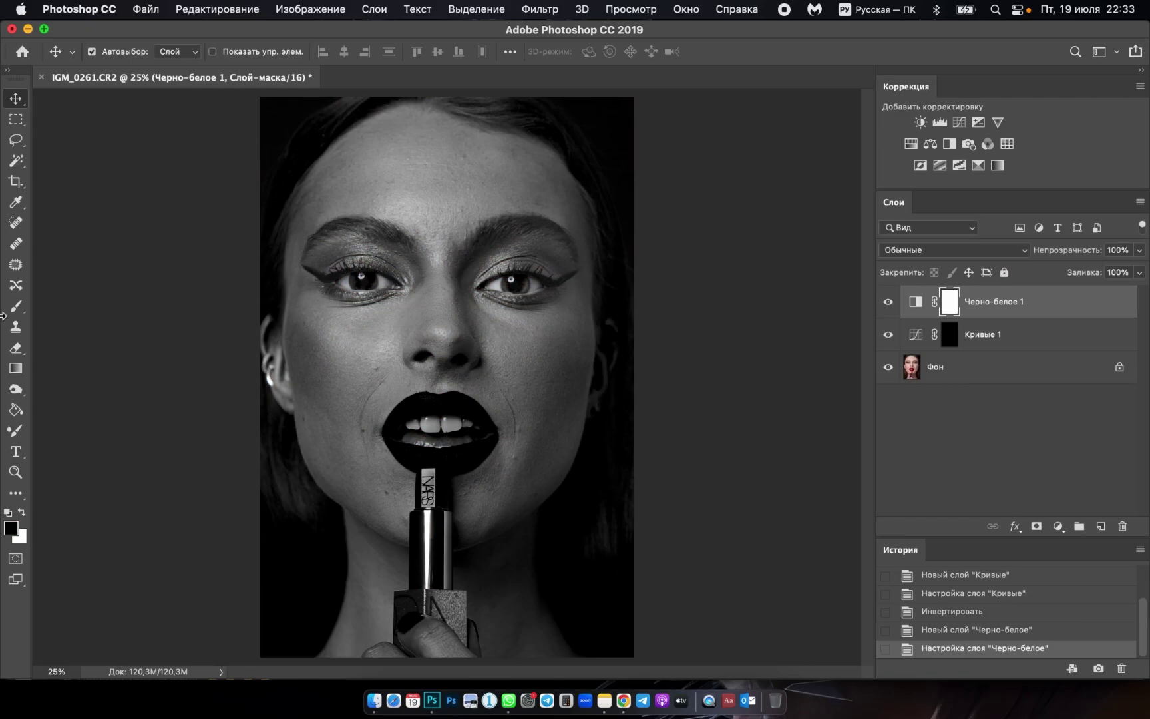
Set up a soft brush at 5% opacity.
left_click(20, 306)
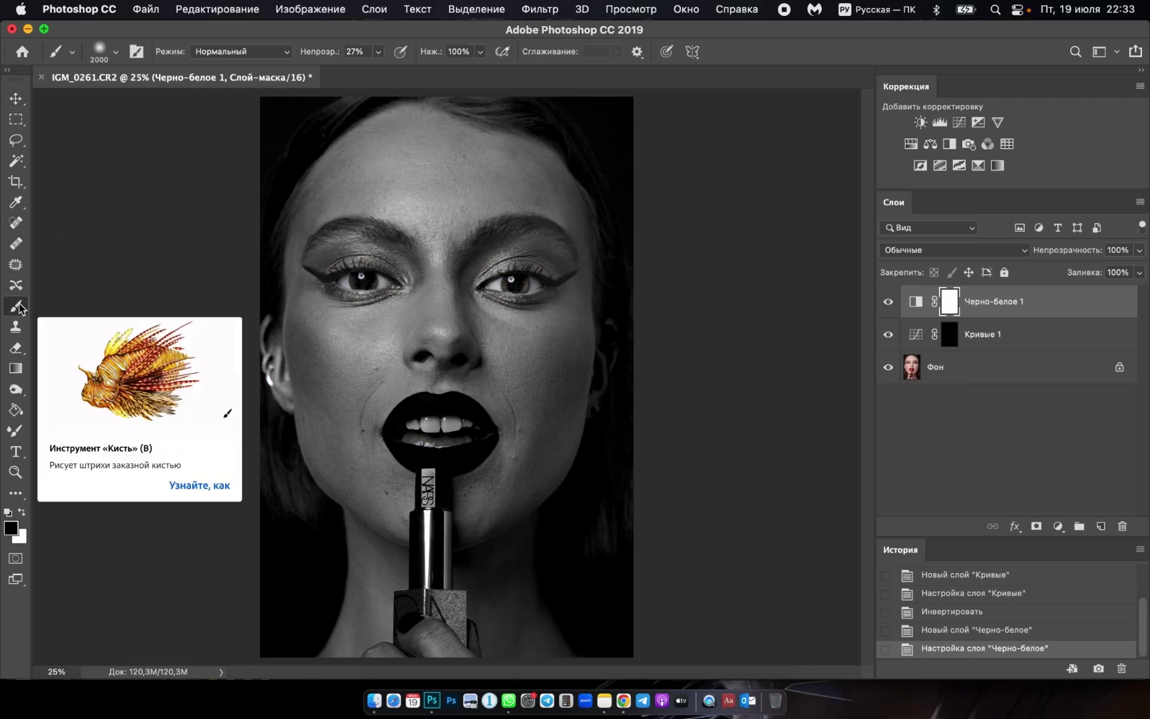
left_click_drag(319, 52, 295, 59)
type("8")
left_click(115, 51)
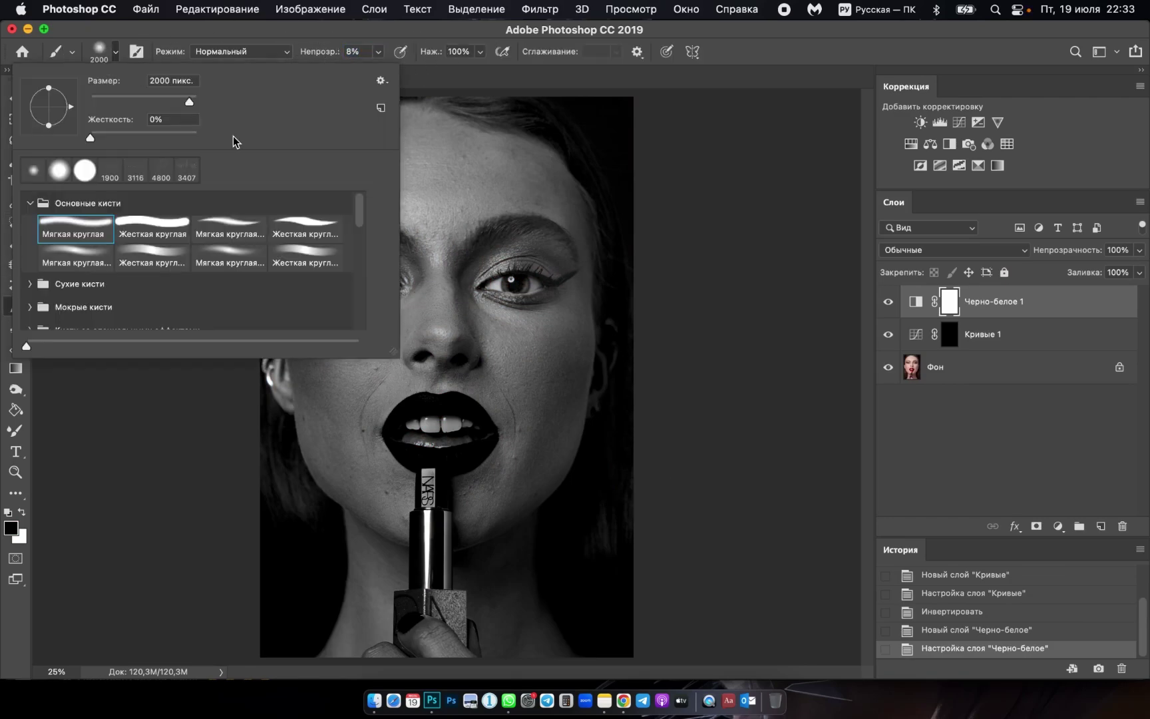
left_click(354, 48)
type("5")
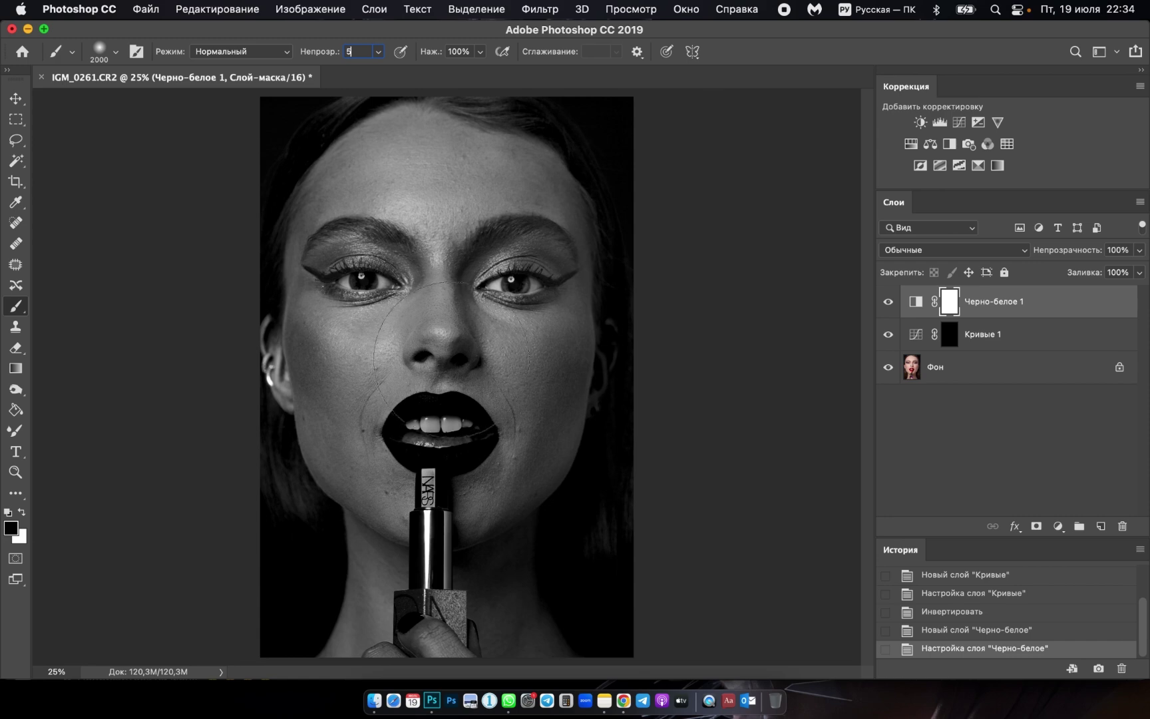
key("Return")
Target the Curves 1 mask and lay first soft strokes with a 250 px brush.
left_click(950, 335)
left_click(764, 372)
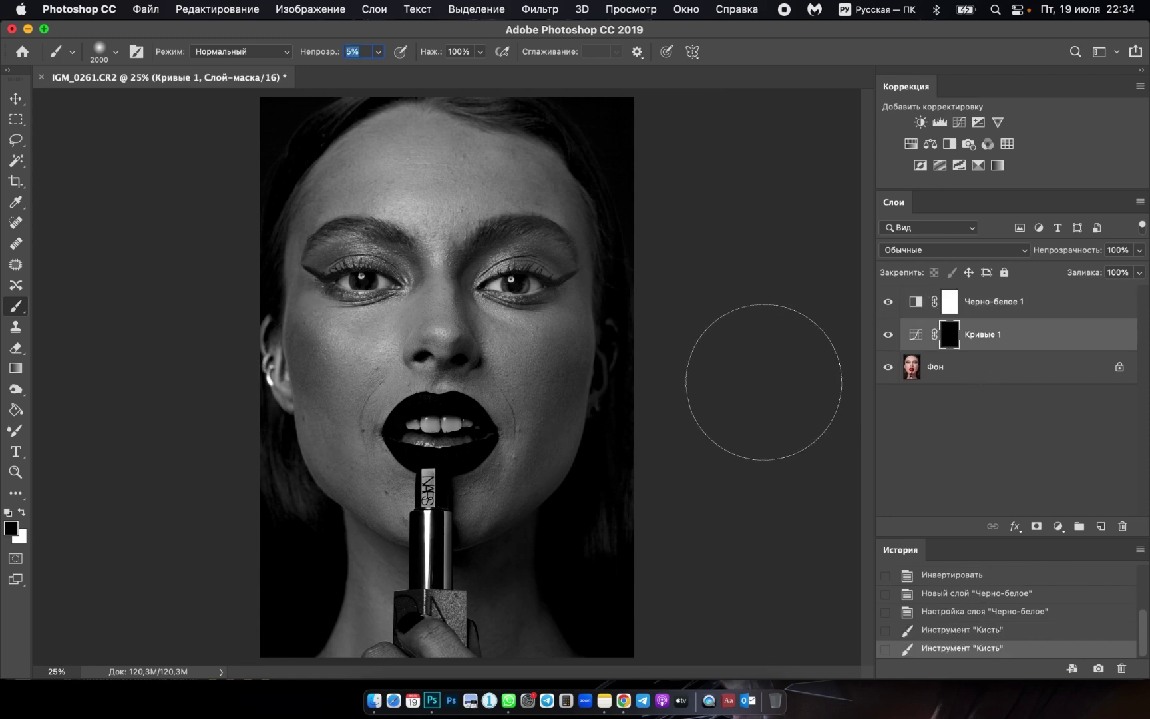
key("bracketleft")
key("bracketleft")
key("bracketleft")
left_click(784, 386)
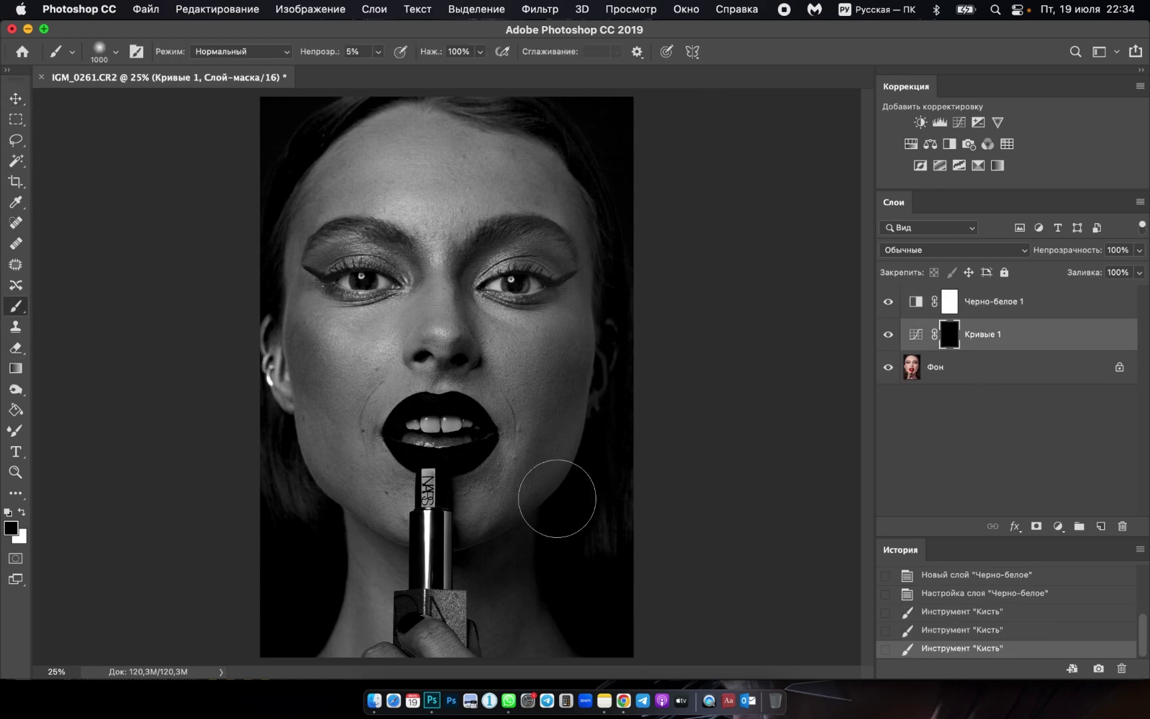
key("bracketleft")
key("bracketleft")
key("bracketleft")
left_click(498, 479)
left_click(494, 476)
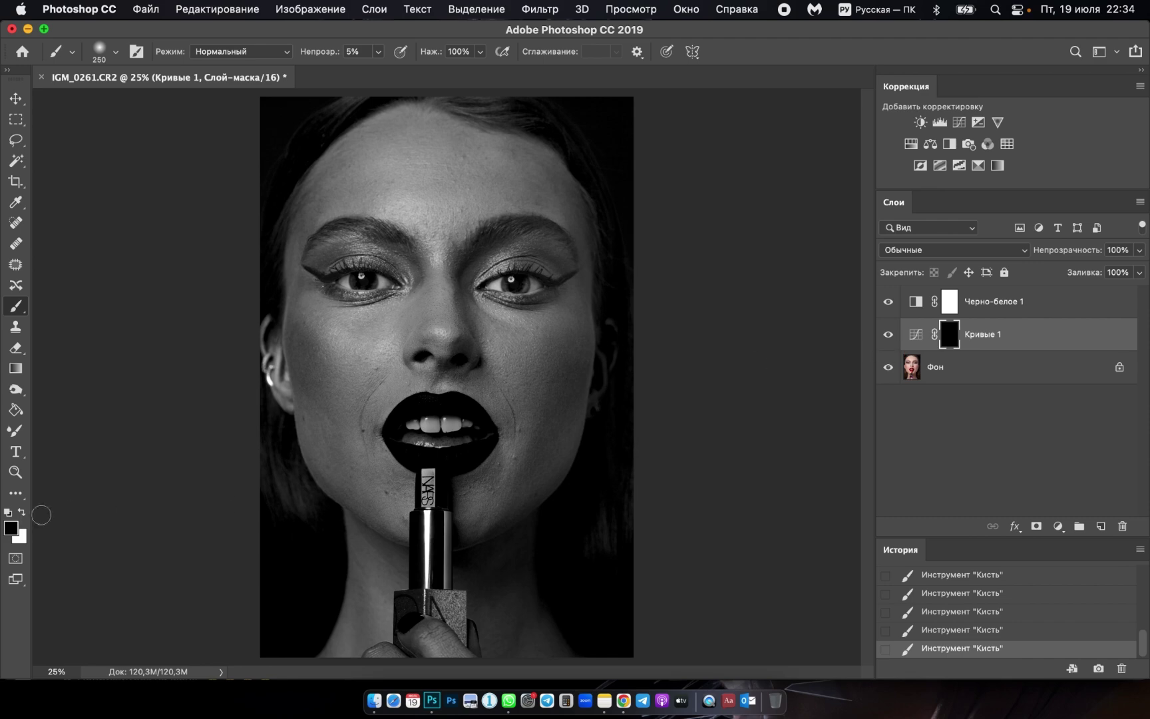
Paint white over the cheeks, forehead and chin, resizing the brush as needed.
key("x")
key("bracketleft")
key("bracketleft")
key("bracketright")
key("bracketright")
key("bracketright")
key("bracketright")
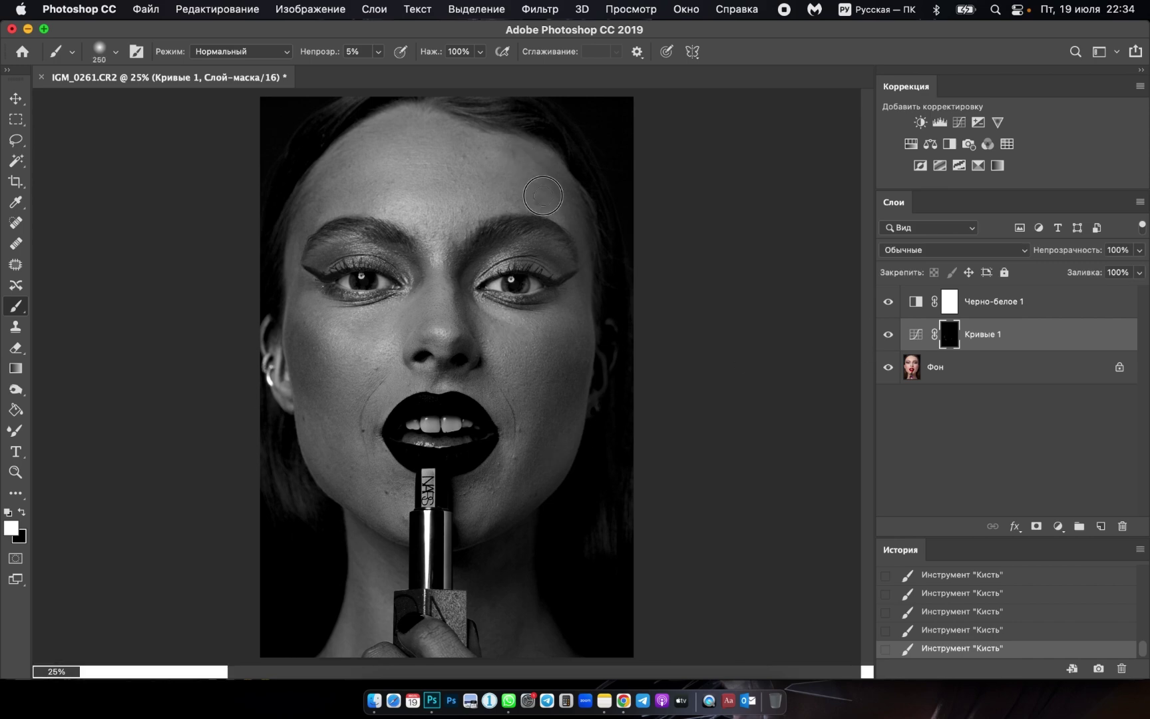
key("bracketright")
key("bracketleft")
key("bracketleft")
key("bracketright")
key("bracketright")
key("bracketright")
key("bracketleft")
key("bracketleft")
key("bracketleft")
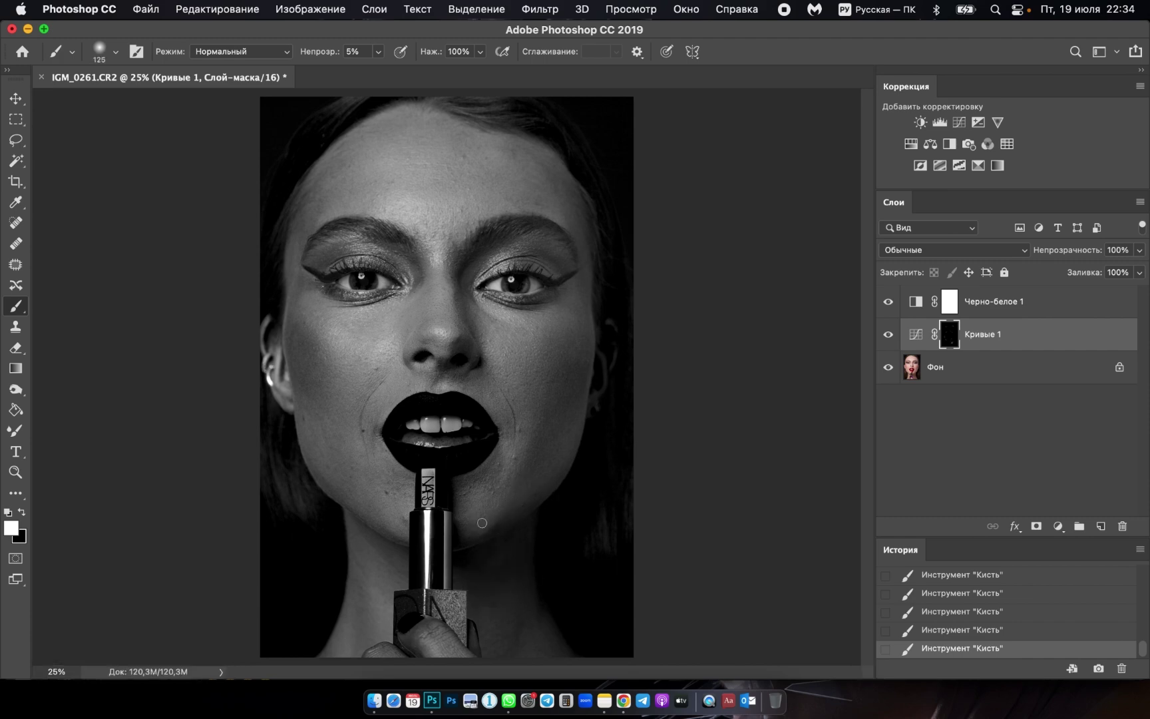
key("bracketright")
Check colour via the black-and-white preview, refine forehead and lip-area strokes, then hide the preview.
left_click(888, 303)
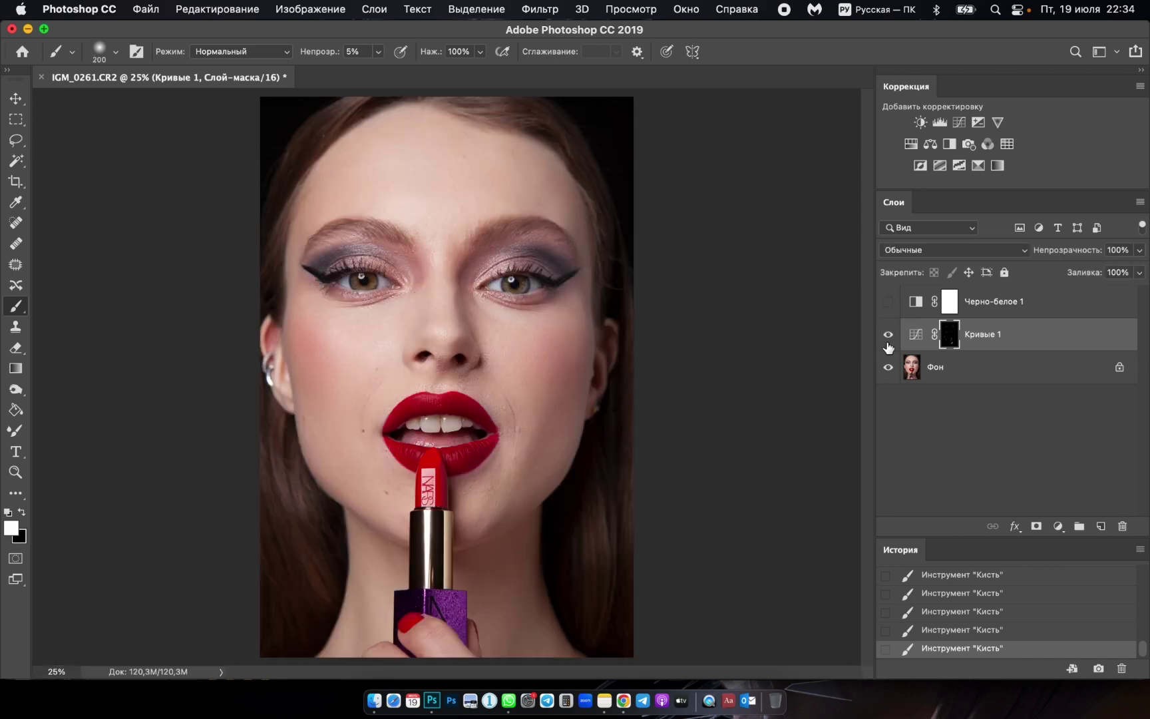
left_click(887, 303)
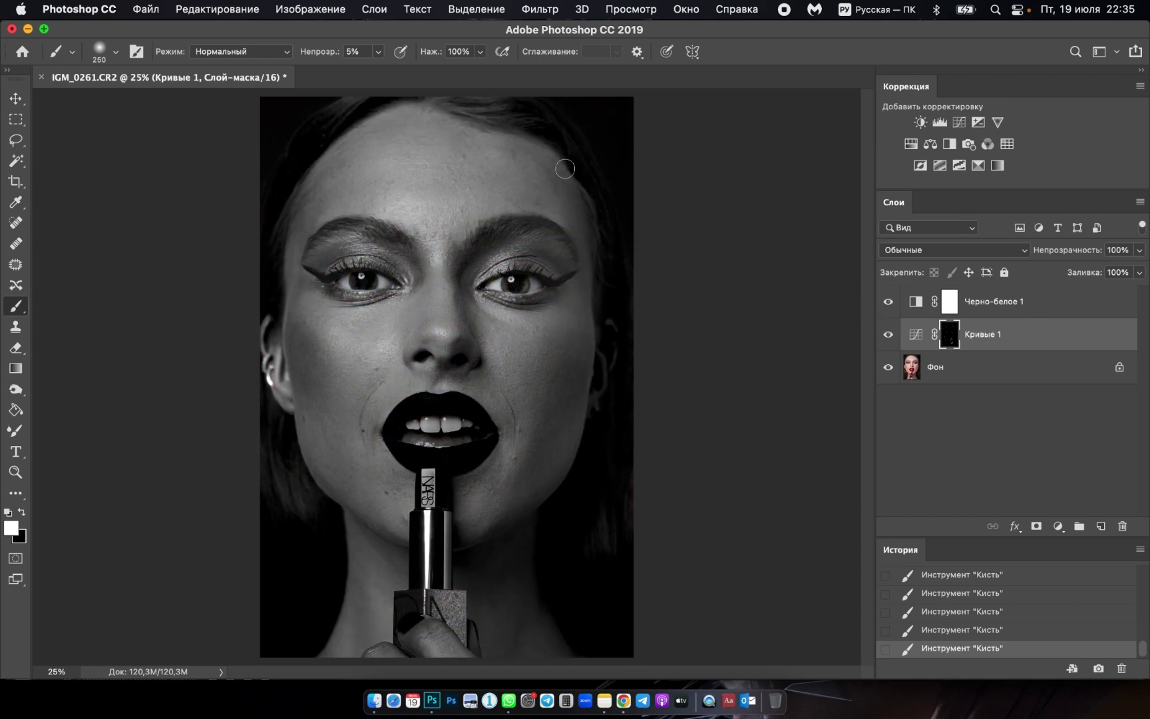
key("bracketleft")
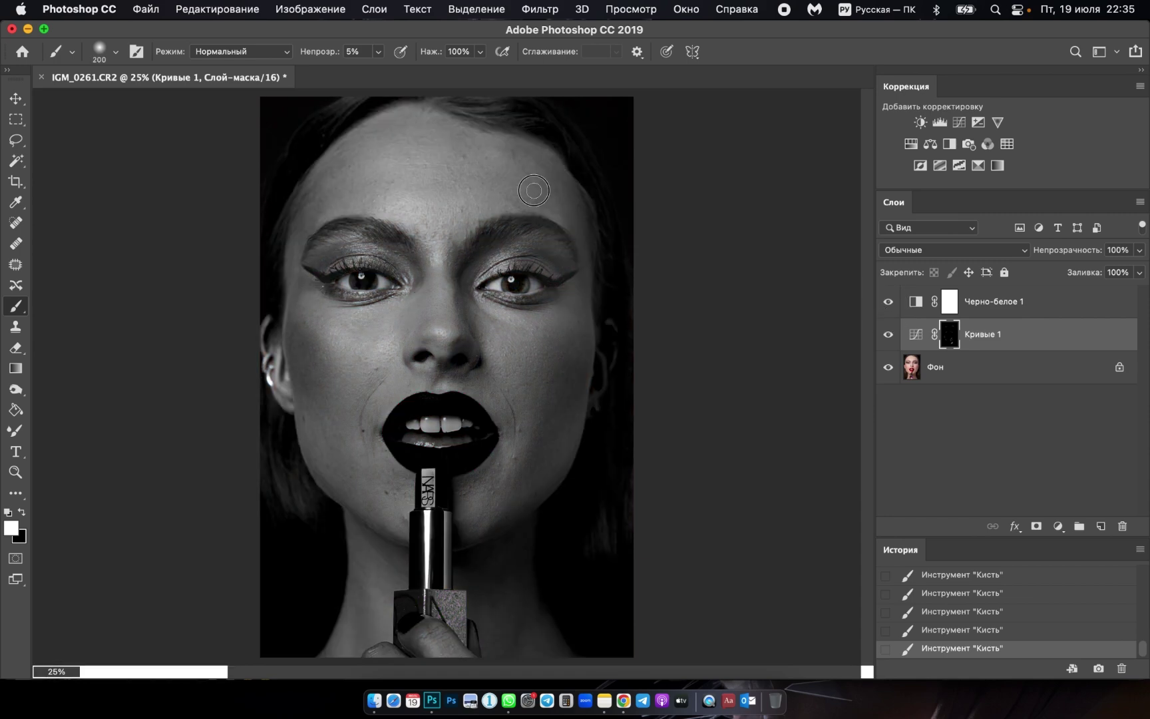
key("bracketright")
key("bracketright")
key("bracketright")
key("bracketleft")
key("bracketleft")
key("bracketleft")
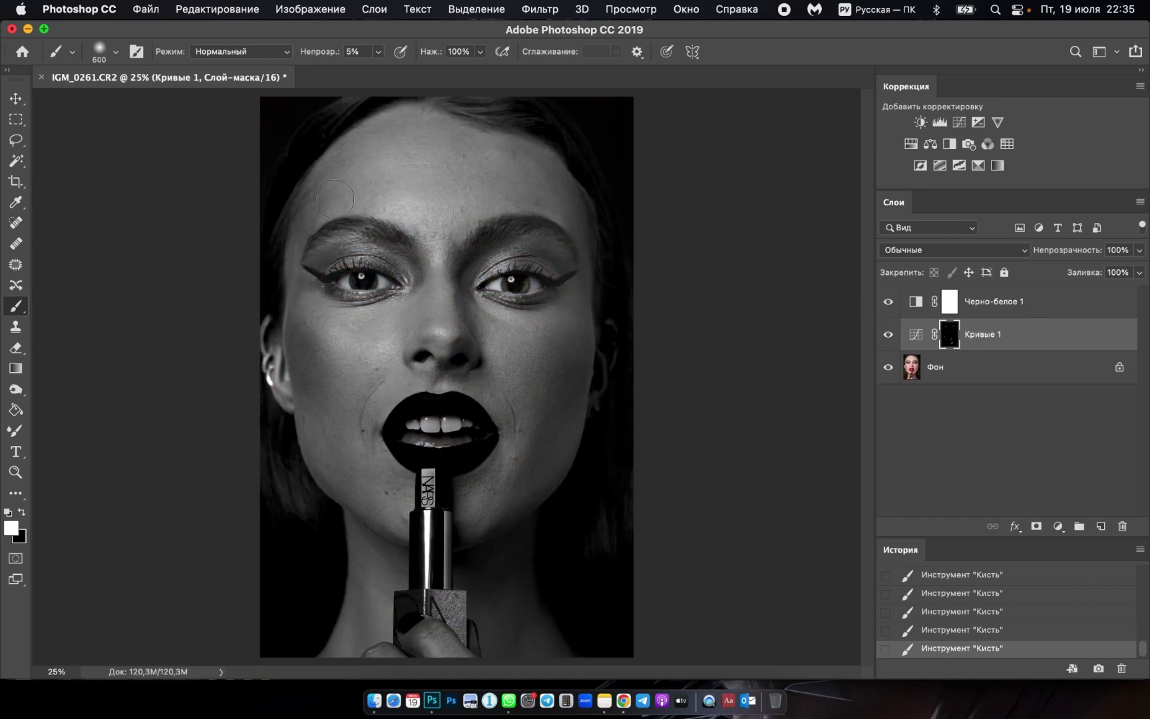
key("bracketright")
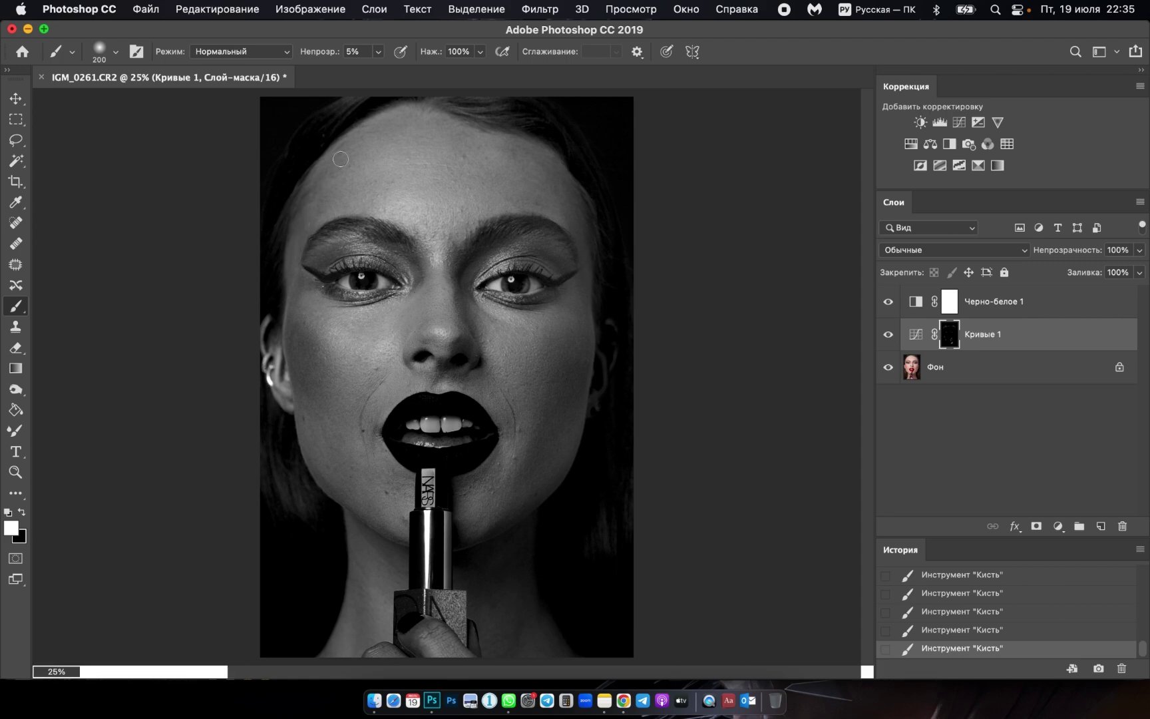
key("bracketright")
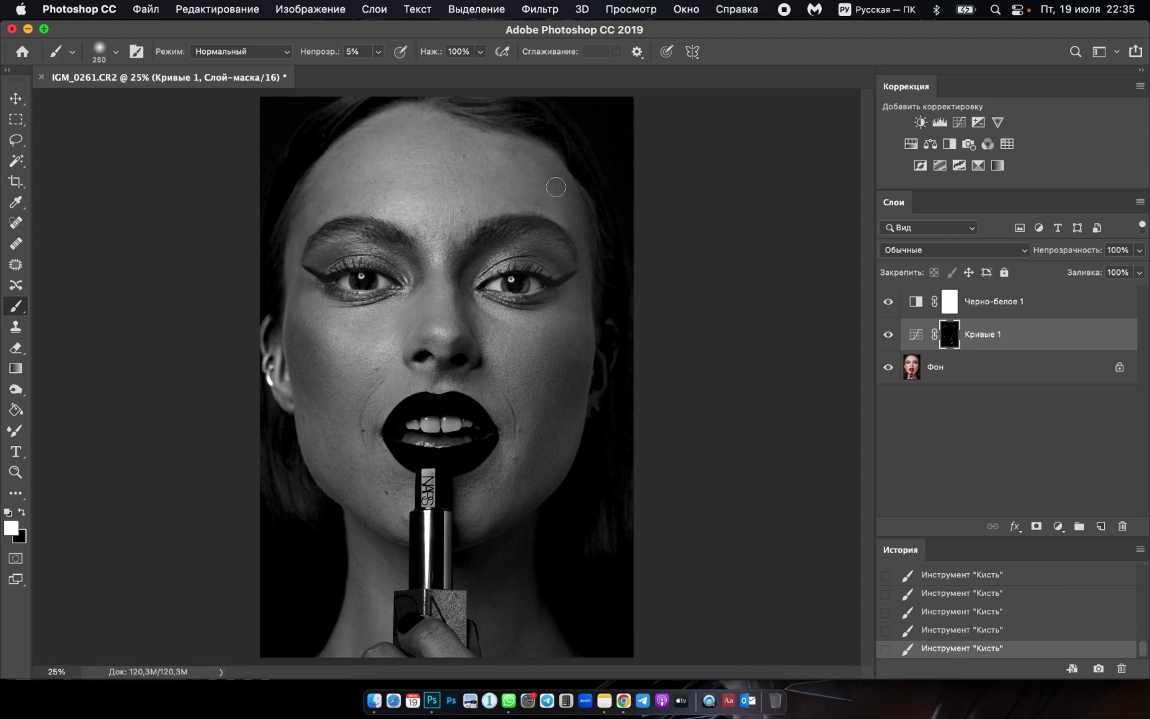
key("bracketright")
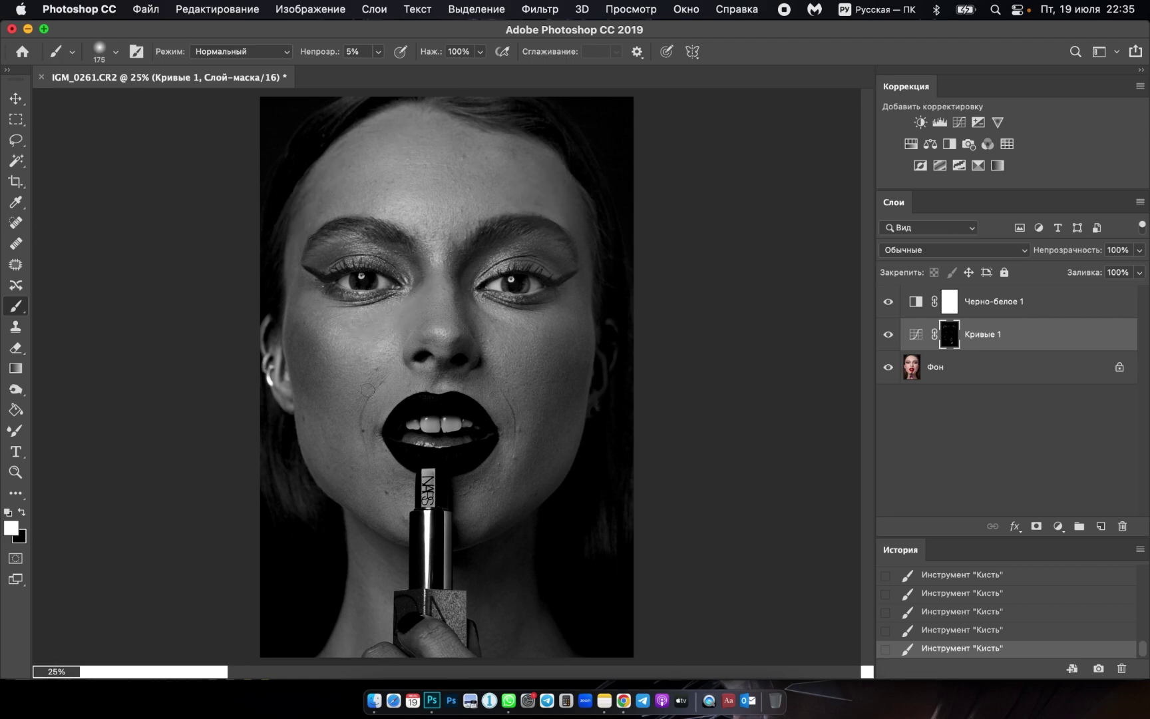
key("bracketright")
key("bracketleft")
key("bracketleft")
key("bracketleft")
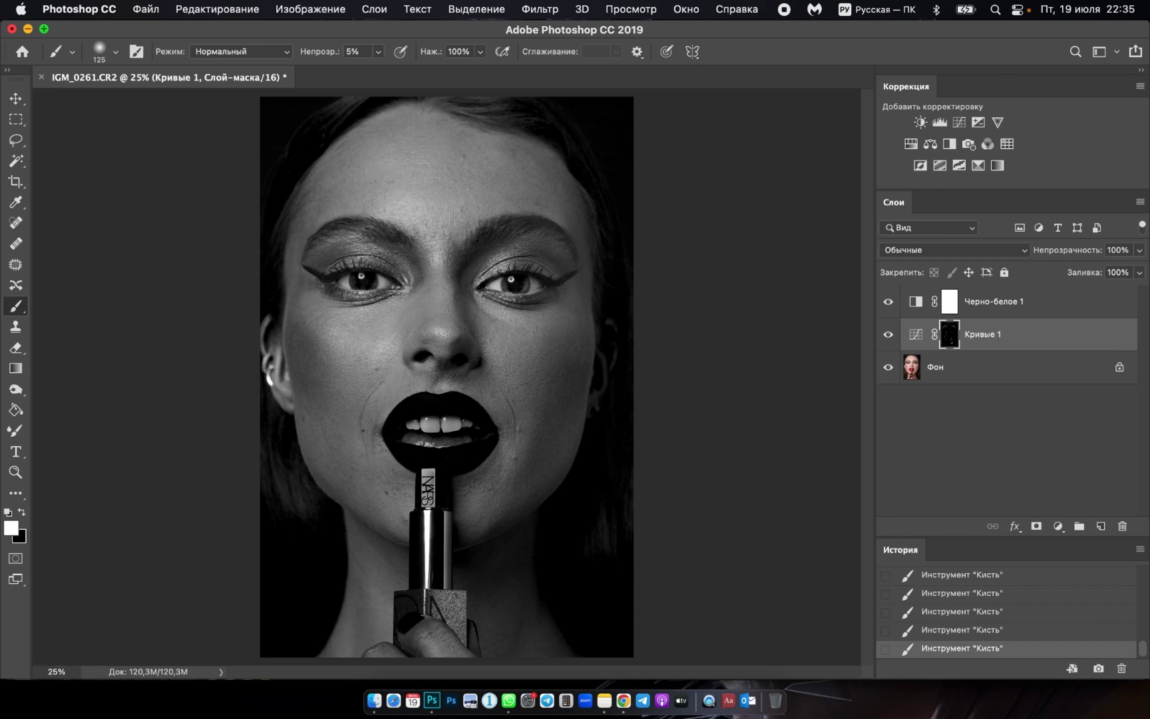
key("bracketright")
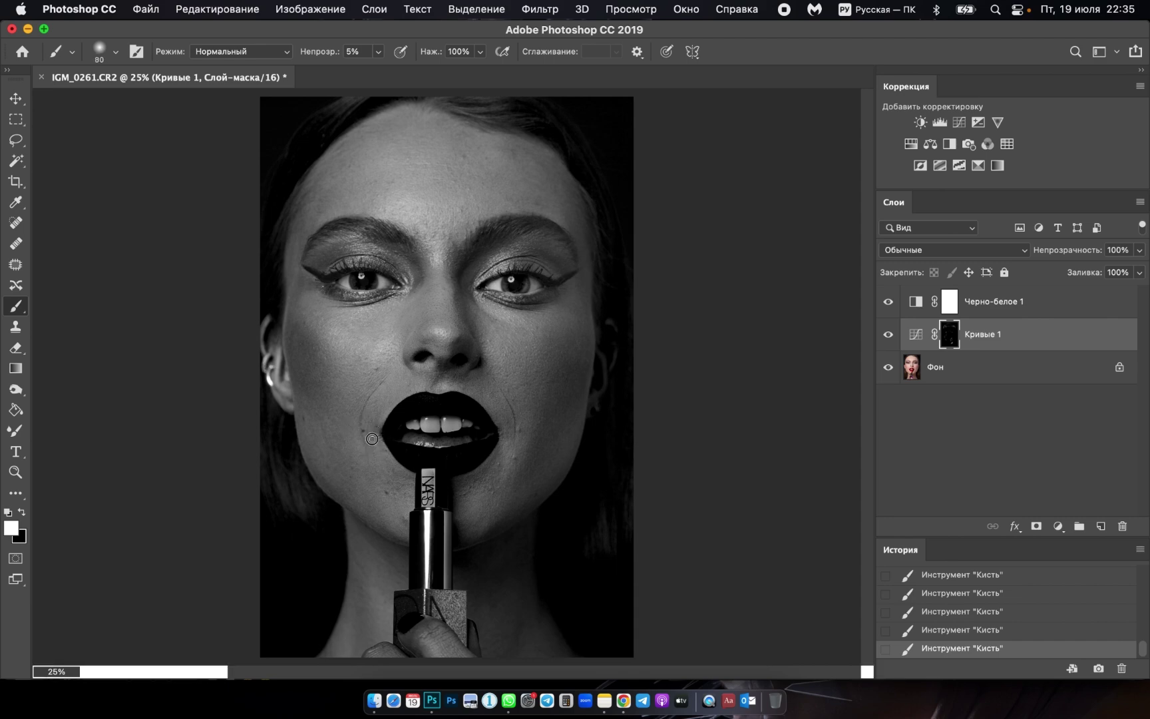
key("bracketright")
key("bracketright")
key("bracketleft")
key("bracketleft")
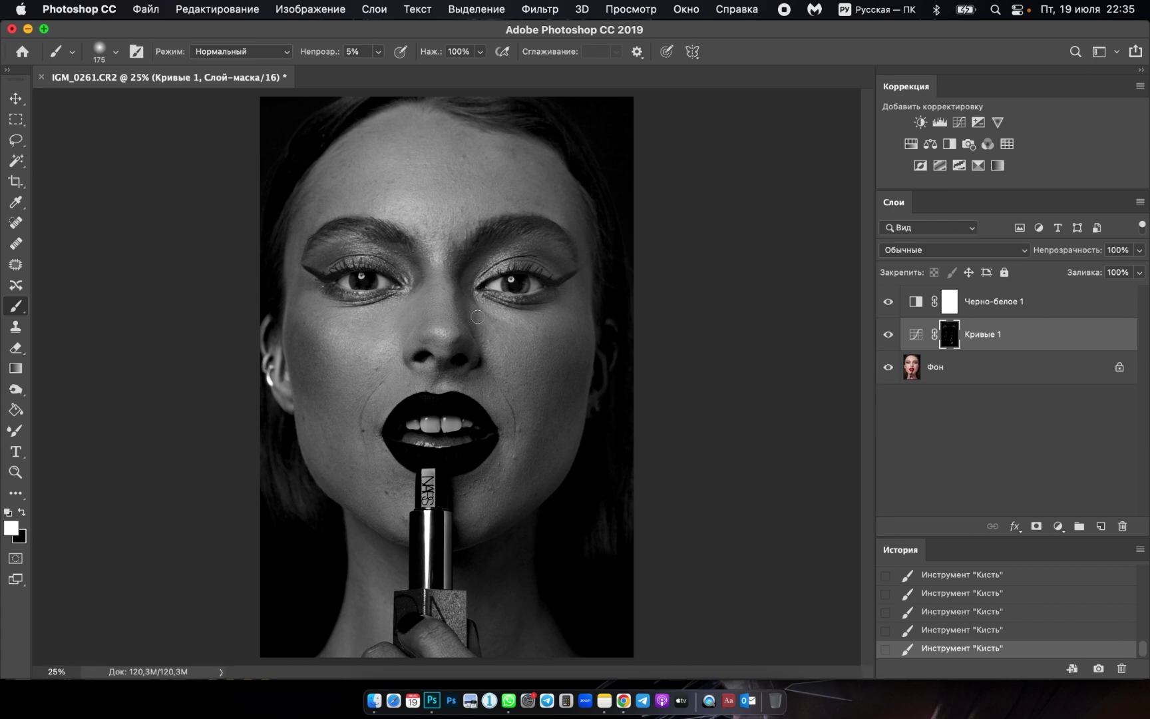
left_click(887, 301)
Stamp visible layers into Слой 1 and set up a smaller Healing Brush with diffusion 2.
key("super+alt+shift+e")
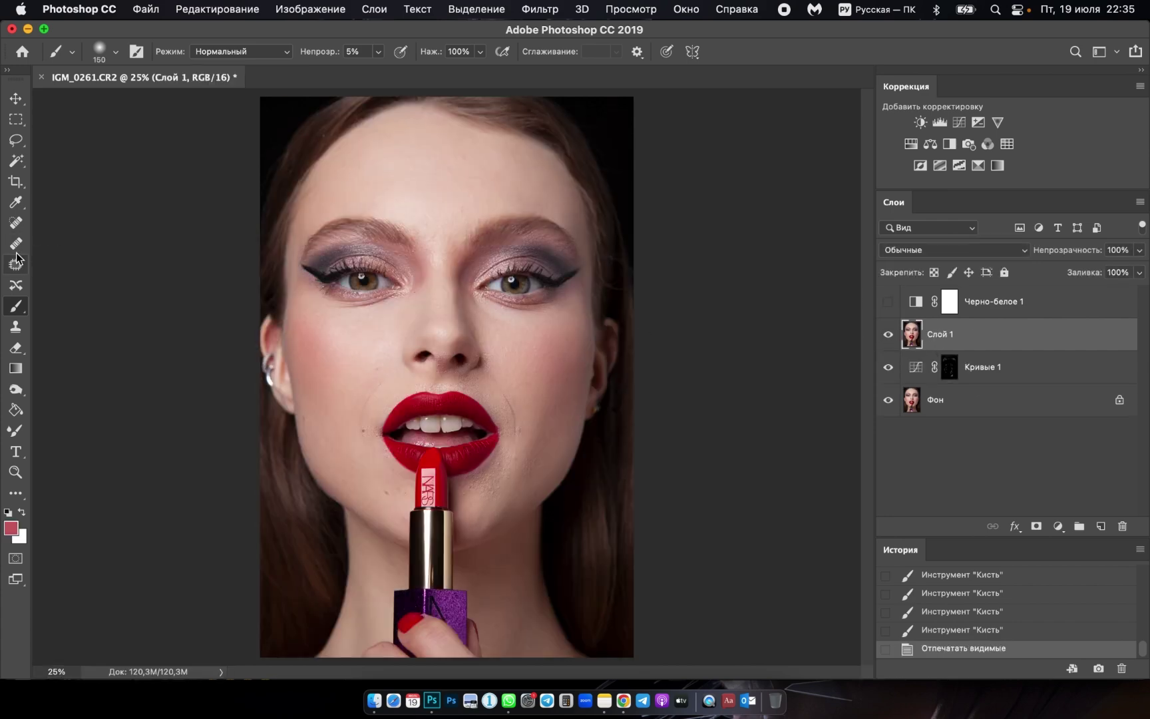
type("j2")
key("Return")
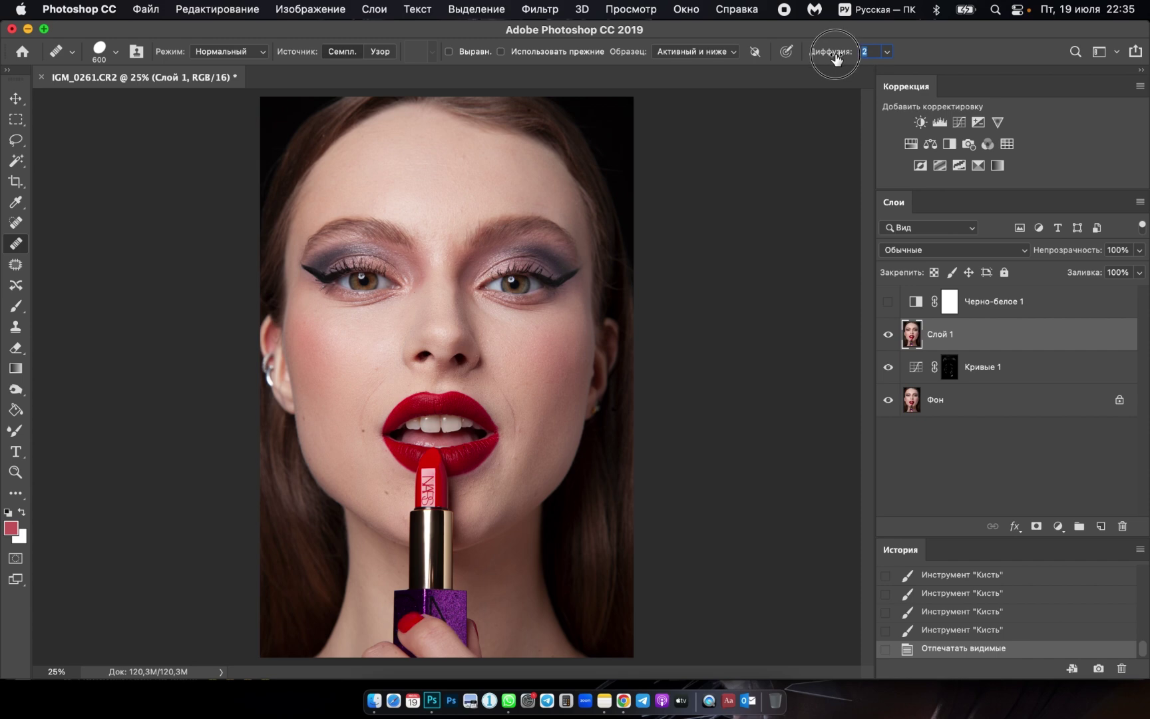
key("bracketleft")
key("bracketleft")
key("bracketleft")
Heal the wrinkle beside the lips and small spots near the chin and lip corner.
scroll(503, 429, "up", 1)
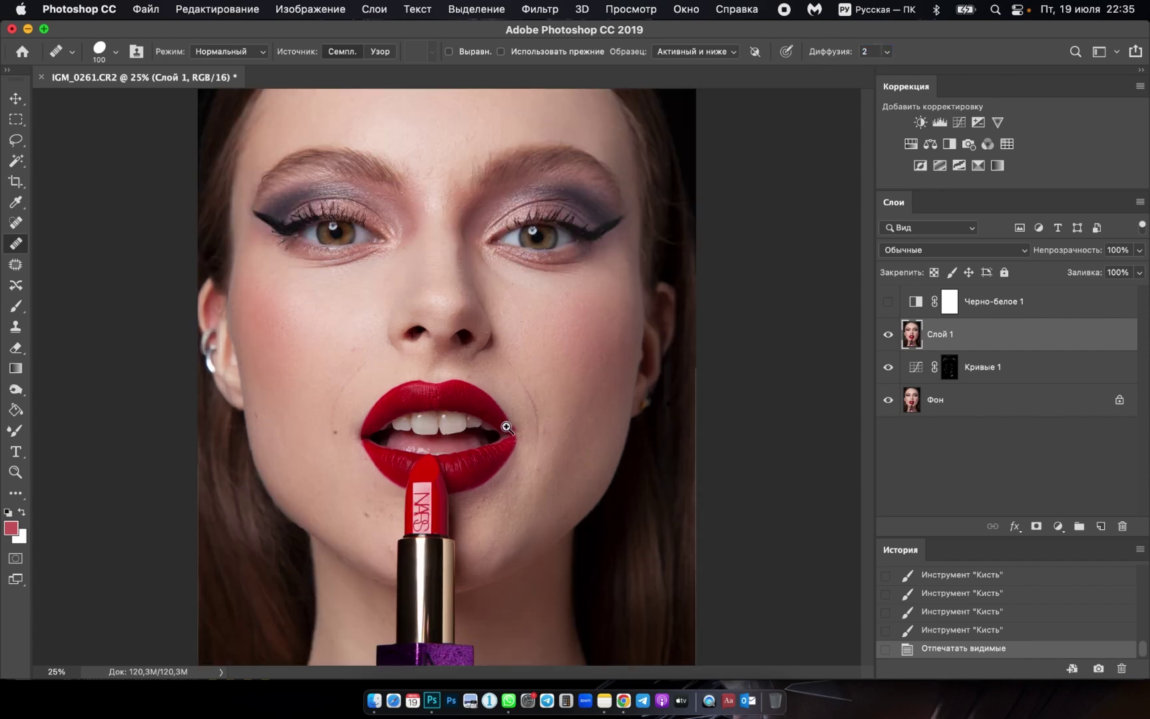
scroll(516, 429, "up", 1)
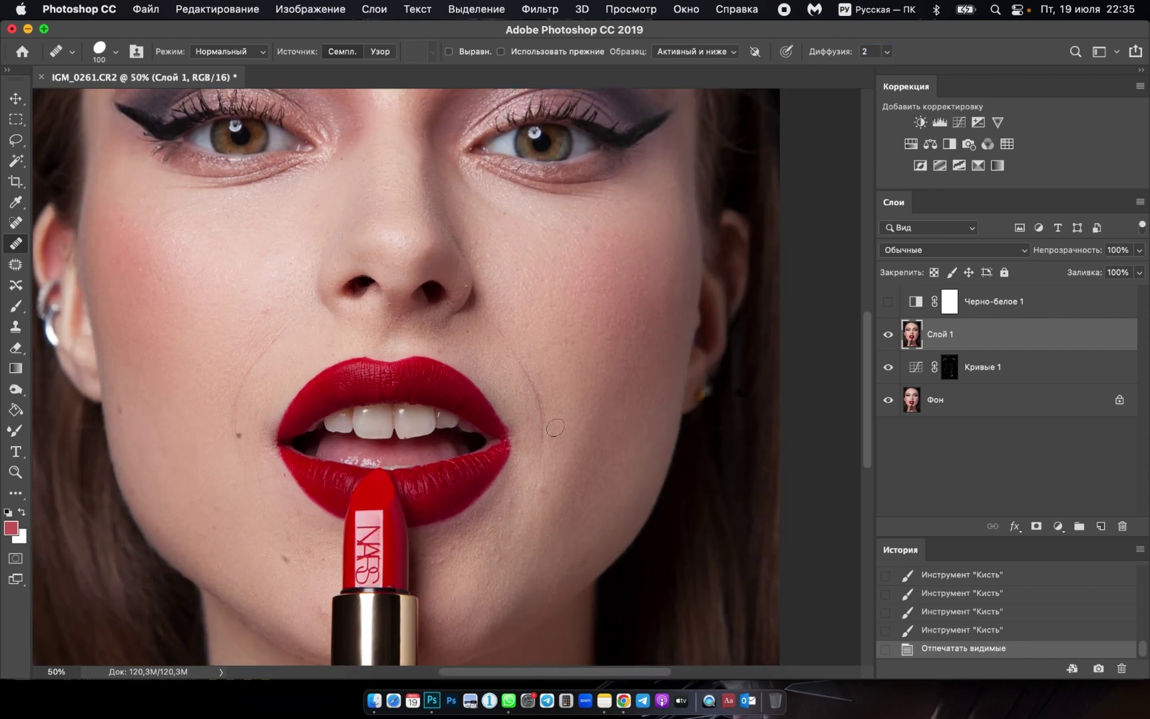
left_click(556, 427)
left_click(554, 437)
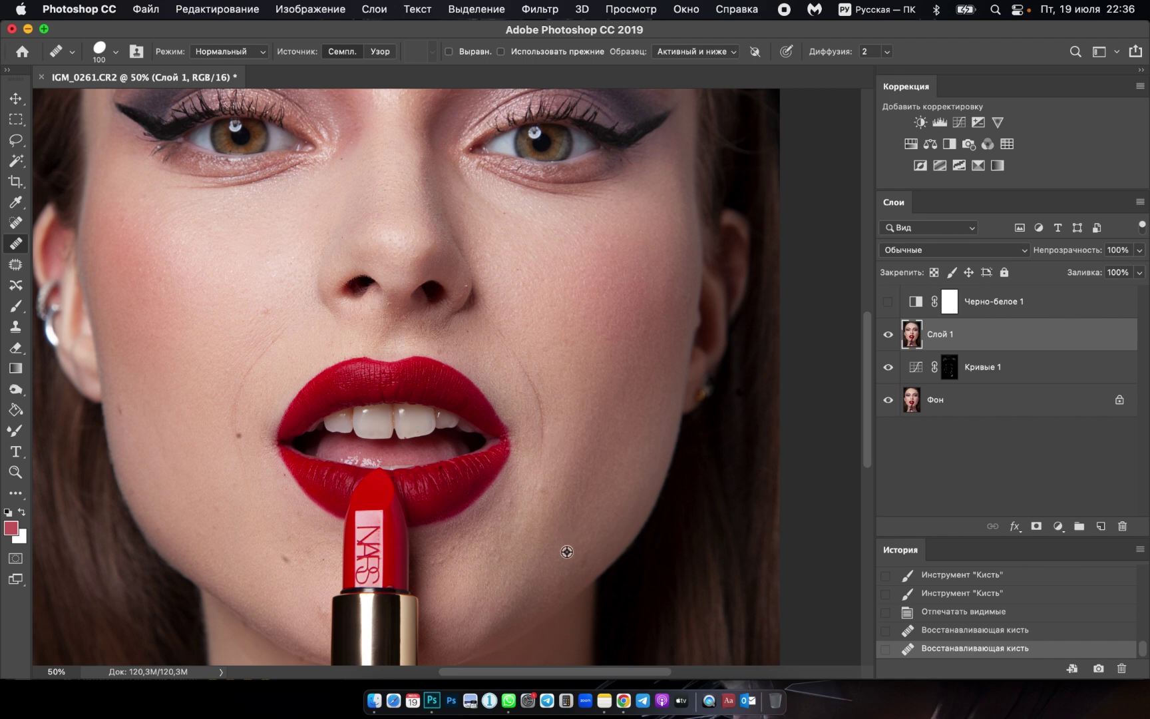
left_click(541, 491)
left_click(579, 552)
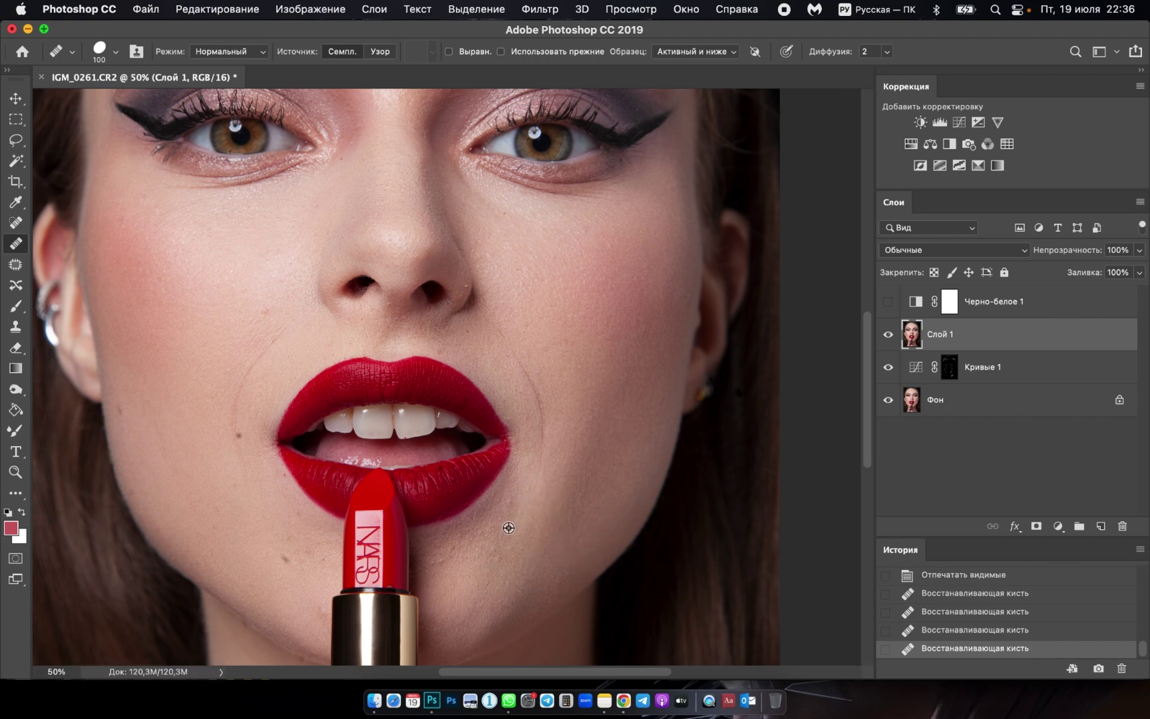
left_click(513, 505)
Zoom in and pan to frame the lips and chin closely.
left_click(510, 350)
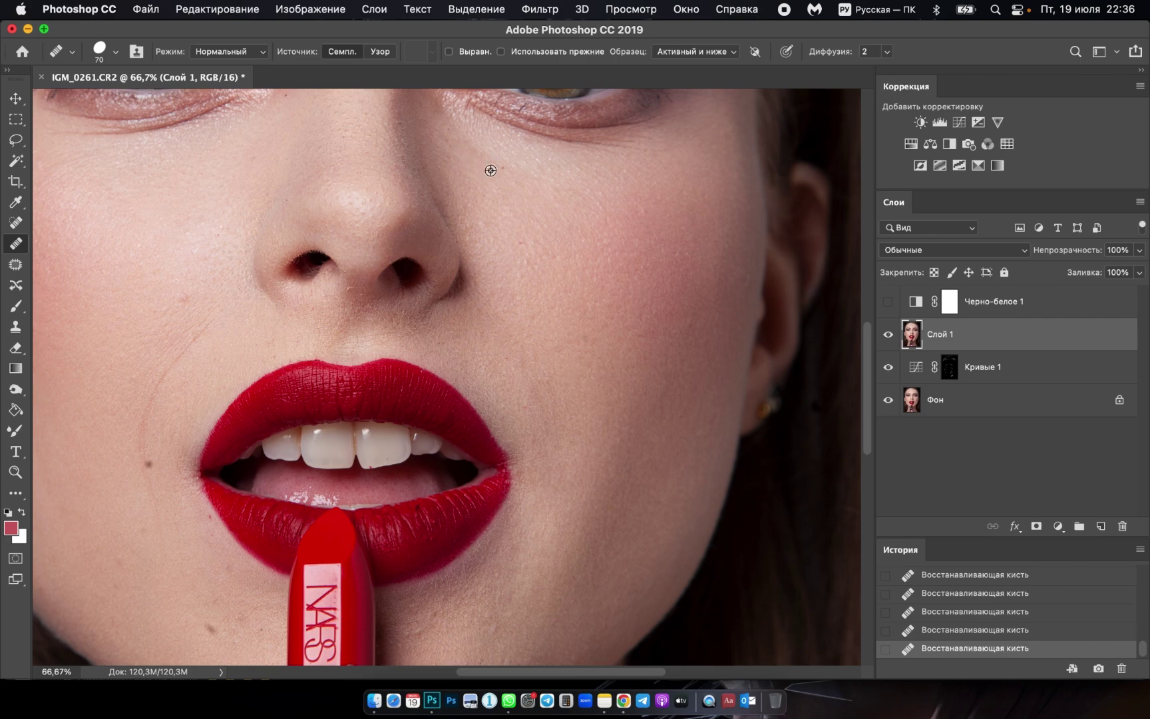
left_click_drag(483, 565, 541, 408)
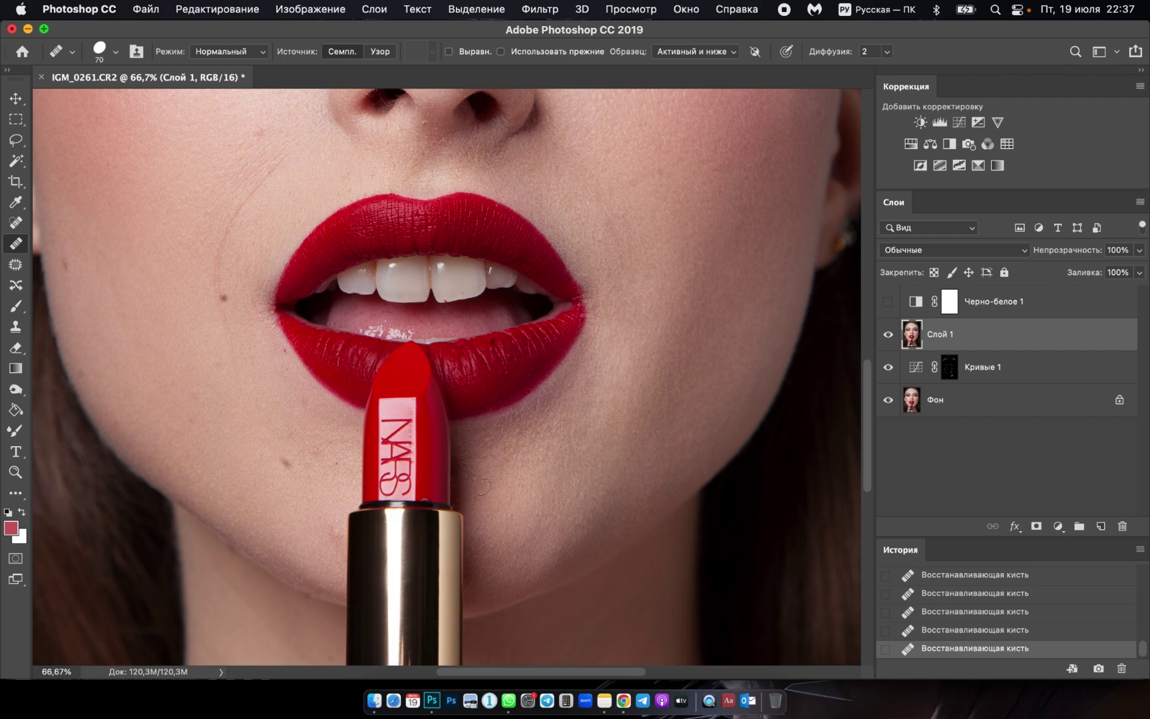
scroll(490, 419, "left", 2)
scroll(466, 465, "left", 4)
scroll(478, 487, "left", 2)
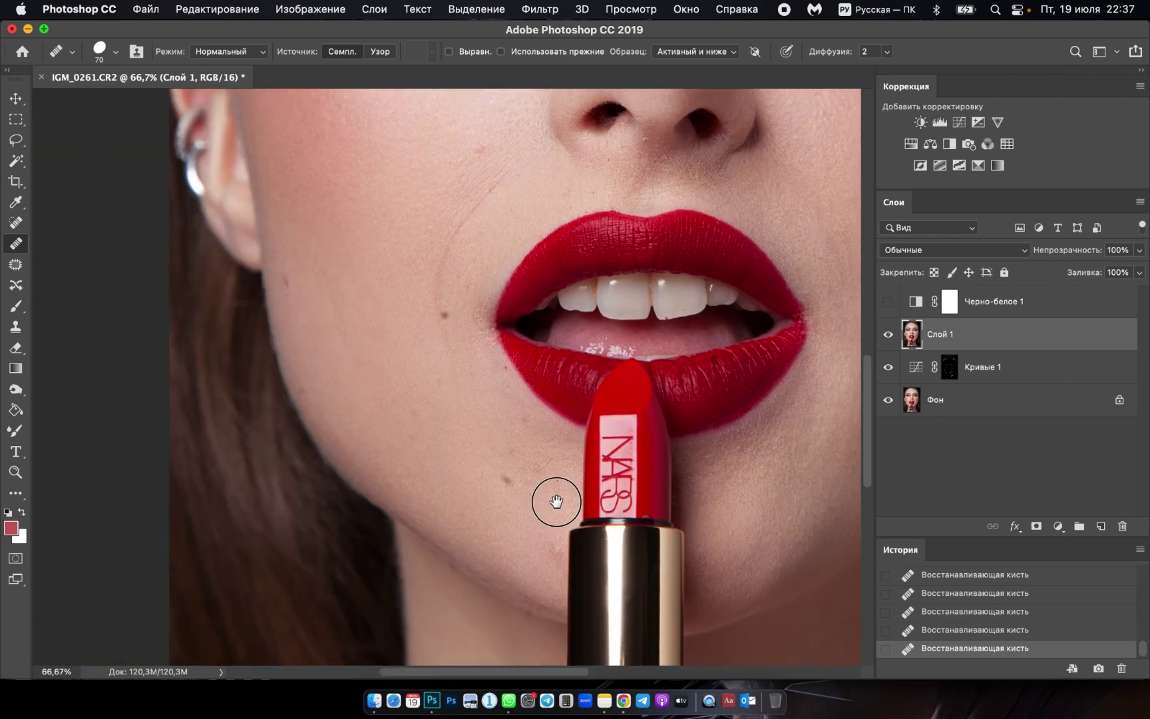
scroll(554, 495, "left", 3)
scroll(328, 369, "down", 1)
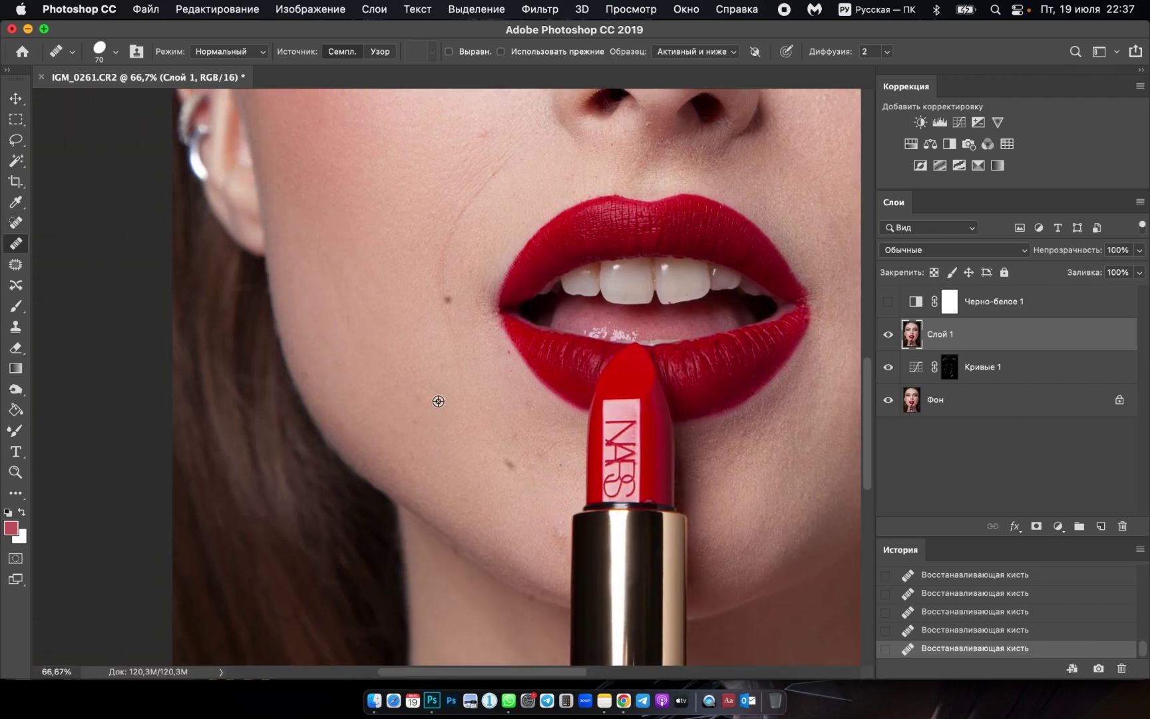
scroll(417, 418, "down", 2)
scroll(488, 457, "up", 1)
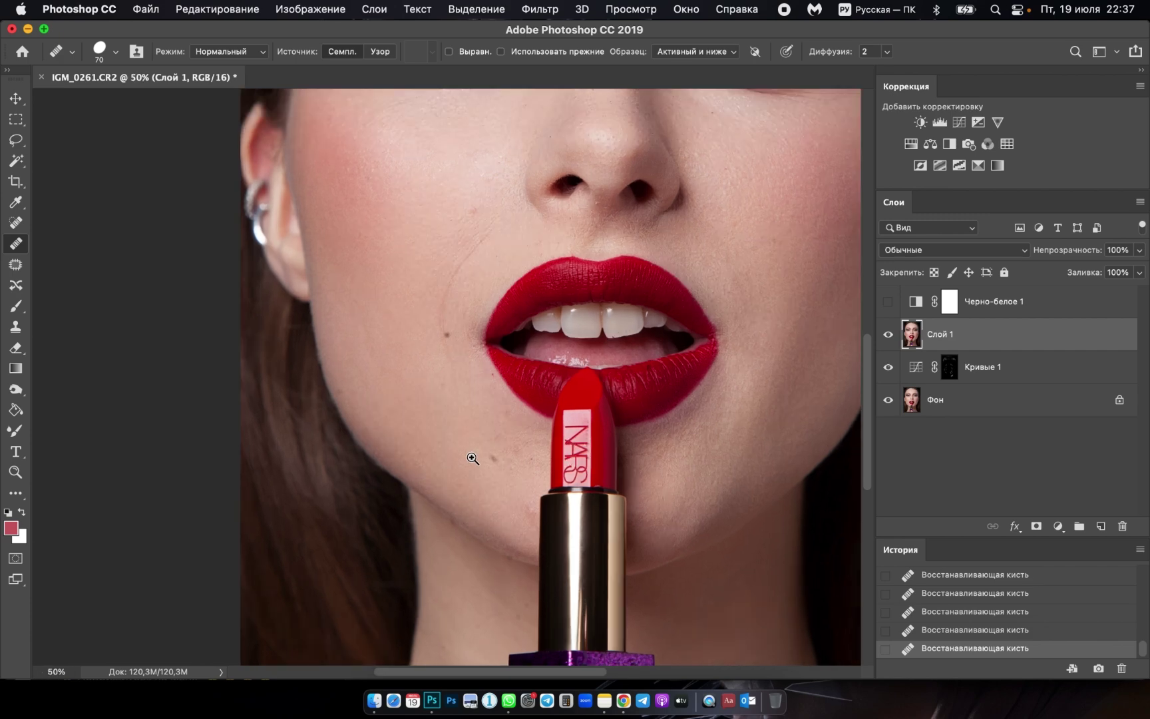
scroll(473, 457, "up", 1)
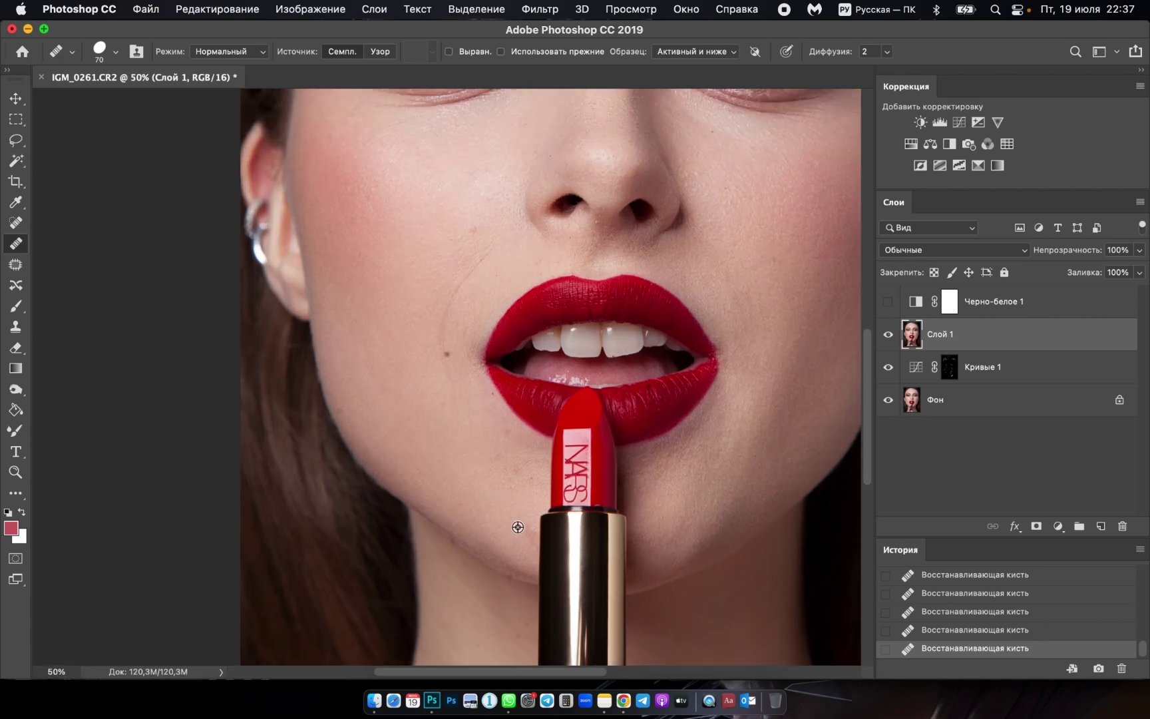
scroll(479, 459, "down", 1)
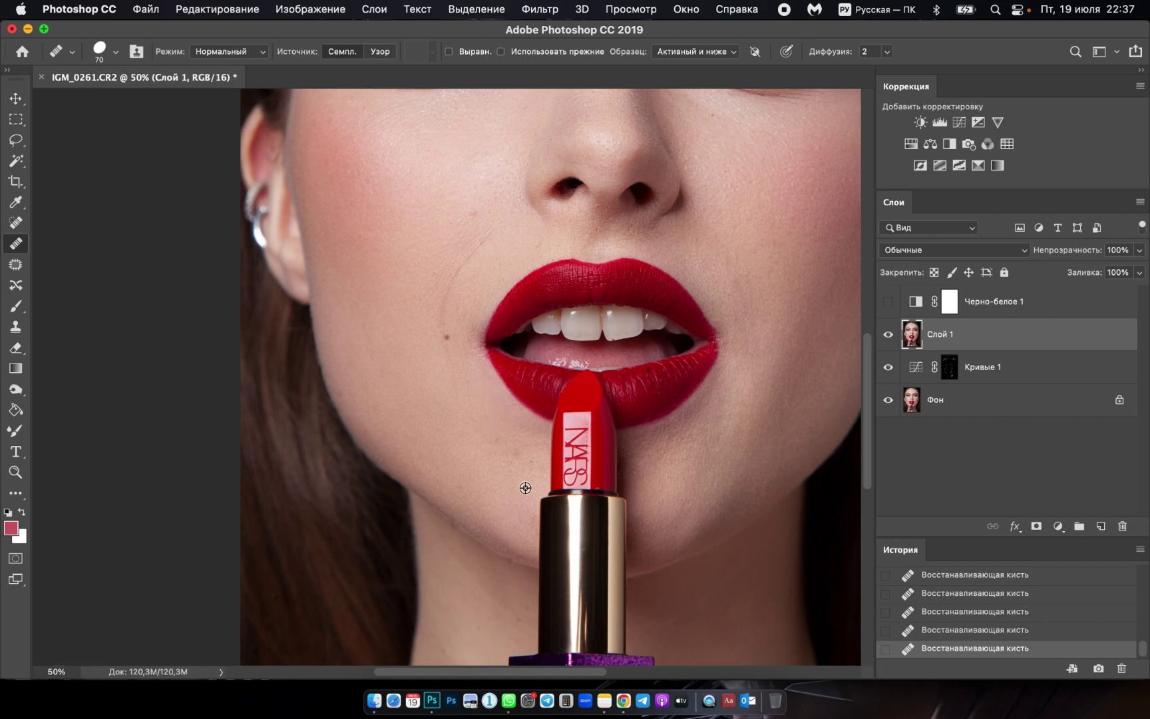
scroll(512, 471, "up", 2)
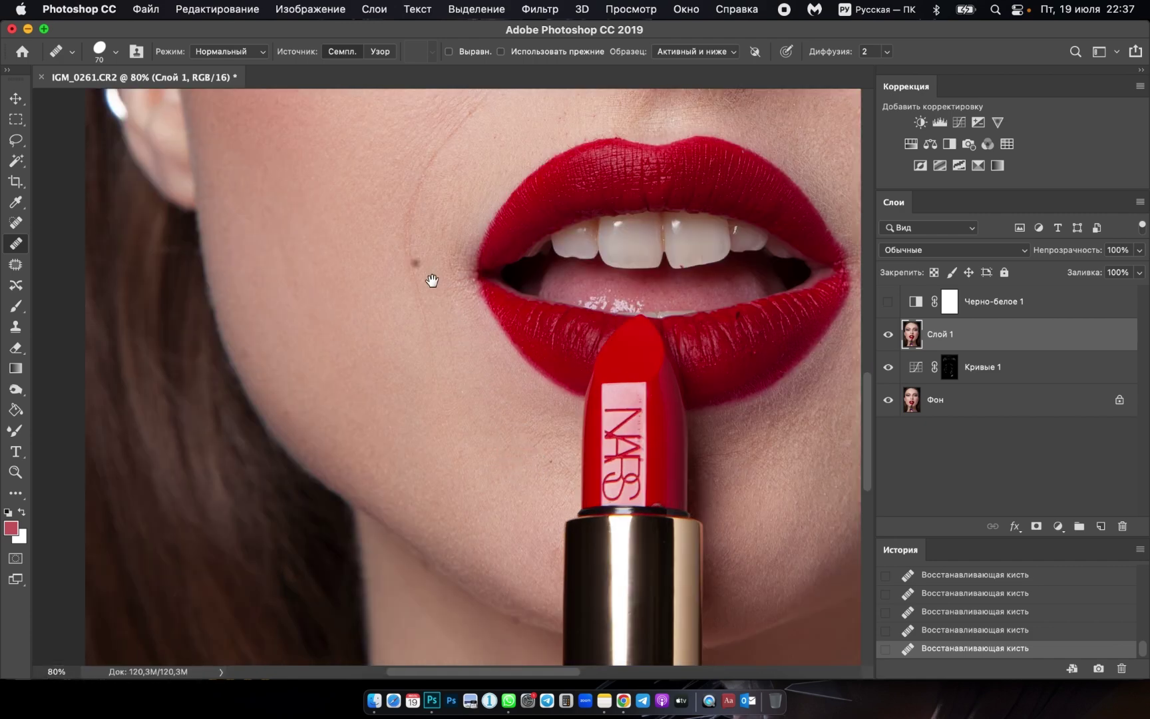
Heal the dark mole beside the lips, then move up toward the forehead.
left_click(414, 262)
left_click_drag(363, 227, 362, 354)
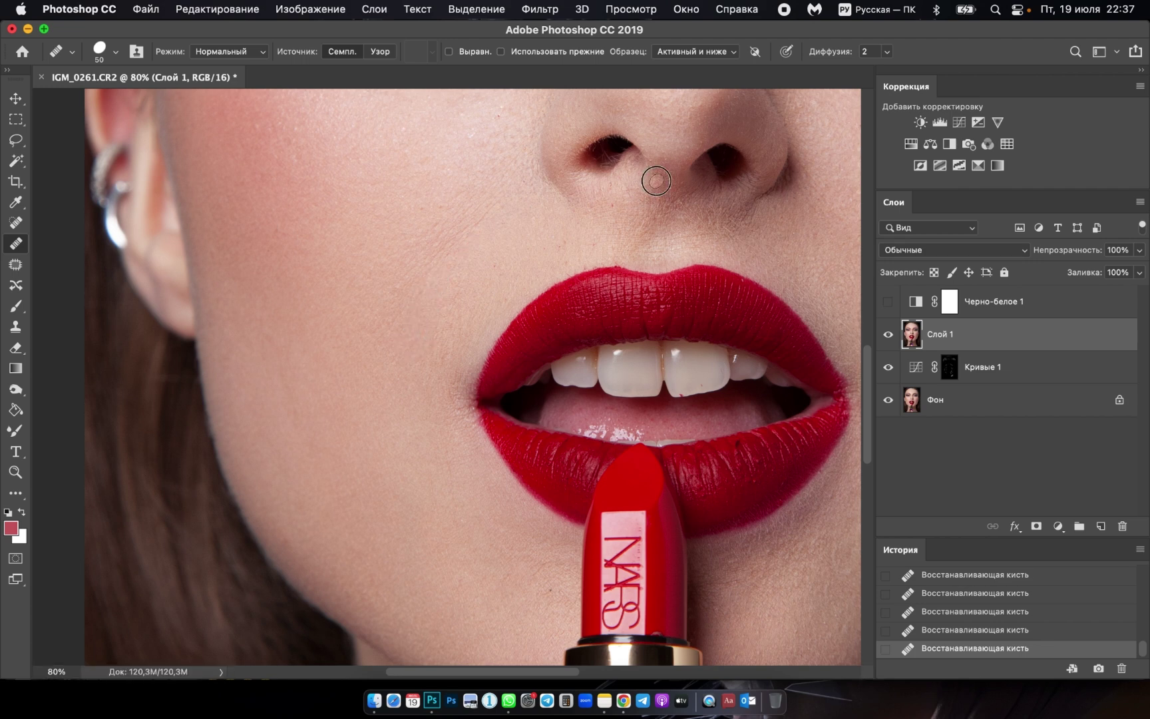
scroll(675, 449, "right", 5)
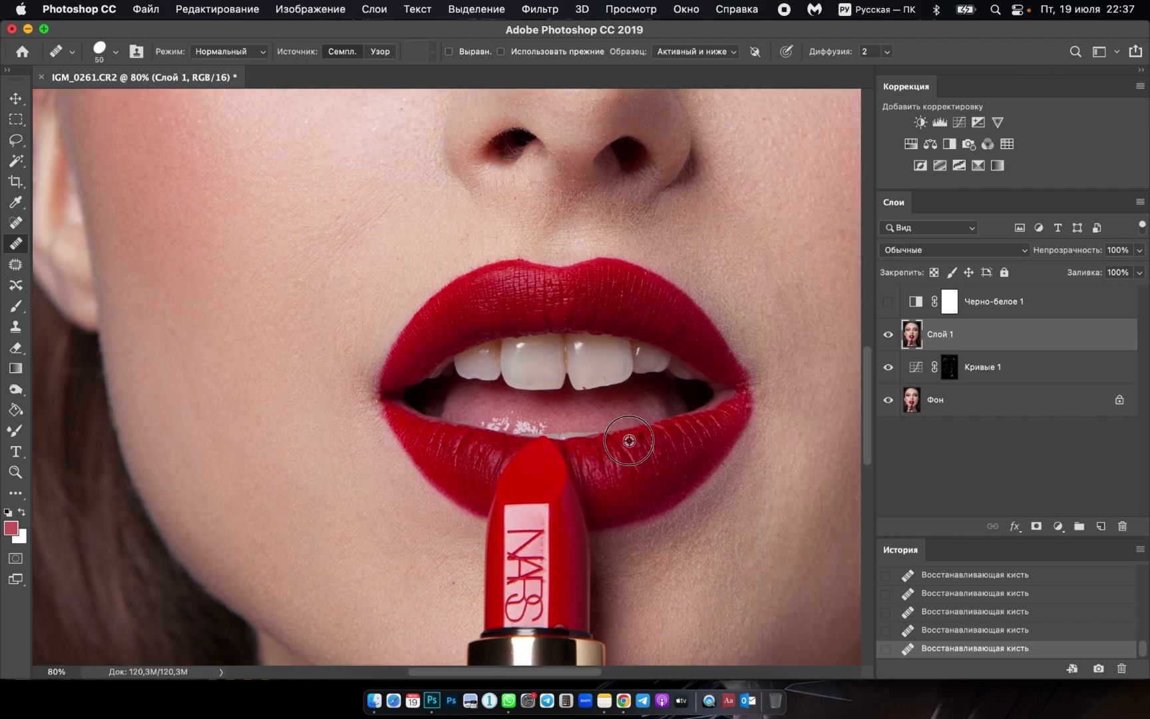
scroll(439, 466, "up", 5)
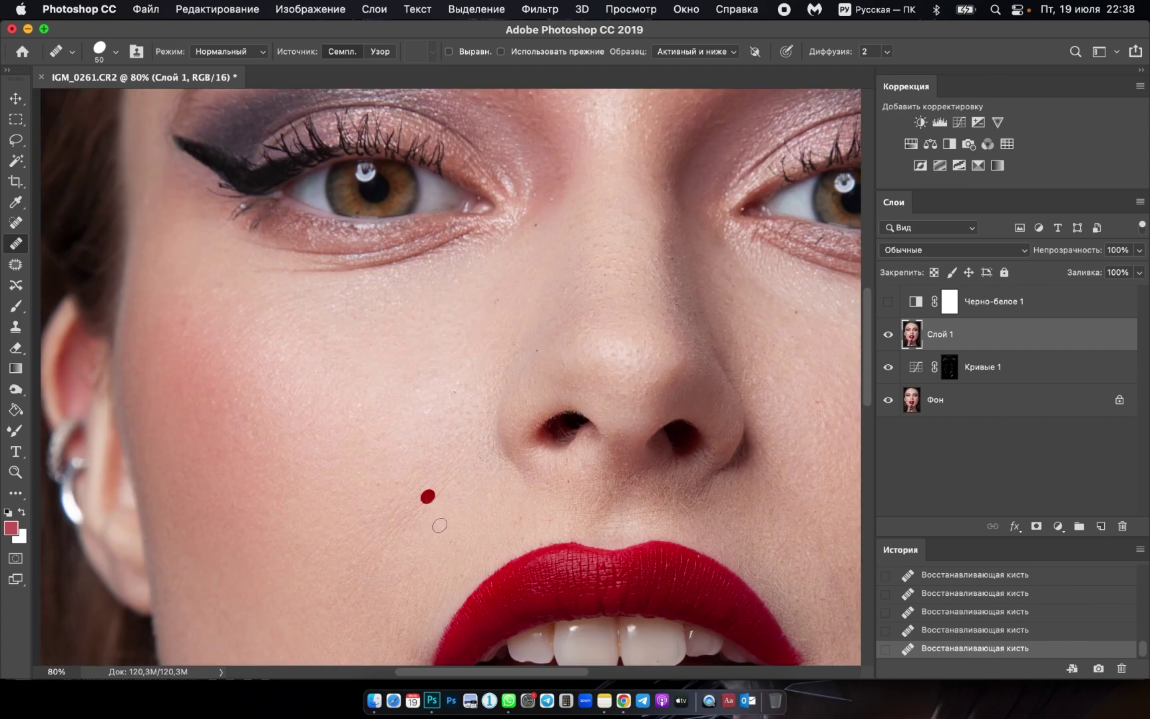
scroll(579, 546, "up", 5)
scroll(579, 545, "up", 2)
scroll(565, 386, "up", 2)
scroll(530, 470, "right", 1)
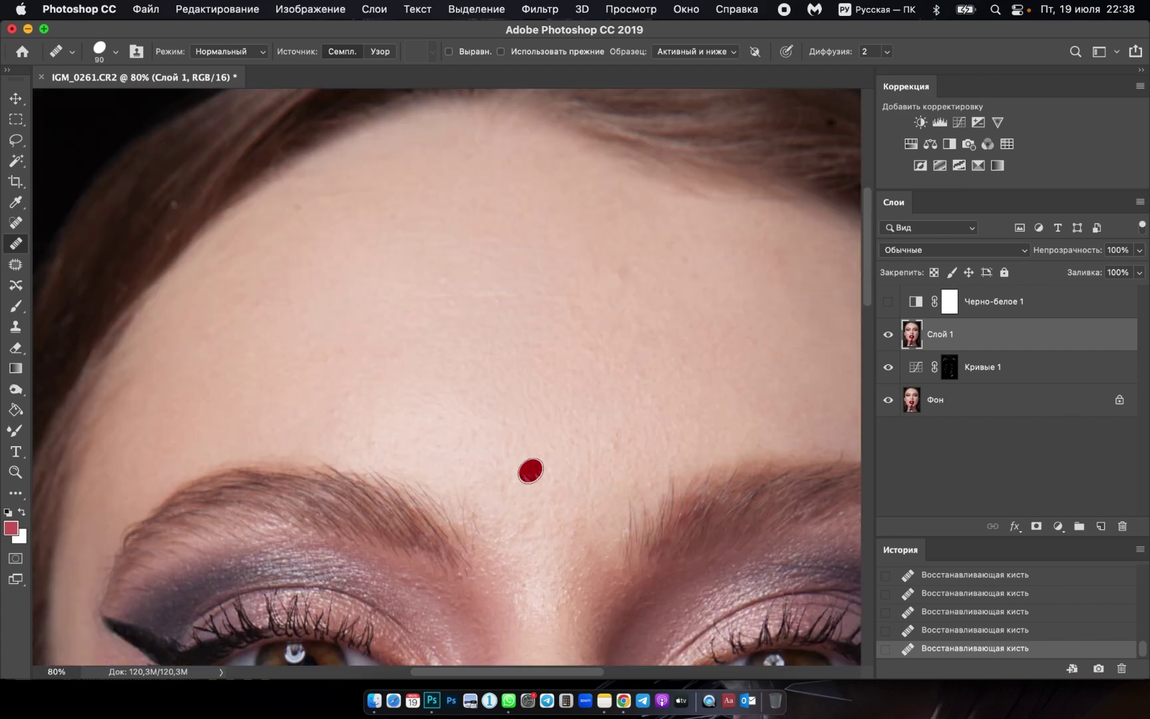
With a 100 px healing brush, heal spots across the forehead and just above the brows.
key("bracketright")
left_click(393, 198)
left_click(683, 298)
left_click(781, 287)
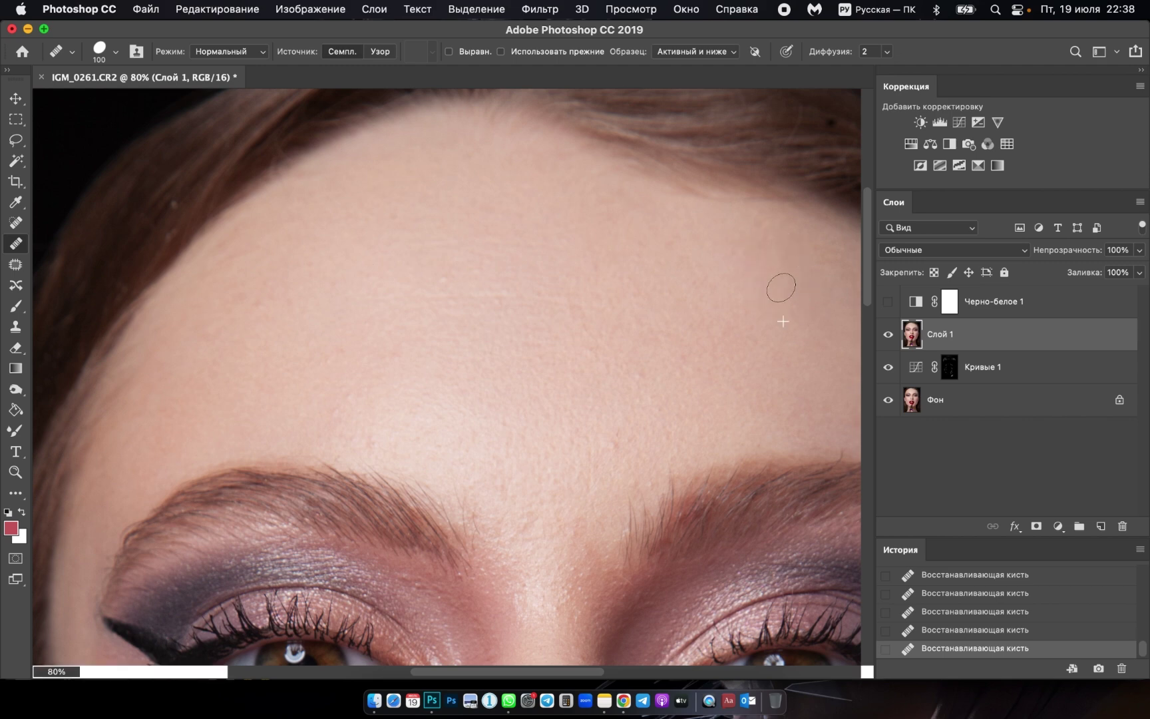
left_click(634, 429)
left_click(637, 475)
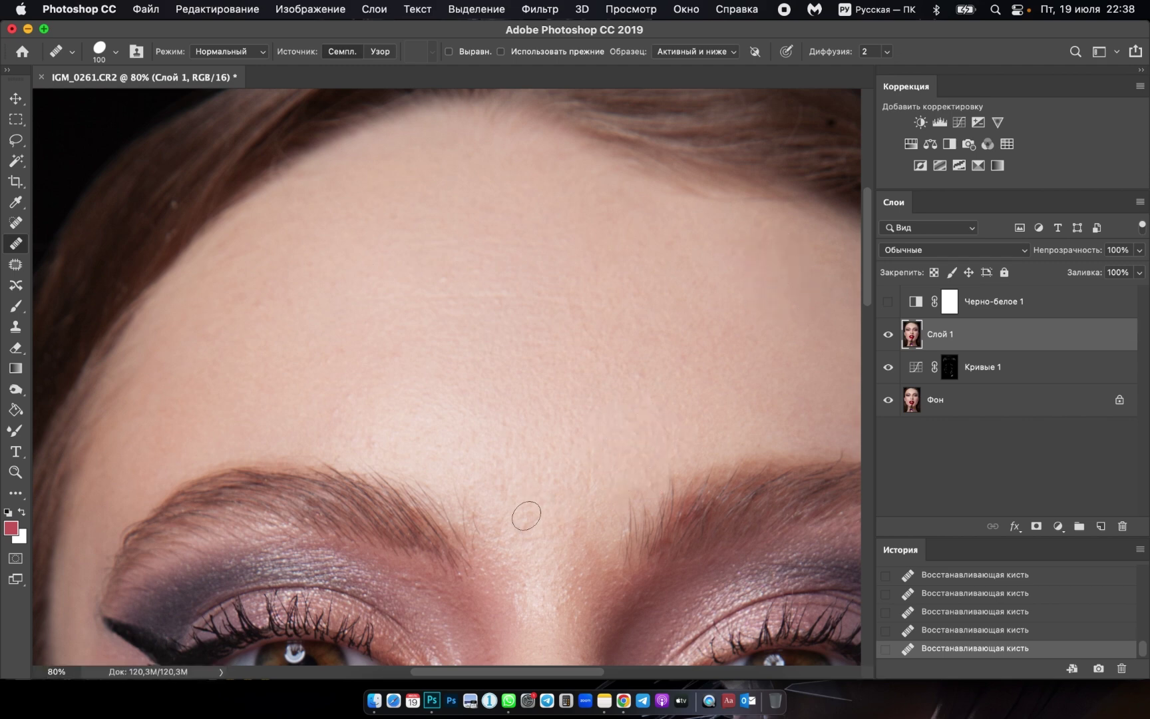
left_click(526, 514)
Heal blemishes between the brows and beside the inner eye.
left_click_drag(526, 504, 519, 321)
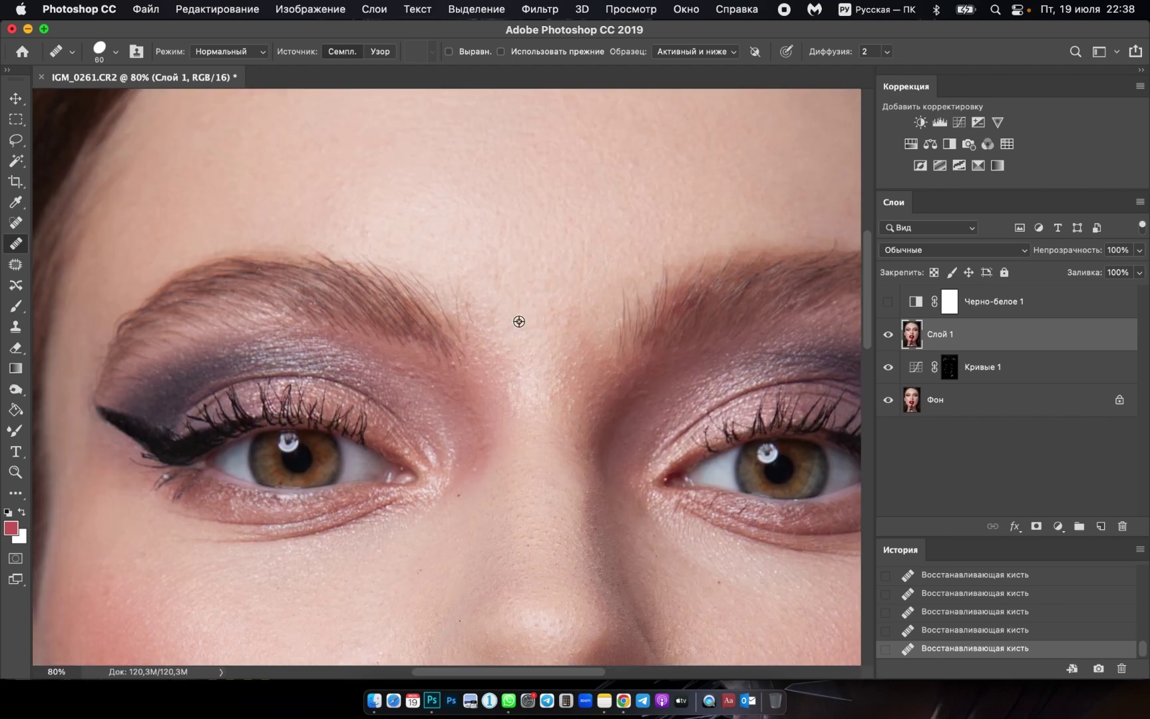
left_click(402, 366)
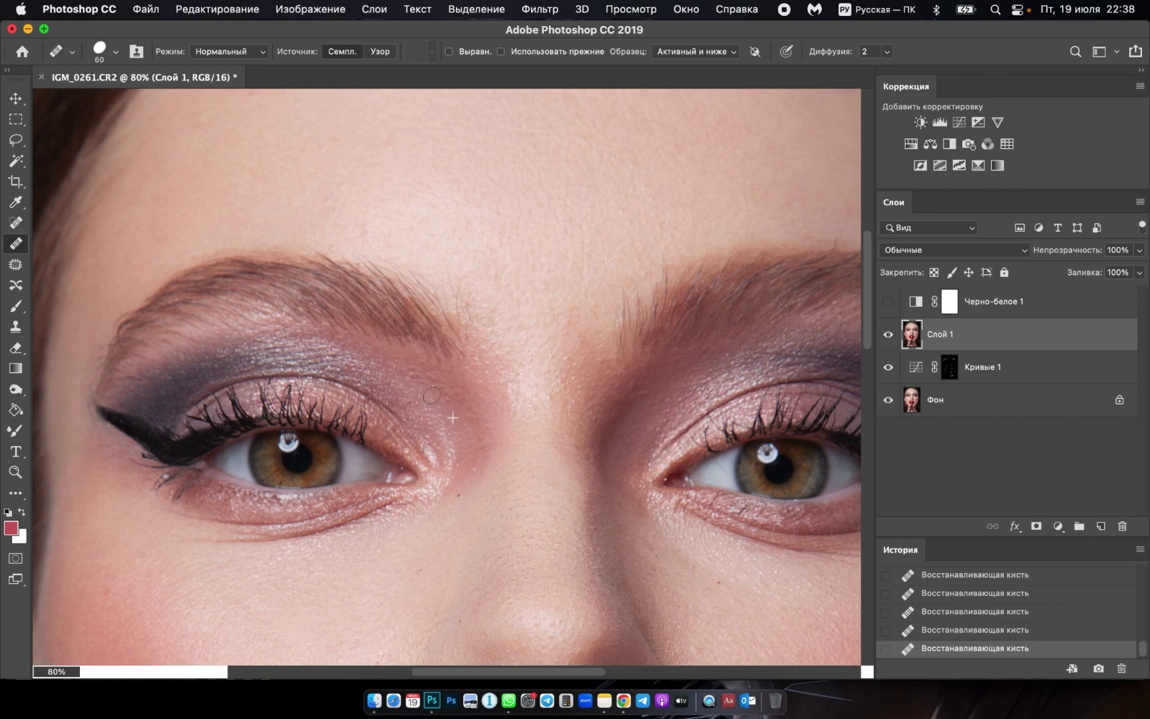
left_click(468, 420)
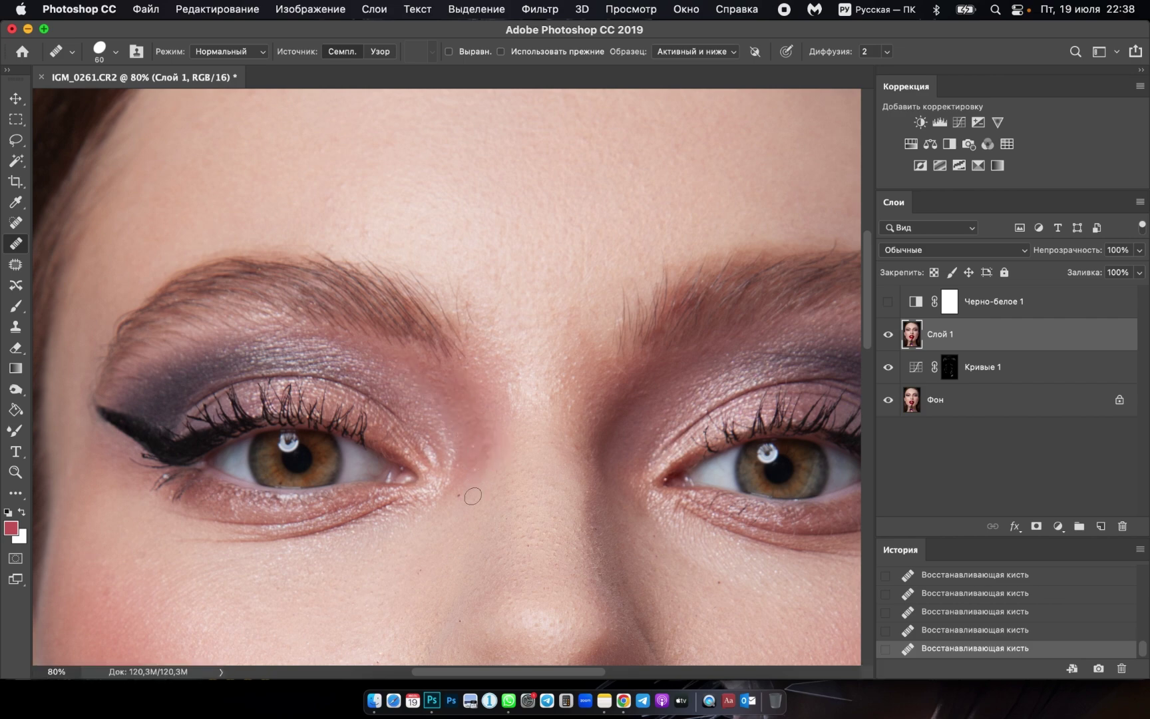
left_click(466, 501)
Zoom out to view the whole retouched face.
left_click(567, 396, "alt")
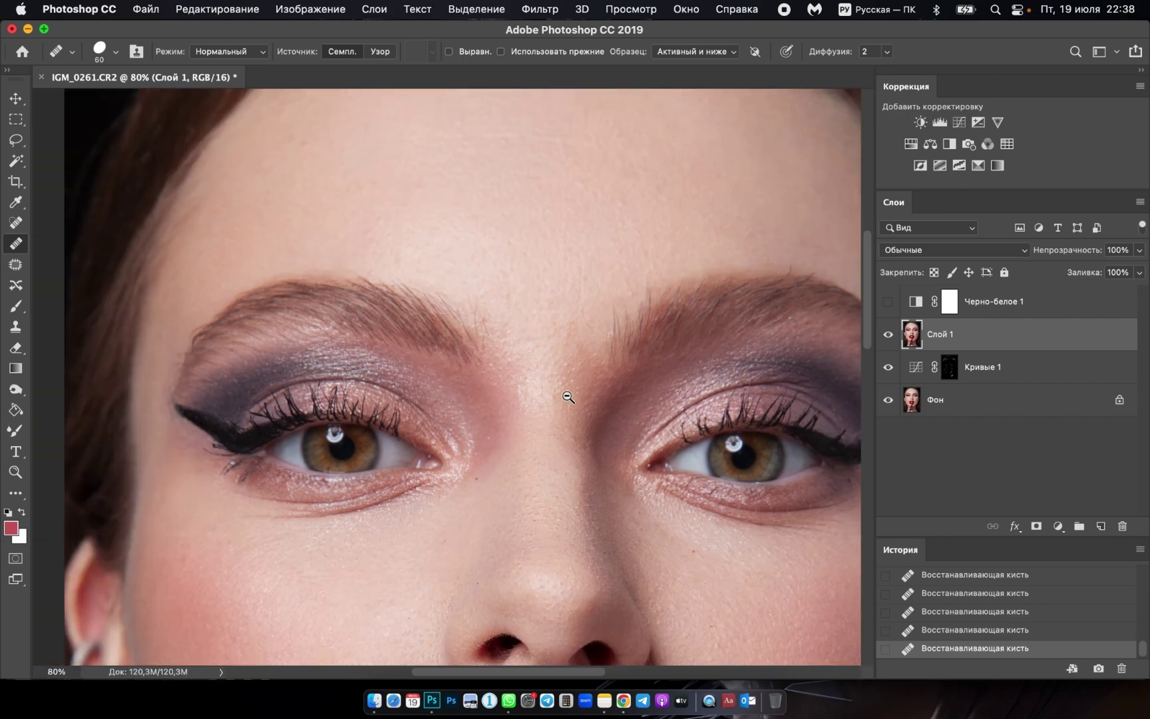
left_click(568, 444, "alt")
scroll(560, 480, "down", 5)
left_click(547, 398, "alt")
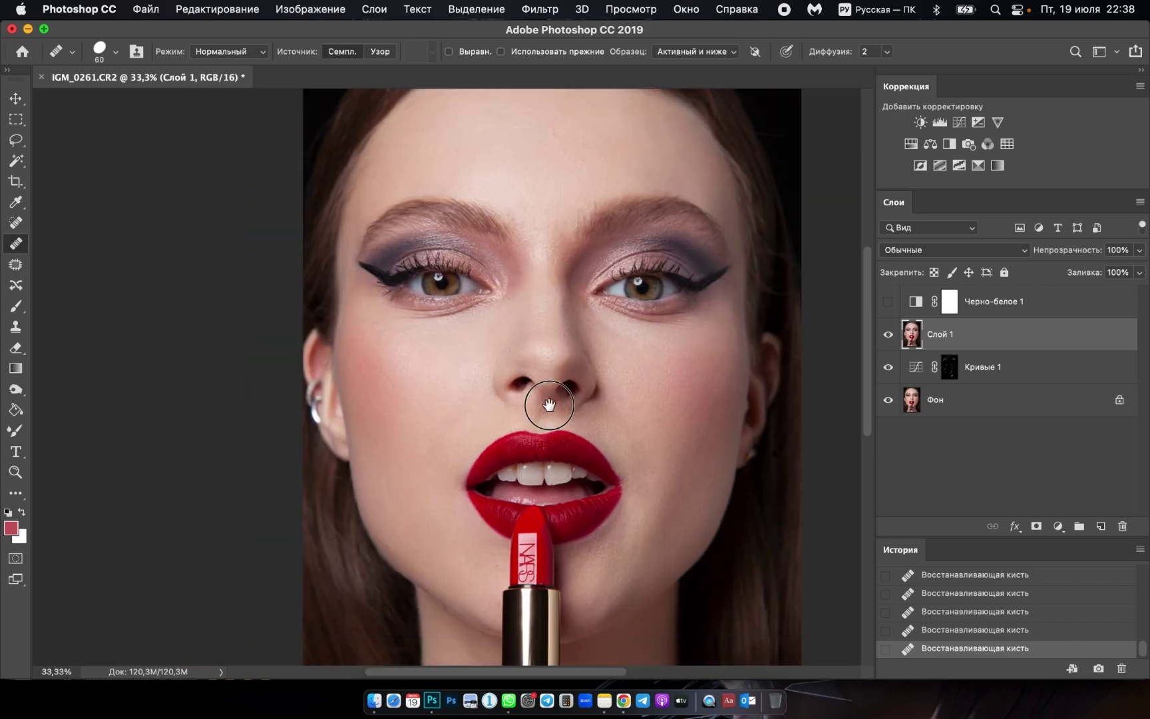
scroll(549, 319, "down", 5)
scroll(553, 247, "up", 5)
scroll(569, 332, "down", 1)
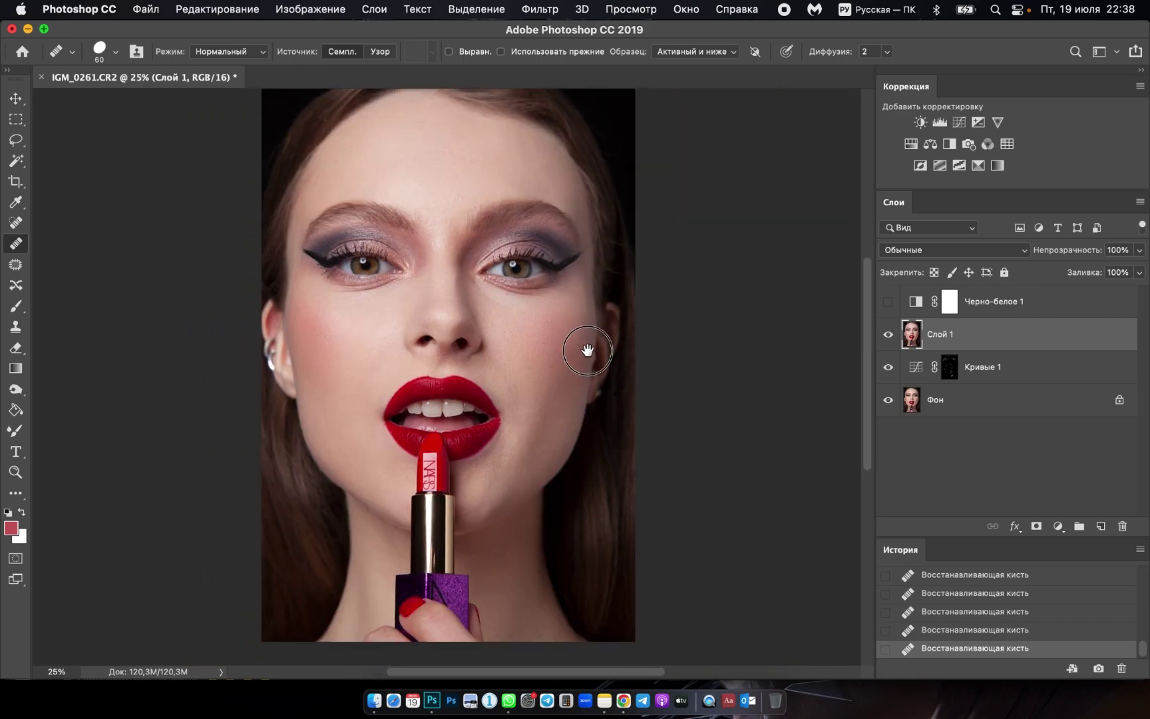
left_click(888, 335)
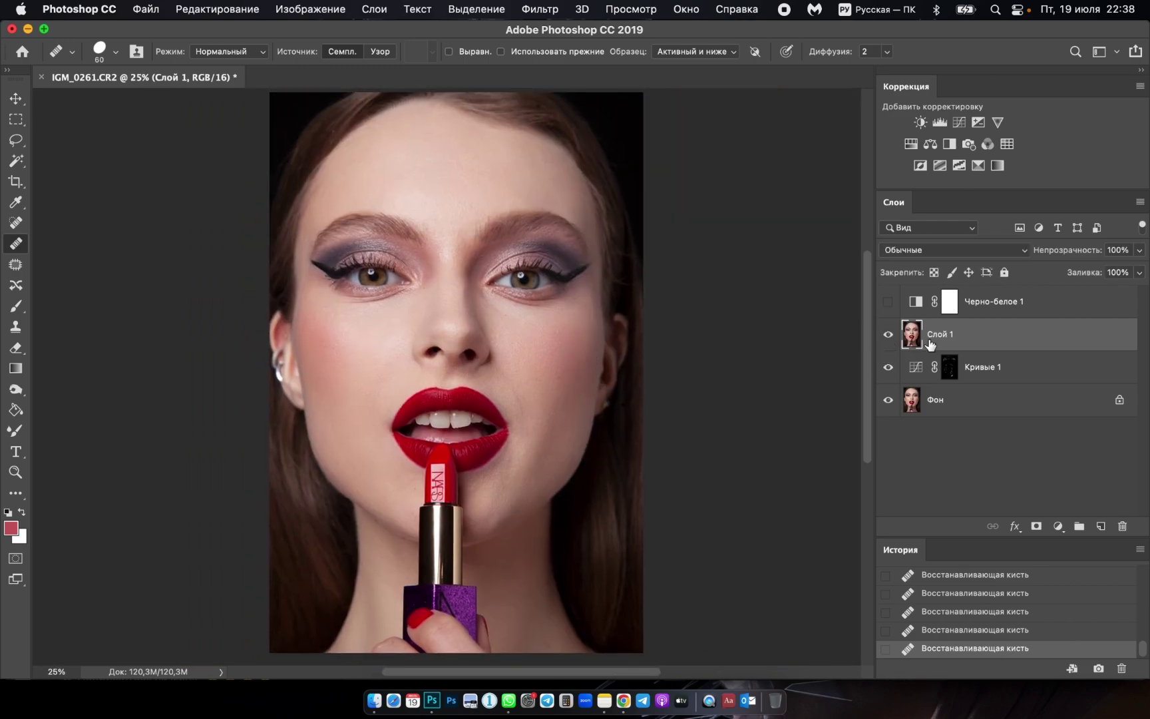
Stamp visible into a new layer, duplicate it, hide the copy and select Слой 2.
key("super+alt+shift+e")
key("super+j")
left_click(888, 334)
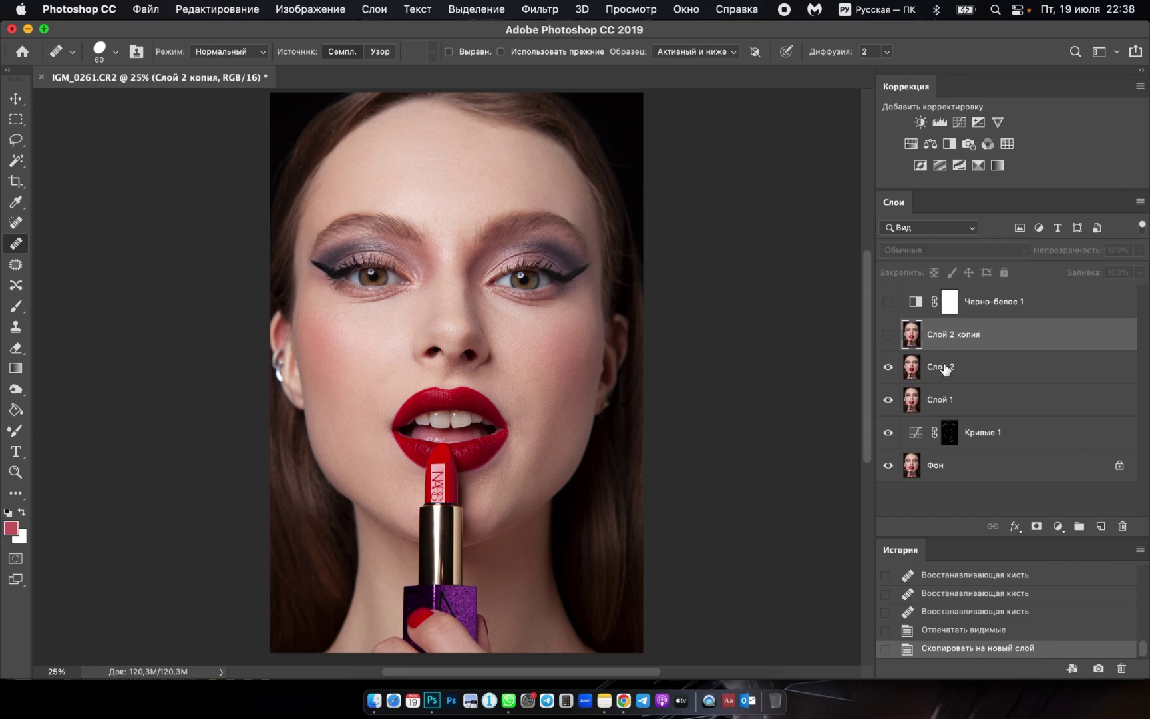
left_click(945, 367)
Apply a 15 px Gaussian Blur to Слой 2.
left_click(540, 9)
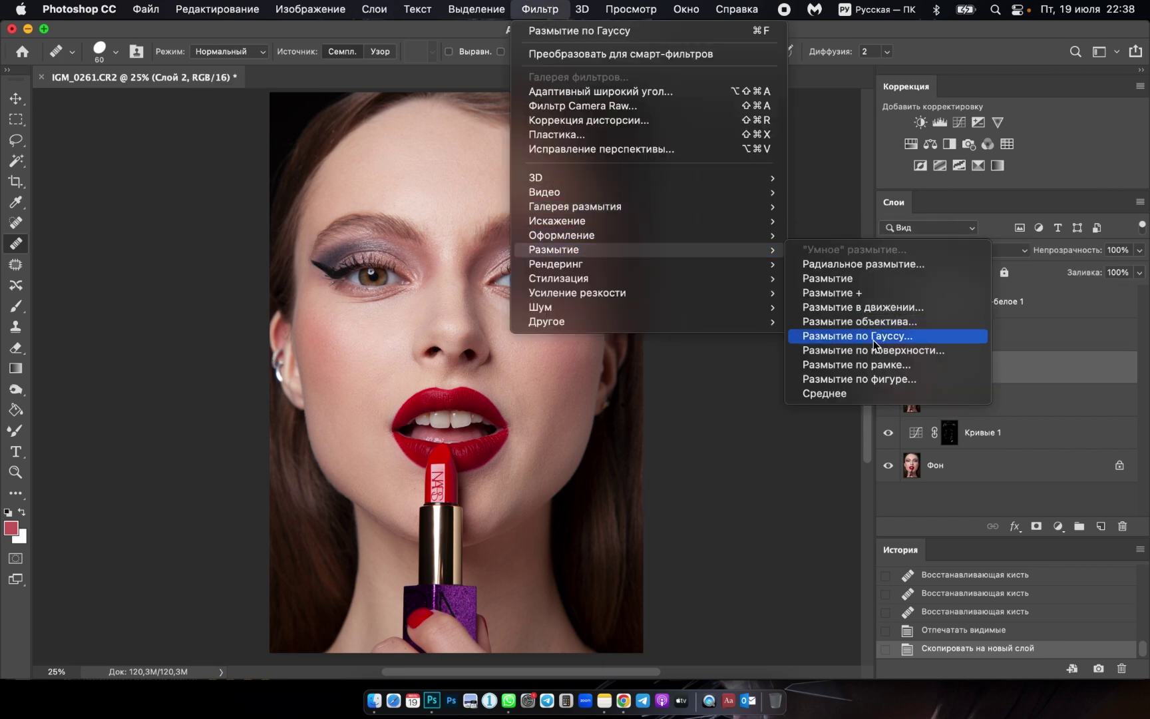
left_click(842, 334)
type("15")
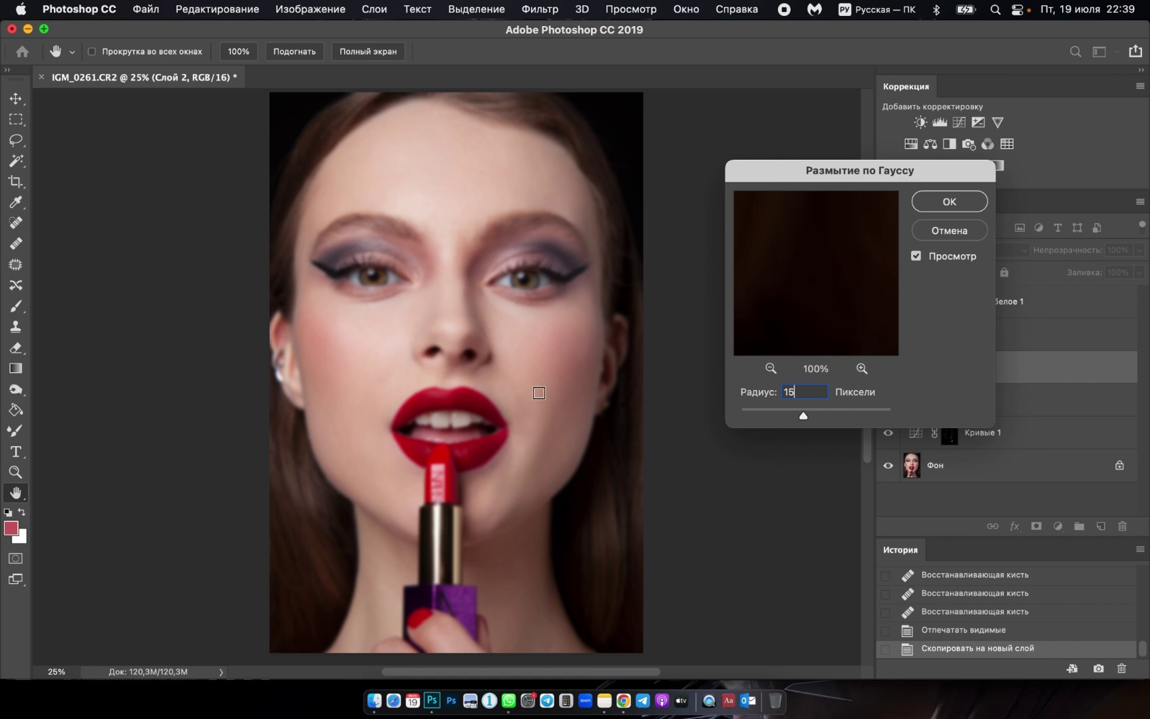
left_click(511, 380, "super")
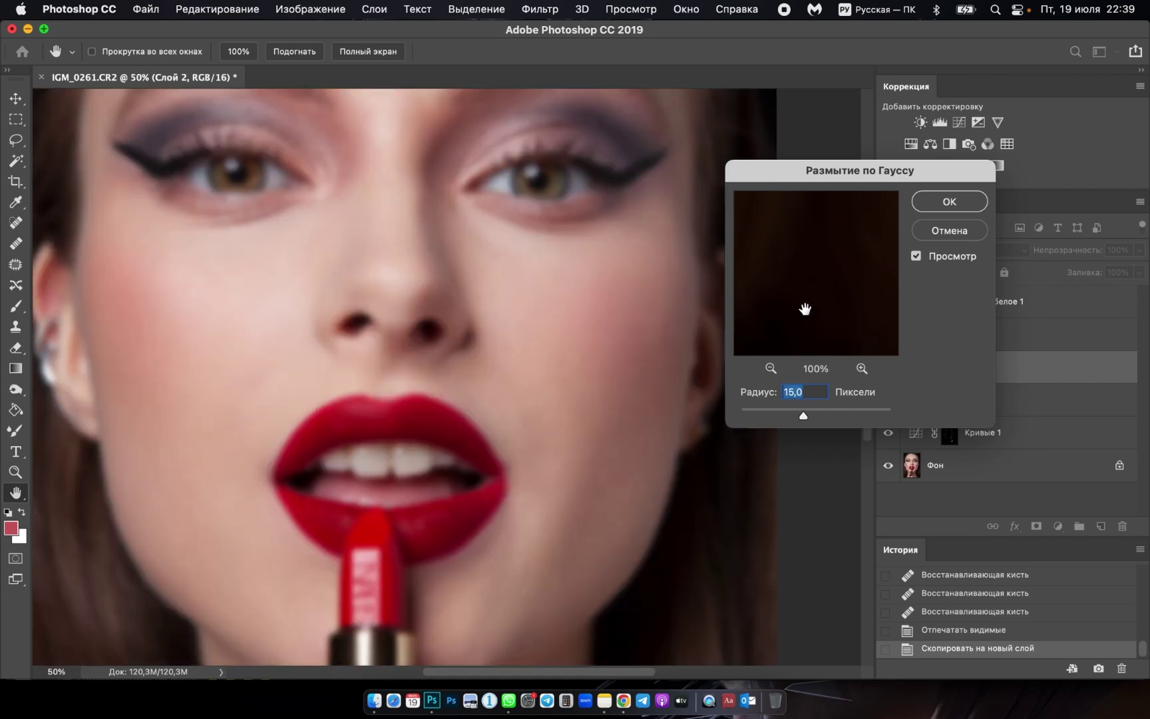
left_click(963, 201)
Apply inverted Слой 2 to Слой 2 копия via Apply Image and set it to Линейный свет.
left_click(888, 335)
left_click(958, 334)
left_click(310, 9)
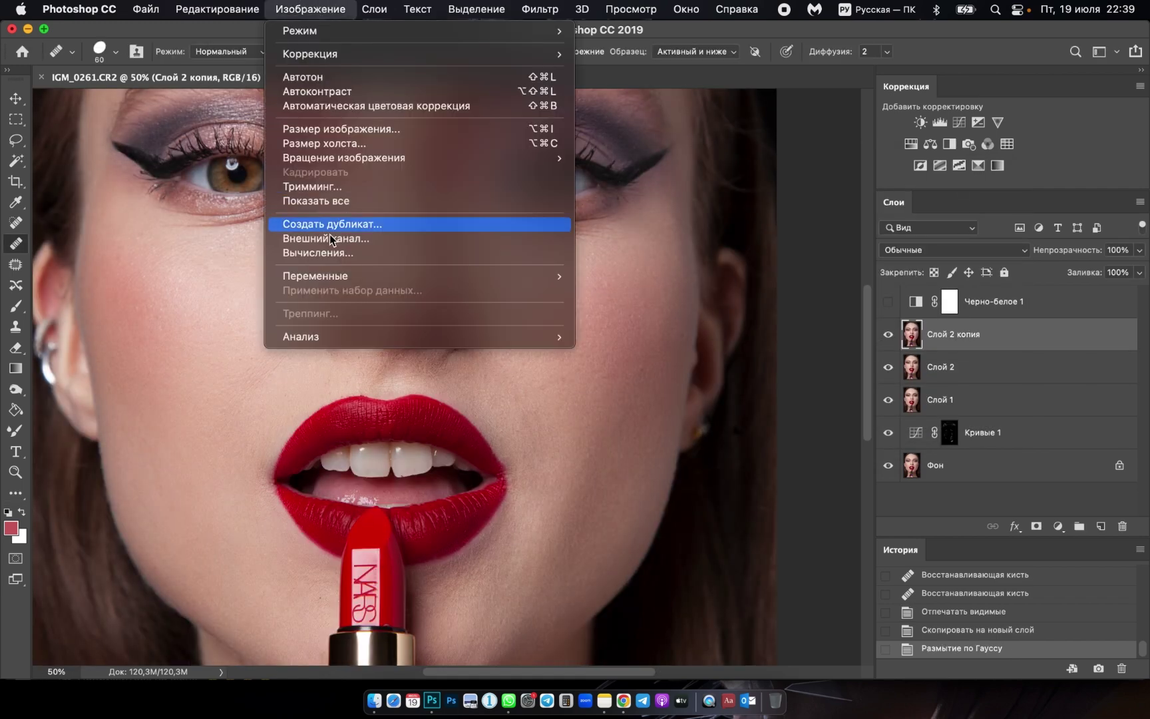
left_click(328, 238)
left_click(480, 235)
left_click(453, 213)
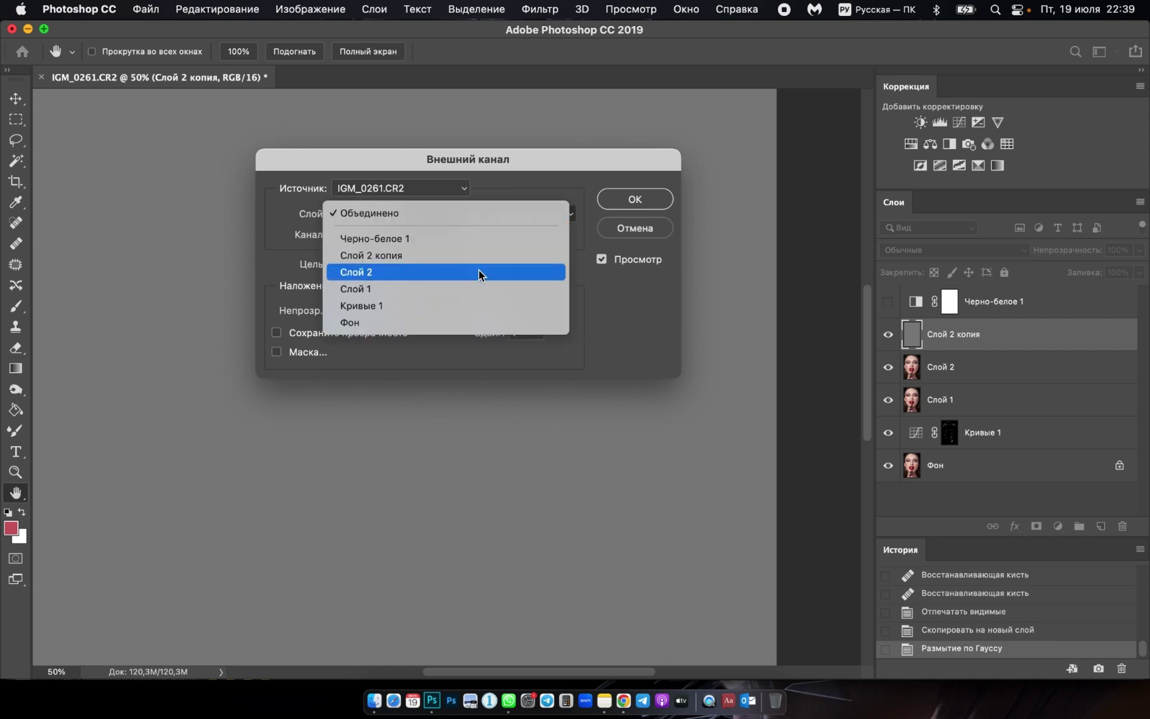
left_click(480, 270)
left_click(635, 199)
left_click(952, 250)
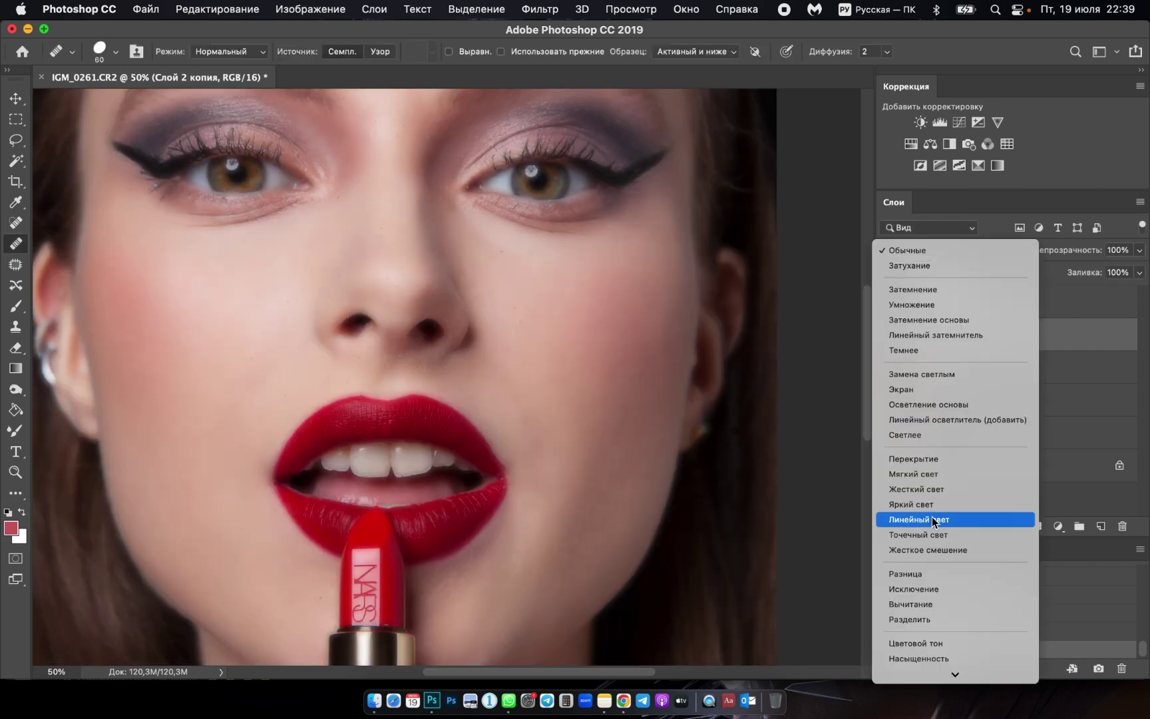
left_click(932, 516)
Select Слой 2 and lasso a patch of cheek skin.
left_click(959, 365)
key("l")
left_click_drag(609, 343, 644, 317)
left_click(540, 8)
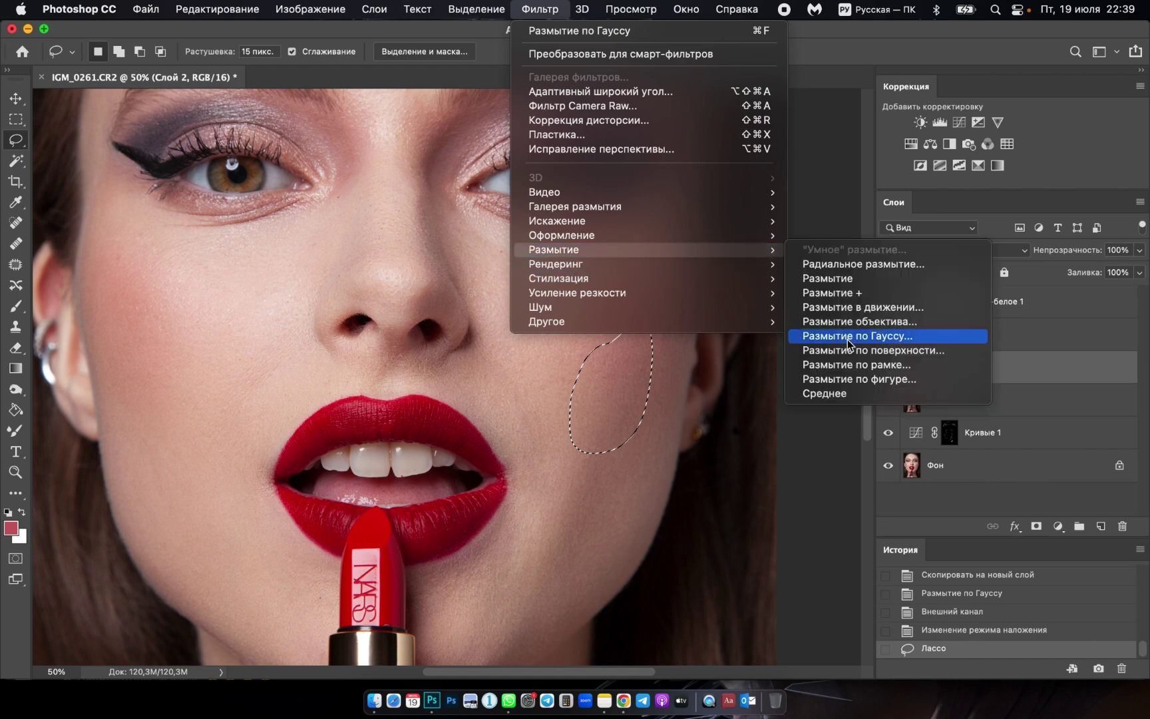
Apply a 20 px Gaussian Blur to a cheek patch, then repeat it on more cheek areas.
left_click(865, 333)
type("20")
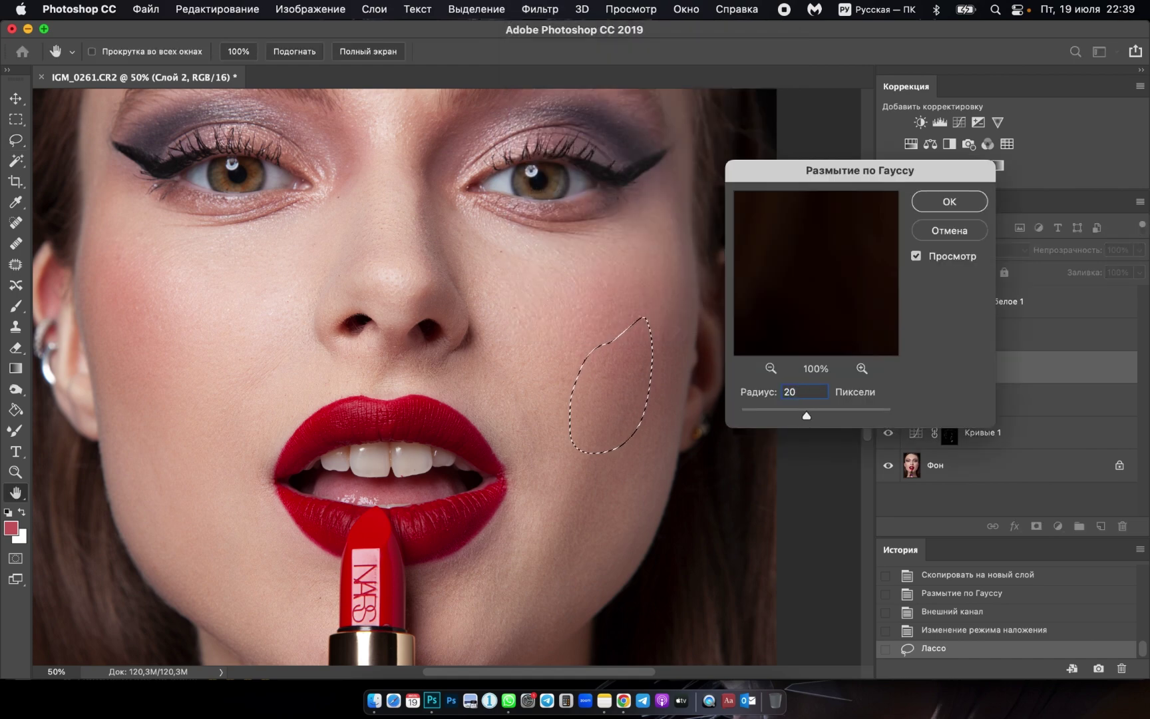
key("Return")
left_click_drag(608, 275, 647, 244)
key("super+f")
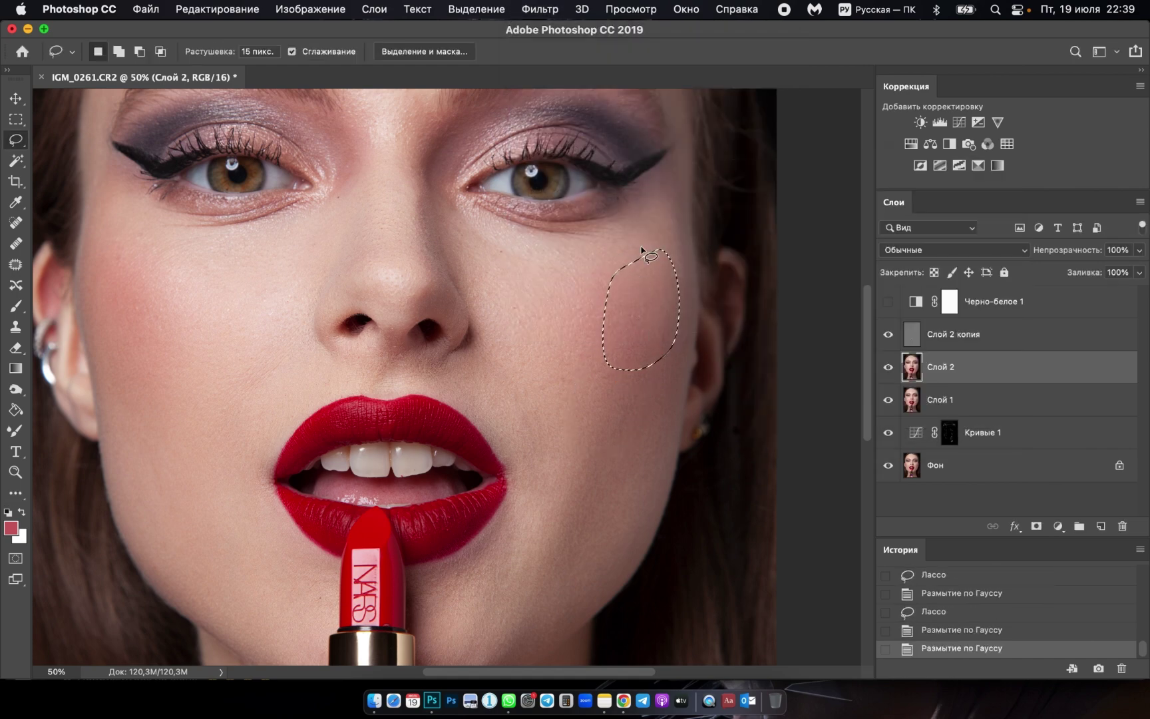
left_click(632, 248)
left_click_drag(450, 208, 498, 283)
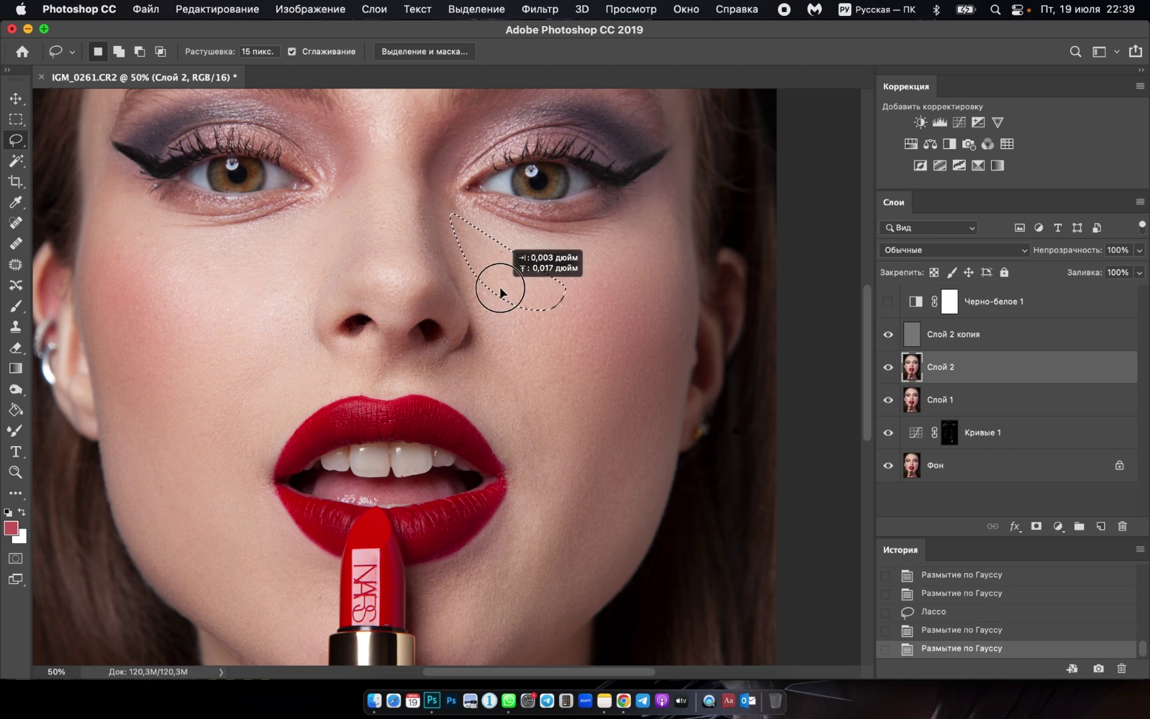
mouse_move(519, 374)
left_mouse_down()
mouse_move(587, 411)
mouse_move(632, 411)
left_mouse_up()
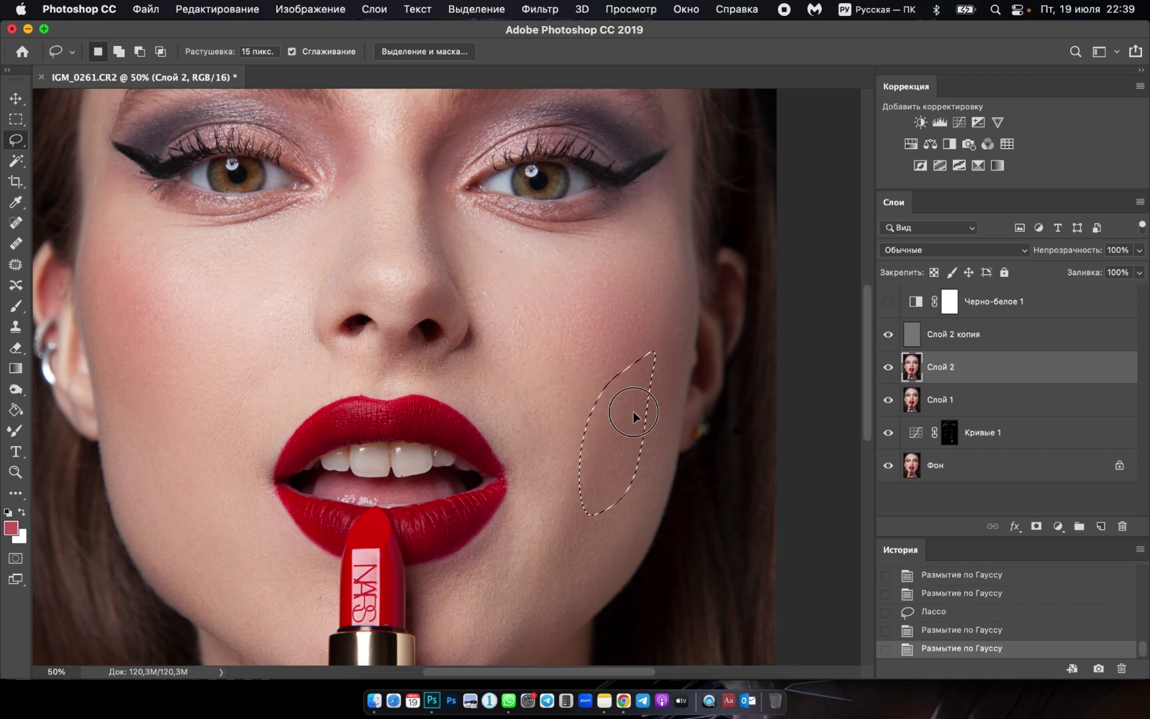
key("super+f")
Lasso and blur more patches on the lower, upper and left cheeks and beside the lipstick.
left_click_drag(522, 391, 552, 432)
scroll(539, 483, "down", 3)
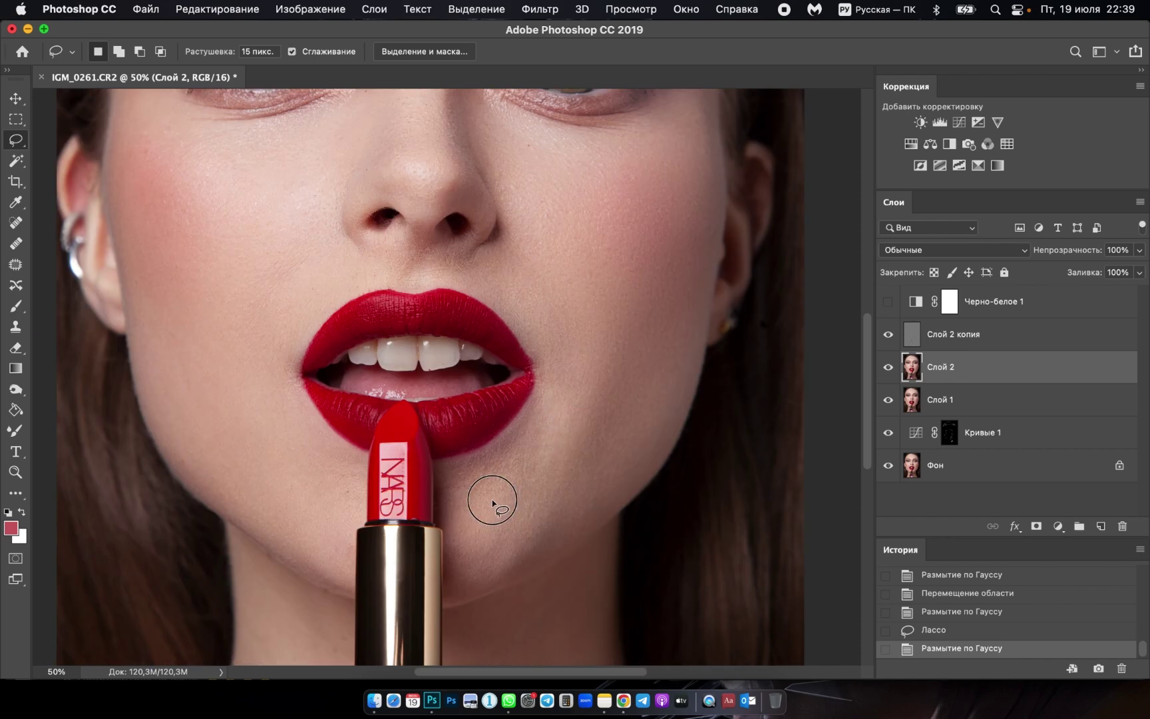
left_click_drag(493, 500, 539, 416)
key("super+f")
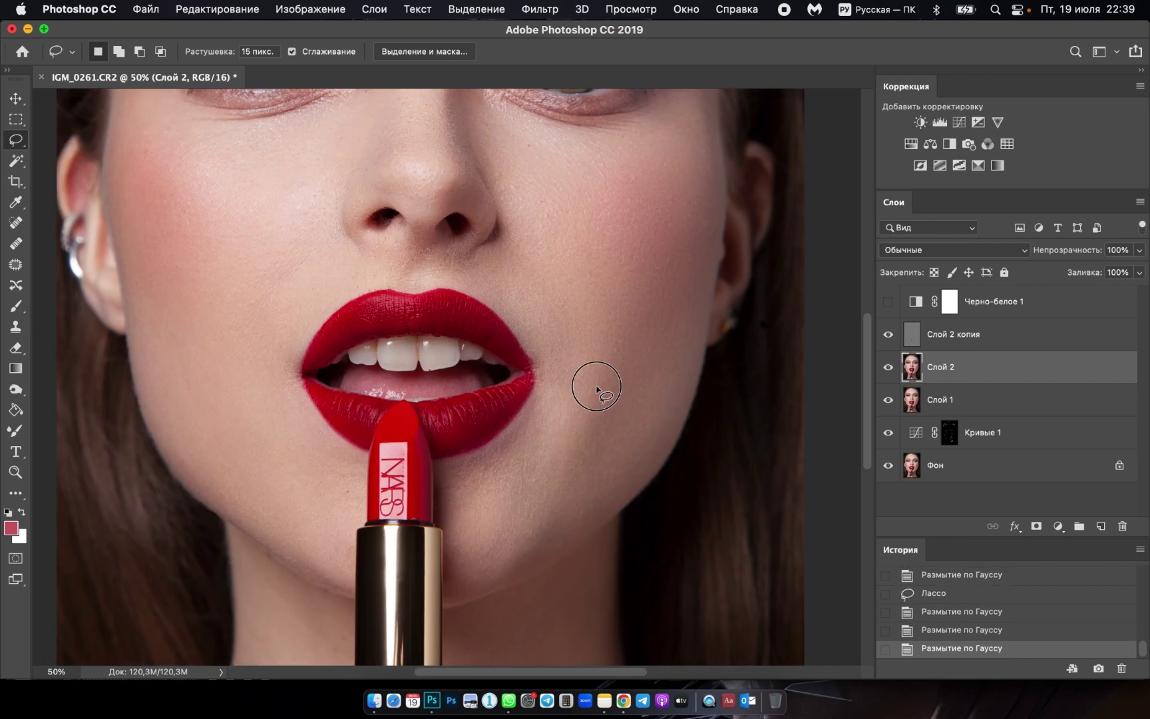
left_click_drag(606, 402, 649, 389)
left_click(521, 275)
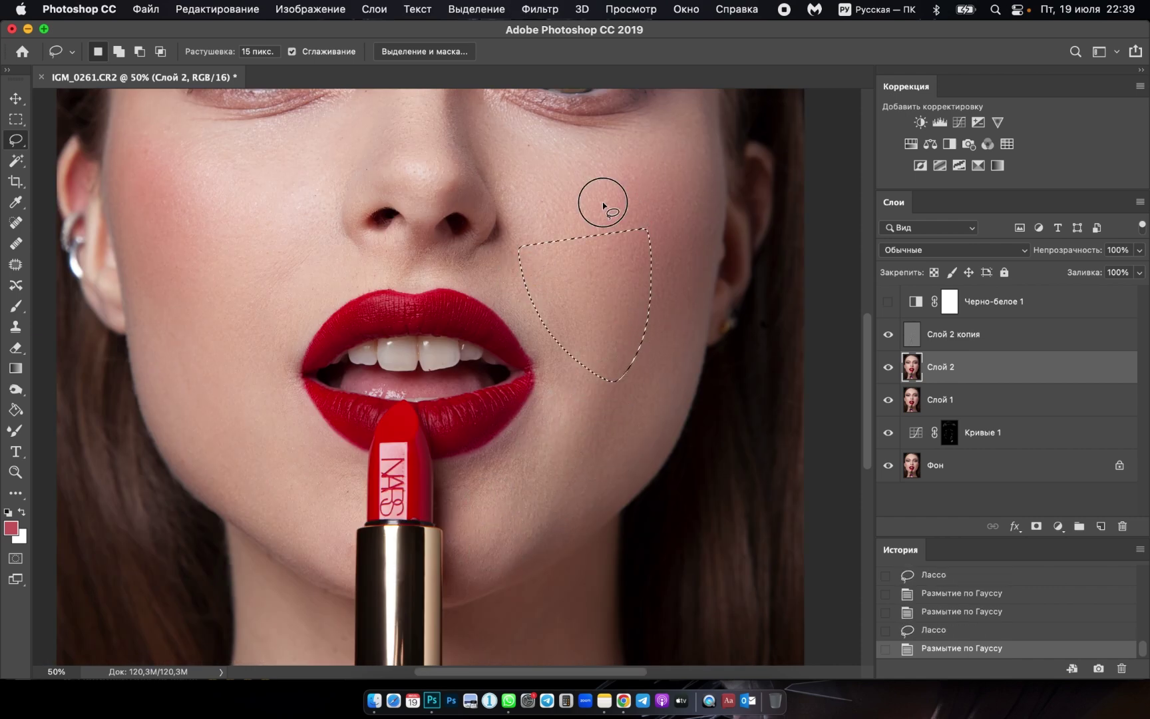
left_click_drag(603, 200, 602, 359)
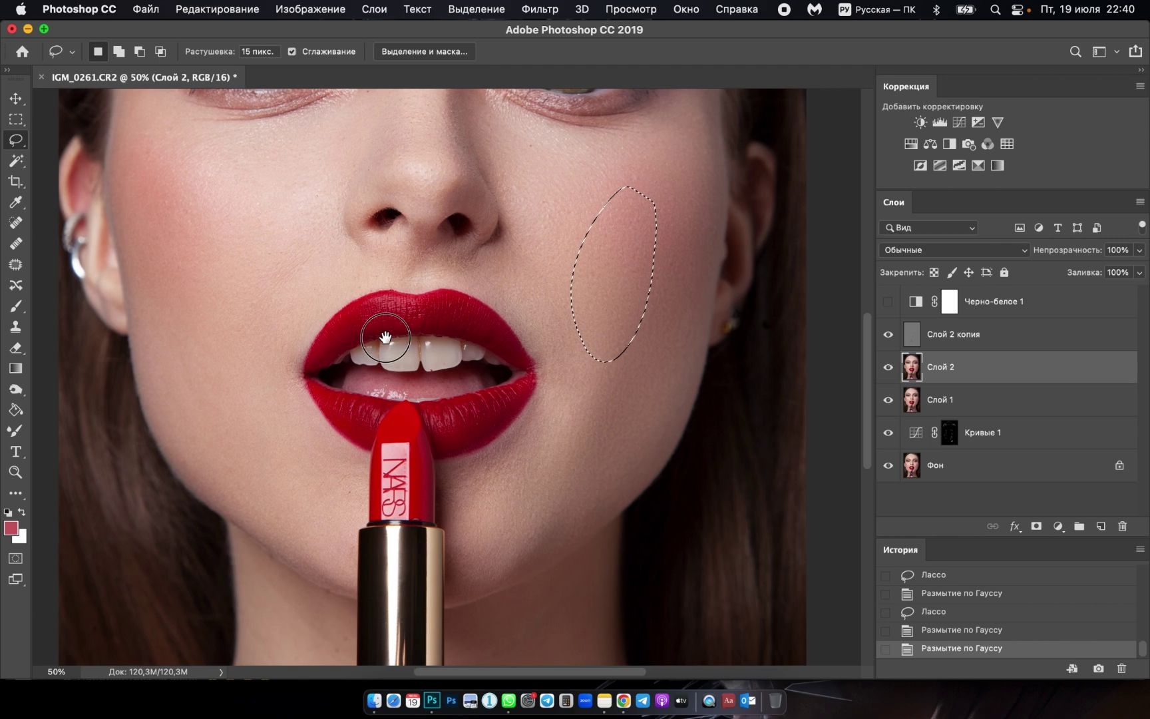
left_click_drag(381, 340, 566, 387)
left_click_drag(341, 341, 372, 313)
key("super+f")
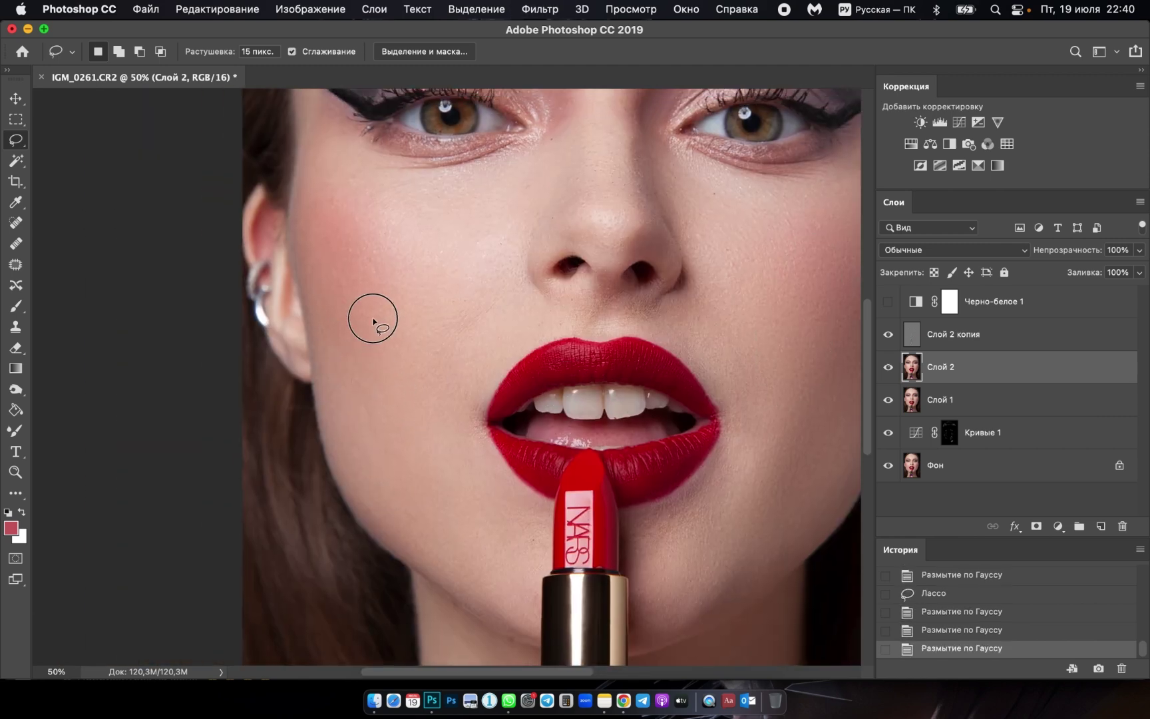
left_click(365, 436)
mouse_move(464, 462)
left_mouse_down()
mouse_move(513, 551)
mouse_move(465, 465)
mouse_move(479, 535)
left_mouse_up()
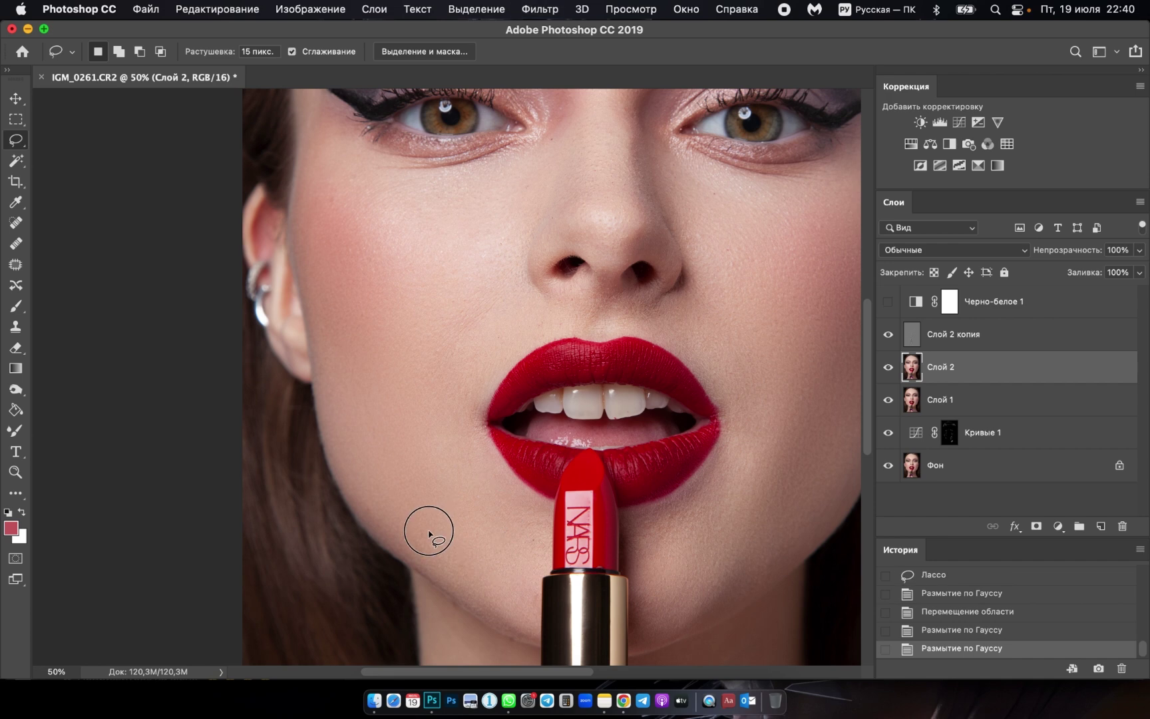
Blur lassoed skin patches on the nose bridge and left cheek.
left_click_drag(427, 288, 403, 449)
mouse_move(542, 257)
left_mouse_down()
mouse_move(637, 295)
mouse_move(737, 390)
mouse_move(711, 354)
left_mouse_up()
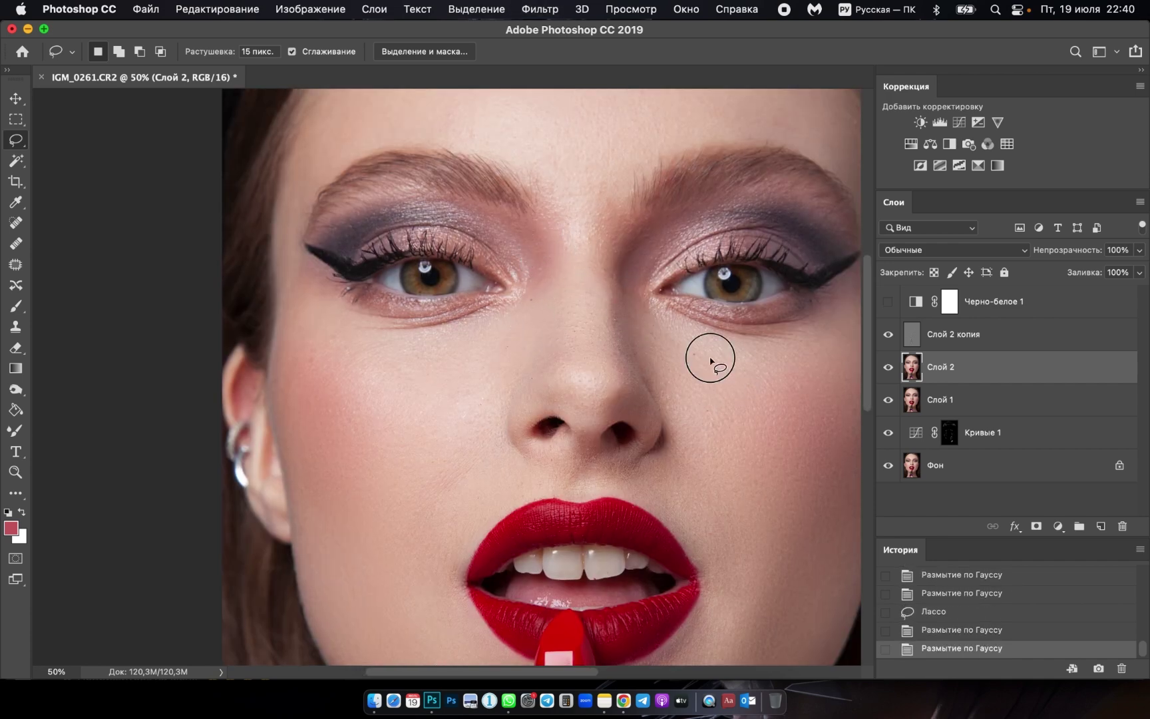
left_click_drag(532, 283, 535, 287)
key("super+f")
key("super+f")
left_click_drag(319, 306, 339, 390)
left_click(286, 275)
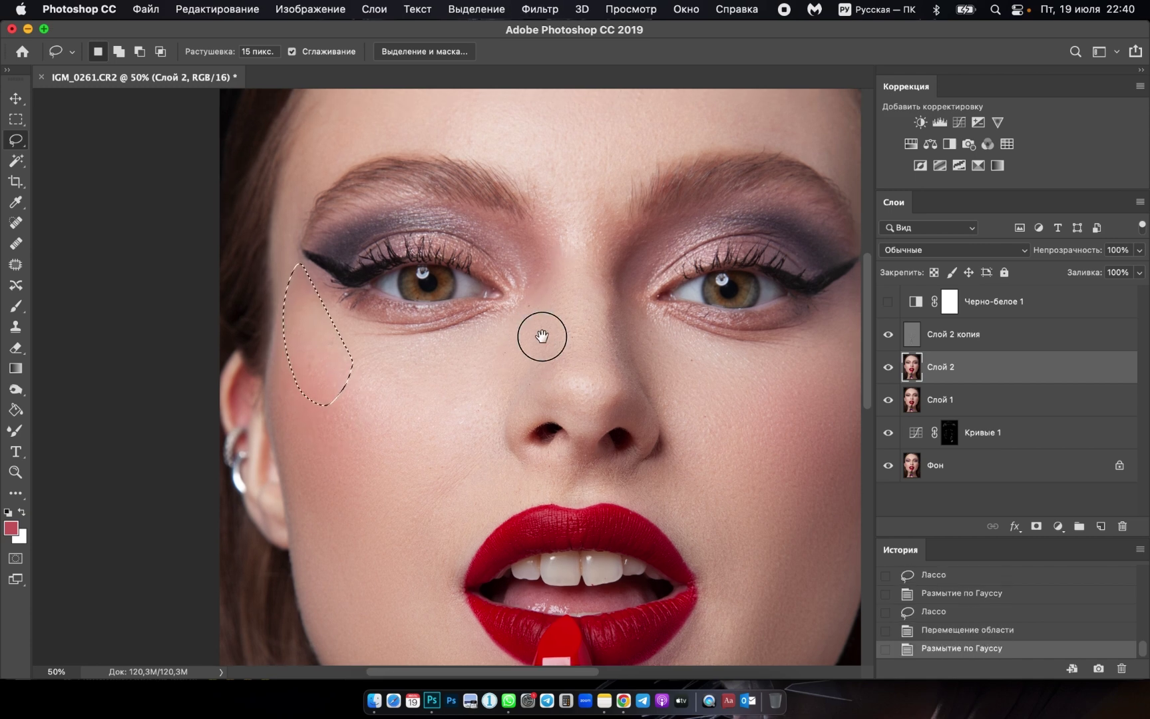
scroll(539, 333, "up", 5)
key("super+f")
Blur lassoed patches on the forehead and between the brows, then deselect.
mouse_move(655, 269)
left_mouse_down()
mouse_move(675, 297)
mouse_move(739, 277)
mouse_move(790, 316)
left_mouse_up()
left_click_drag(745, 380, 735, 369)
key("super+f")
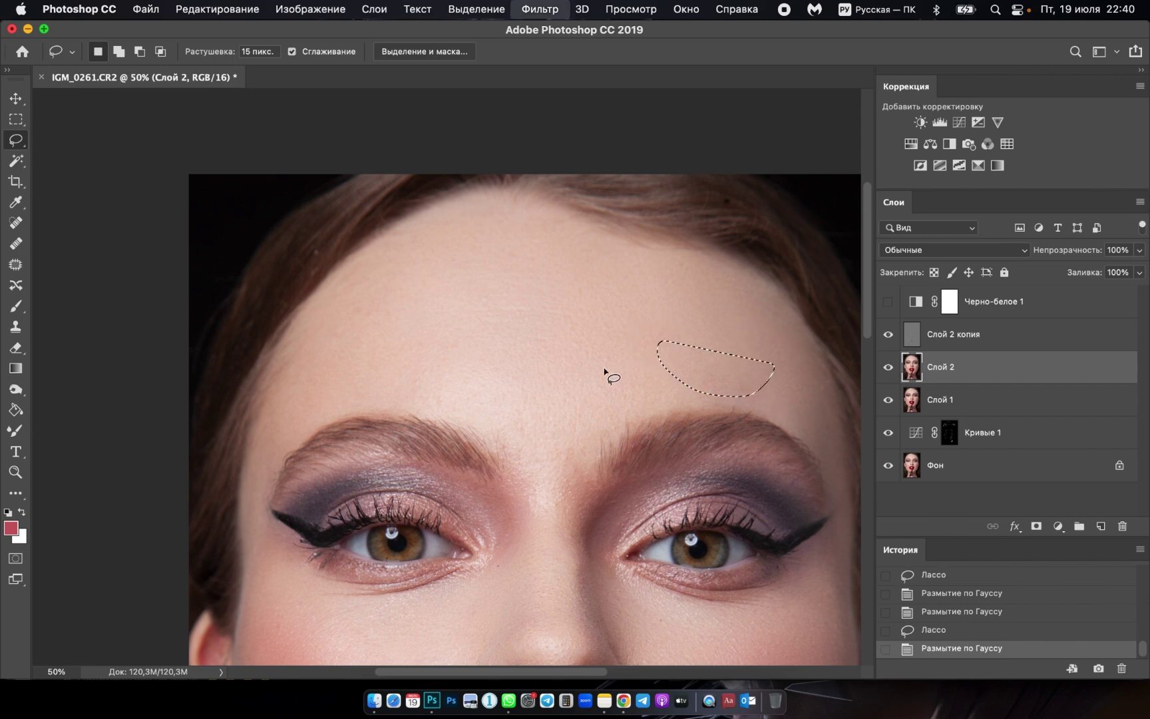
key("super+f")
mouse_move(532, 395)
left_mouse_down()
mouse_move(565, 483)
mouse_move(566, 533)
left_mouse_up()
left_click(555, 501)
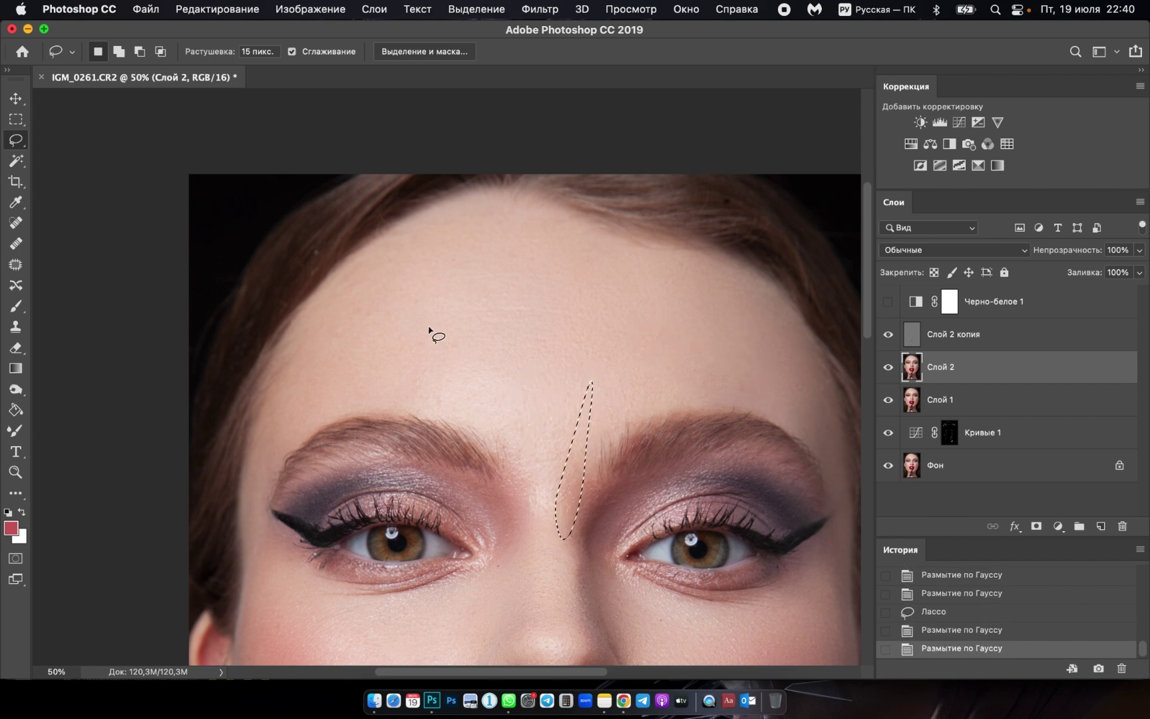
left_click_drag(437, 329, 470, 313)
key("super+f")
left_click_drag(359, 275, 297, 381)
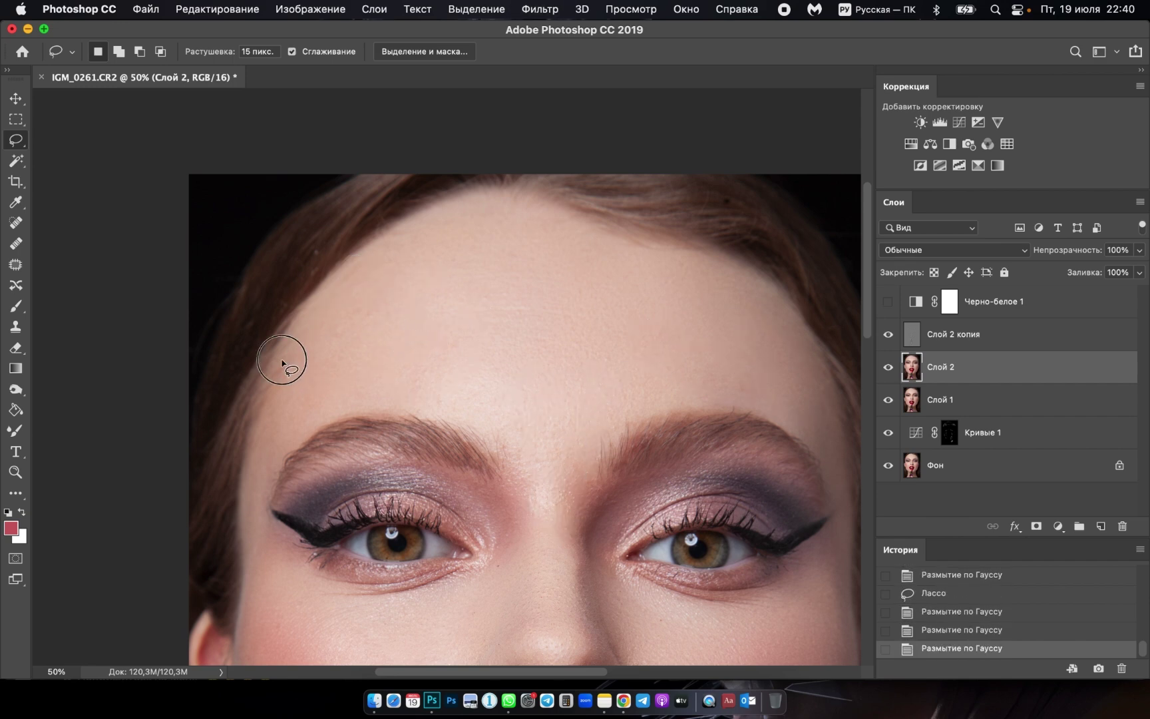
key("super+d")
Blur lassoed skin patches on the right and left sides of the neck.
left_click_drag(501, 590, 513, 240)
scroll(514, 240, "down", 10)
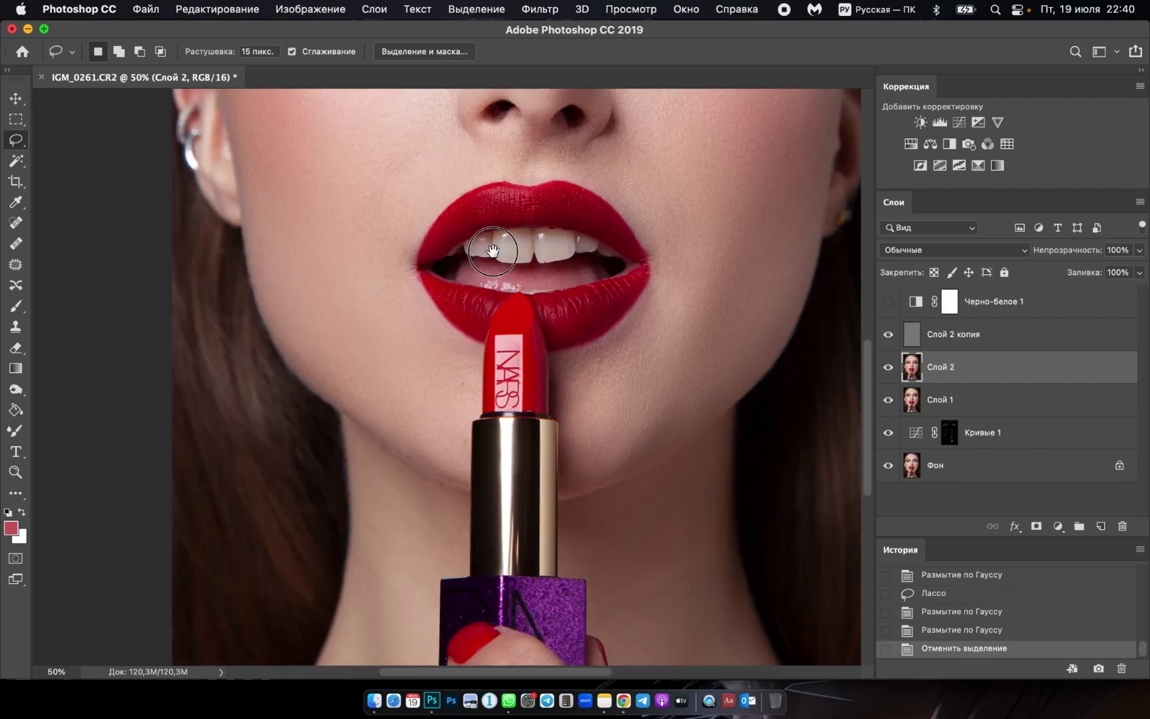
left_click_drag(643, 362, 644, 373)
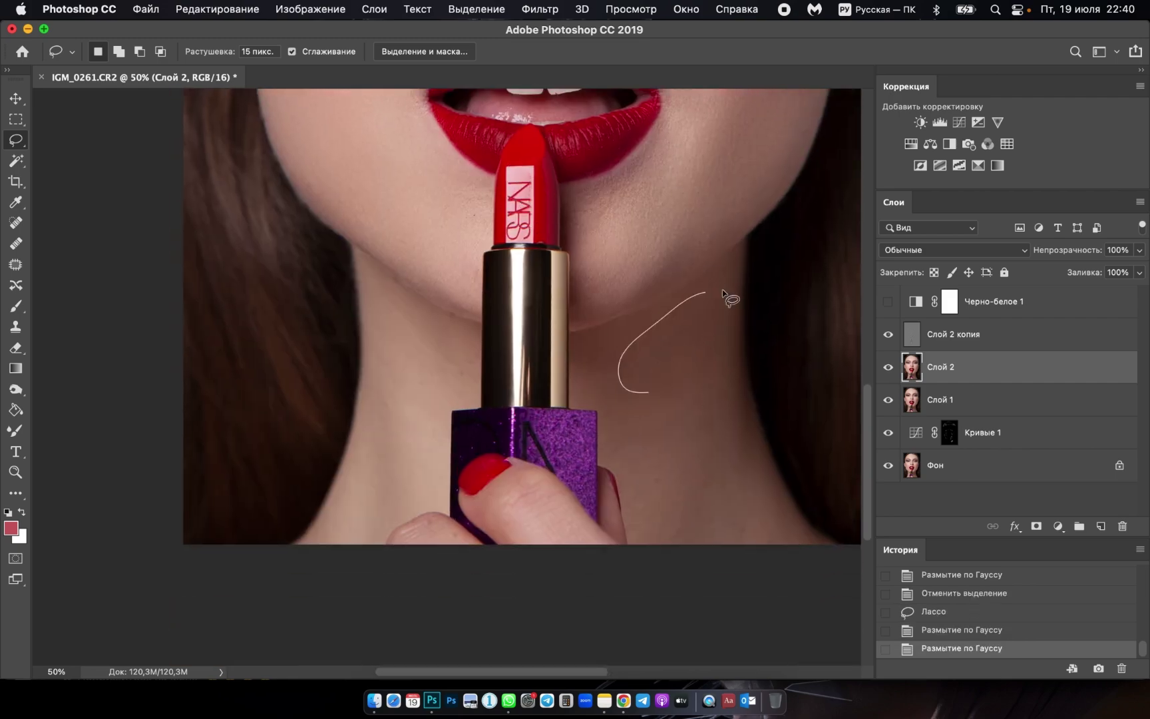
left_click_drag(707, 296, 726, 300)
key("super+f")
left_click(384, 293)
left_click_drag(385, 293, 470, 346)
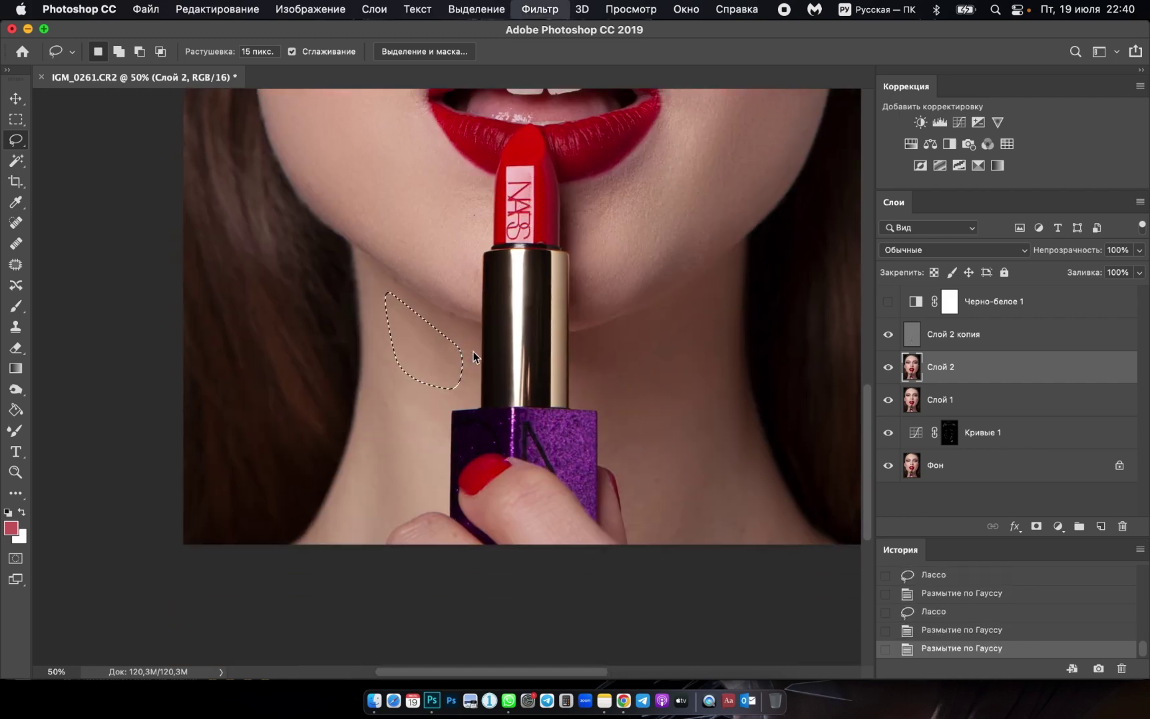
key("super+f")
key("super+f")
mouse_move(380, 329)
left_mouse_down()
mouse_move(397, 324)
mouse_move(439, 386)
left_mouse_up()
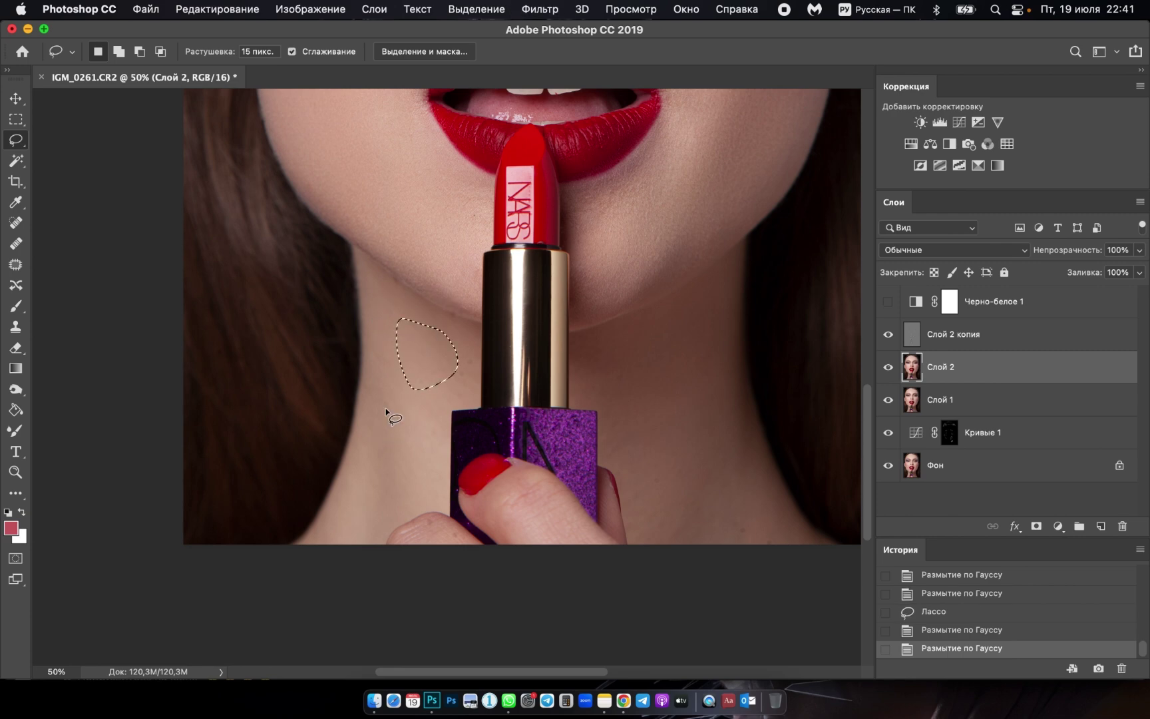
Blur the lower right neck and the patch beside the lips, deselect, and zoom out.
key("super+f")
left_click(429, 398)
left_click_drag(668, 480, 720, 474)
key("super+f")
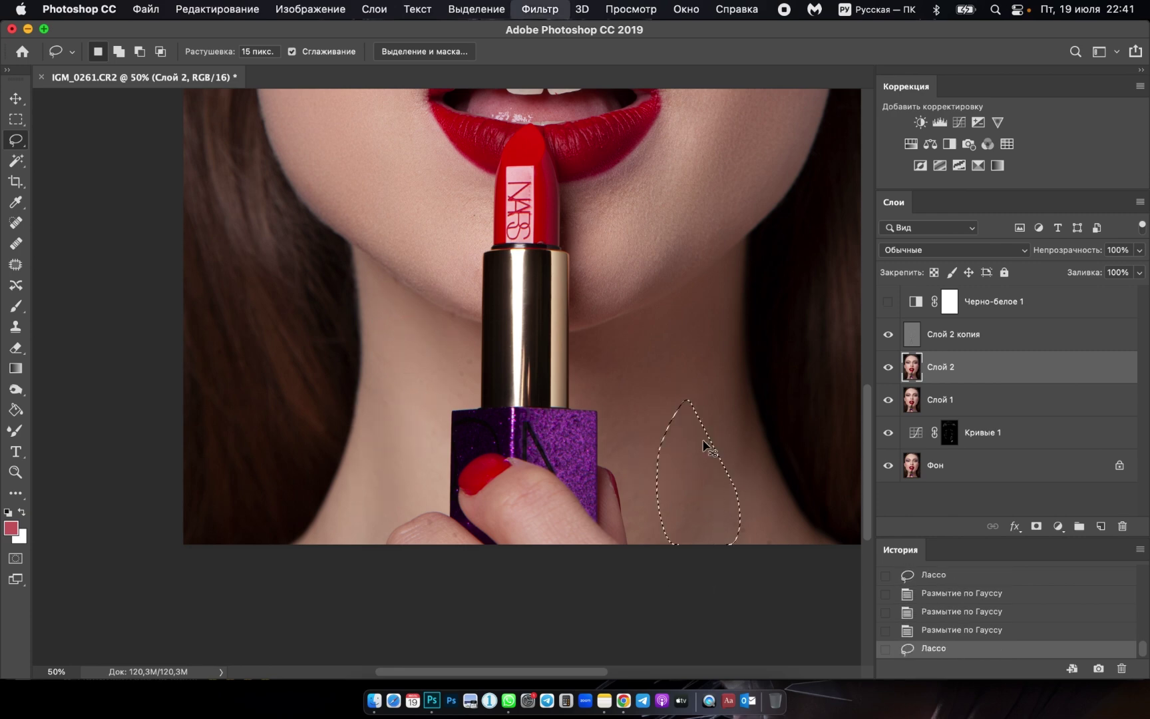
scroll(629, 335, "up", 5)
left_click_drag(649, 369, 642, 392)
key("super+f")
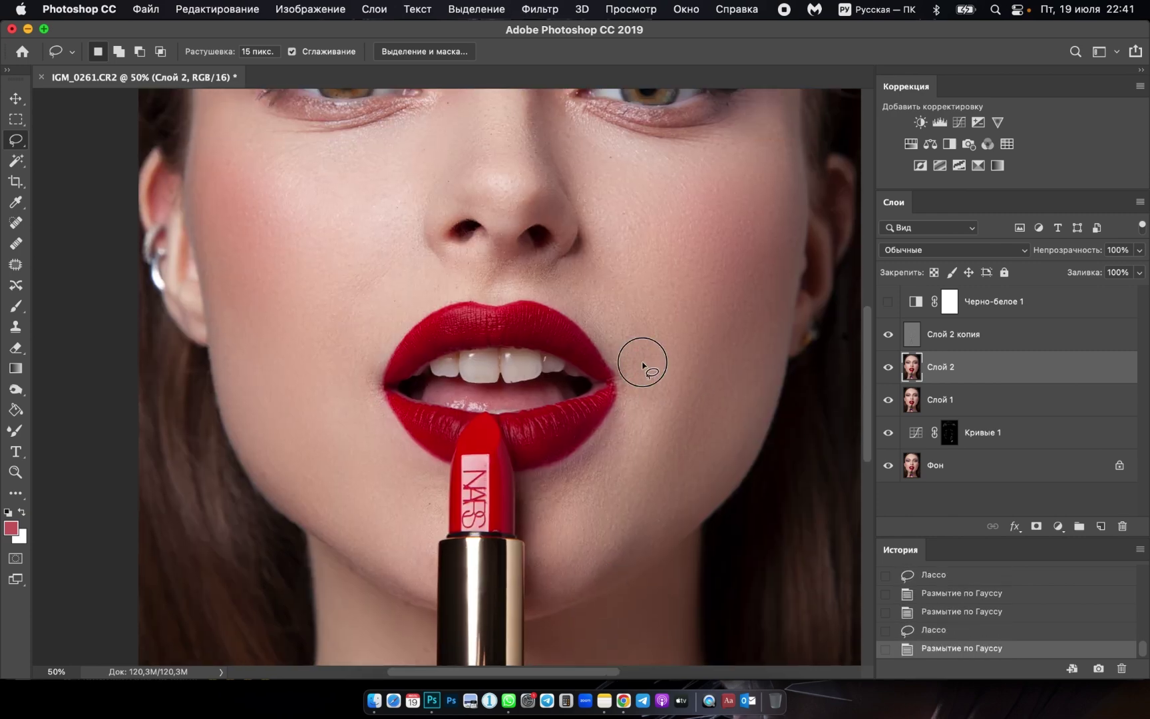
key("super+d")
scroll(689, 357, "up", 5)
scroll(519, 359, "up", 1)
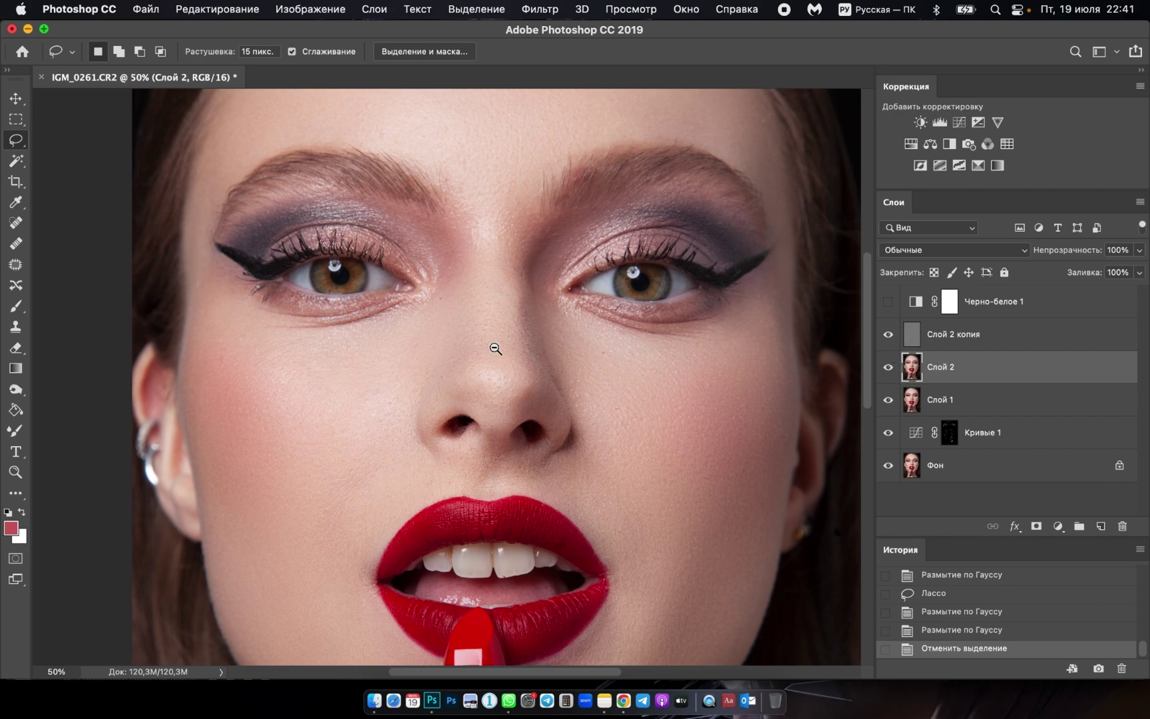
key("super+minus")
Group Слой 2 and Слой 2 копия into Группа 1 at 75% opacity.
left_click(963, 342, "shift")
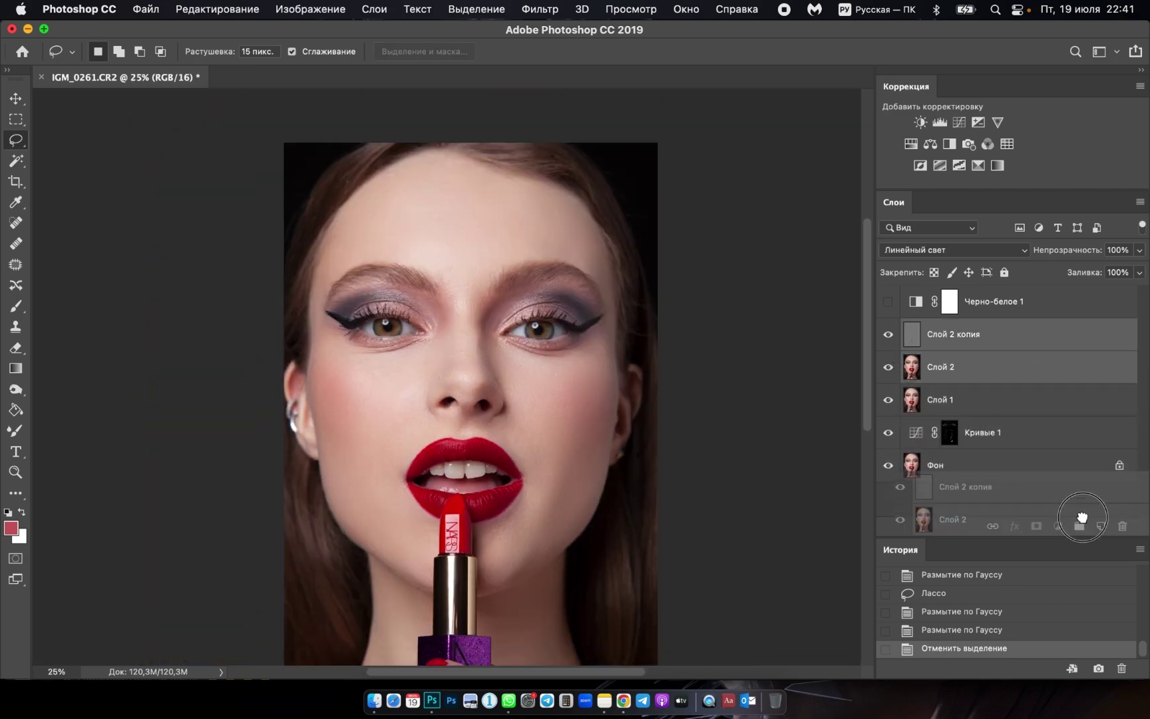
left_click_drag(963, 342, 1079, 526)
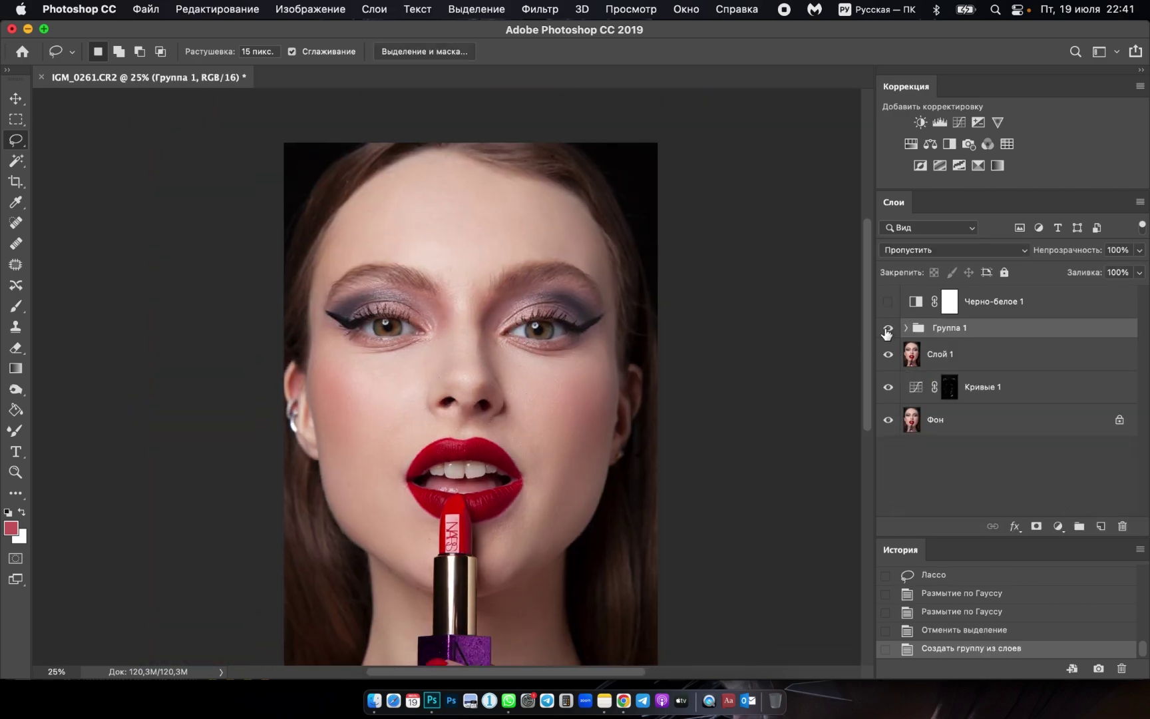
left_click_drag(1081, 255, 1061, 268)
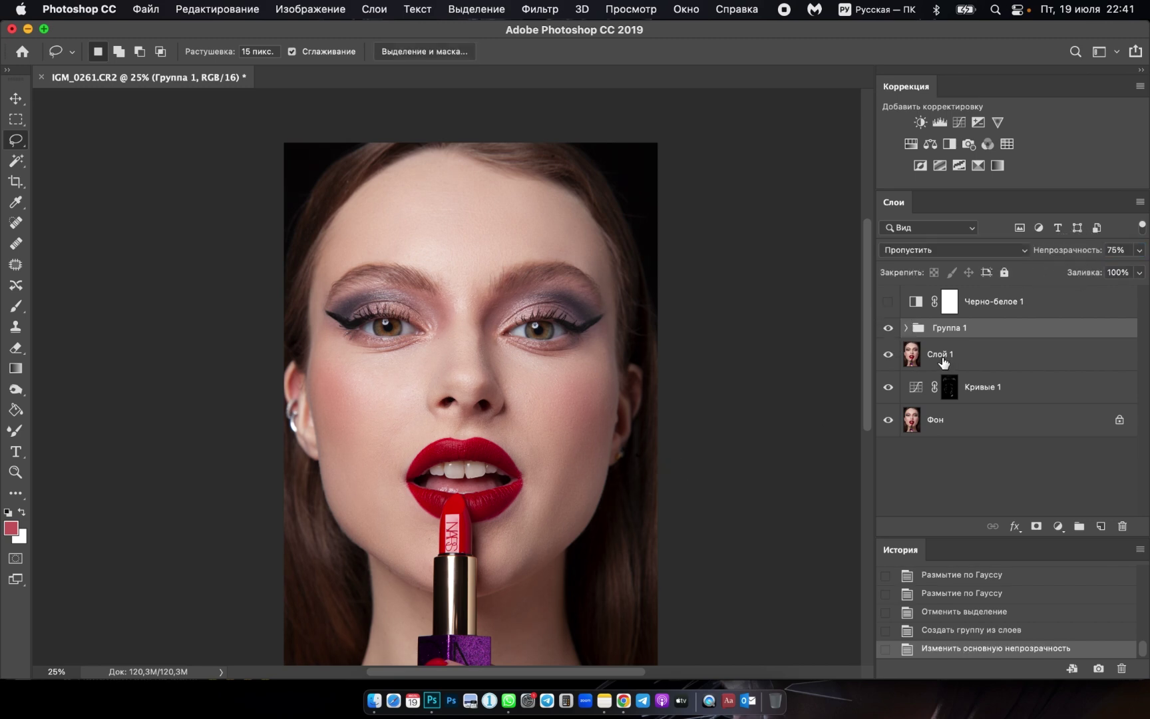
Stamp all visible layers into a new Слой 3 and open Liquify.
key("super+alt+shift+e")
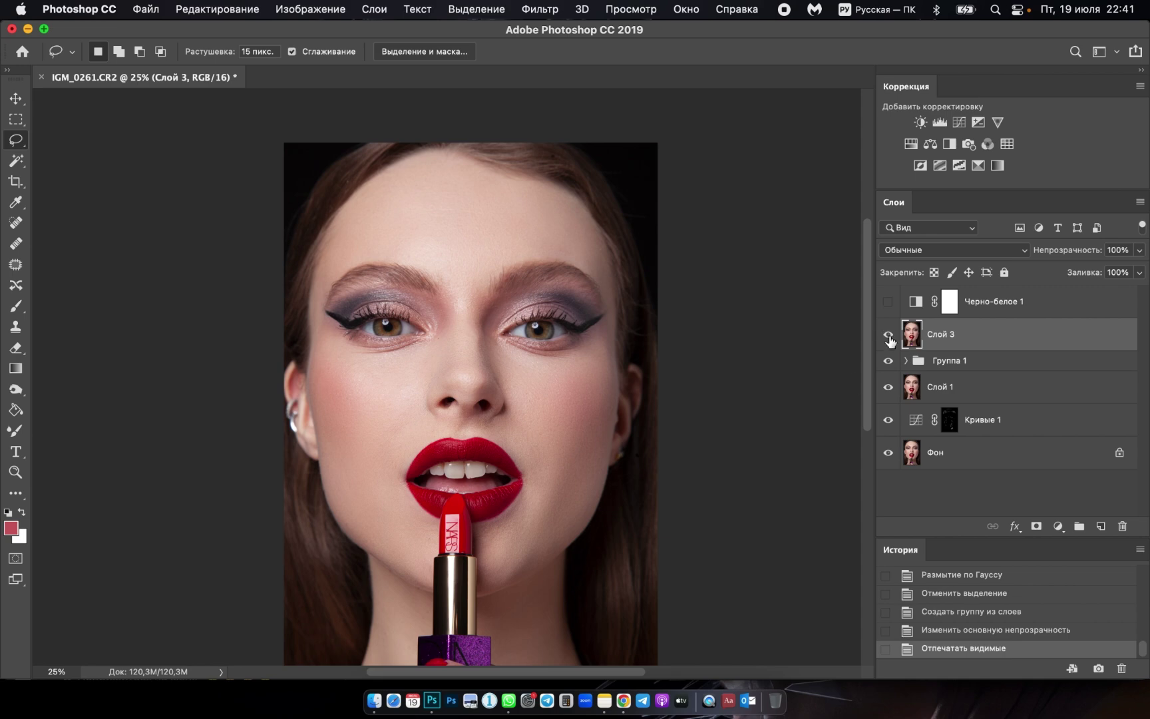
left_click(540, 10)
left_click(581, 135)
Zoom the Liquify preview to the lips, set the brush to 300, and reshape the front teeth.
key("super+equal")
key("super+equal")
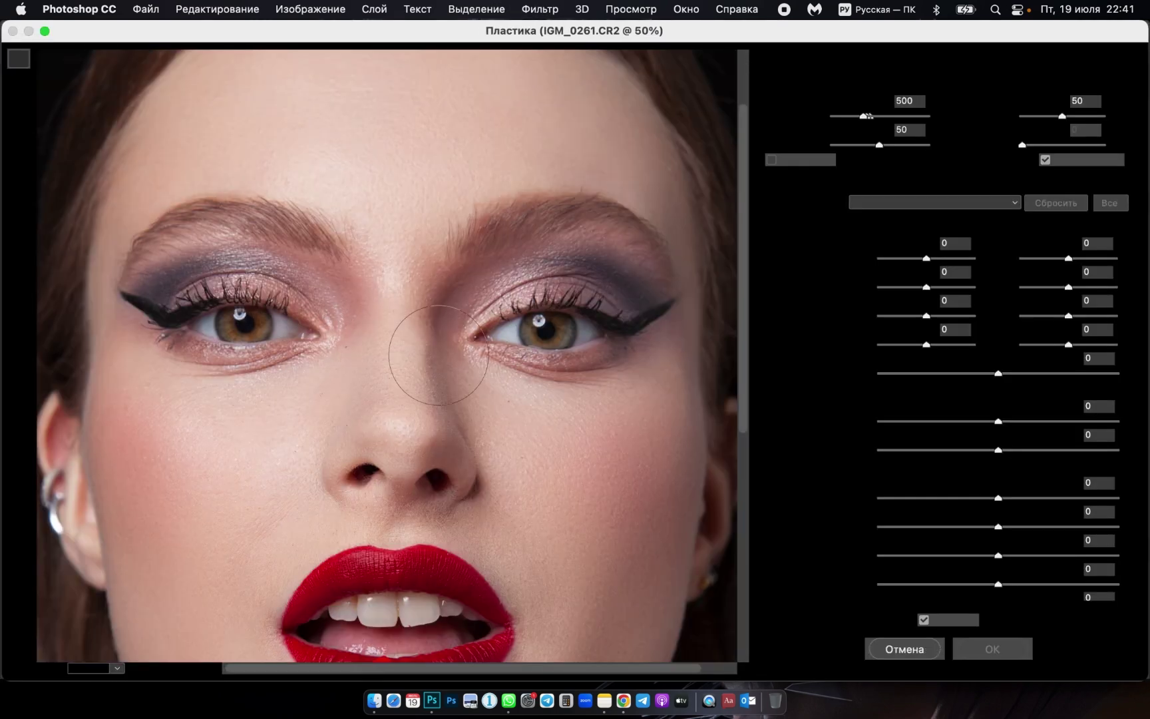
key("bracketleft")
key("bracketleft")
key("bracketleft")
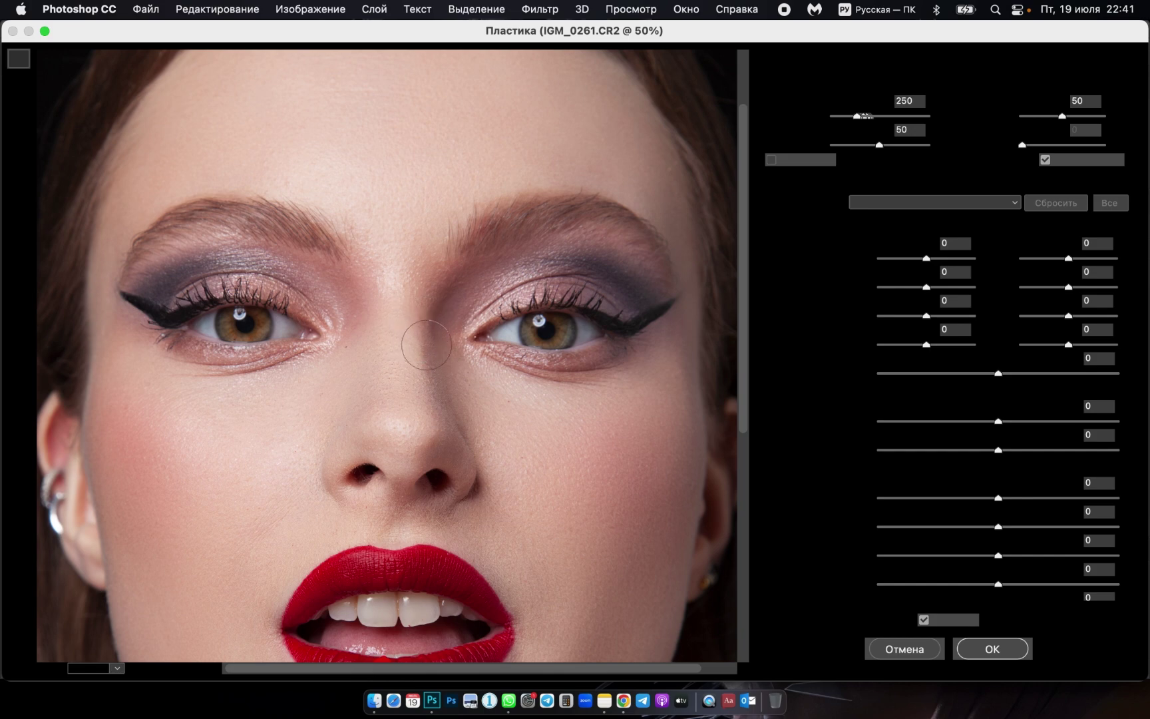
key("bracketright")
key("bracketright")
key("bracketright")
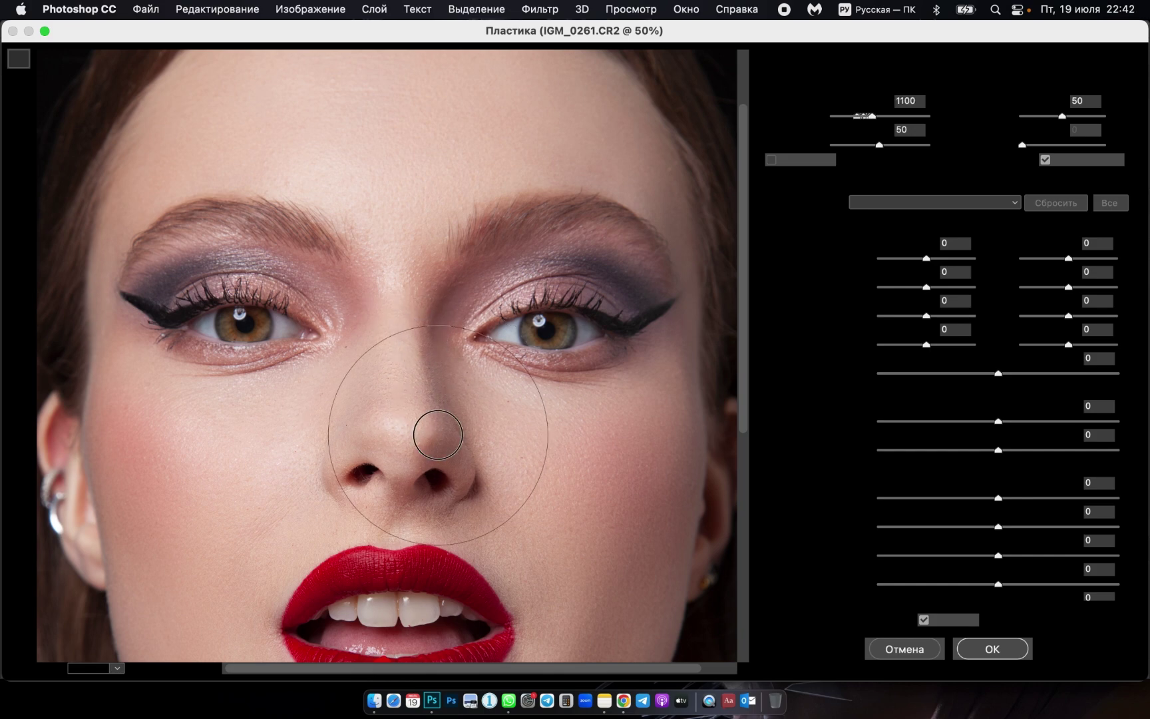
key("bracketright")
key("super+minus")
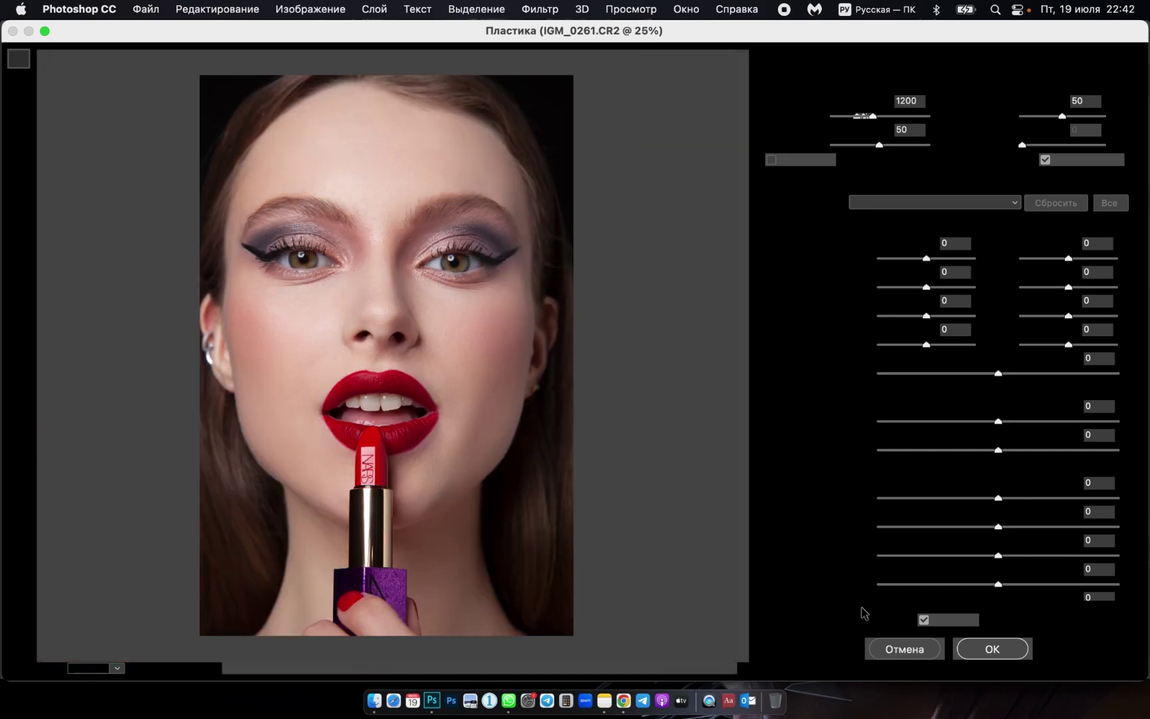
key("super+equal")
key("super+equal")
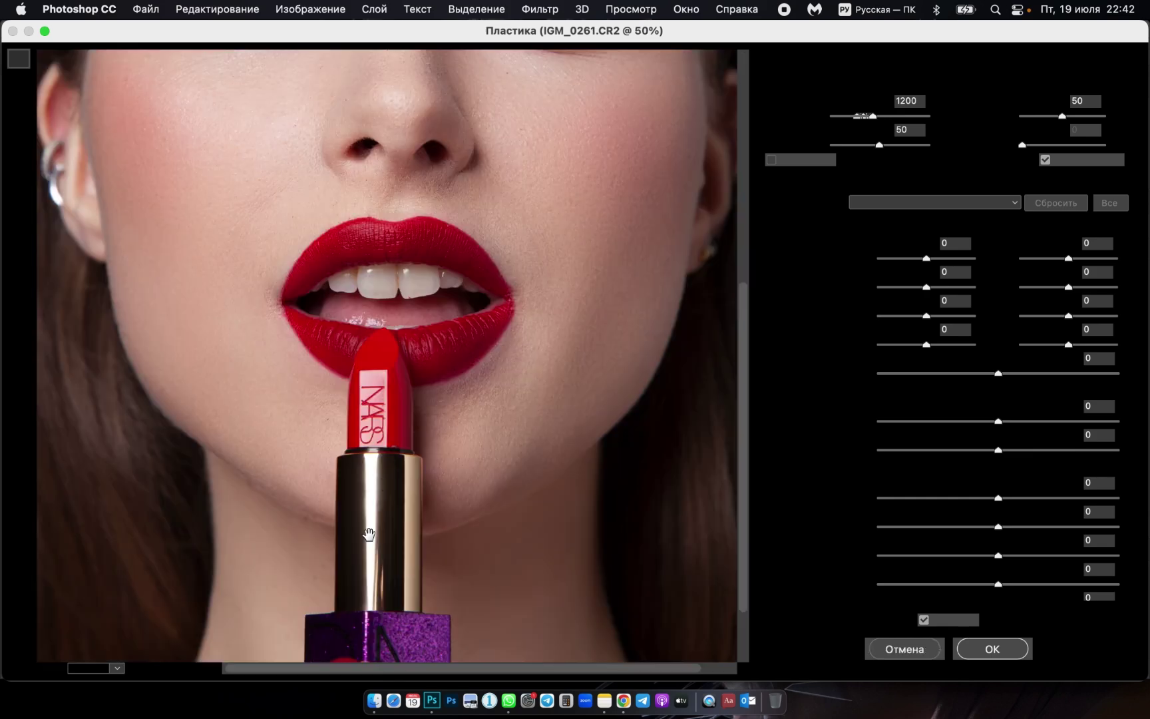
left_click_drag(370, 509, 400, 599)
key("bracketleft")
key("bracketleft")
key("bracketleft")
key("bracketleft")
key("bracketleft")
key("bracketleft")
key("bracketleft")
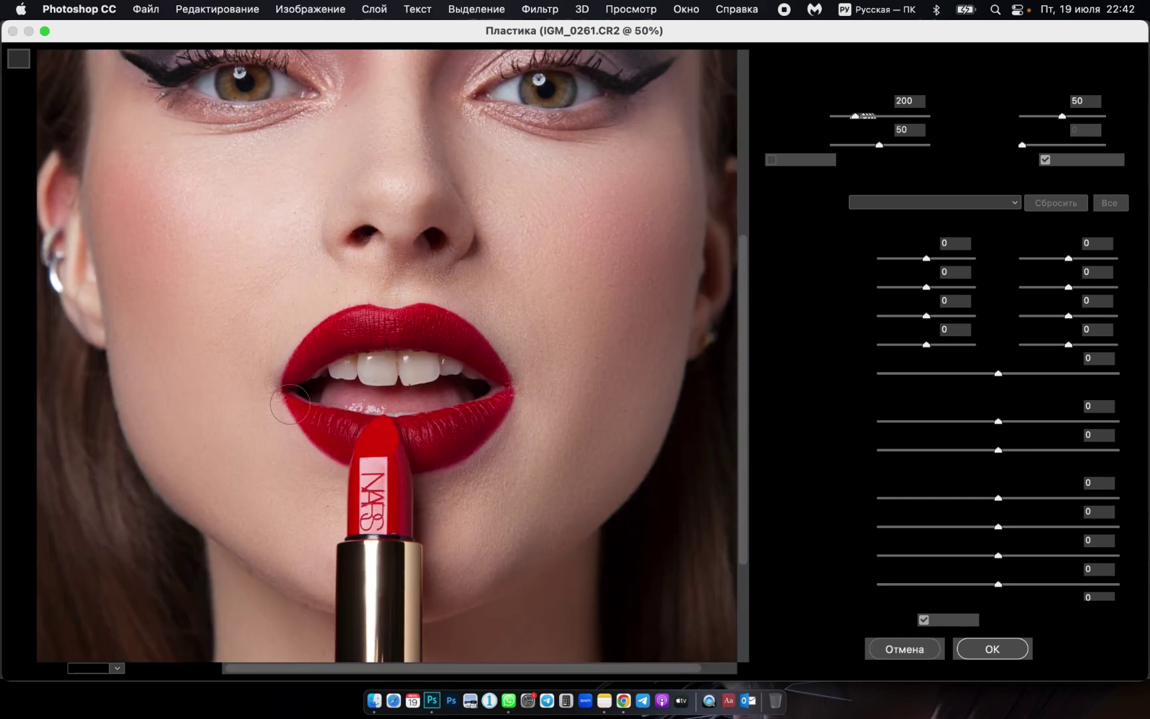
key("bracketright")
key("bracketright")
key("bracketright")
key("bracketright")
key("bracketright")
key("bracketleft")
key("bracketleft")
key("bracketleft")
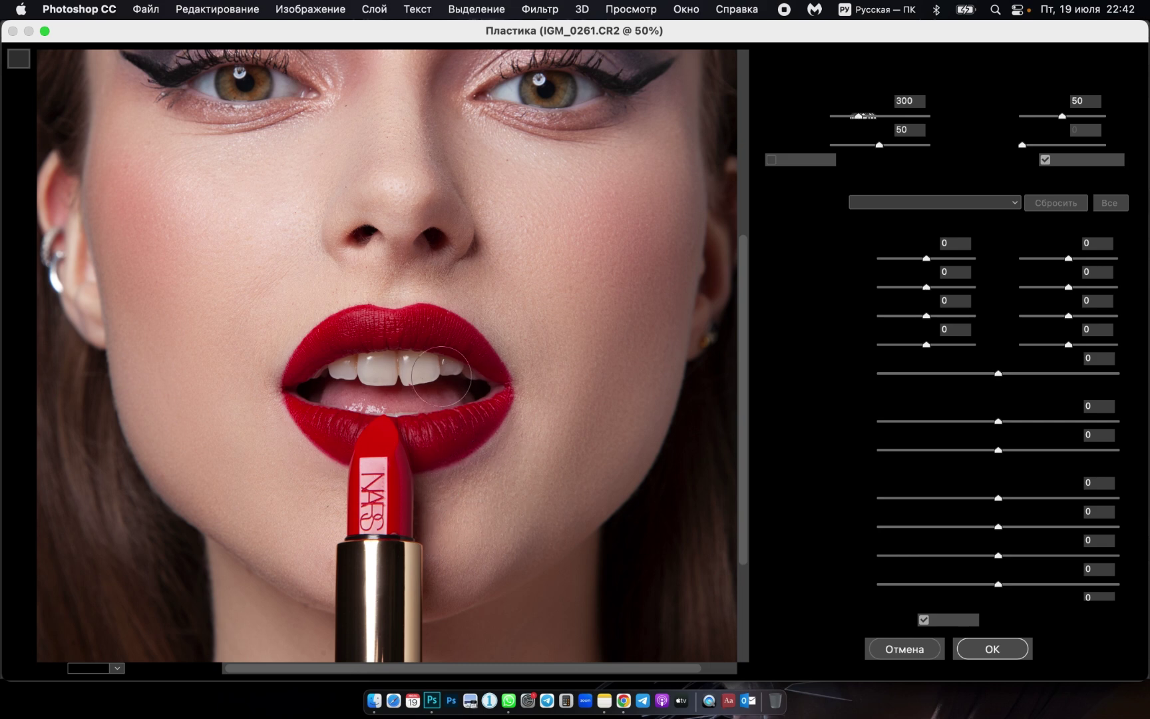
left_click_drag(438, 376, 370, 382)
Set the Forward Warp brush to 300 and push the left eyeliner wing slightly downward.
key("bracketleft")
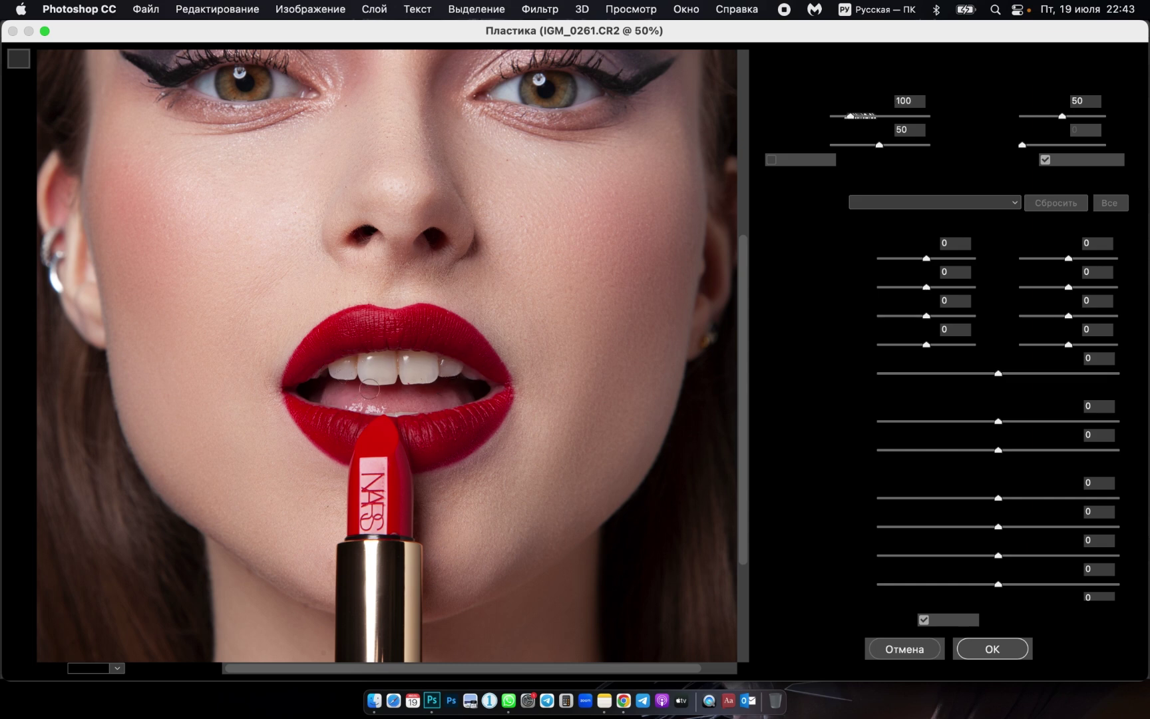
key("bracketleft")
scroll(283, 413, "up", 1, "alt")
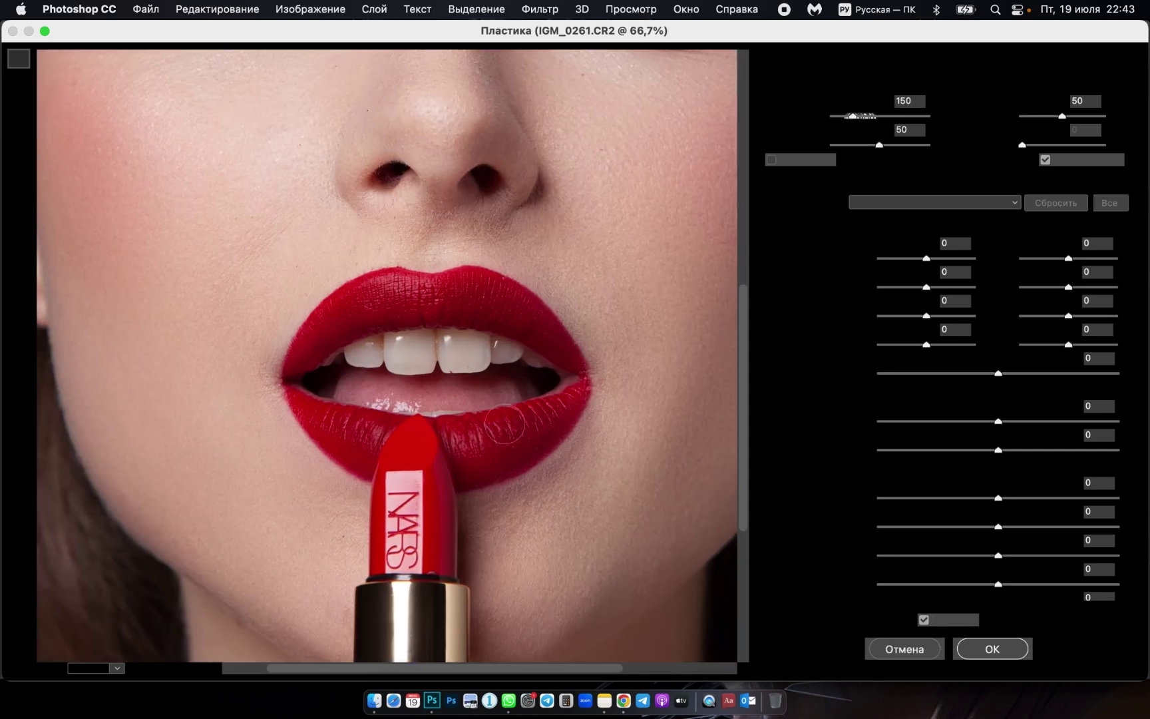
key("bracketright")
key("bracketright")
key("bracketright")
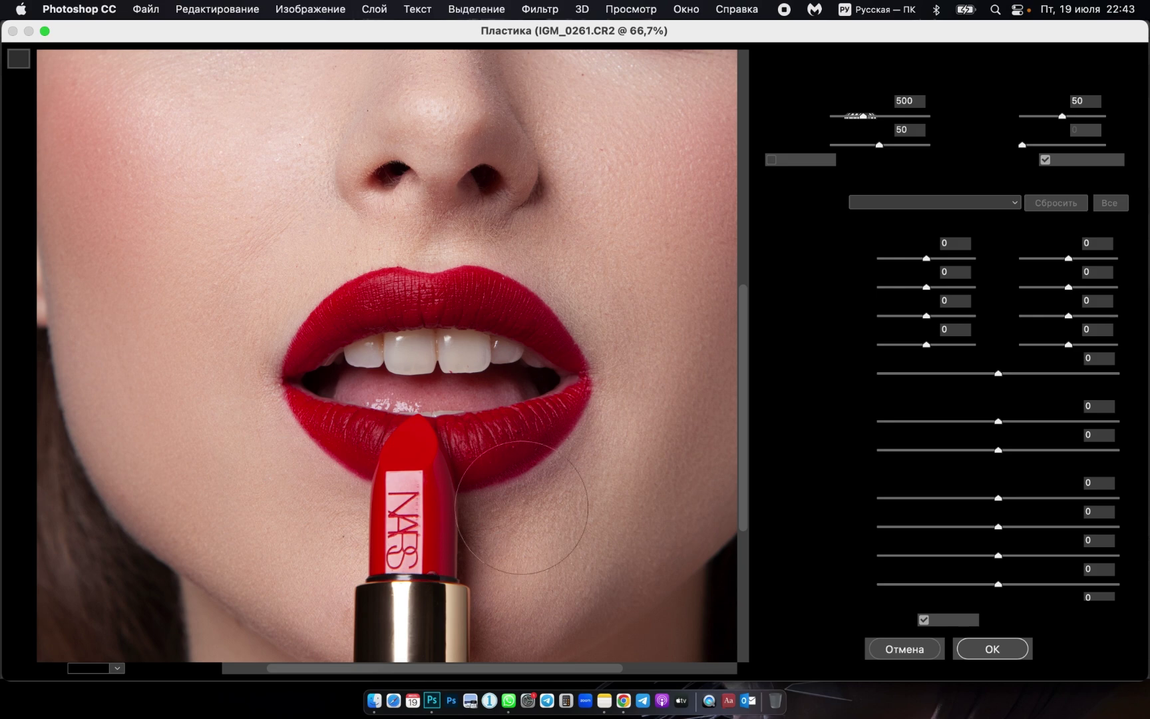
key("bracketleft")
key("bracketleft")
key("bracketleft")
key("bracketleft")
key("bracketleft")
key("bracketleft")
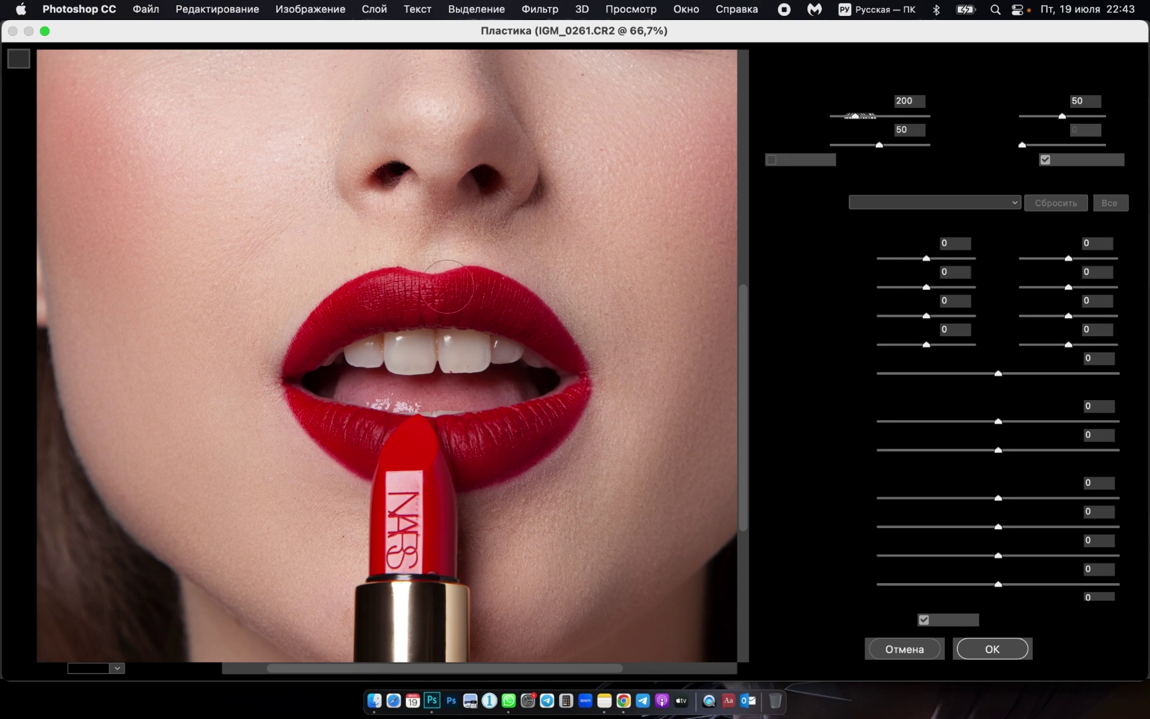
key("bracketright")
key("bracketright")
key("bracketright")
key("bracketleft")
key("bracketleft")
key("bracketleft")
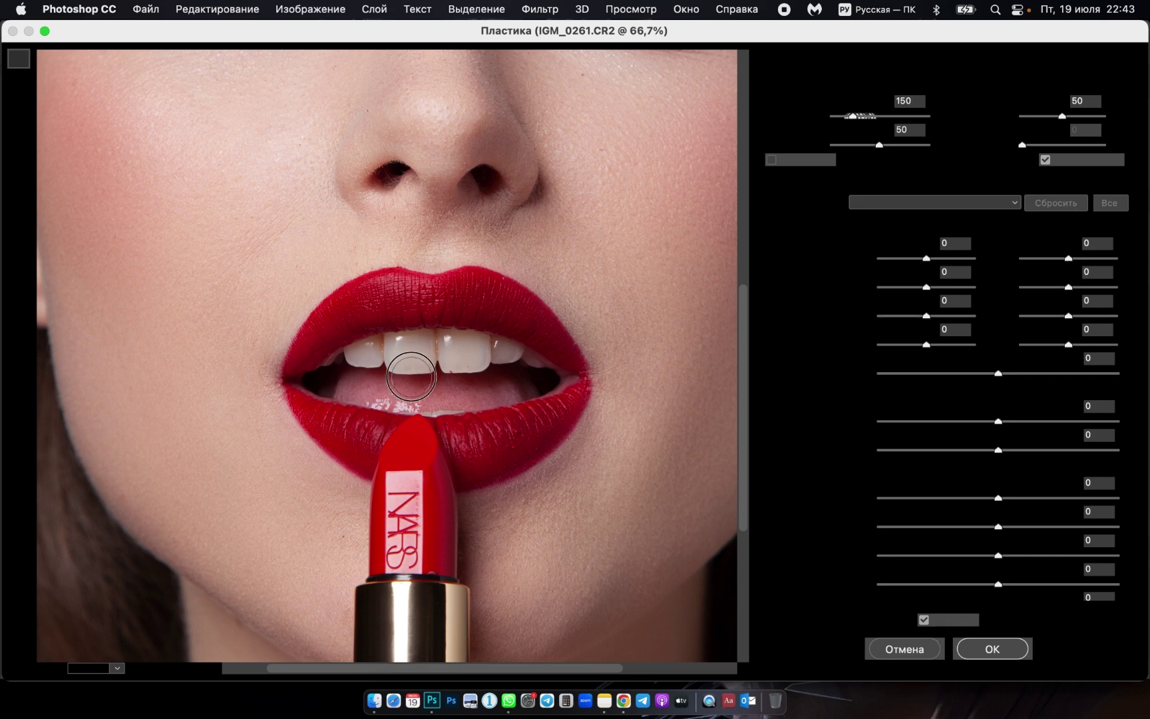
key("bracketleft")
key("bracketleft")
key("bracketleft")
key("bracketleft")
key("bracketleft")
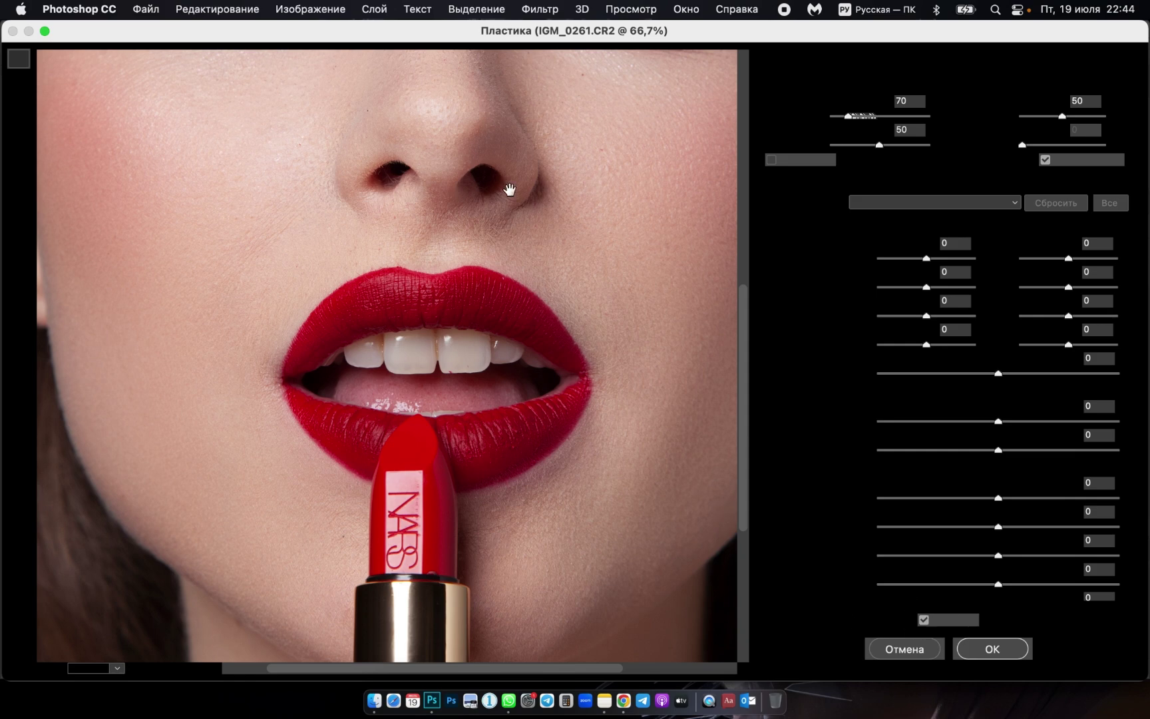
scroll(530, 339, "up", 10)
key("bracketright")
key("bracketright")
key("bracketright")
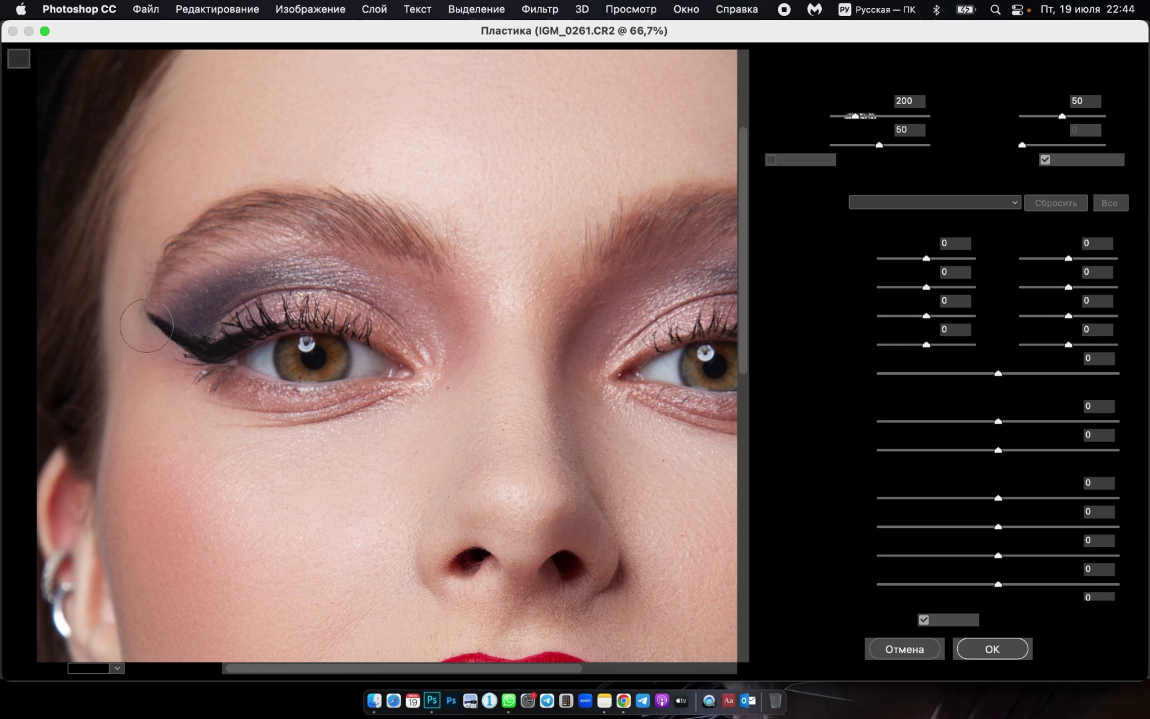
mouse_move(146, 325)
left_mouse_down()
mouse_move(163, 365)
mouse_move(167, 339)
mouse_move(133, 313)
mouse_move(154, 347)
left_mouse_up()
Push the right eyeliner wing into a longer, sharper flick, then view the whole photo.
key("bracketright")
key("bracketright")
key("bracketright")
scroll(431, 437, "right", 5)
scroll(466, 399, "right", 5)
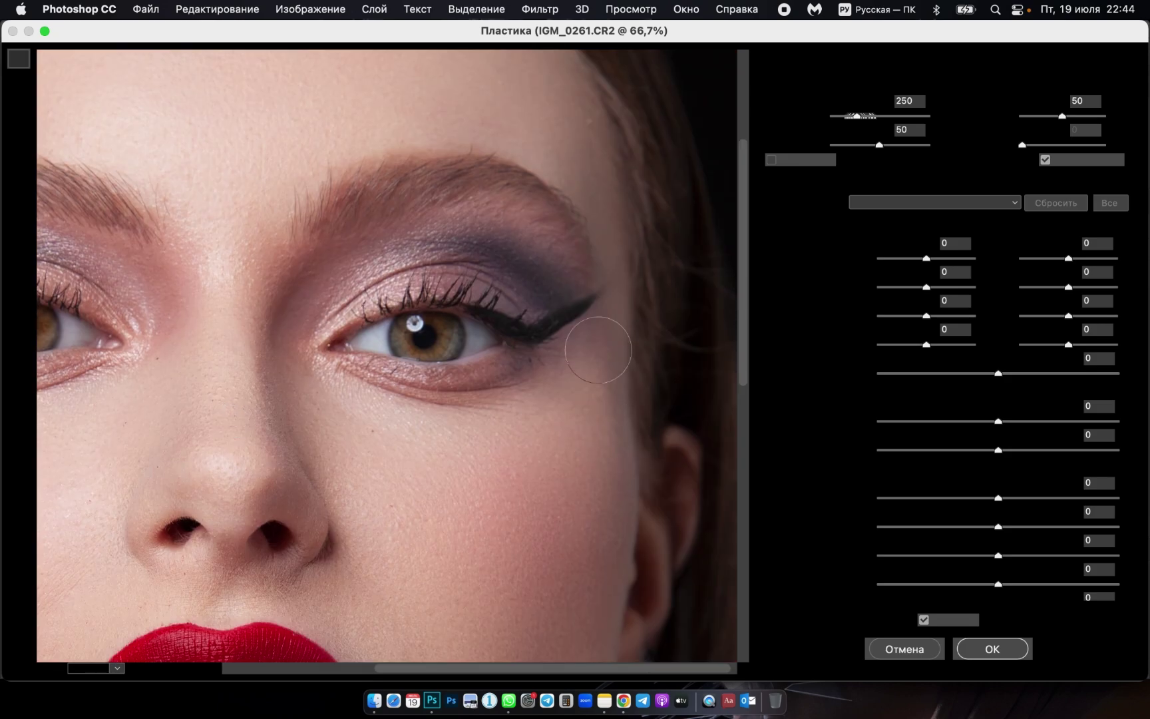
left_click_drag(553, 309, 586, 301)
key("bracketleft")
key("bracketleft")
key("bracketleft")
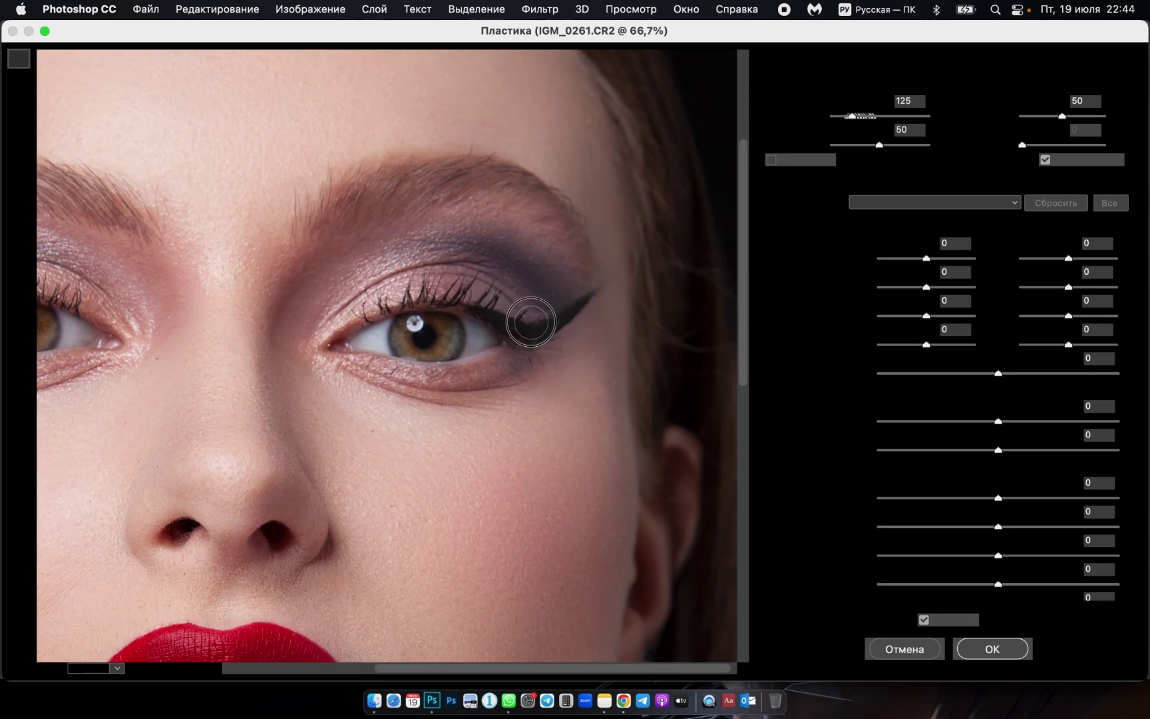
key("super+minus")
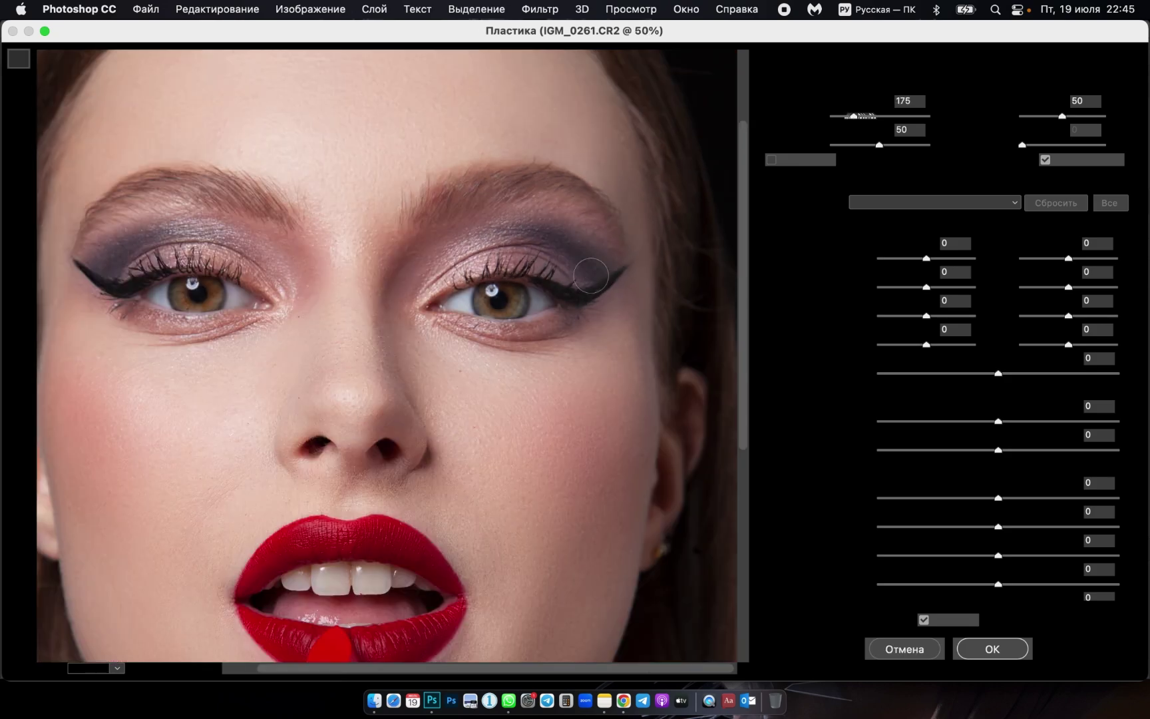
left_click(291, 442, "alt")
left_click(18, 296)
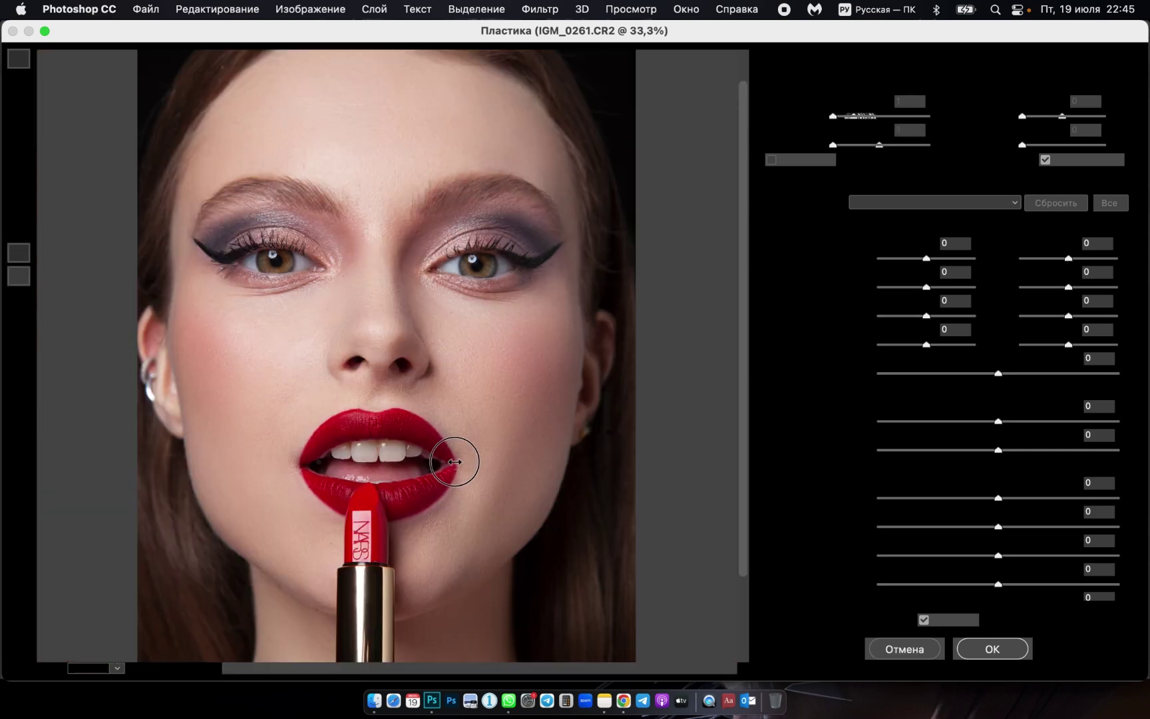
Widen the mouth by pulling the lip corners outward, compare with the original, and apply.
left_click_drag(456, 458, 464, 461)
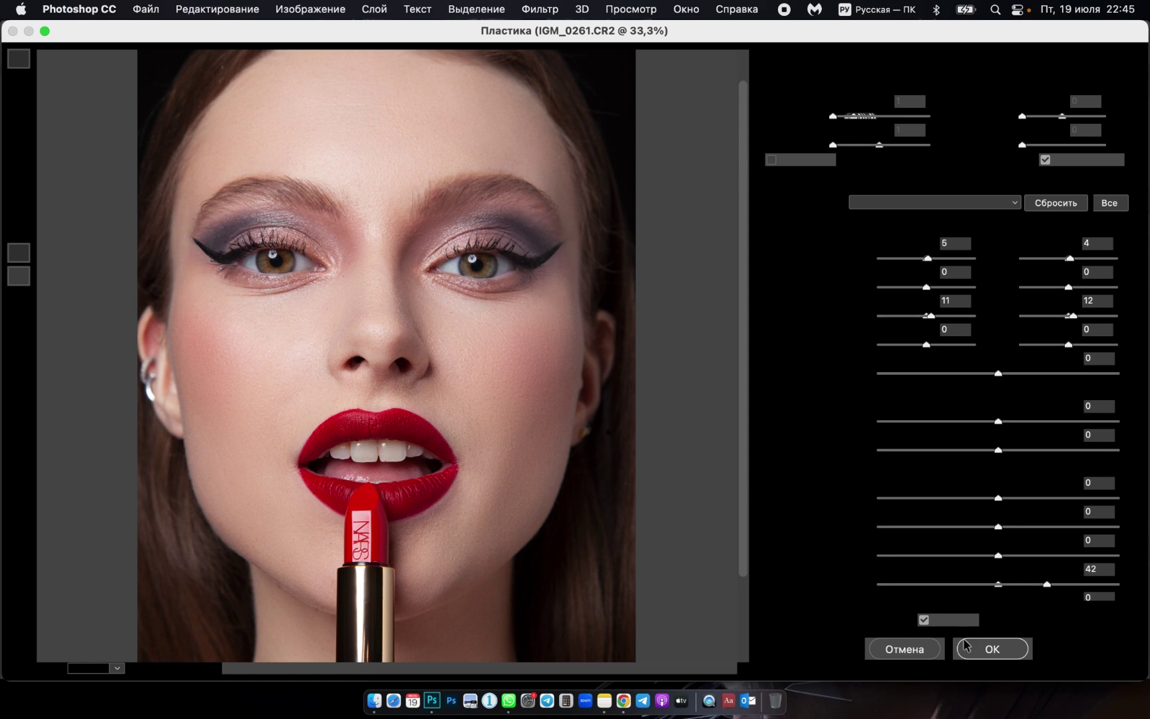
left_click(935, 621)
left_click(933, 620)
left_click(933, 620)
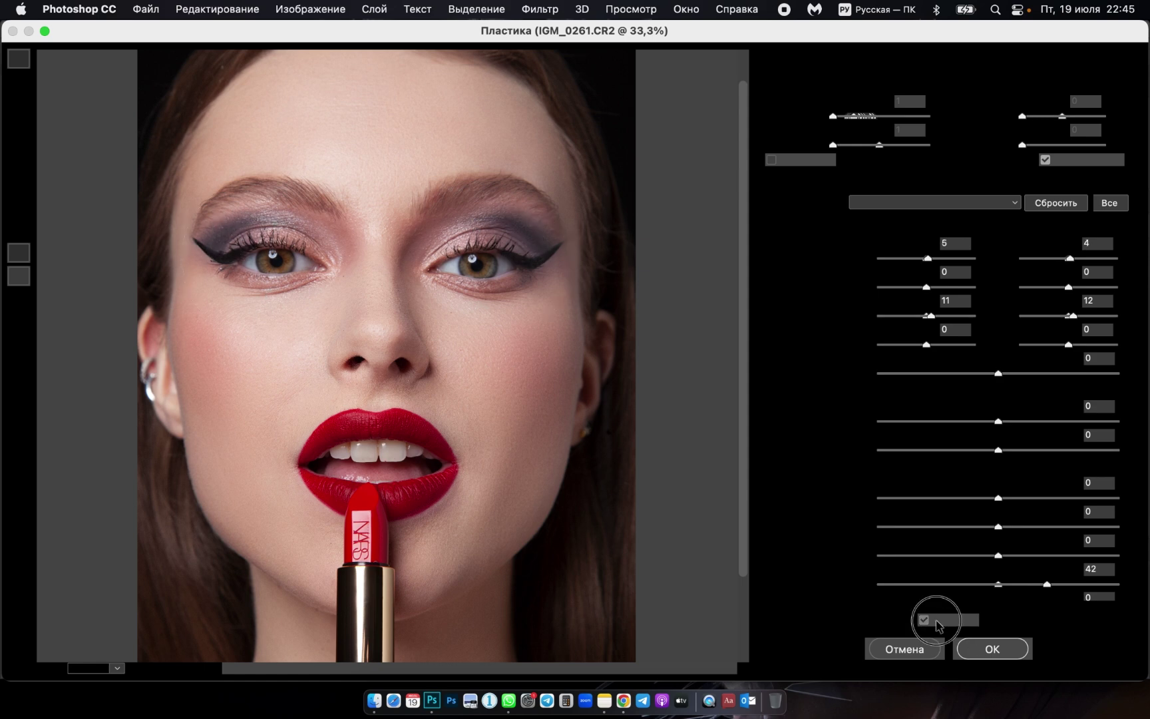
left_click(935, 620)
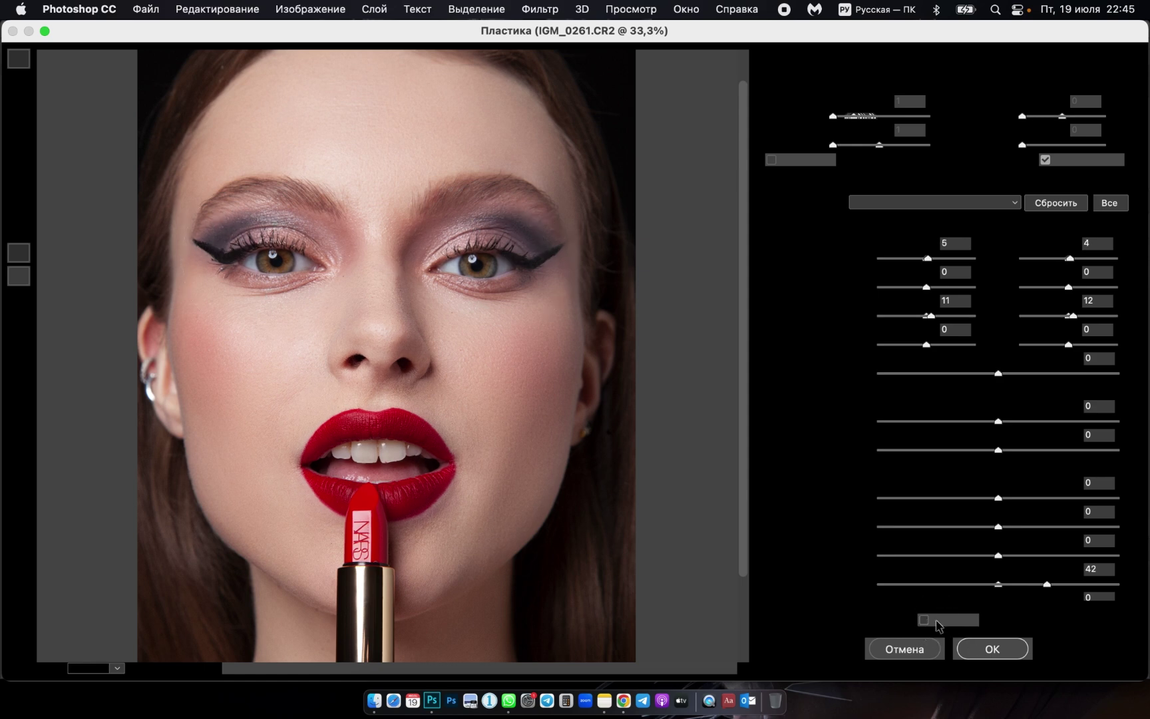
left_click(998, 649)
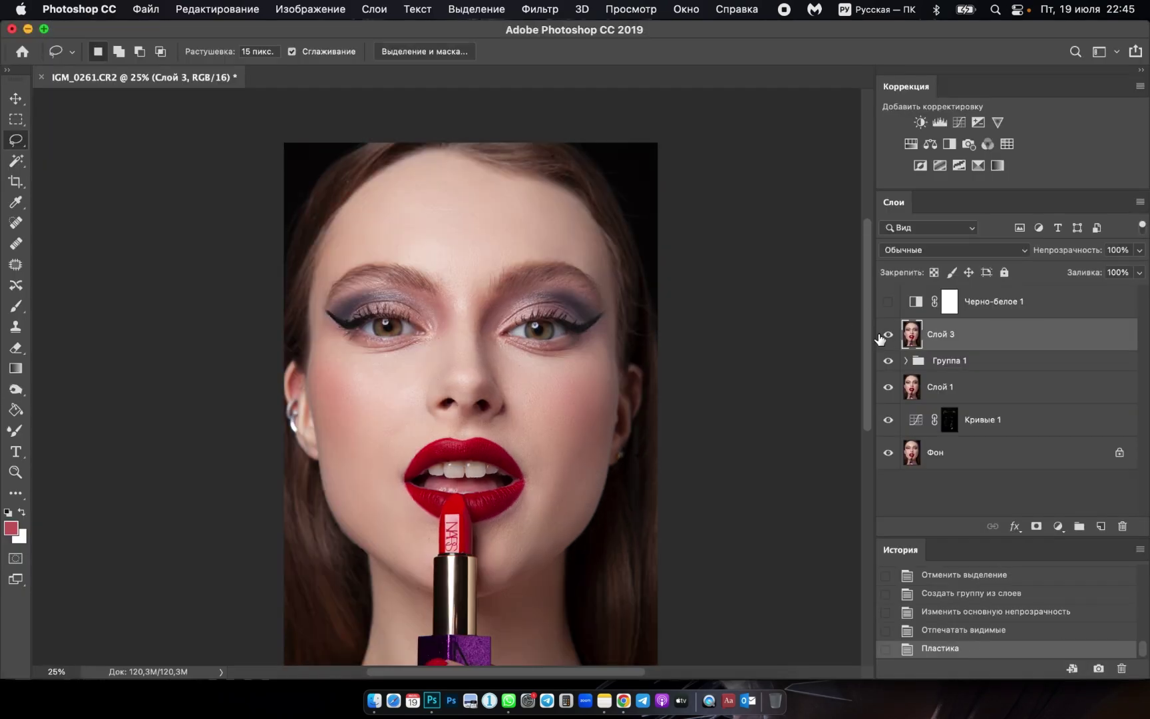
Run a second Liquify pass on Слой 3 and commit it.
left_click_drag(528, 475, 554, 472)
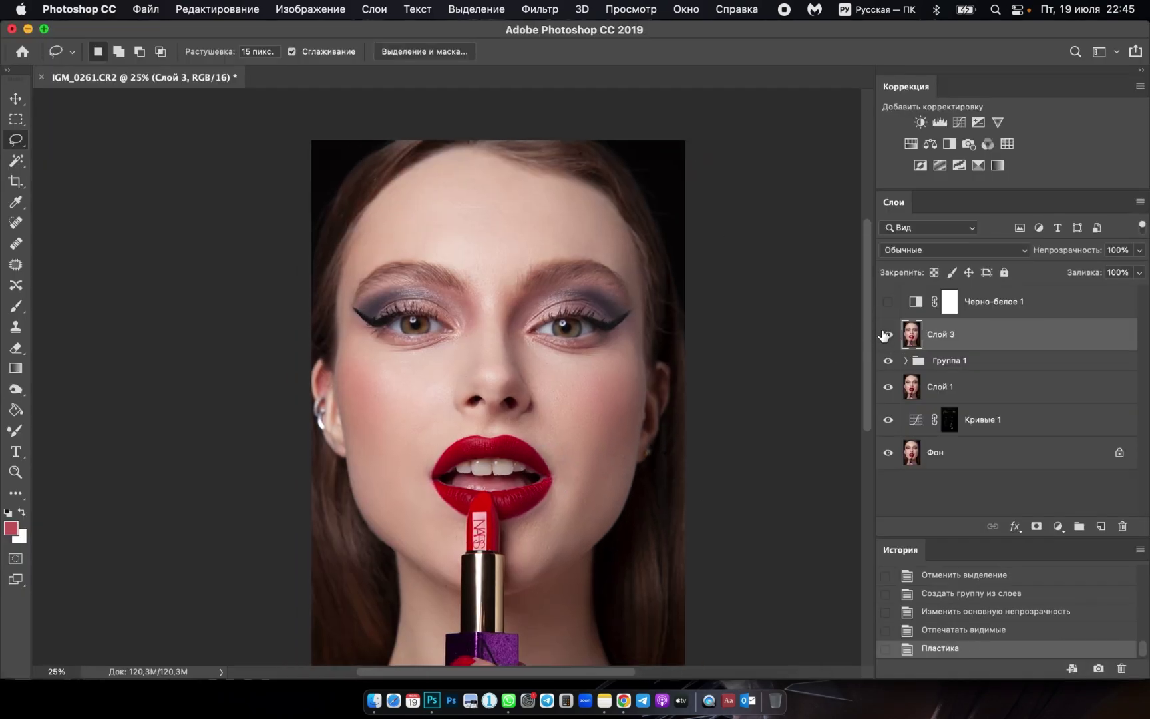
left_click(536, 9)
left_click(596, 129)
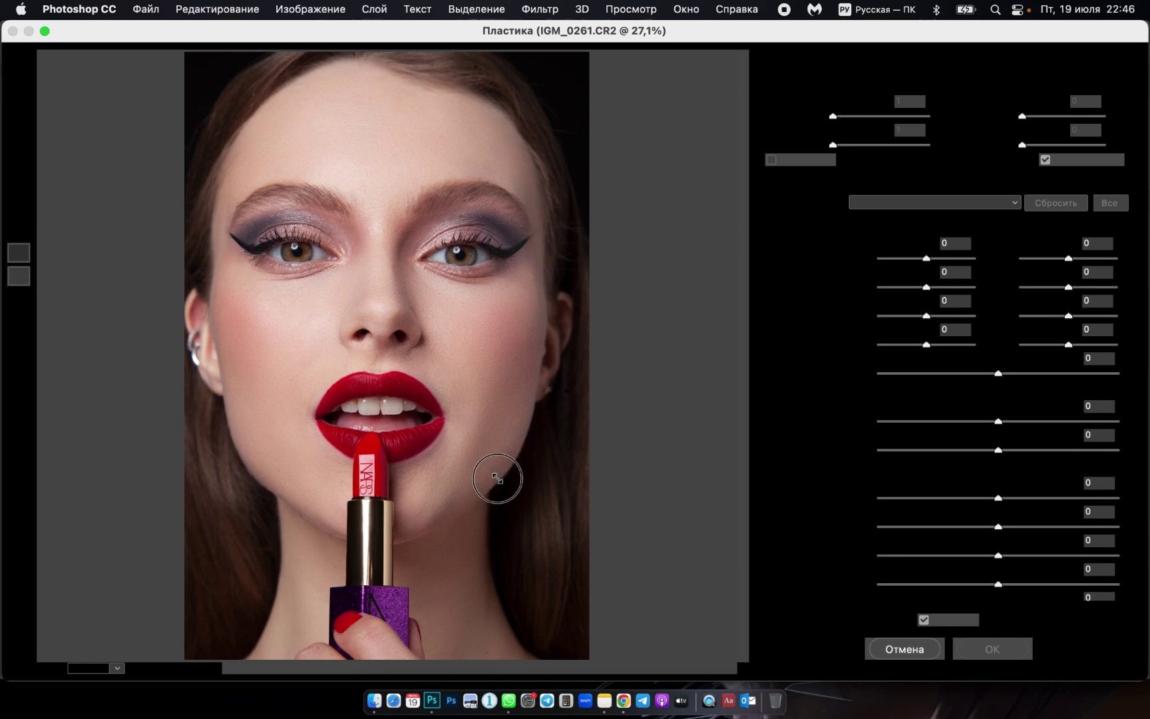
left_click(931, 621)
left_click(937, 623)
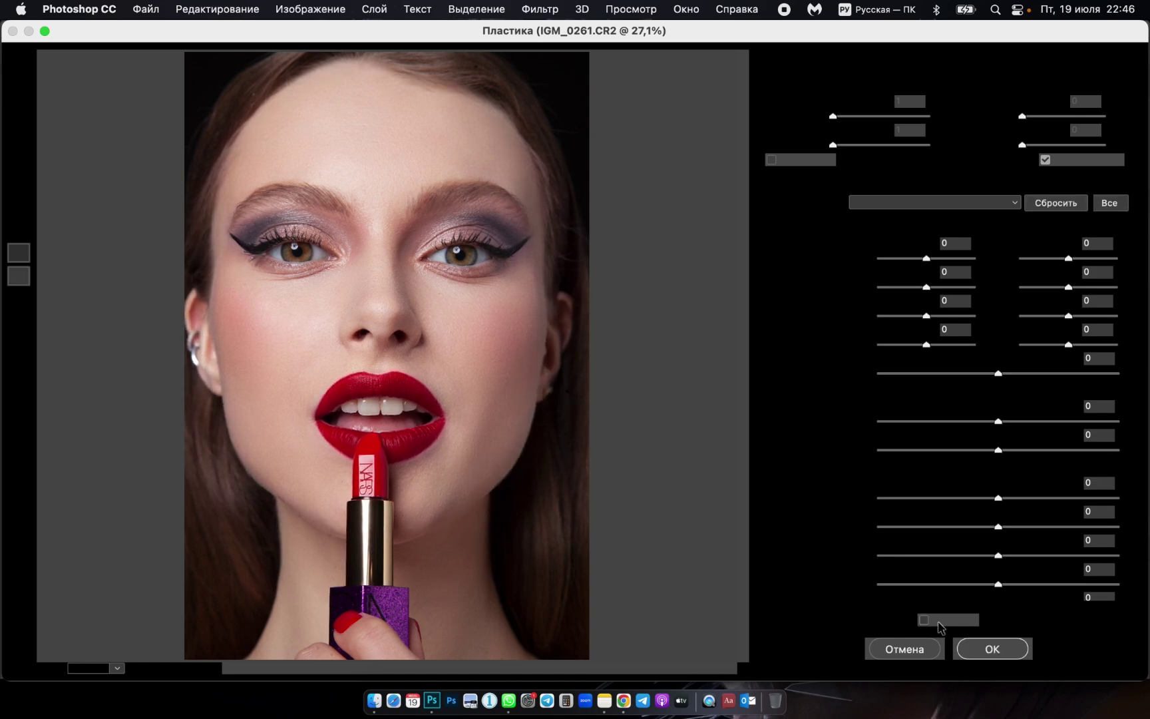
left_click(1018, 656)
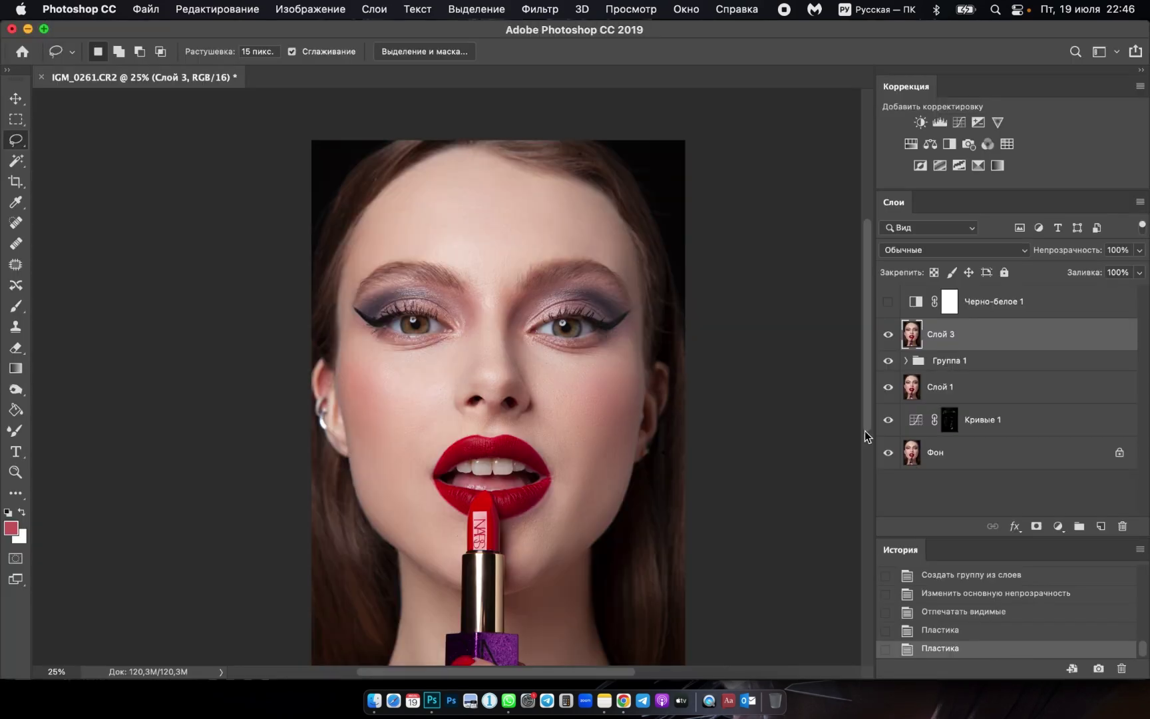
Toggle undo and redo to compare the image before and after Liquify.
key("super+z")
key("super+shift+z")
key("super+z")
key("super+shift+z")
key("super+z")
key("super+shift+z")
Zoom in on the lips and spot-heal four small flecks on the lower lip.
left_click_drag(496, 503, 596, 470)
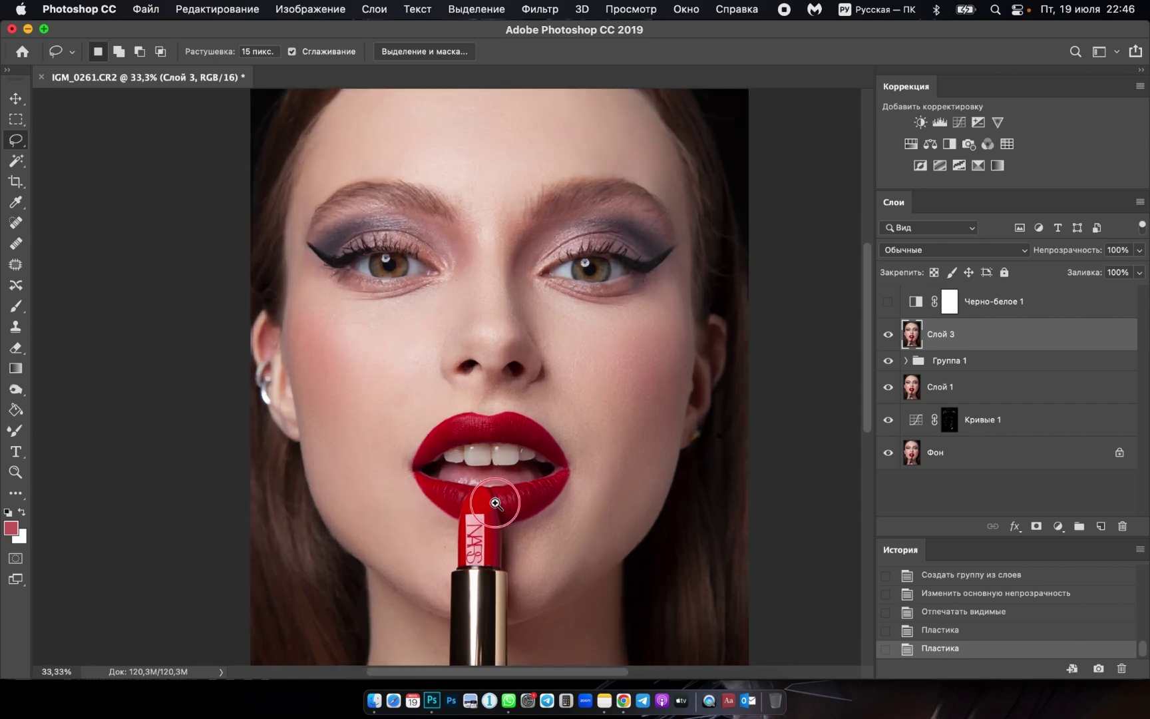
scroll(552, 461, "down", 1)
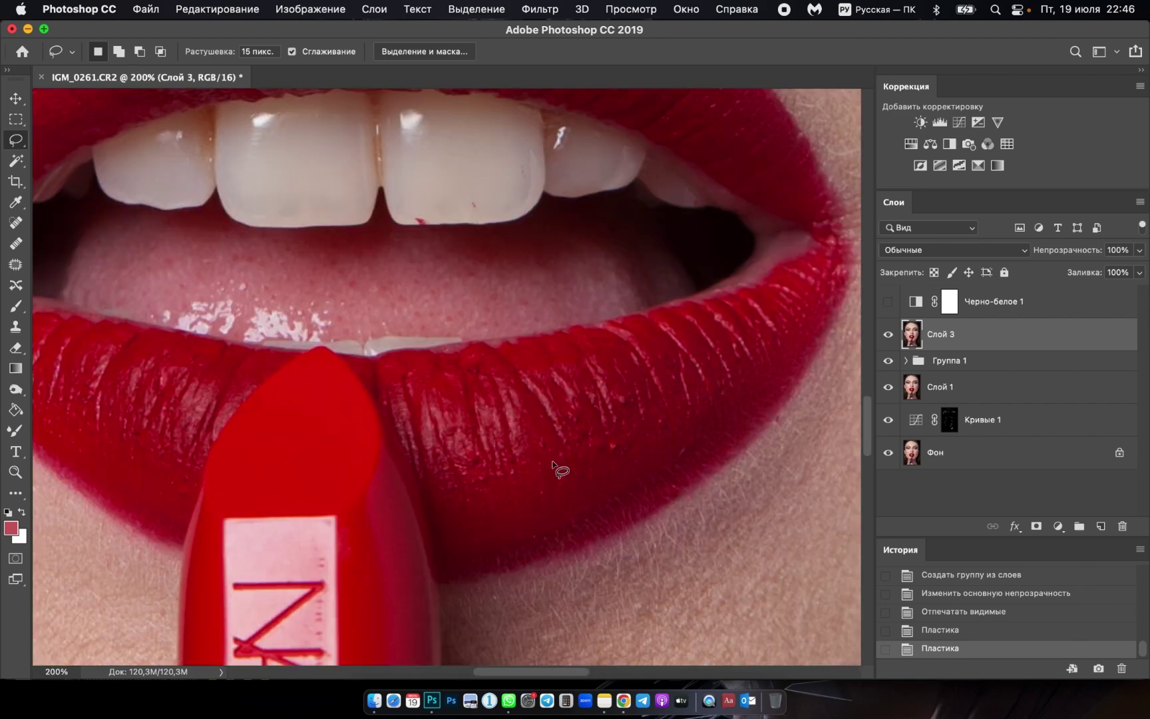
left_click(16, 244)
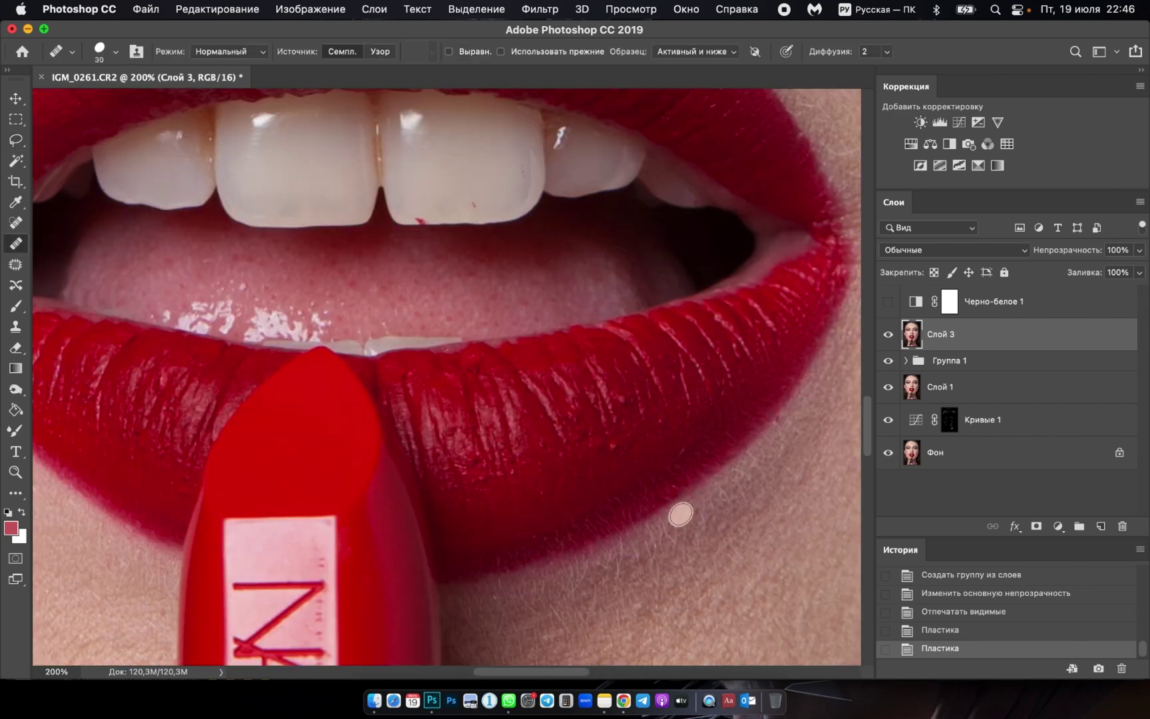
left_click(616, 441)
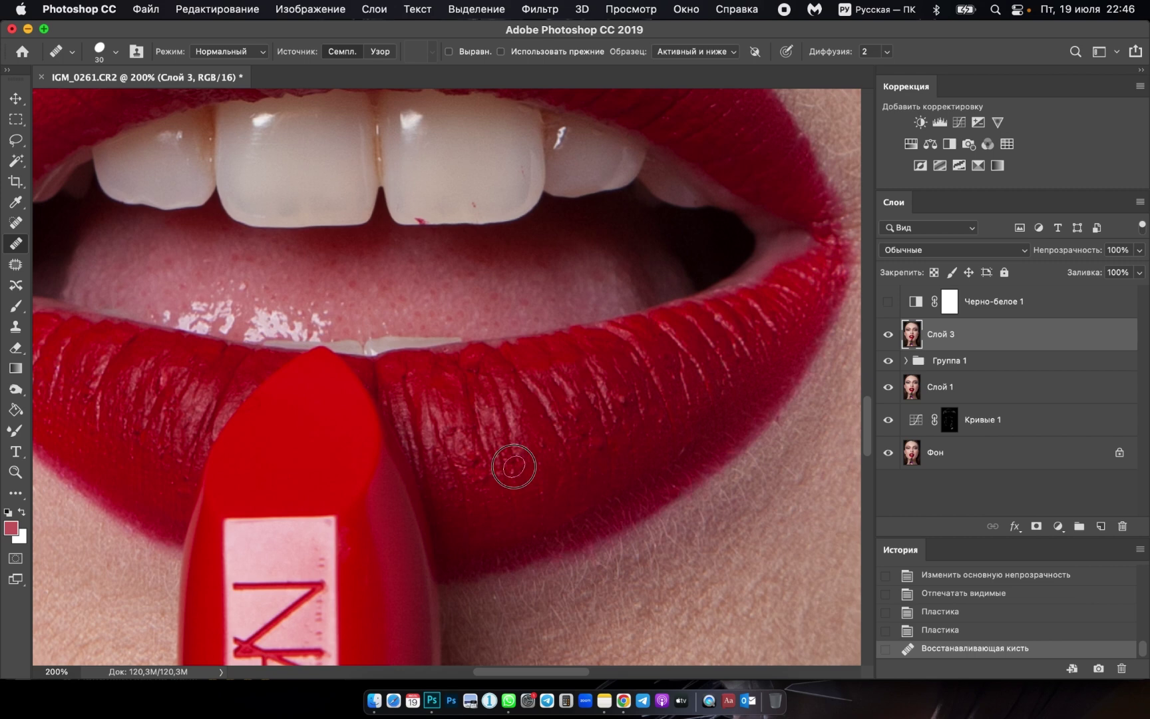
left_click(511, 465)
left_click(533, 459)
left_click(486, 483)
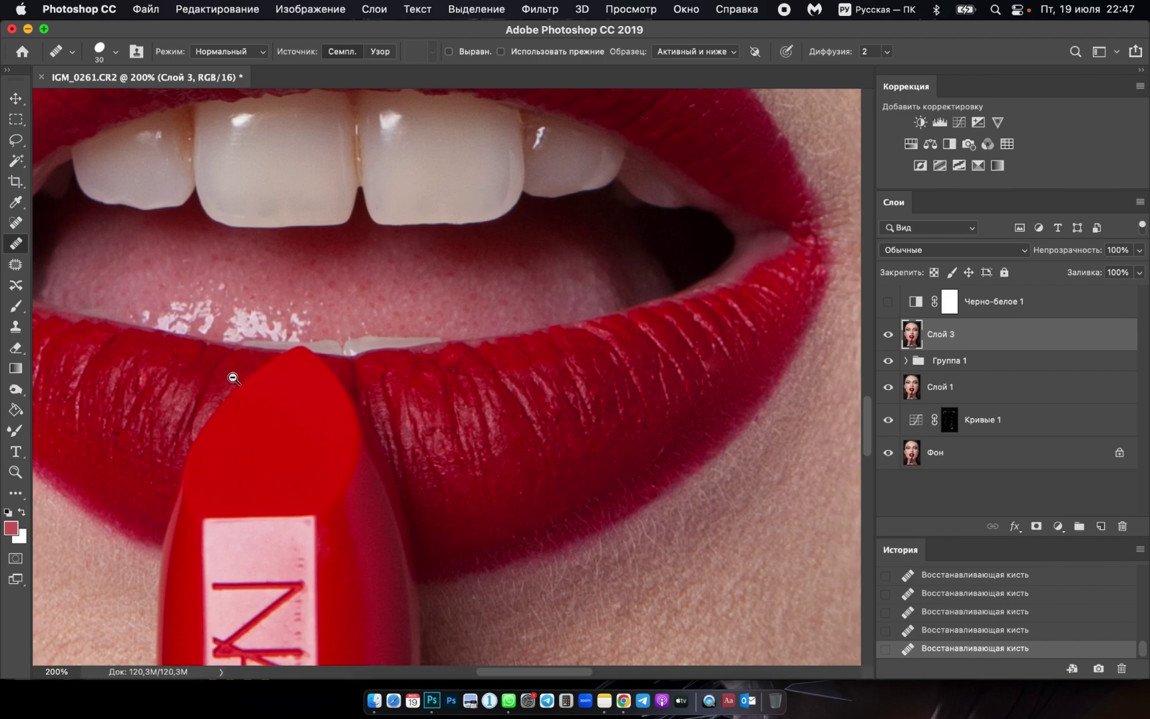
Pan and zoom around the mouth to inspect the healed lips.
scroll(398, 424, "left", 3)
scroll(508, 427, "left", 8)
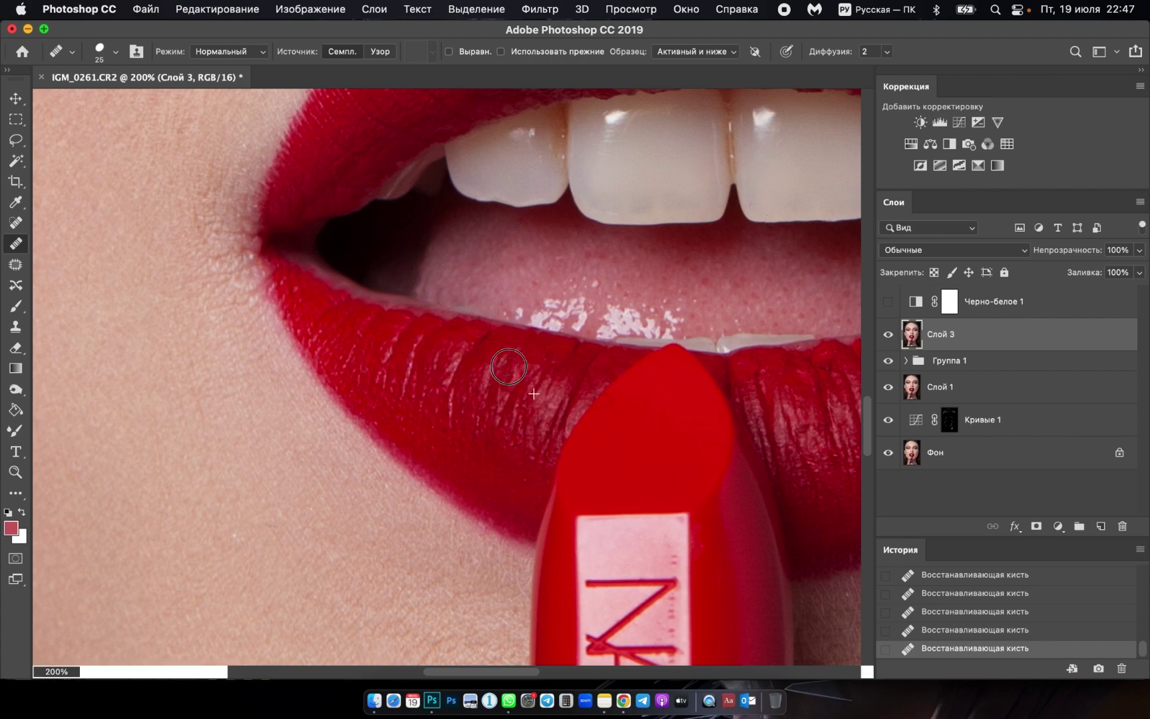
left_click(492, 280, "alt")
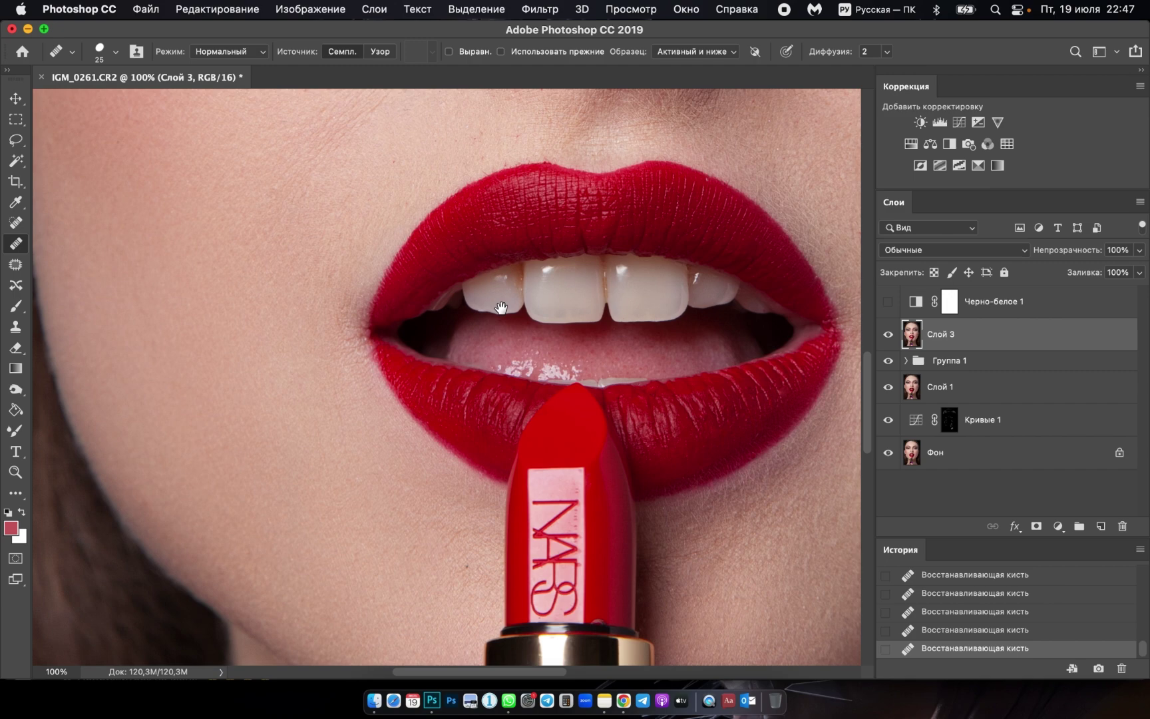
left_click_drag(719, 290, 699, 288)
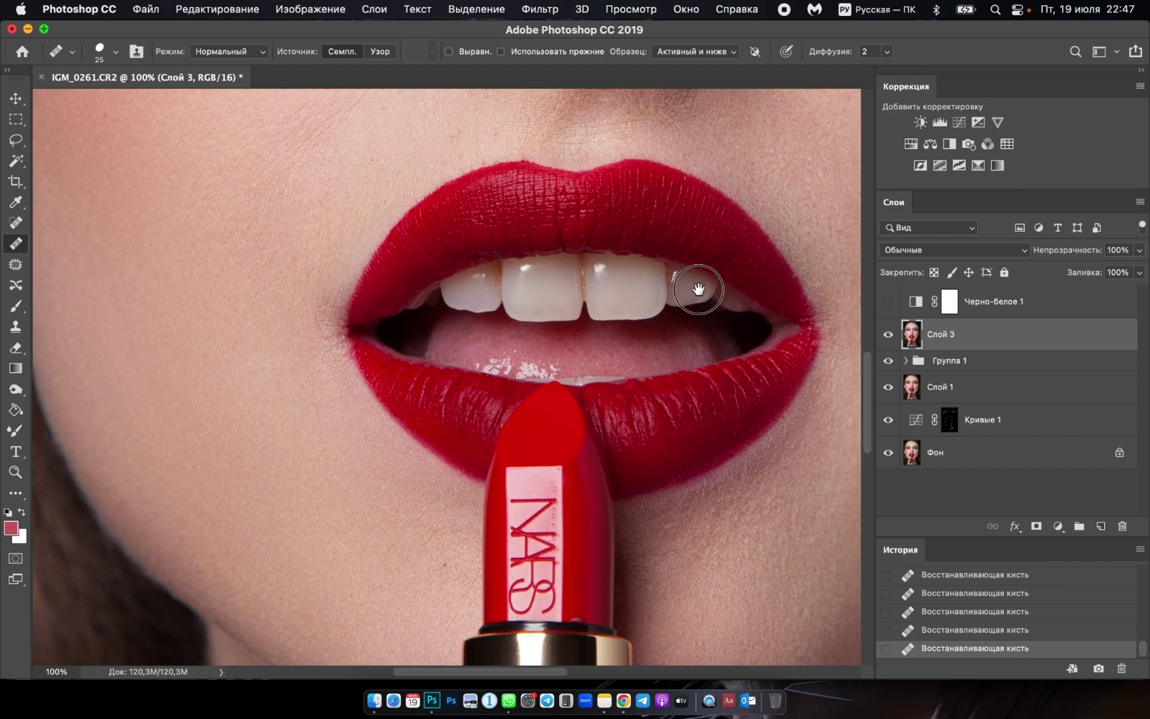
left_click(698, 288, "super")
left_click(672, 218, "super")
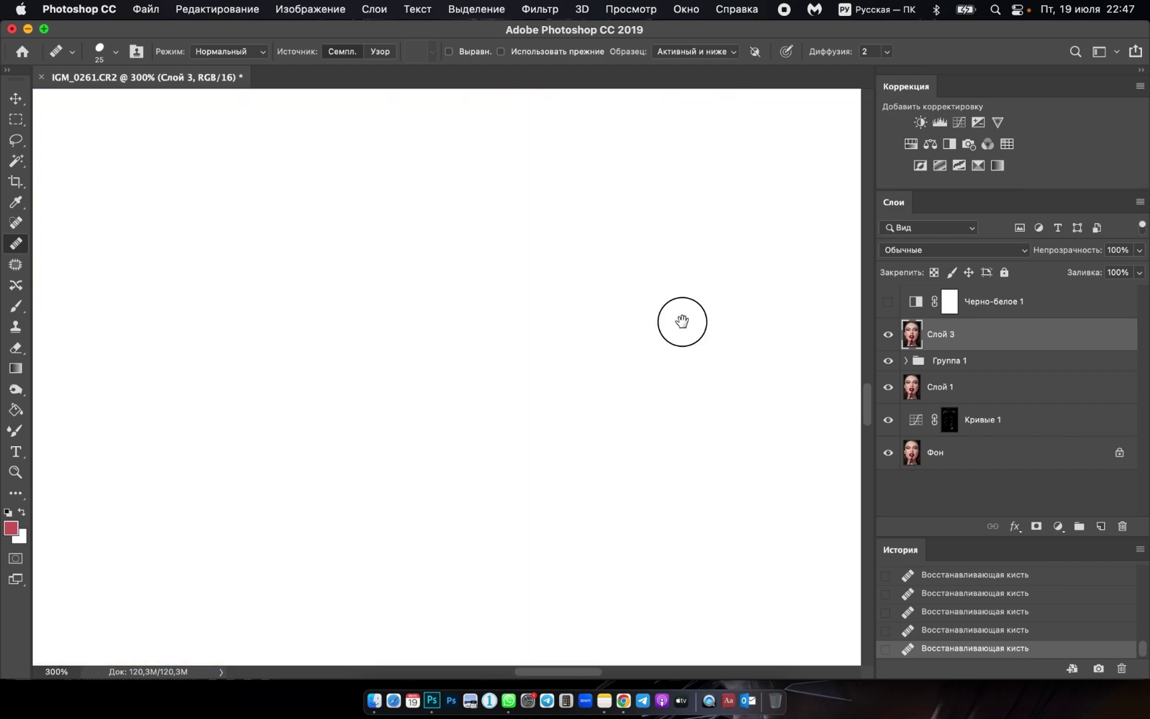
left_click(683, 321, "alt")
Duplicate the layer as Слой 3 копия and set up the Clone Stamp on the upper lip.
key("s")
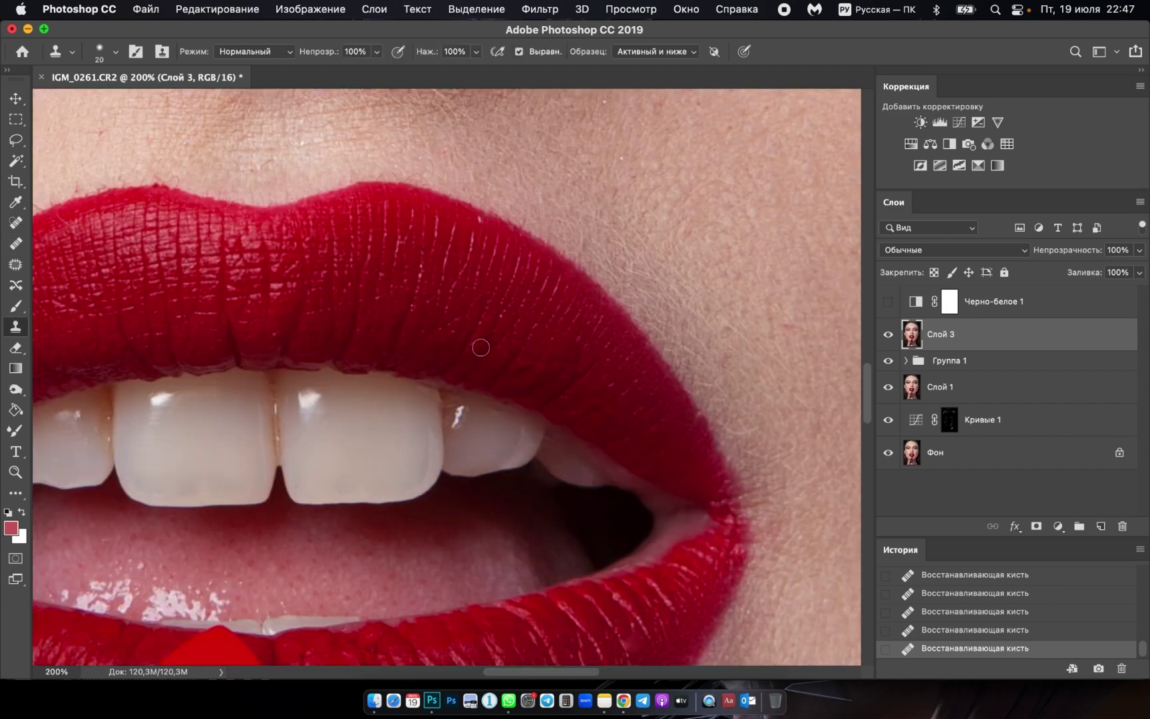
key("ctrl+j")
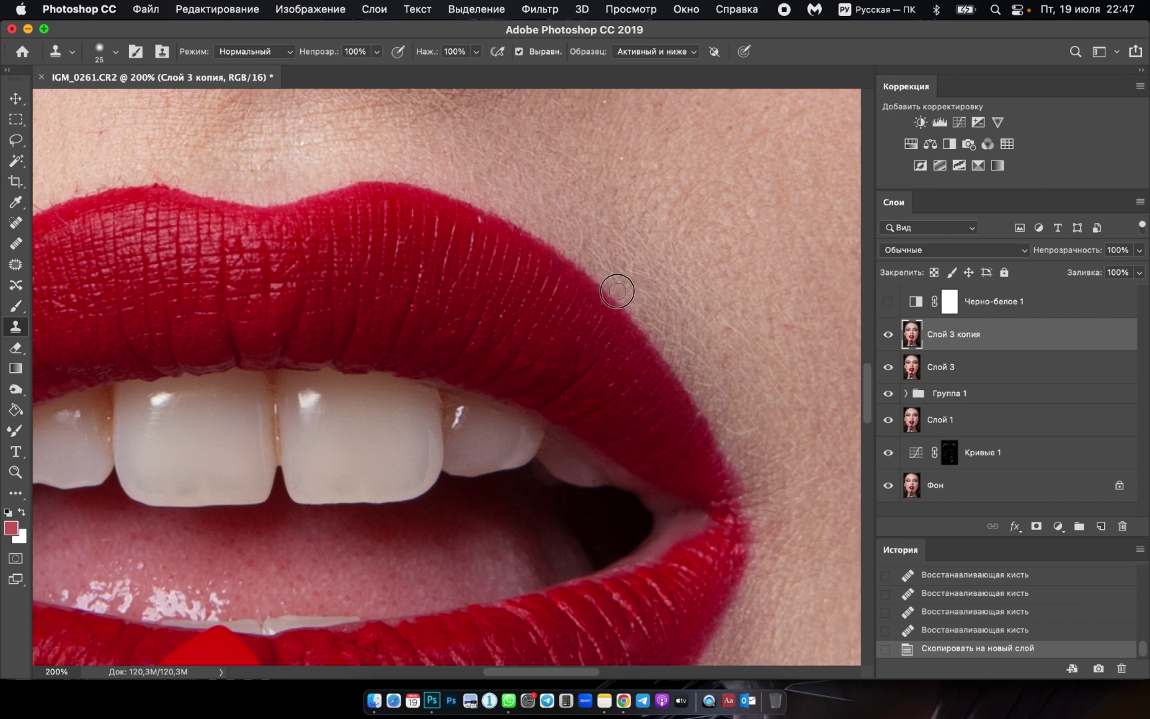
left_click(617, 290)
left_click(110, 56)
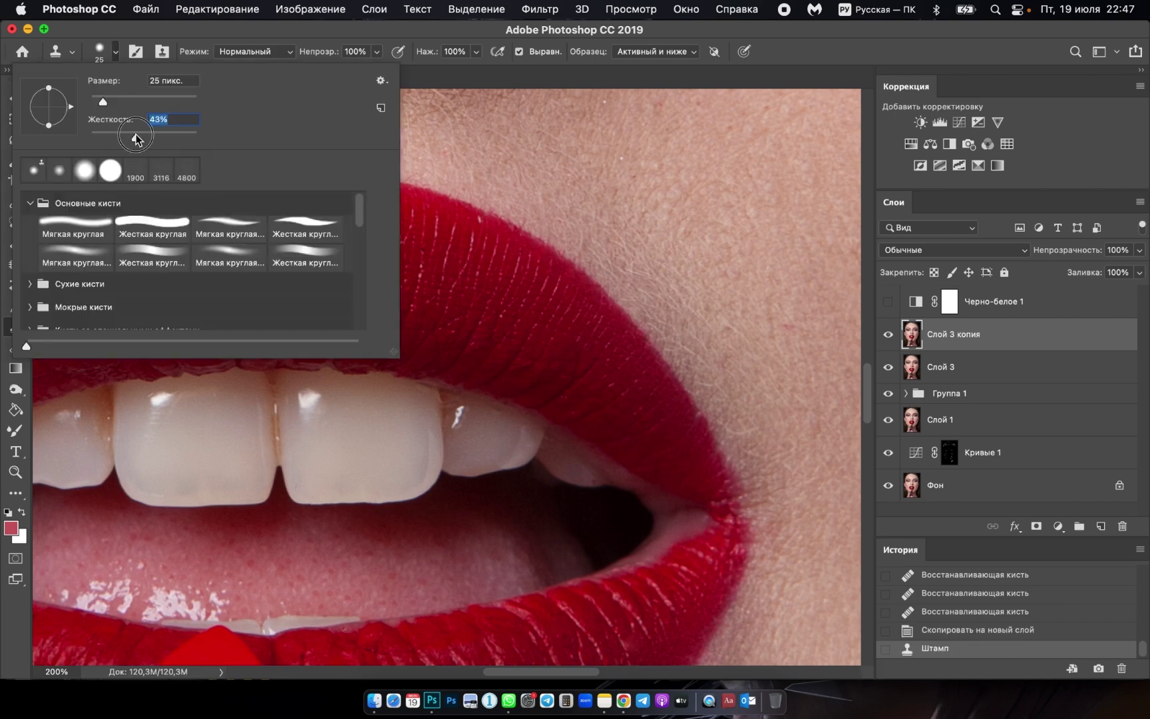
key("Return")
Clone skin over the lip corners and left lip edge to remove stray lipstick.
left_click_drag(738, 455, 742, 496)
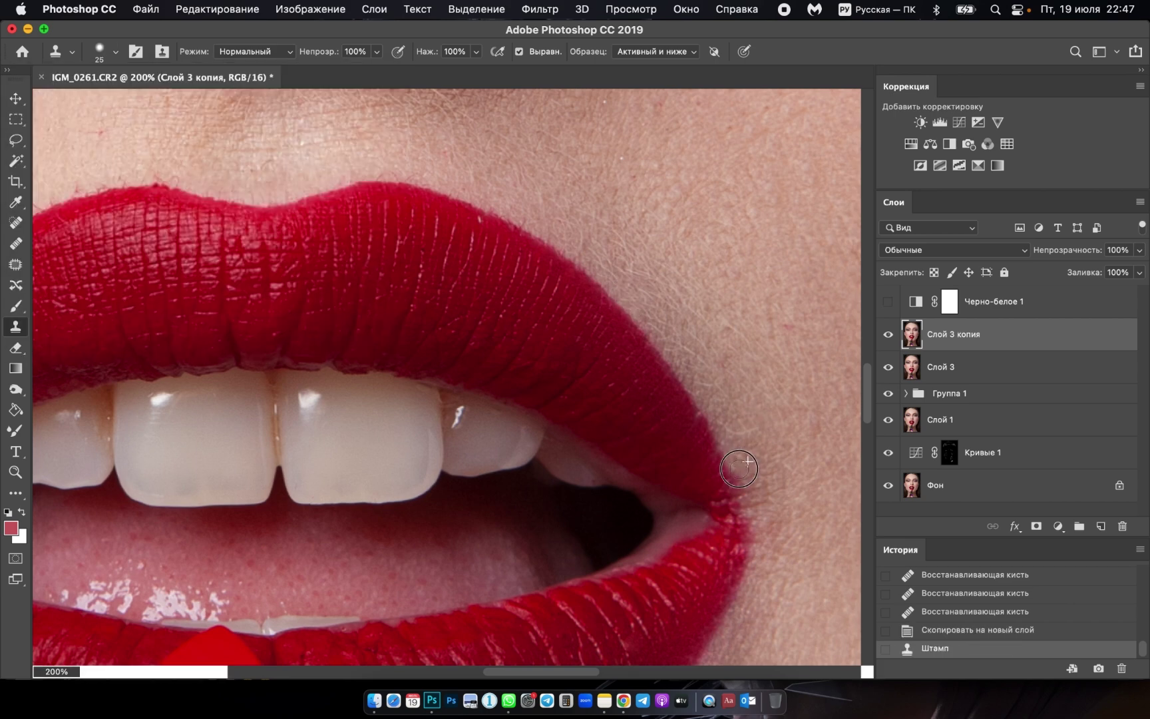
left_click(710, 405)
left_click(736, 466)
left_click_drag(768, 562, 767, 372)
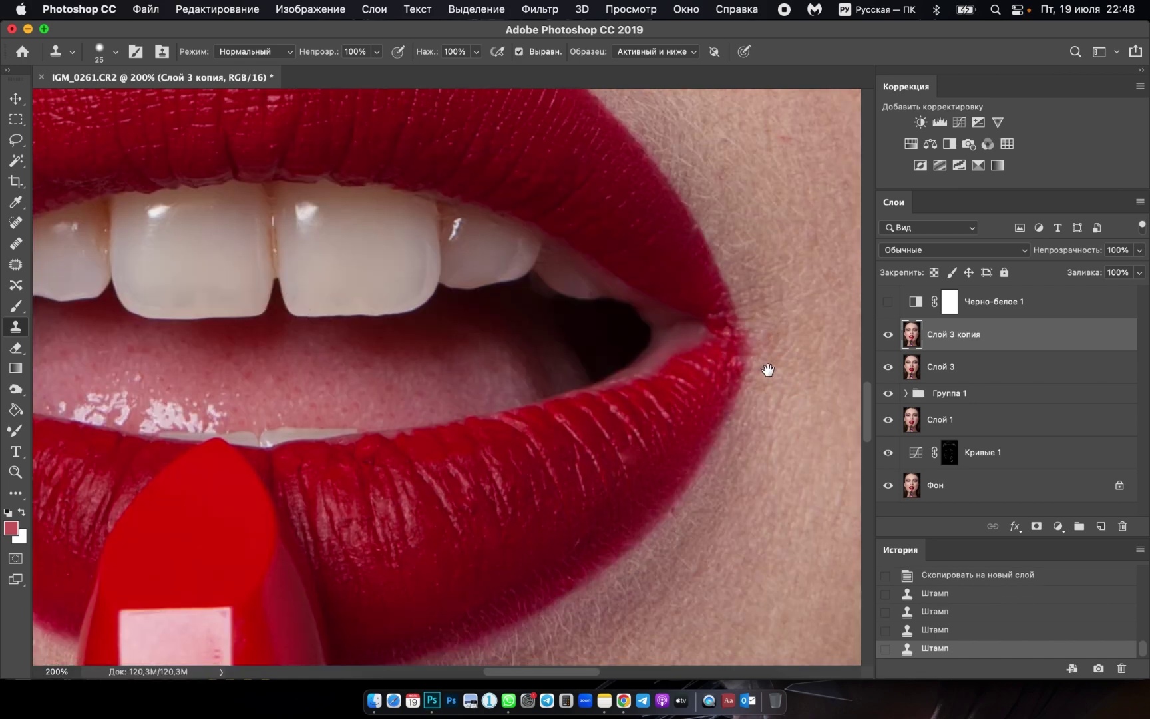
left_click(758, 334)
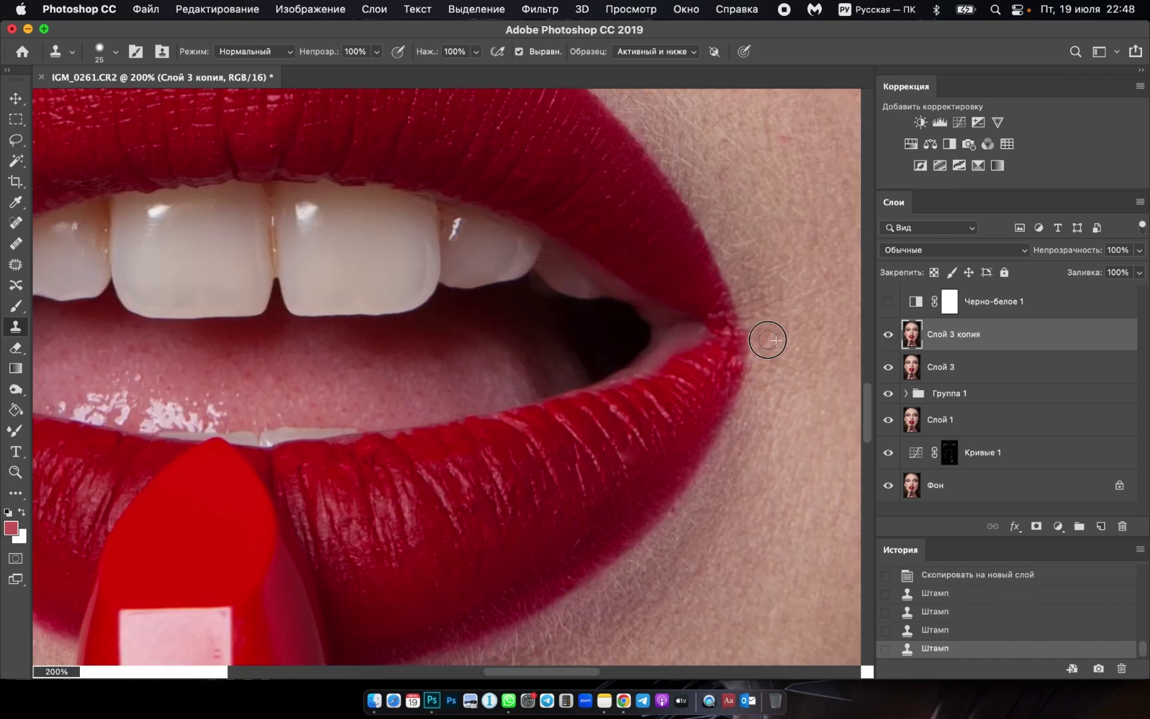
scroll(684, 509, "down", 1)
left_click(671, 506)
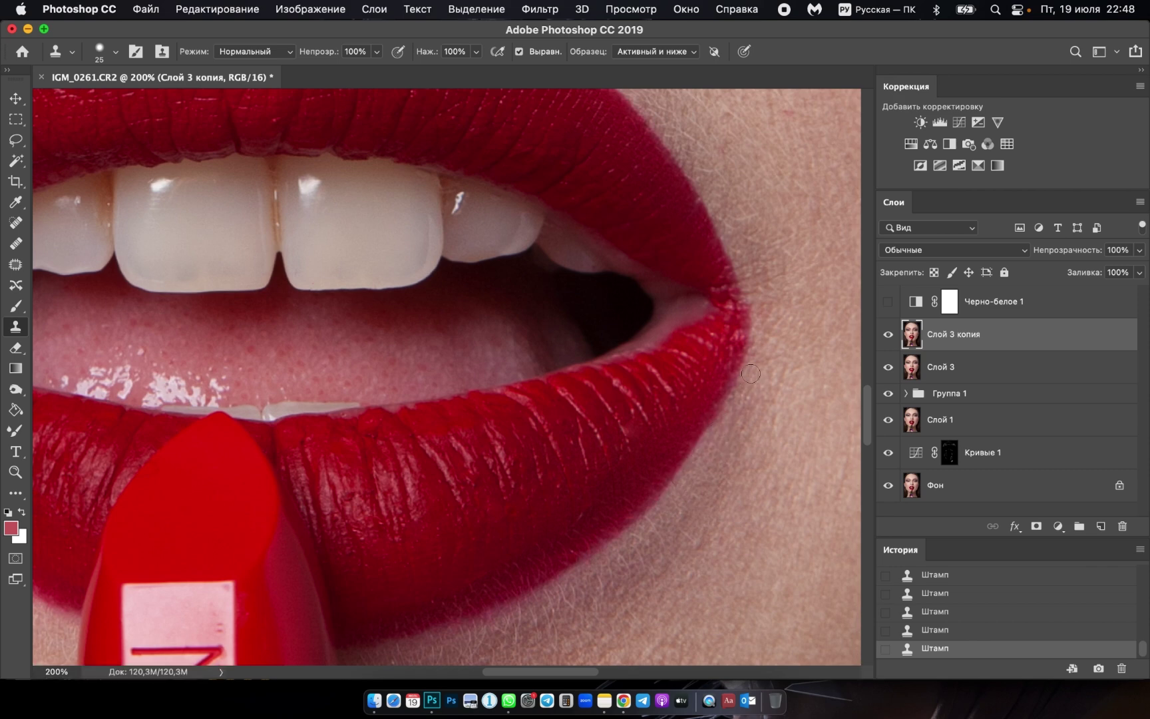
scroll(703, 501, "down", 3)
scroll(703, 501, "left", 2)
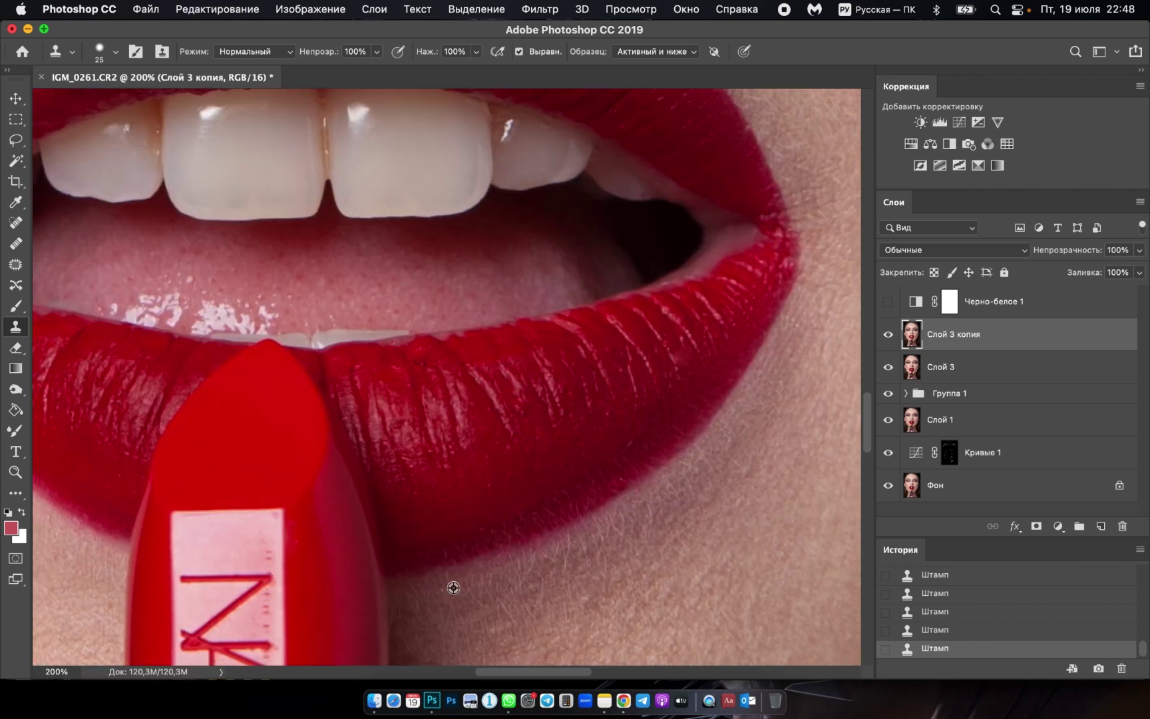
left_click(400, 582)
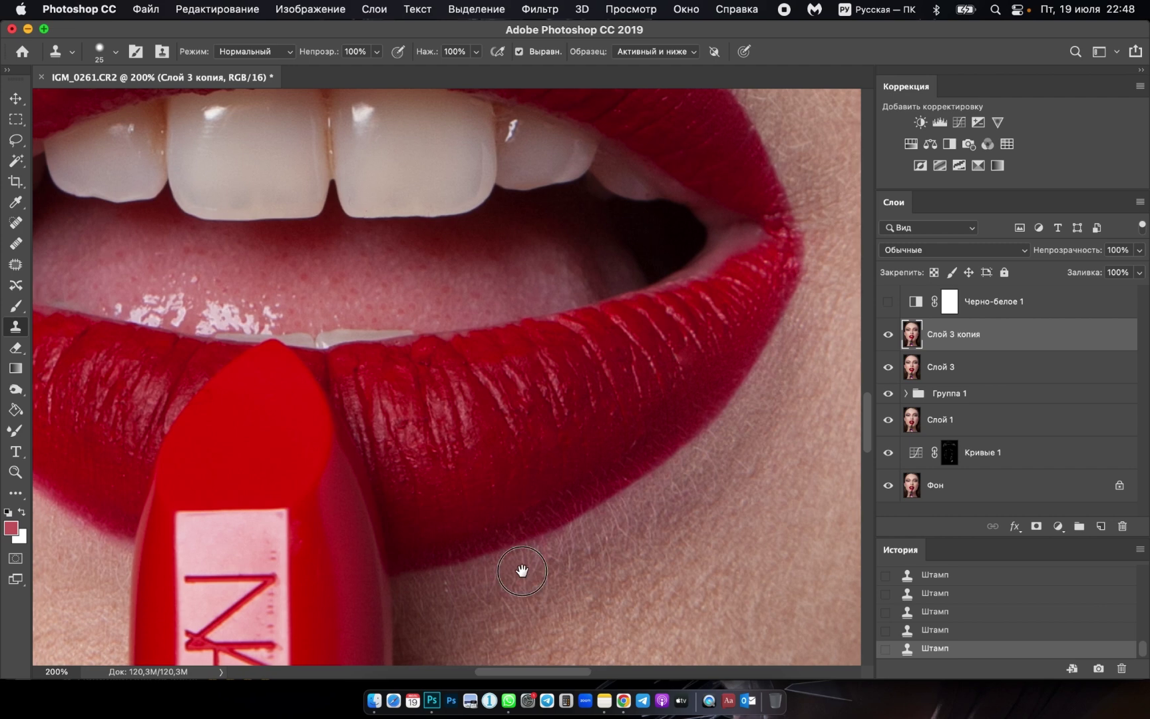
scroll(432, 564, "left", 5)
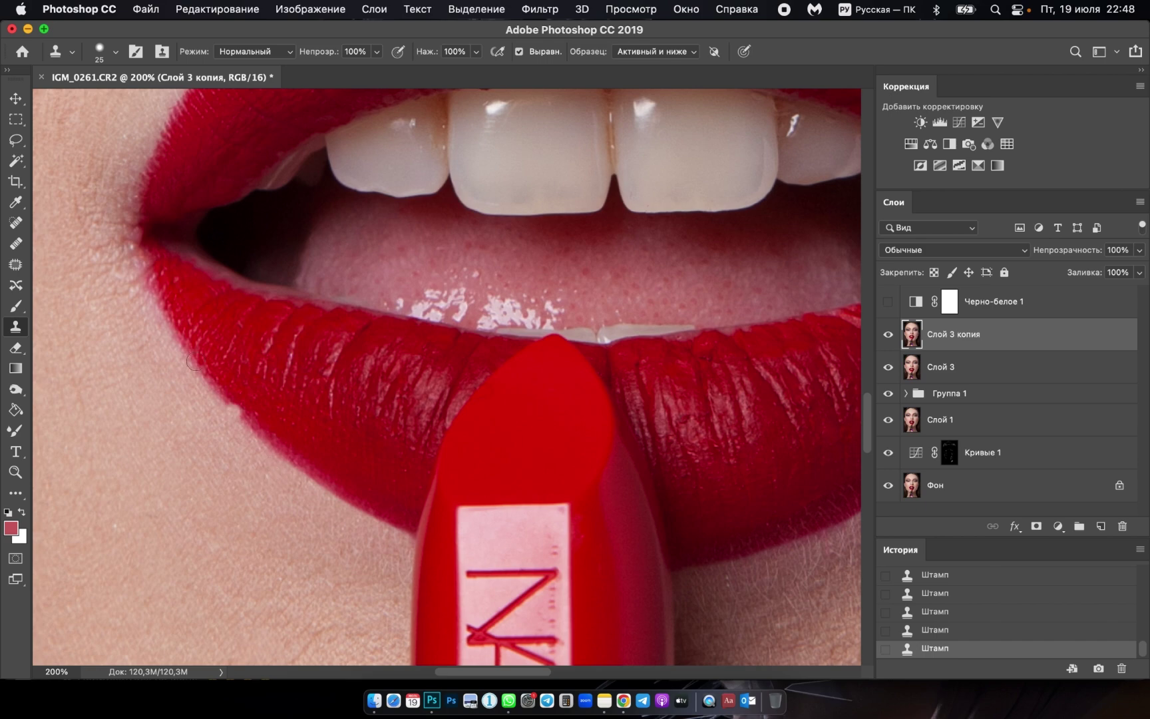
left_click_drag(148, 255, 216, 376)
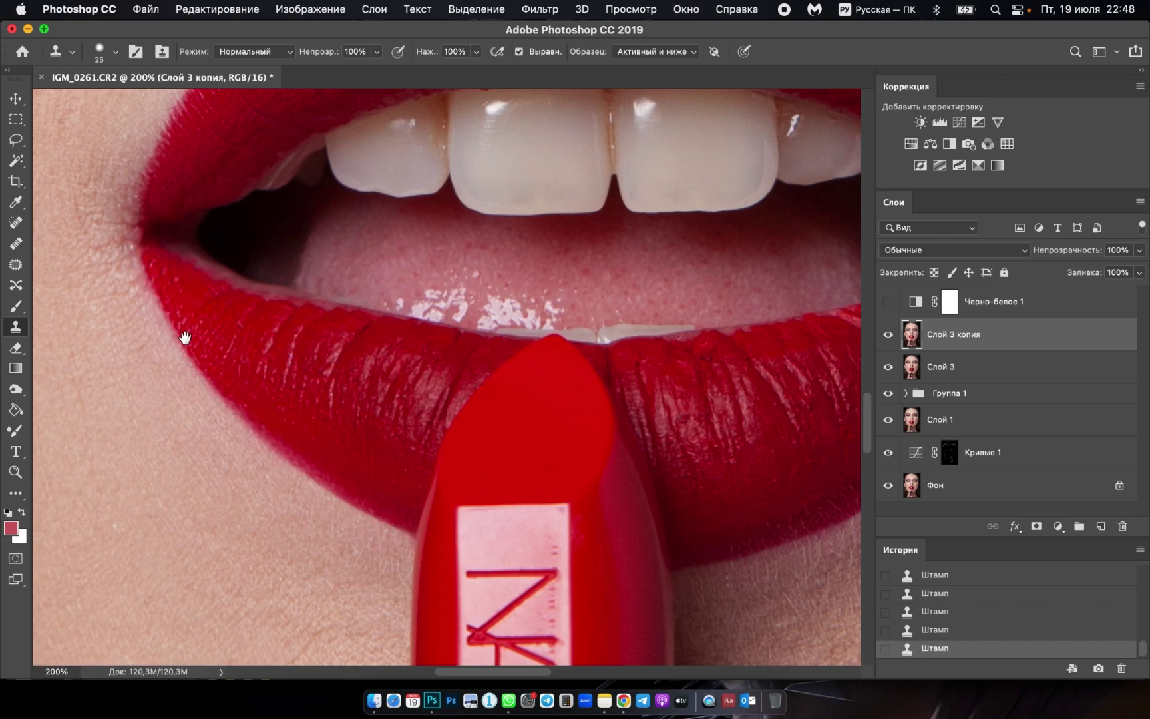
Clean the upper lip peak and outline, undoing and redoing the last stroke.
scroll(180, 329, "up", 10)
scroll(207, 459, "up", 1)
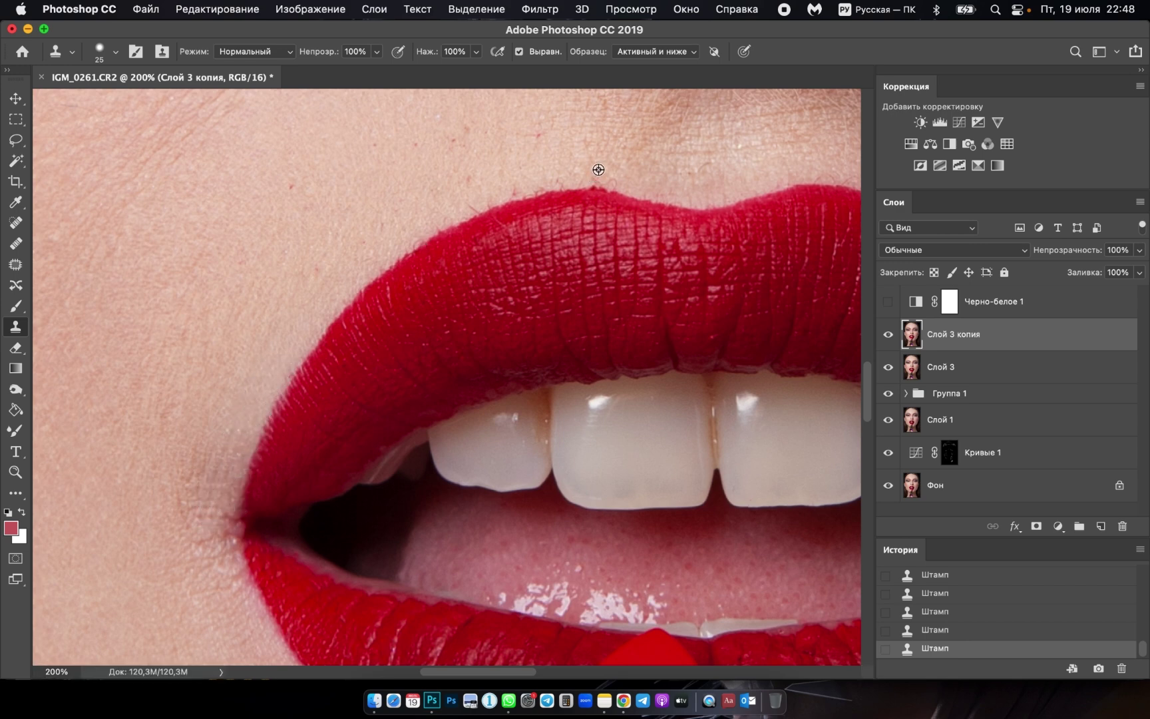
left_click_drag(599, 169, 554, 182)
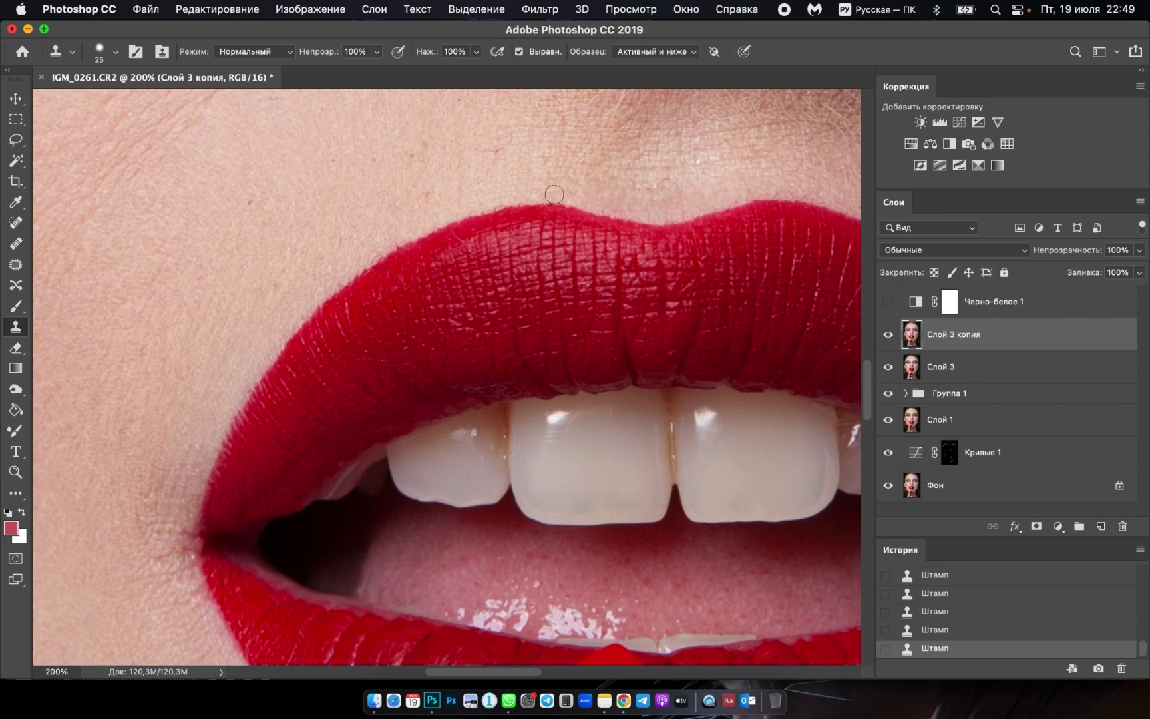
scroll(629, 198, "right", 3)
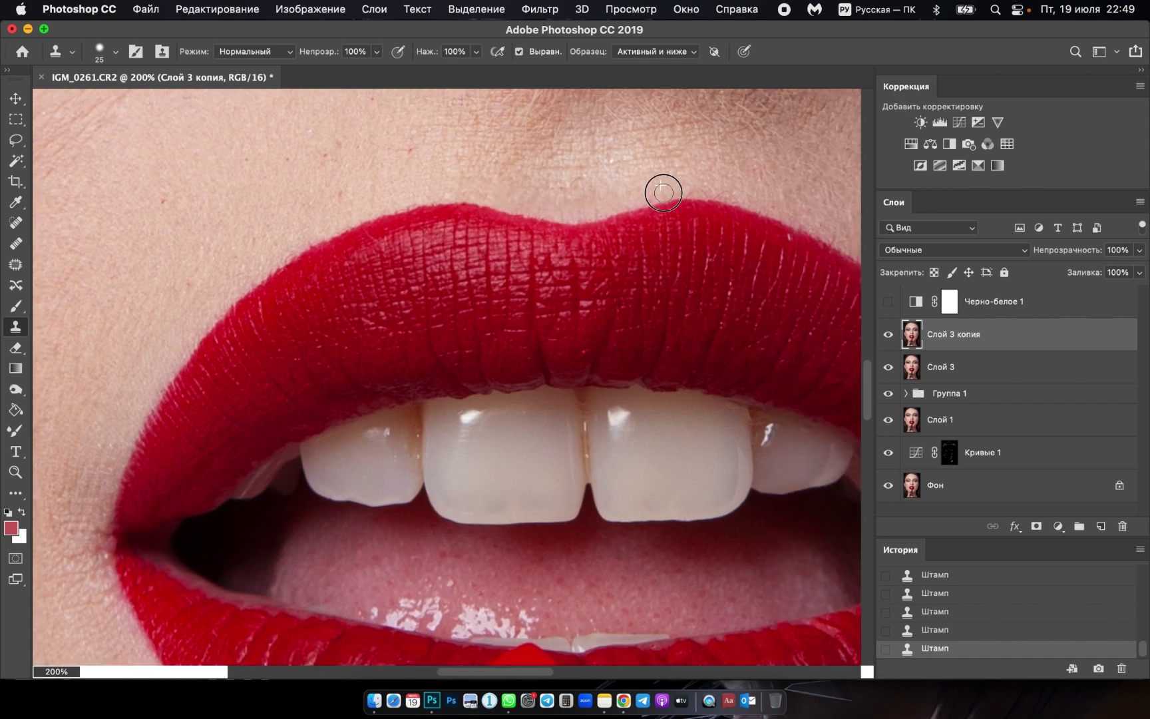
scroll(295, 268, "left", 2)
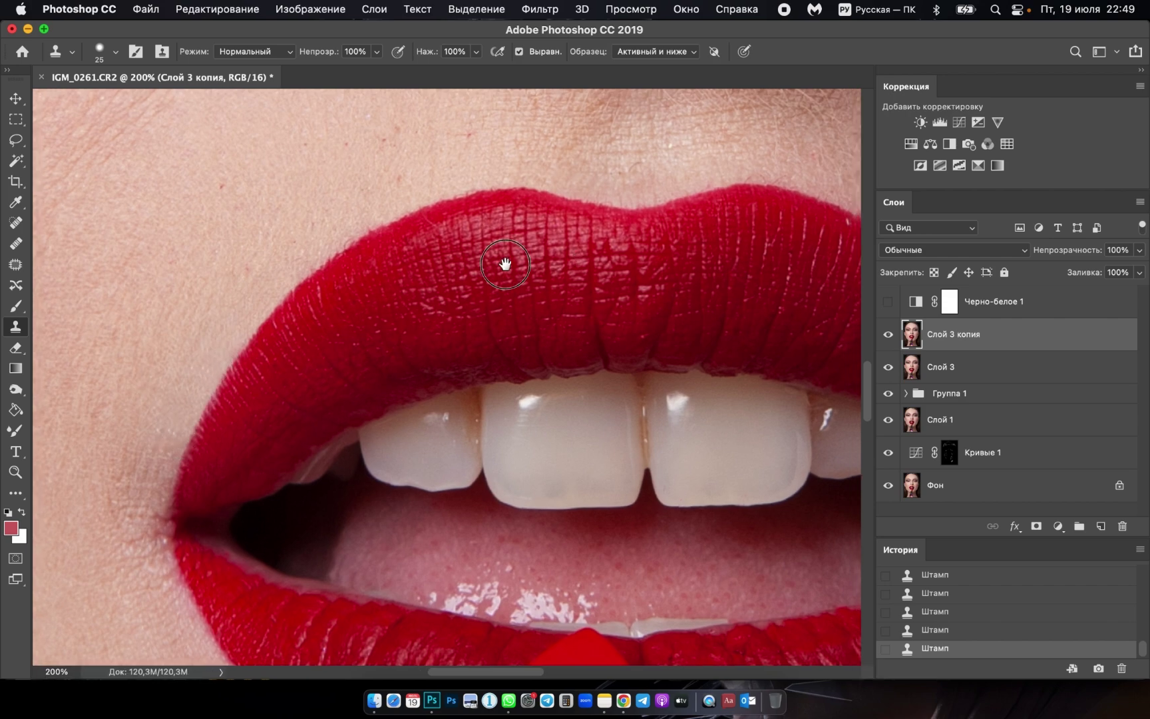
left_click_drag(505, 260, 351, 287)
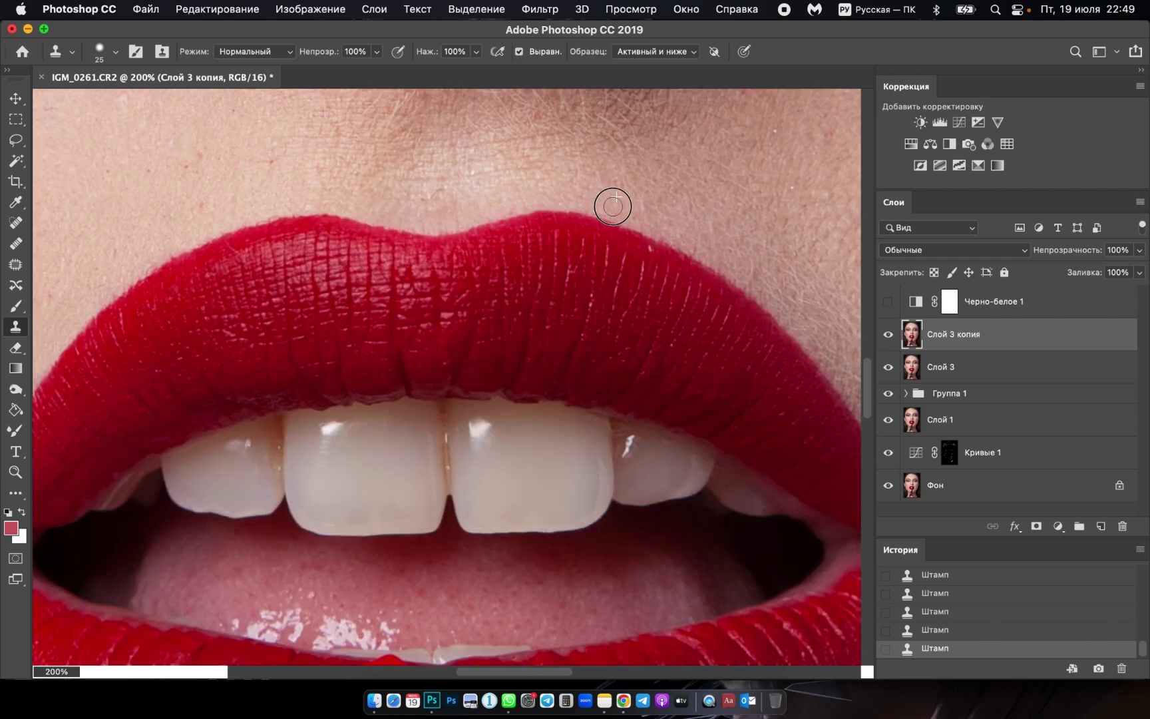
scroll(652, 223, "right", 3)
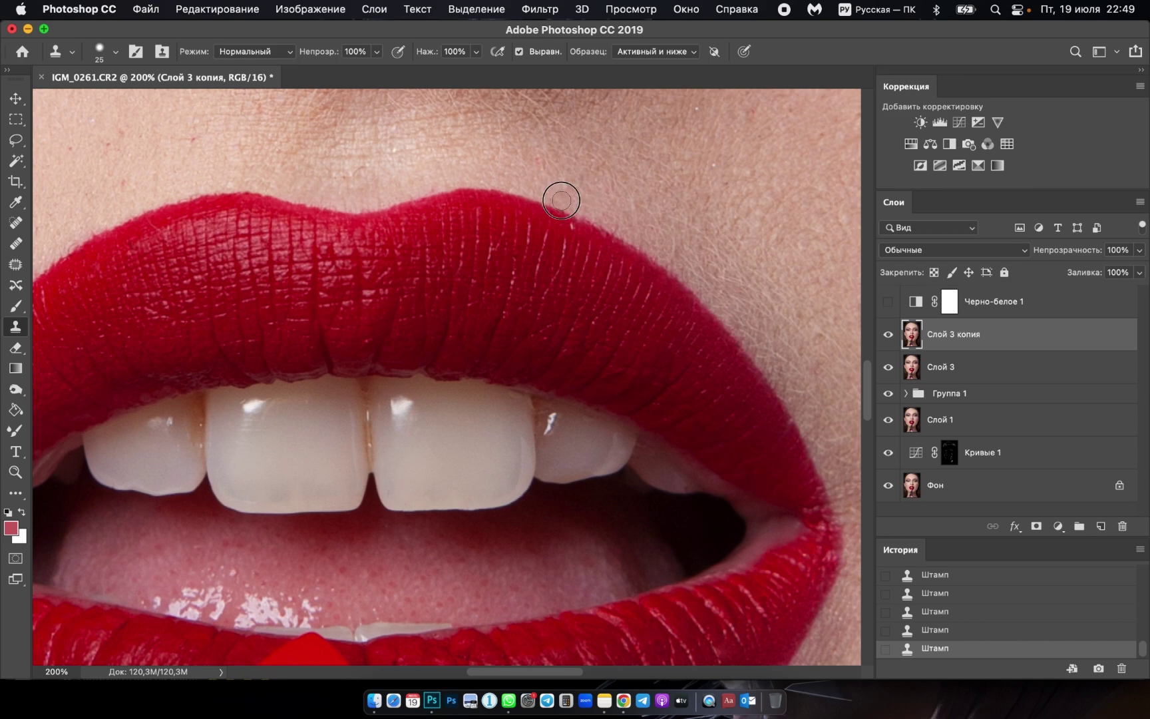
left_click(935, 630)
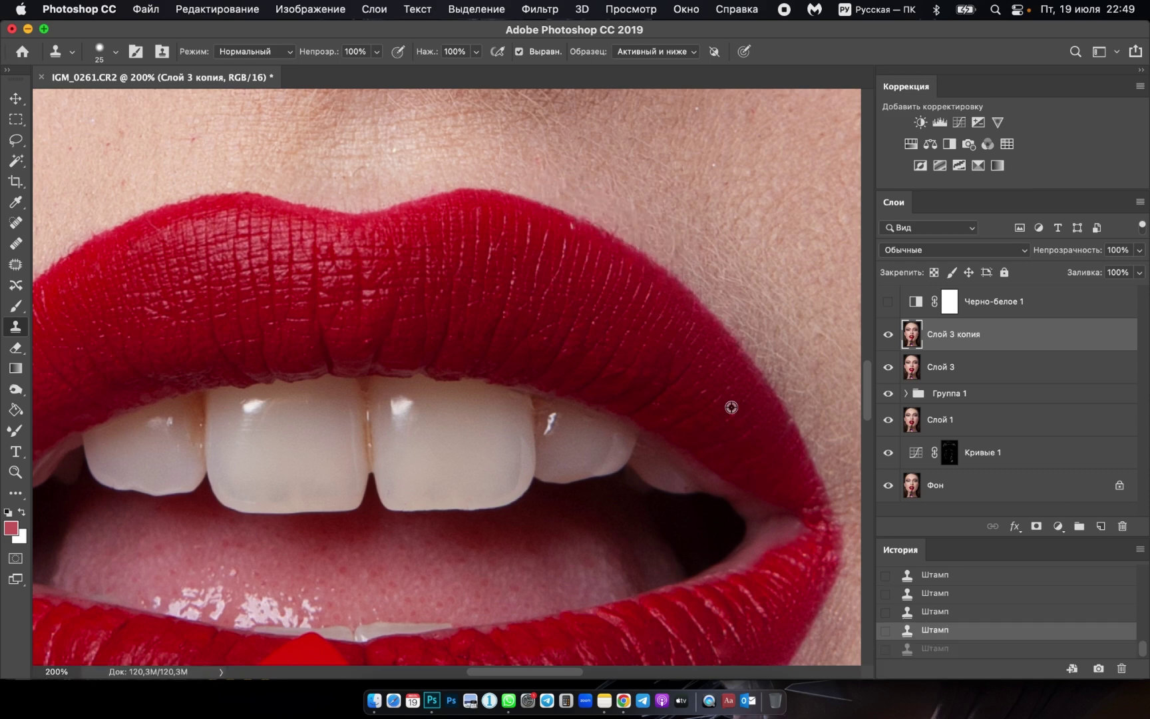
key("ctrl+shift+z")
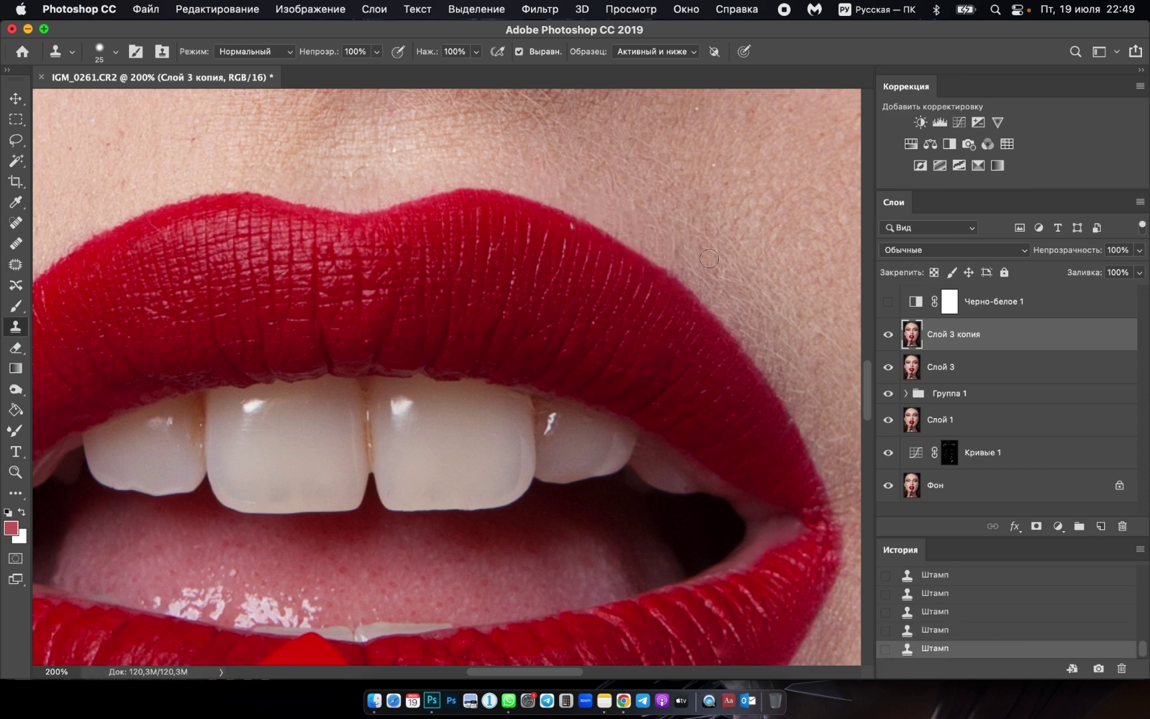
Zoom out and toggle Слой 3 копия's visibility to compare the lips before and after.
key("ctrl+minus")
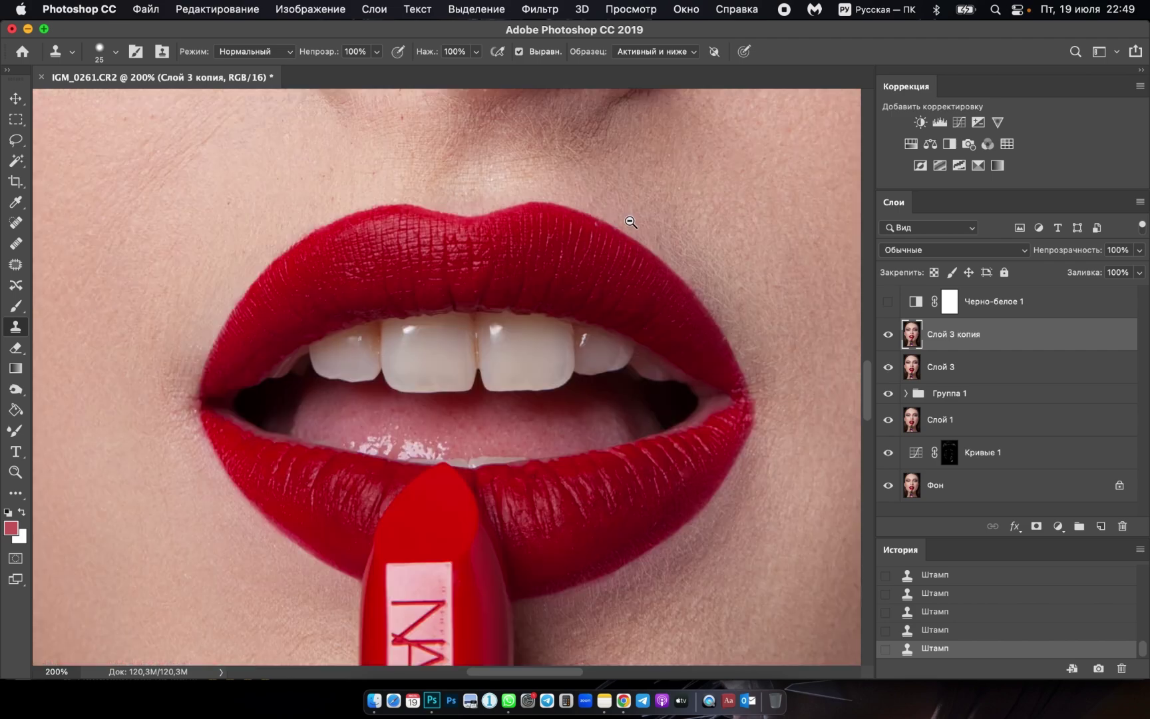
double_click(887, 334)
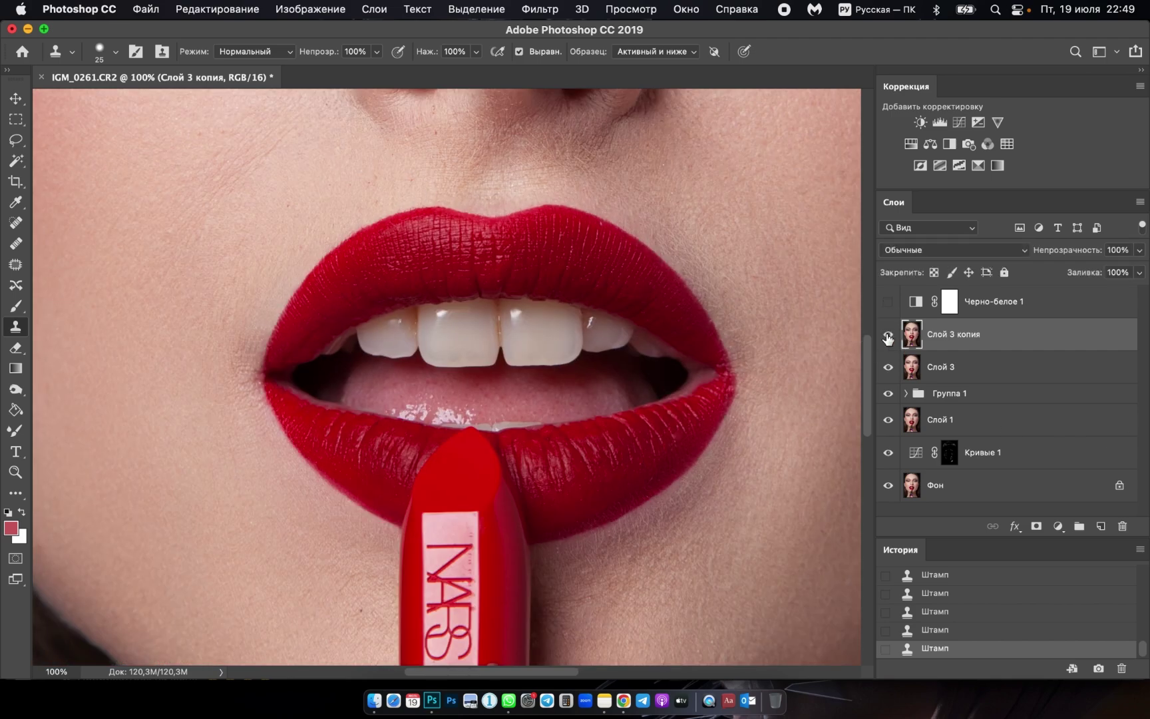
left_click(887, 334)
double_click(887, 334)
left_click(887, 334)
scroll(641, 282, "up", 10)
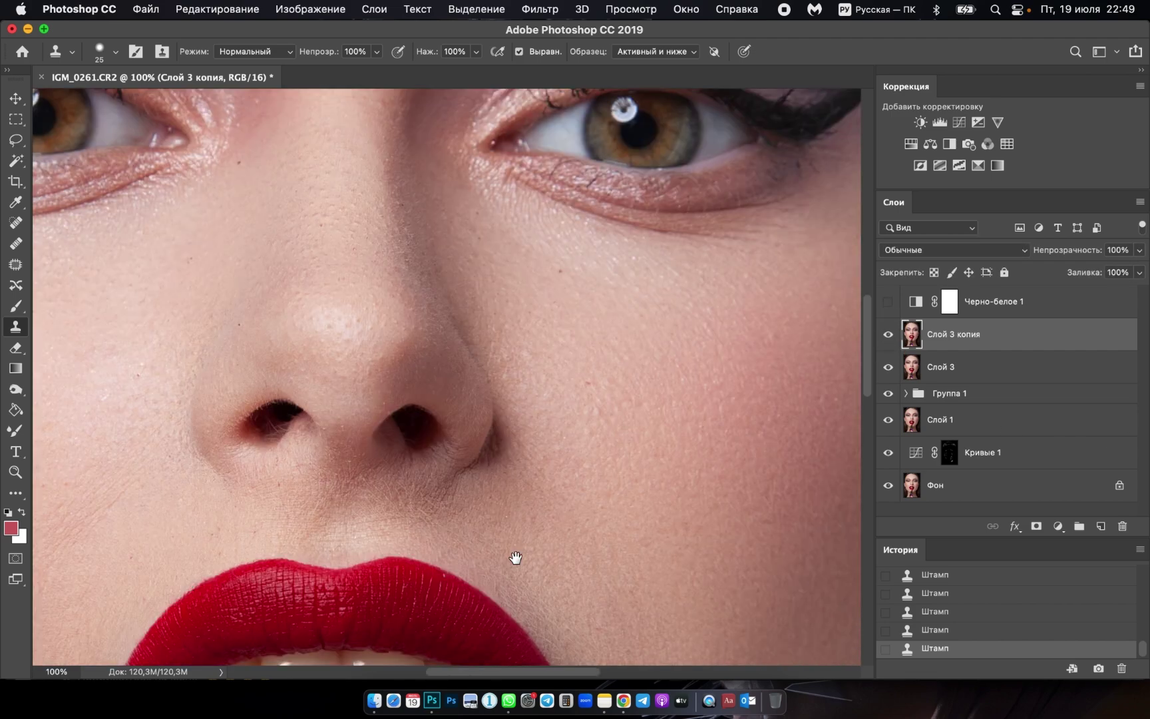
scroll(695, 321, "up", 5)
scroll(696, 321, "right", 3)
left_click(761, 348, "super")
Set the Clone Stamp brush to 30 px and stamp the first eyeliner wing edge.
left_click(695, 367, "alt+super")
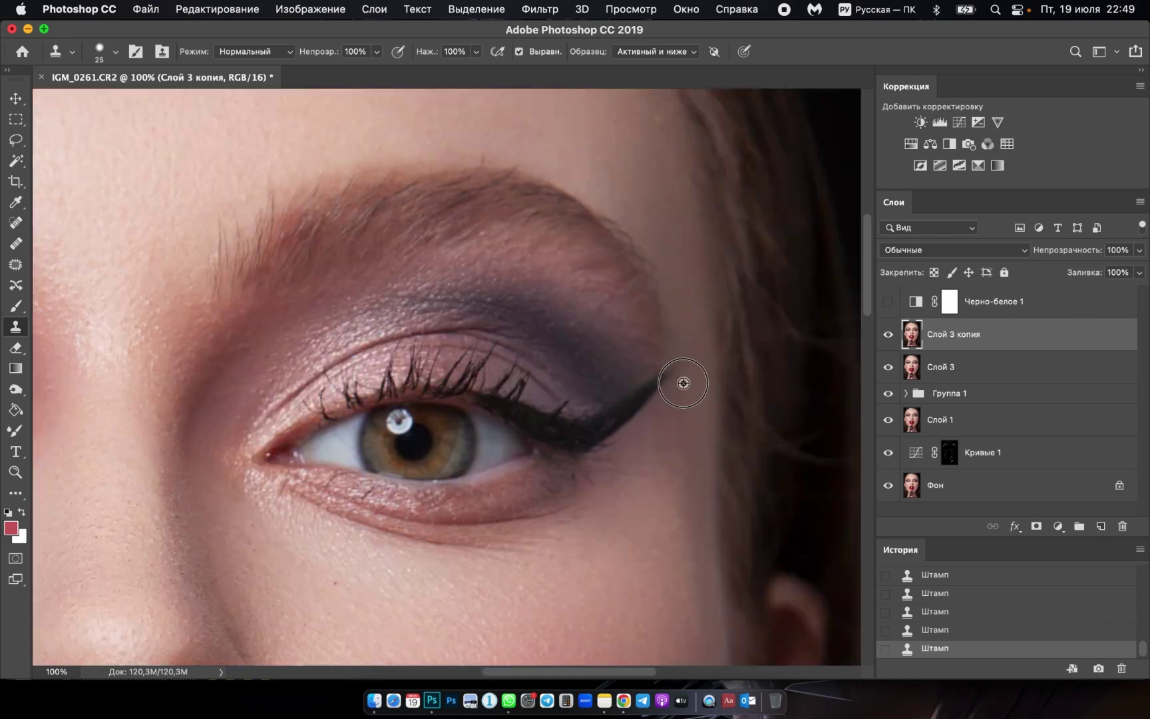
left_click(624, 429)
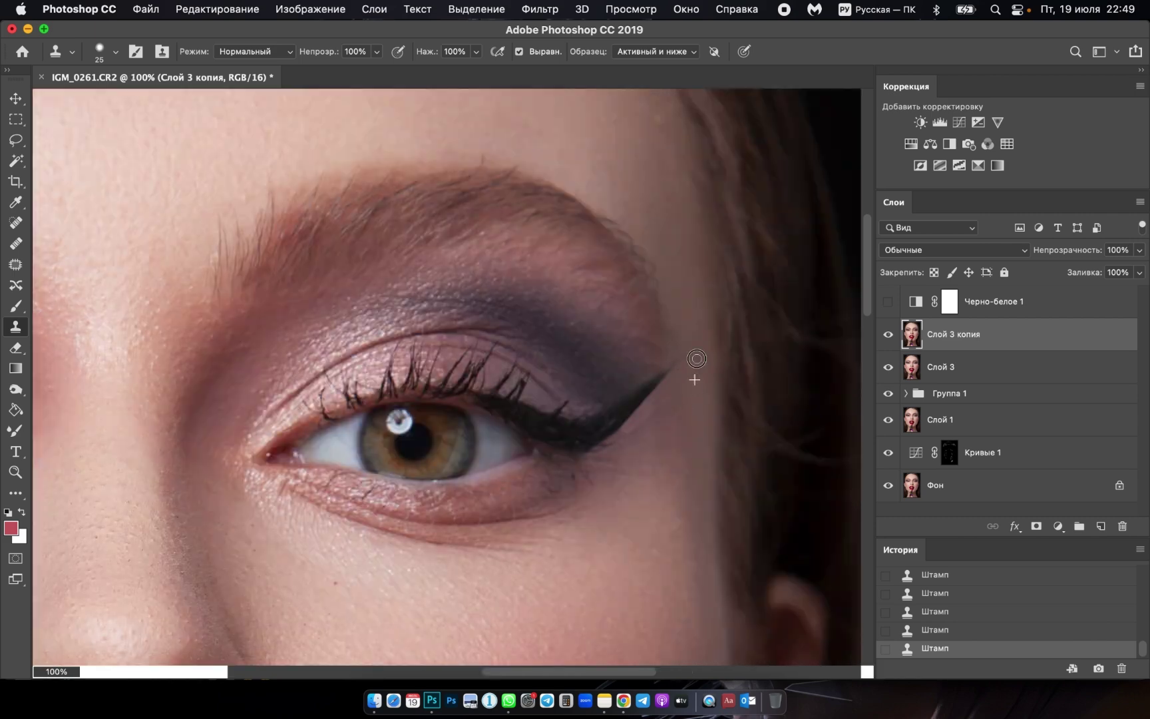
key("super+z")
left_click(115, 53)
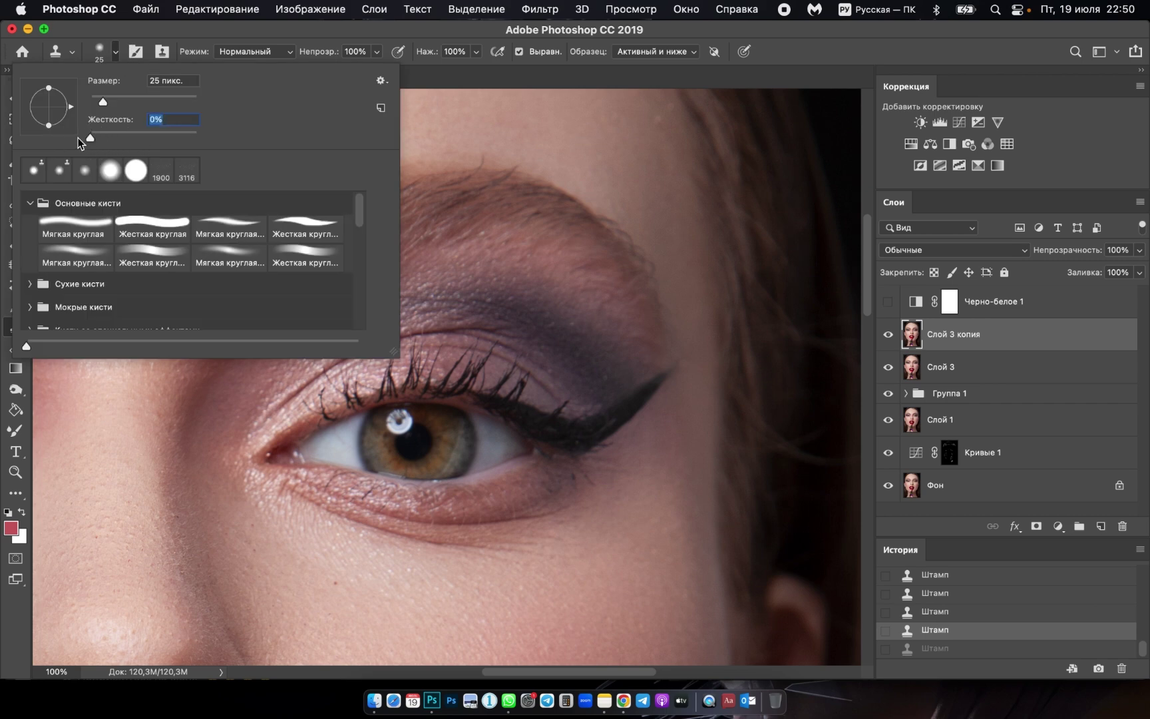
left_click(776, 84)
key("bracketright")
key("super+z")
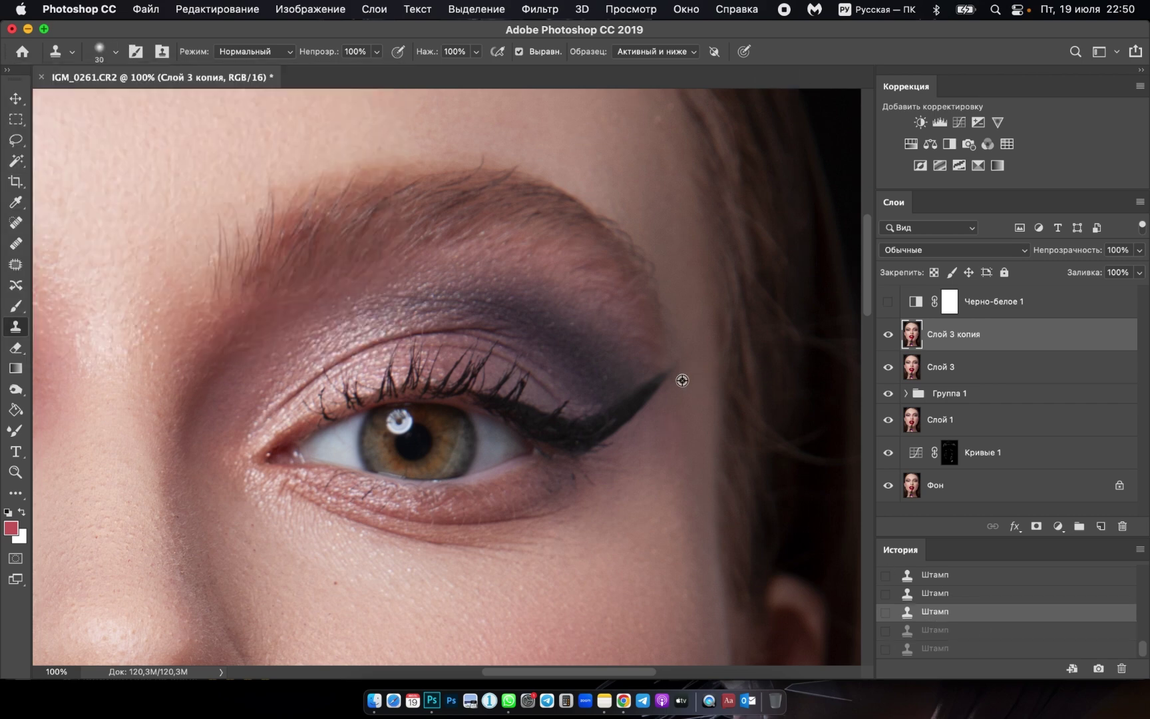
key("shift+super+z")
key("shift+super+z")
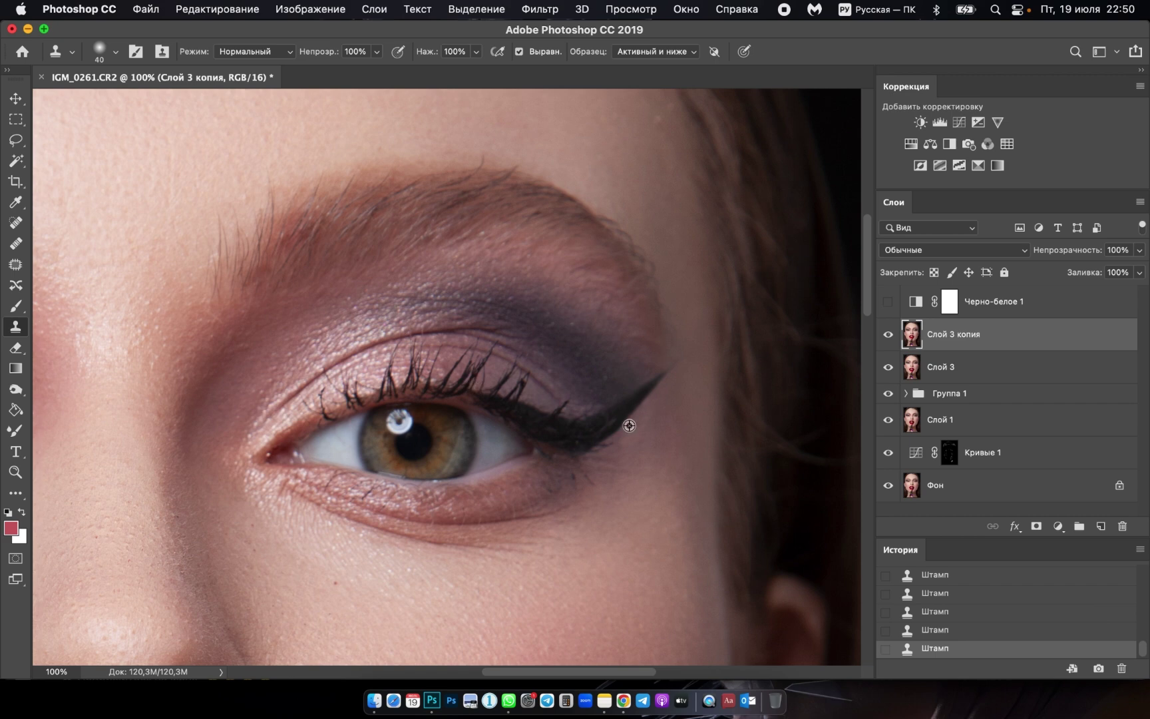
Smooth the lower edges and tips of both eyeliner wings.
left_click_drag(588, 423, 539, 424)
mouse_move(456, 415)
left_mouse_down()
mouse_move(545, 415)
mouse_move(475, 373)
left_mouse_up()
scroll(480, 374, "up", 1)
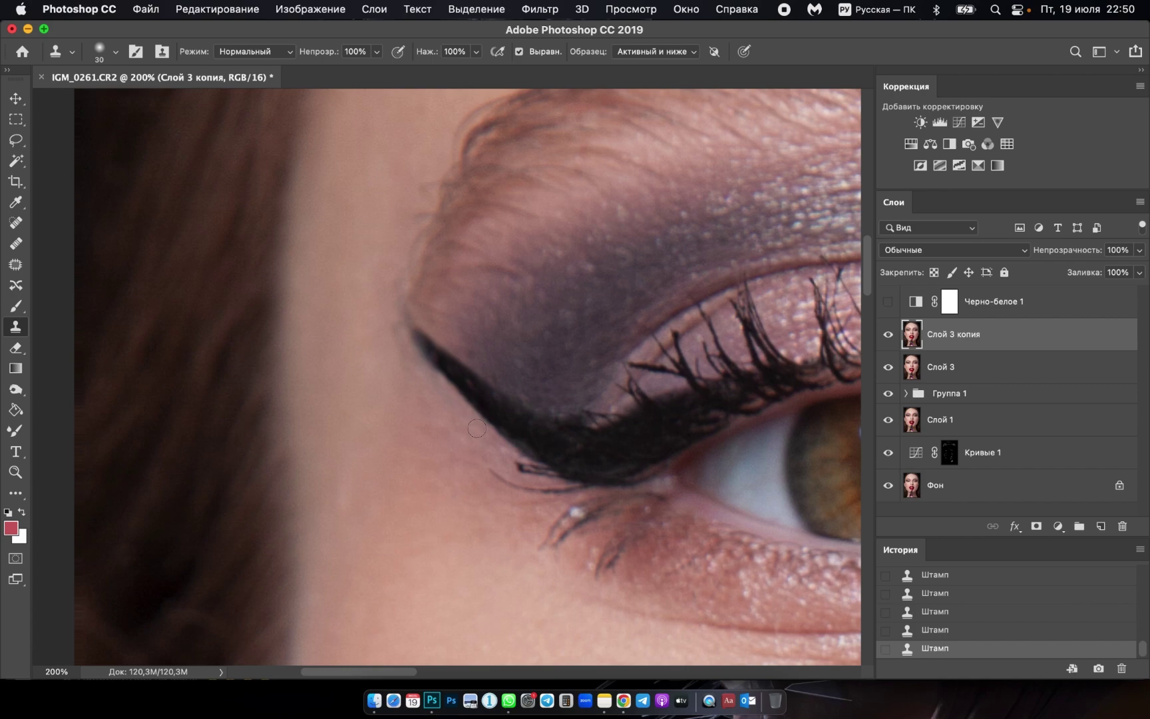
left_click_drag(414, 331, 474, 416)
scroll(472, 538, "down", 1)
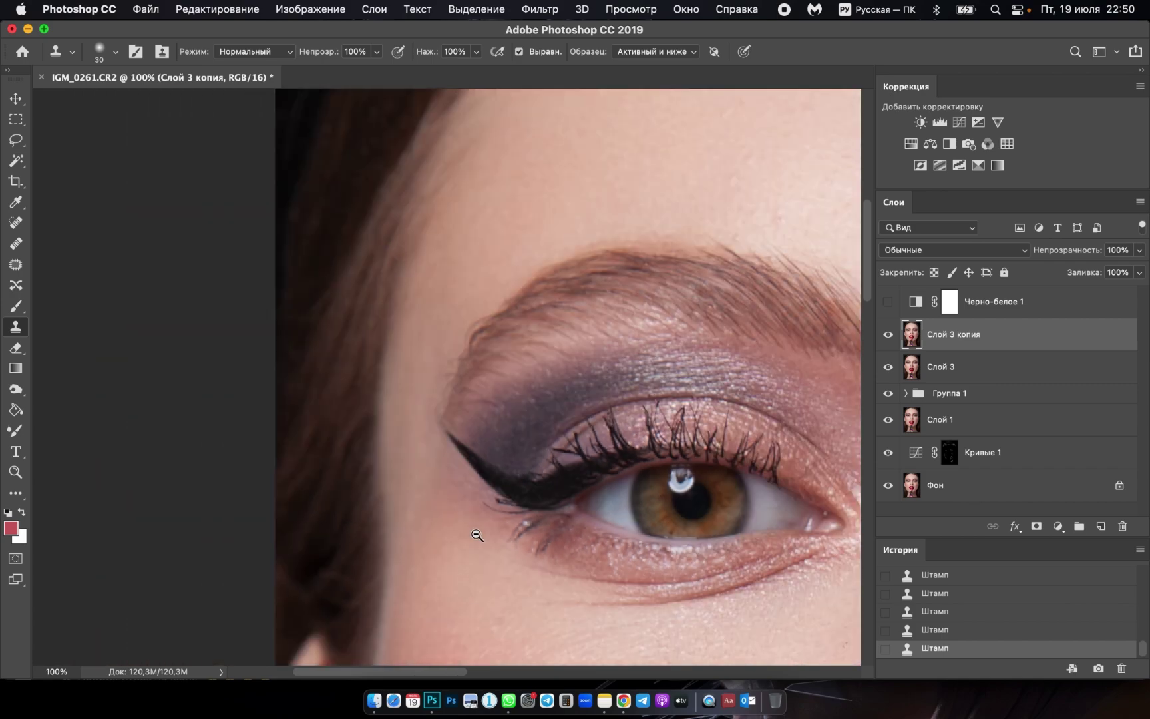
scroll(608, 572, "down", 1)
scroll(608, 566, "right", 3)
scroll(545, 567, "down", 1)
left_click_drag(546, 567, 505, 515)
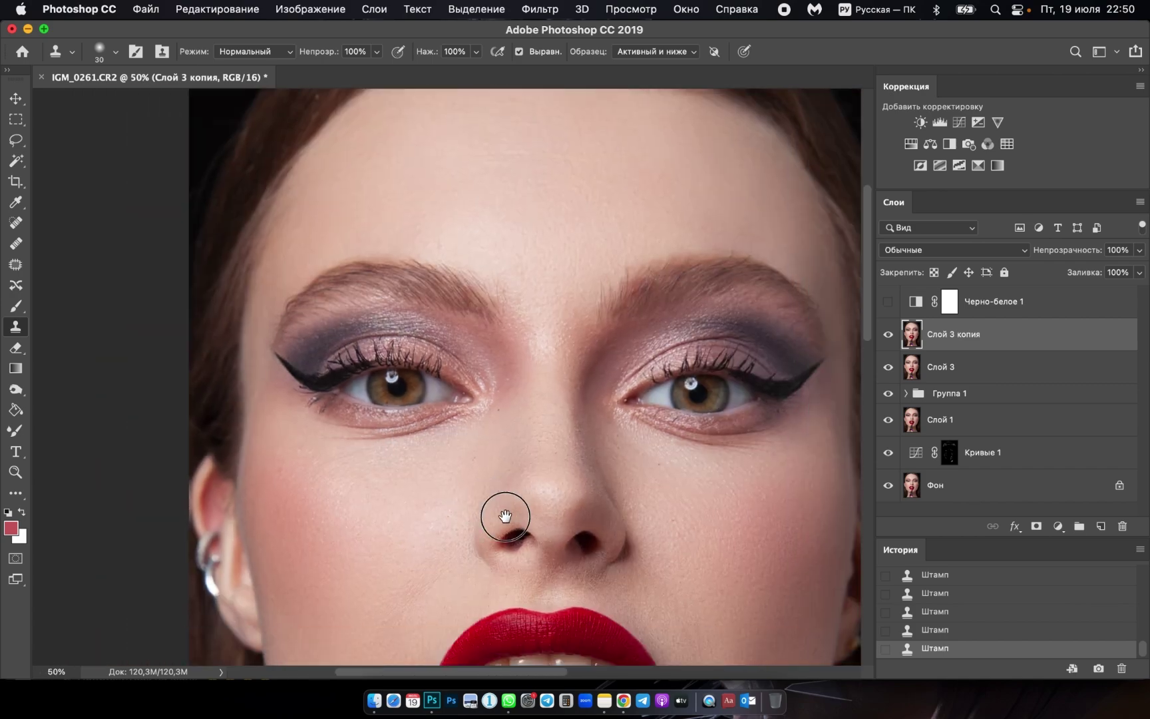
left_click(540, 9)
In Liquify, push the lip corners into shape with a 250–500 Forward Warp brush.
left_click(588, 148)
scroll(372, 532, "up", 2)
scroll(385, 532, "up", 1)
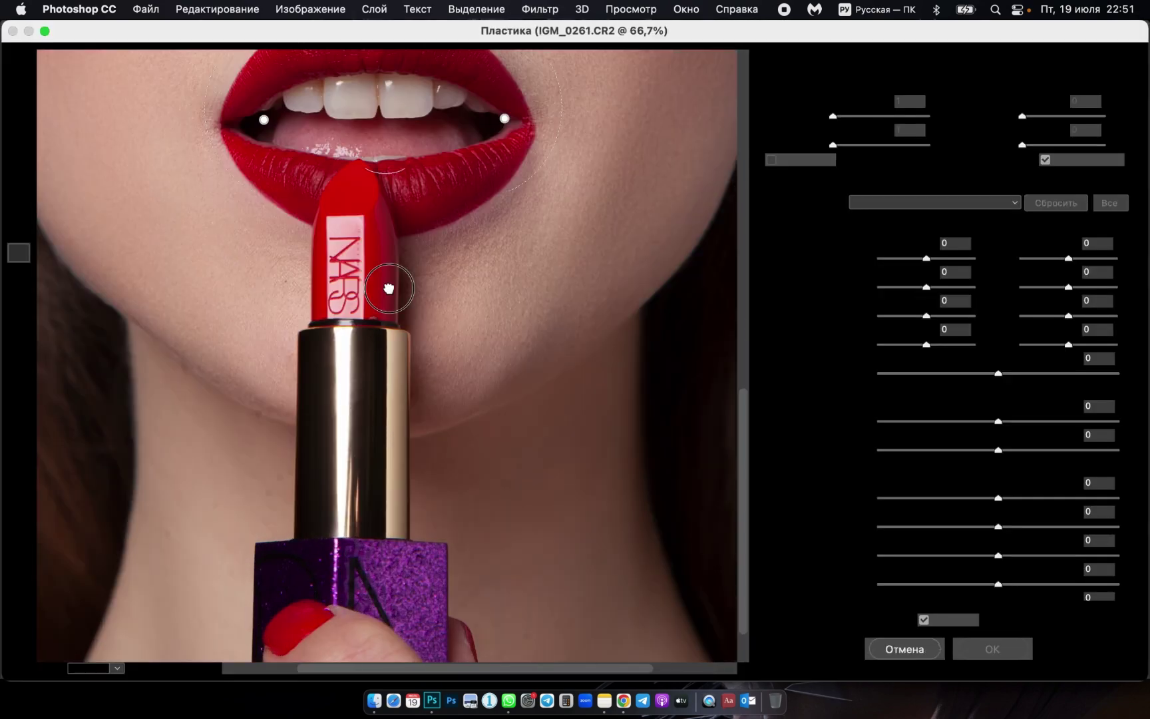
left_click_drag(385, 287, 439, 556)
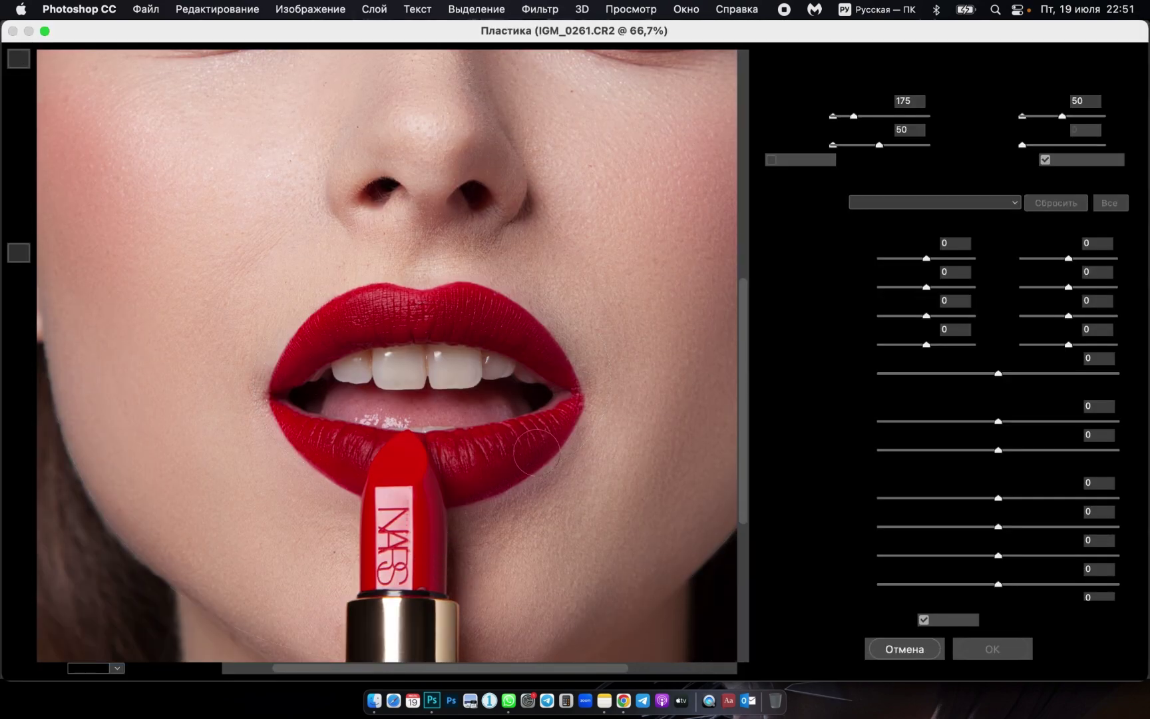
key("bracketright")
key("bracketright")
left_click_drag(562, 460, 509, 500)
key("bracketleft")
key("bracketleft")
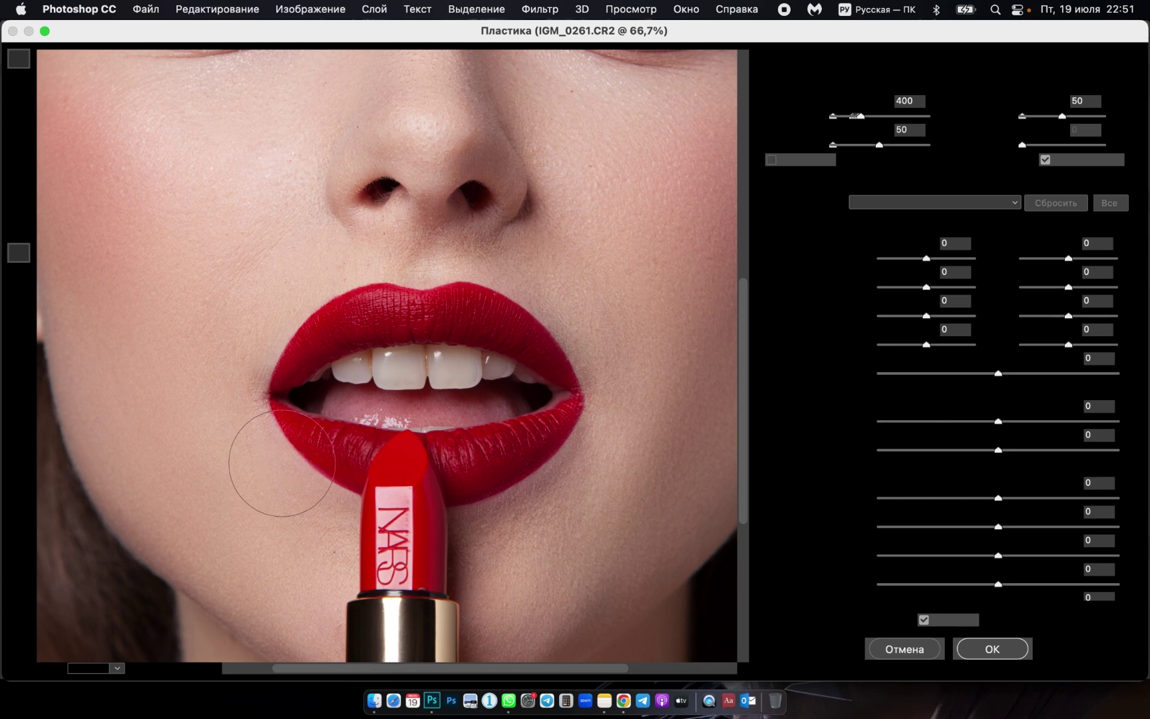
key("bracketright")
key("bracketright")
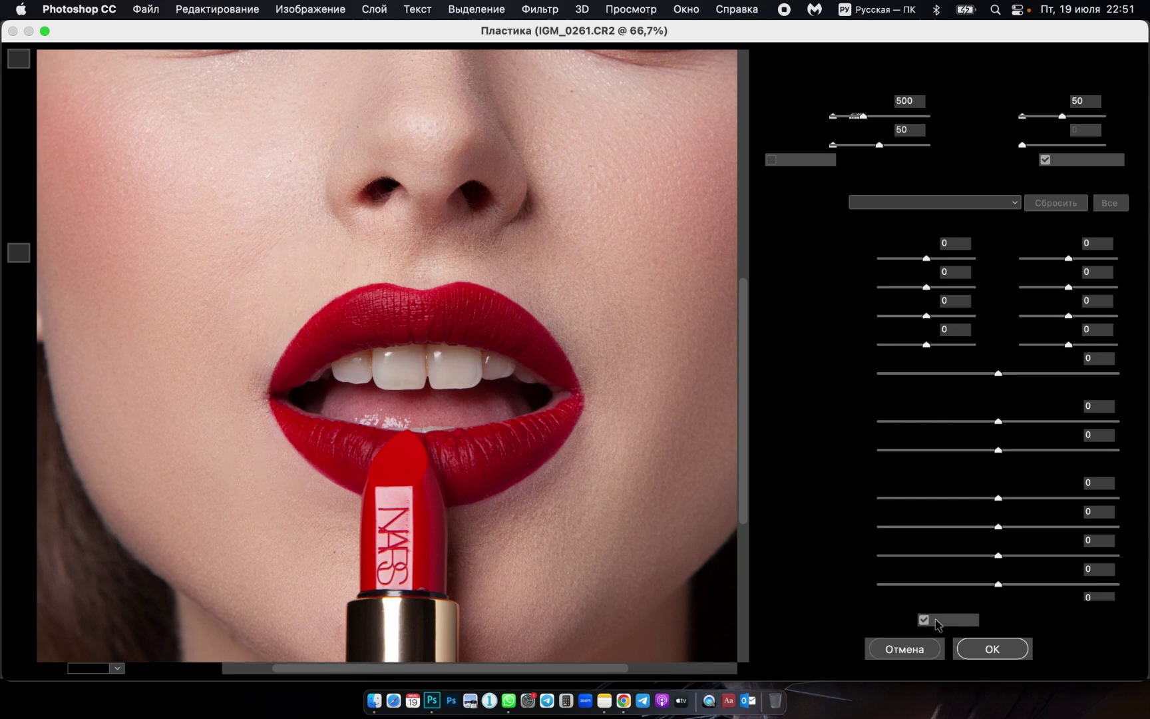
key("bracketleft")
key("bracketleft")
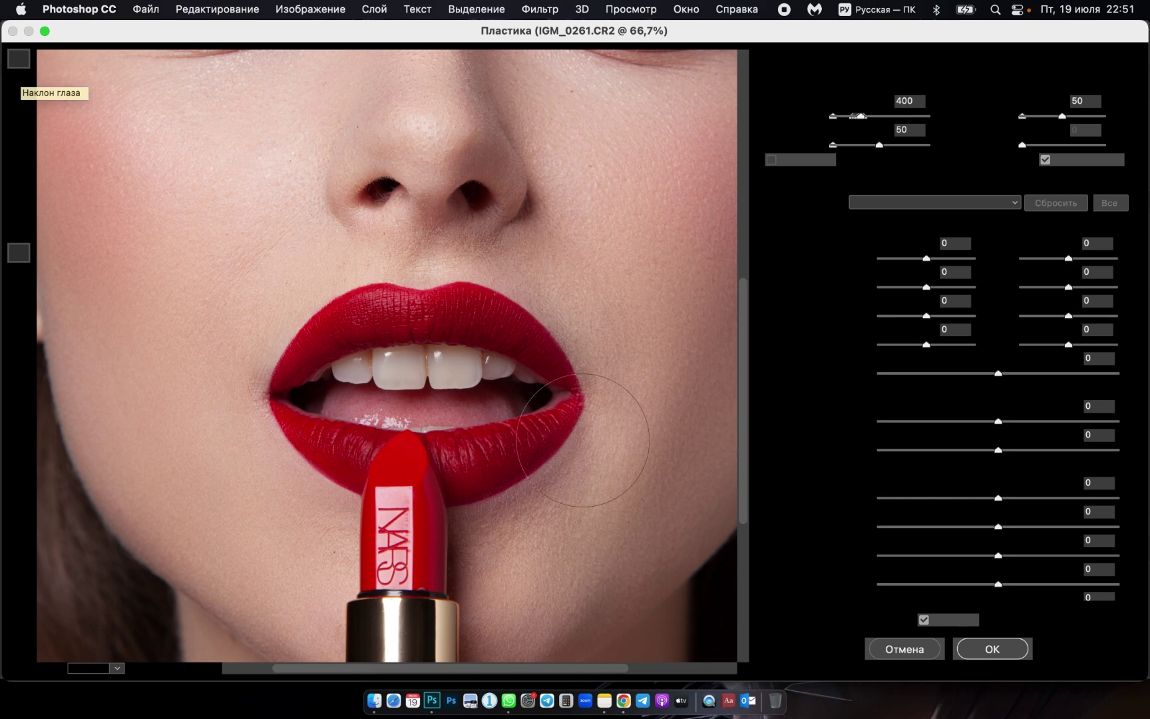
key("bracketright")
key("bracketright")
key("bracketright")
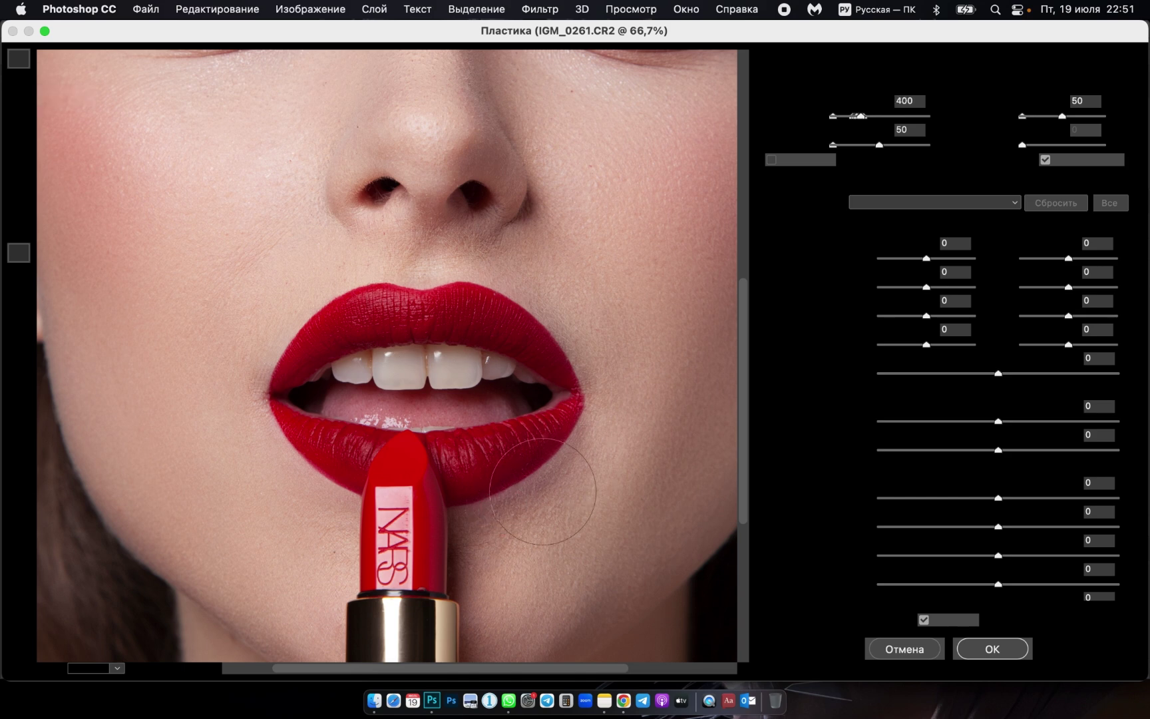
key("bracketleft")
Even out the front tooth edges with a 70–90 warp brush.
scroll(398, 406, "up", 1)
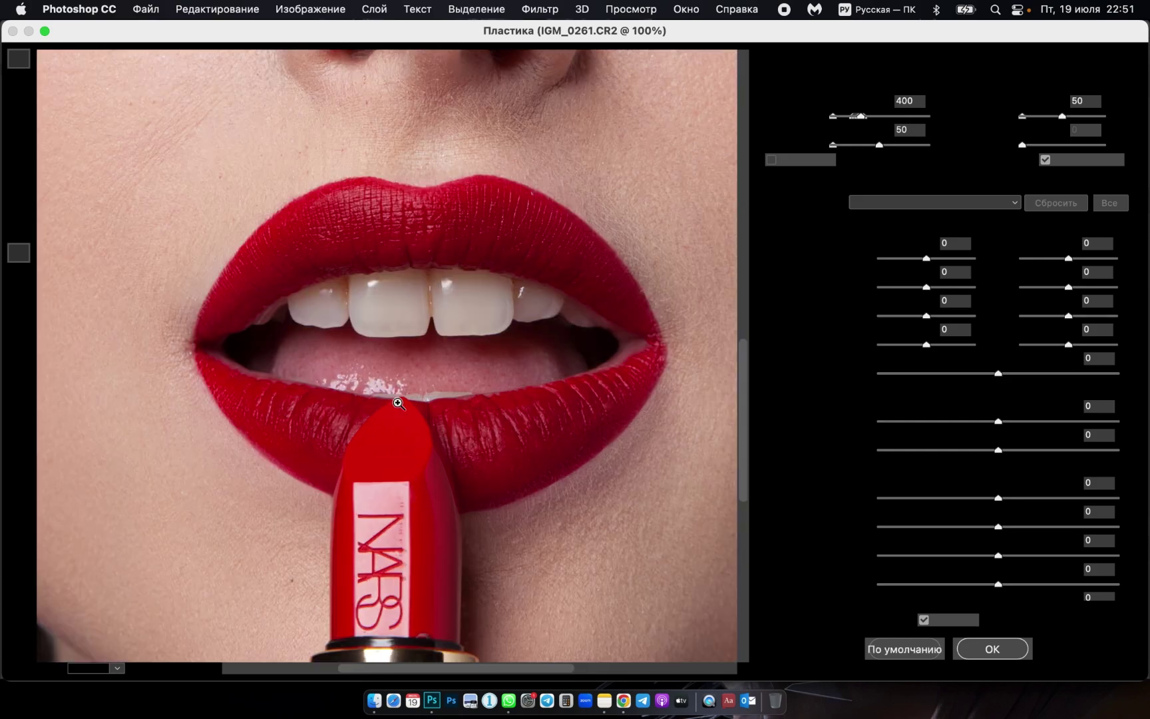
scroll(398, 404, "up", 1)
scroll(394, 443, "up", 1)
key("bracketleft")
key("bracketleft")
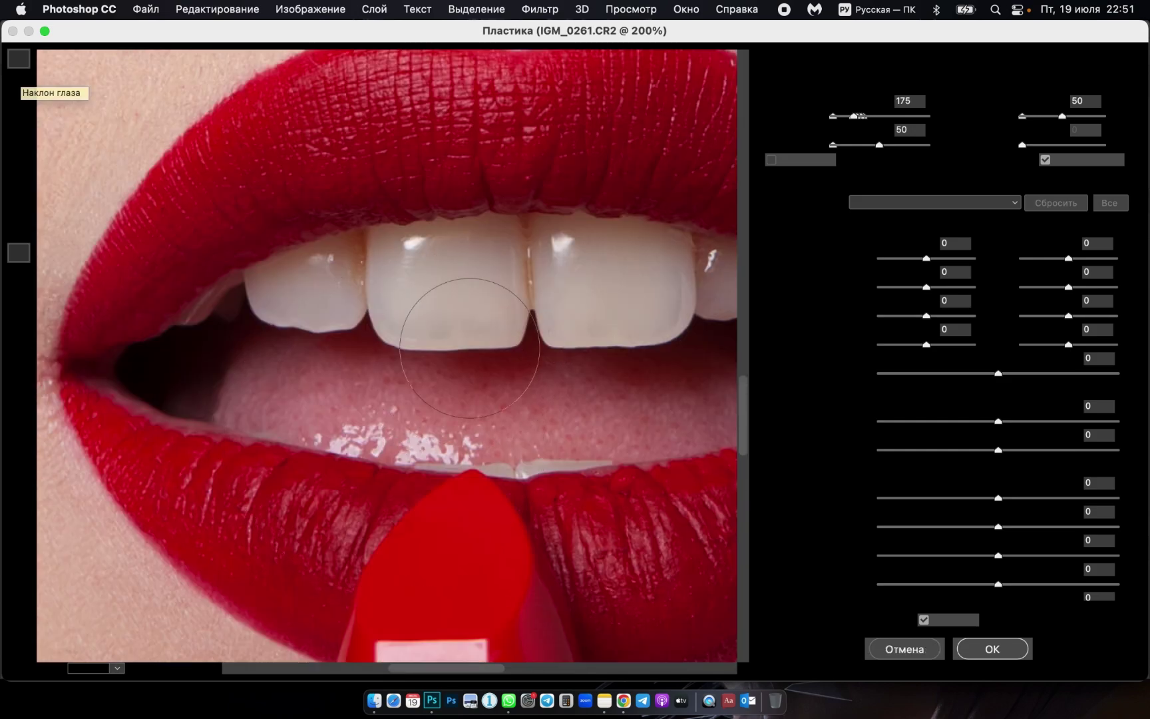
key("bracketleft")
key("bracketleft")
key("bracketleft")
key("bracketleft")
key("bracketleft")
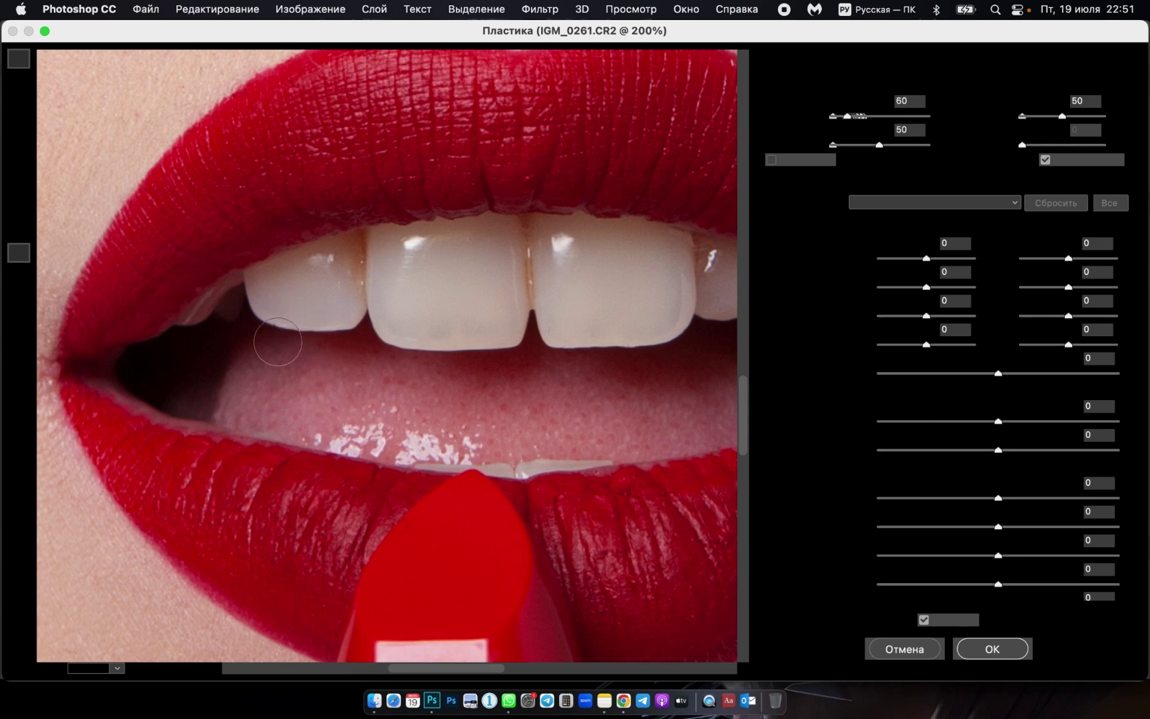
key("bracketright")
key("bracketright")
key("bracketright")
key("bracketleft")
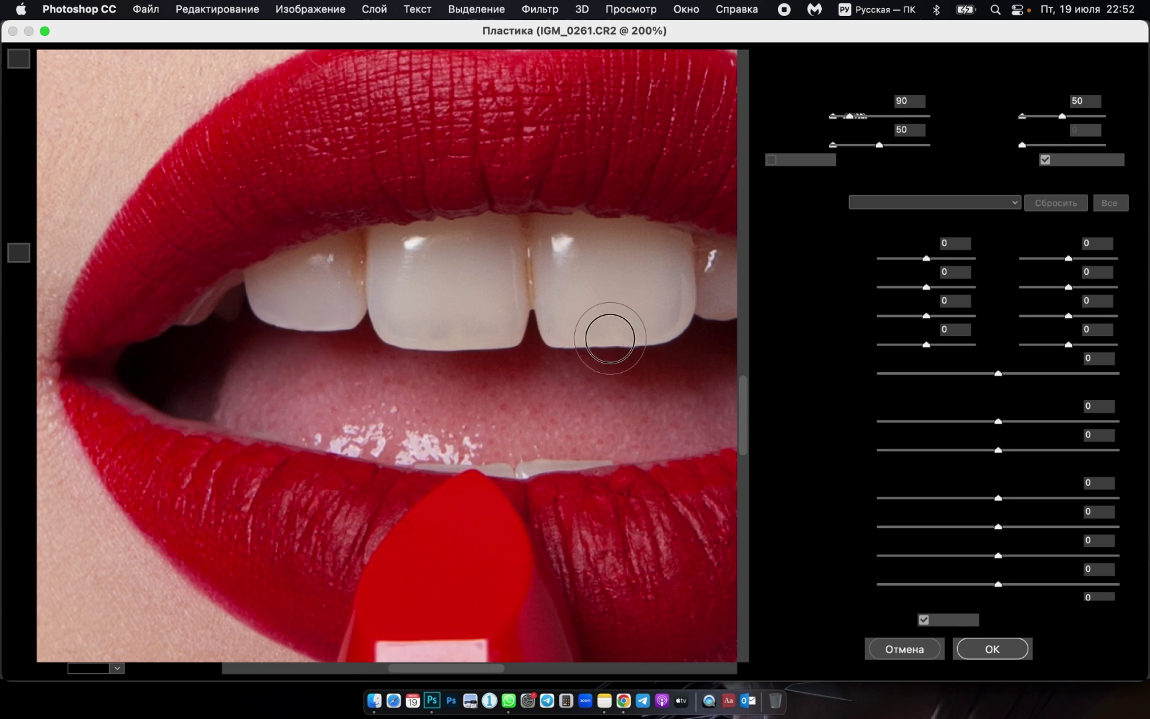
key("bracketright")
key("bracketright")
key("bracketright")
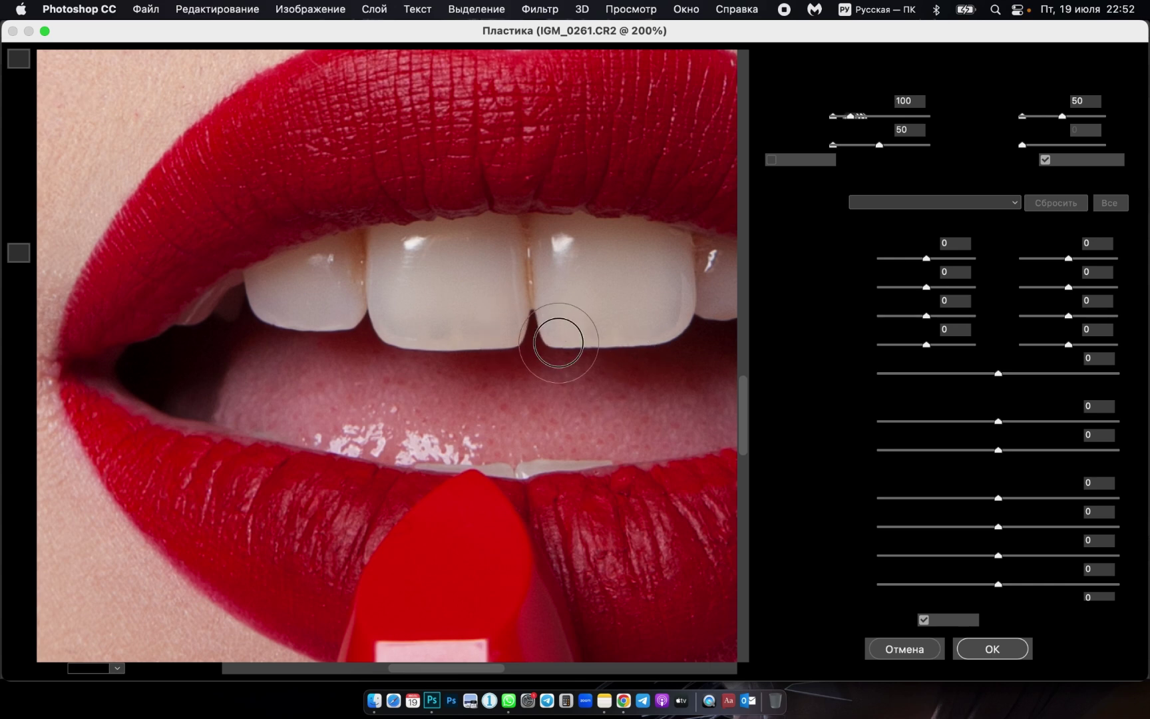
scroll(411, 333, "right", 5)
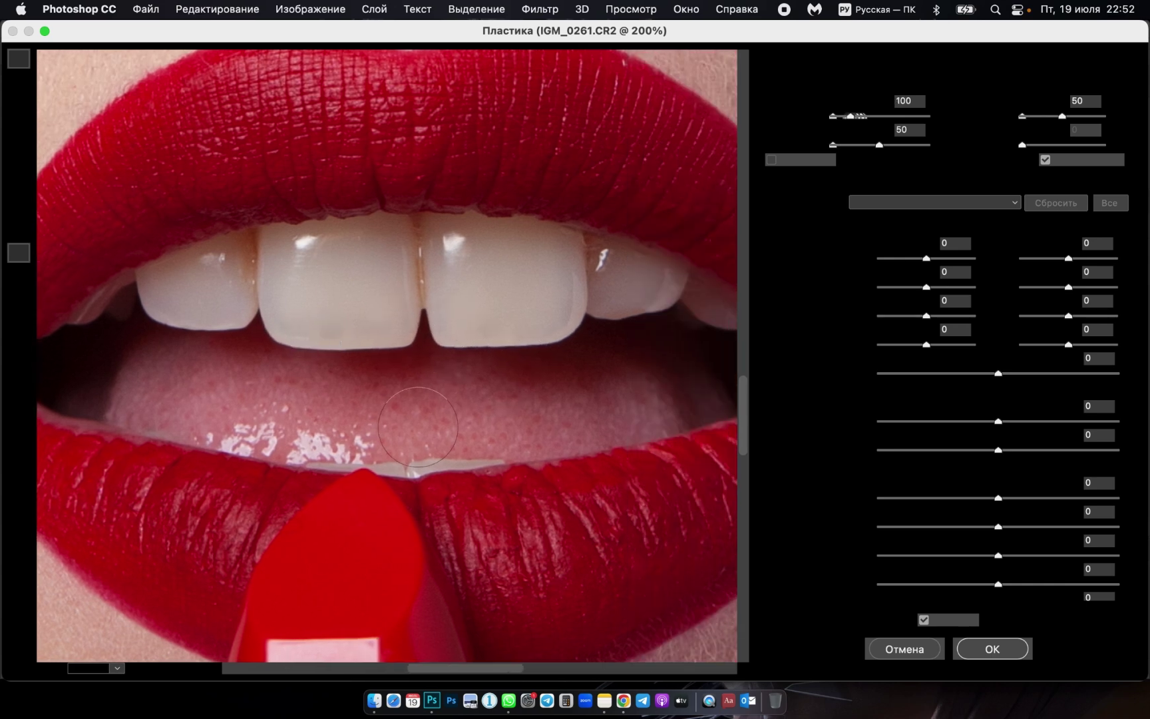
key("bracketleft")
key("bracketleft")
key("bracketleft")
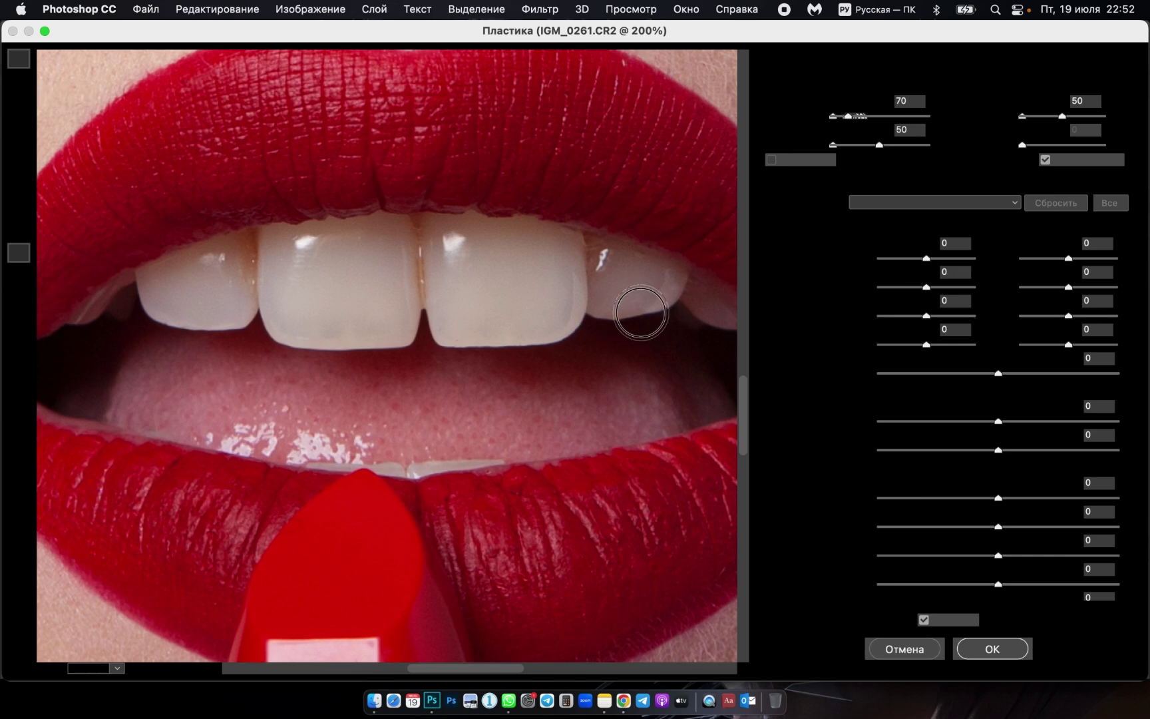
scroll(586, 311, "right", 2)
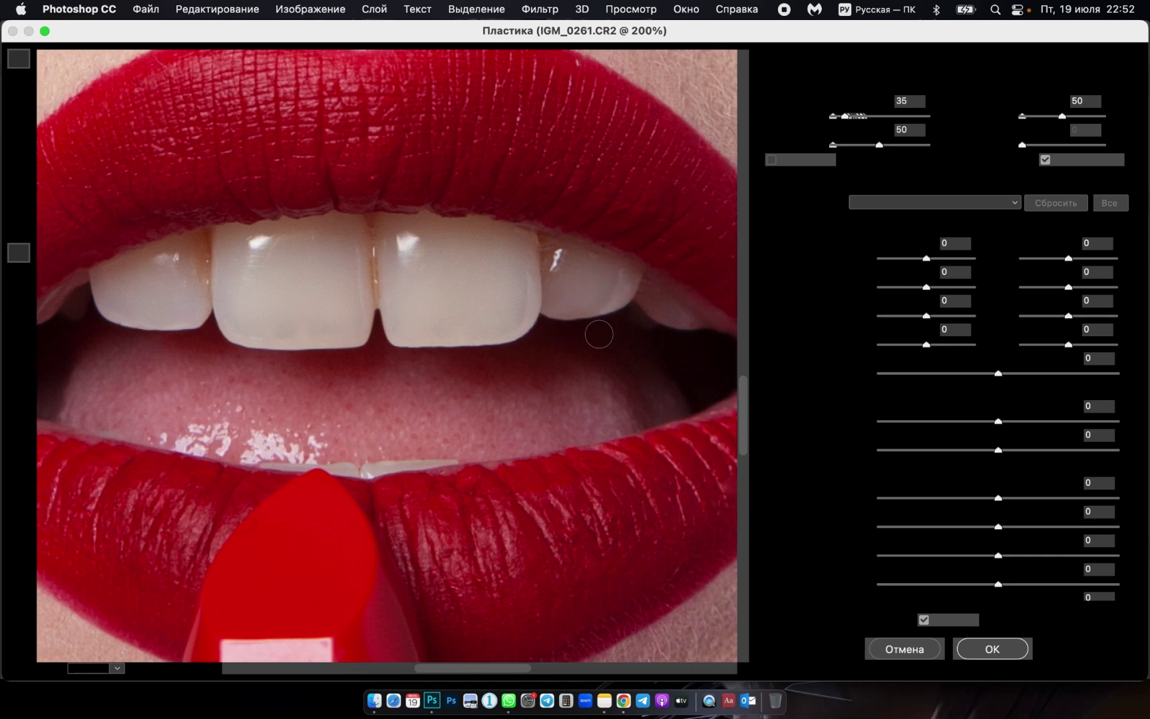
key("bracketright")
key("bracketright")
key("bracketright")
key("bracketright")
key("bracketright")
key("super+minus")
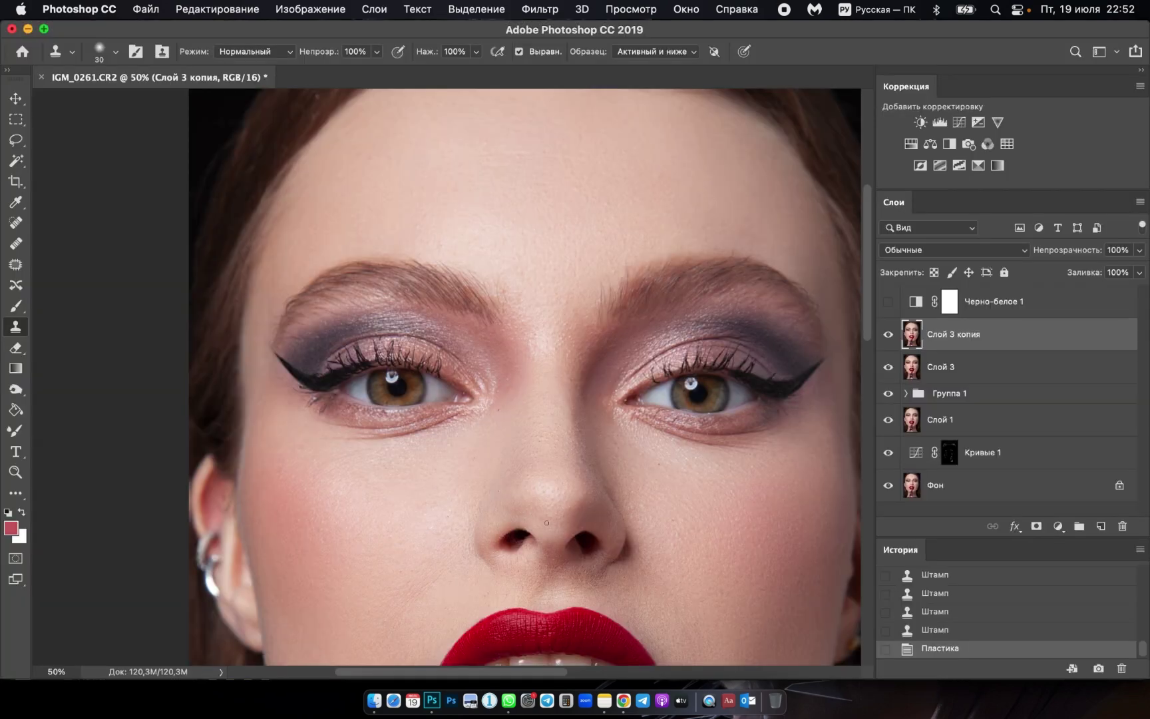
Lasso the left front teeth and copy-paste them onto a new layer, Слой 4.
key("super+minus")
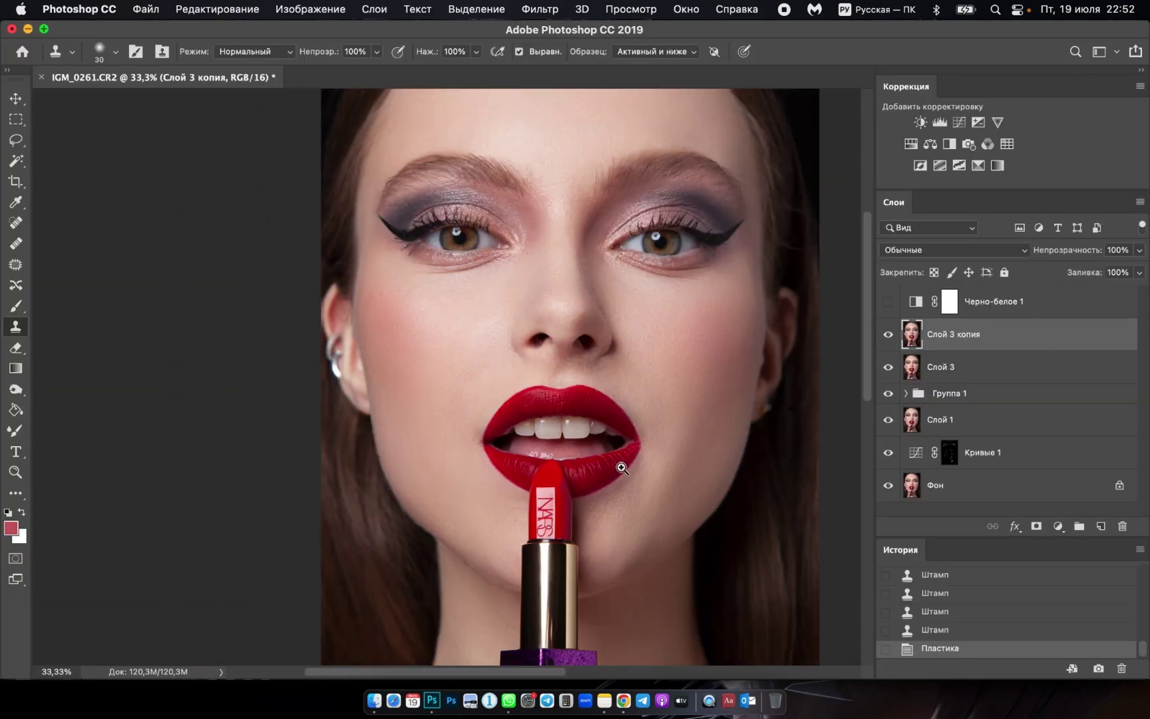
key("super+equal")
key("super+equal")
left_click_drag(608, 431, 593, 417)
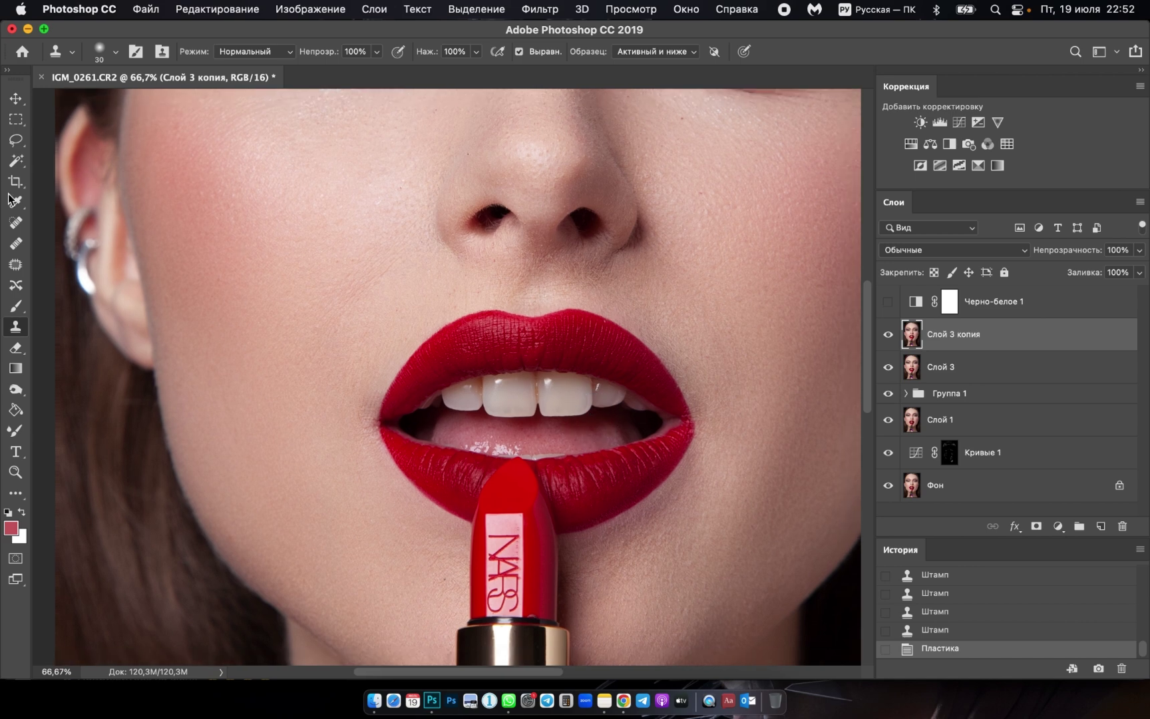
left_click(17, 143)
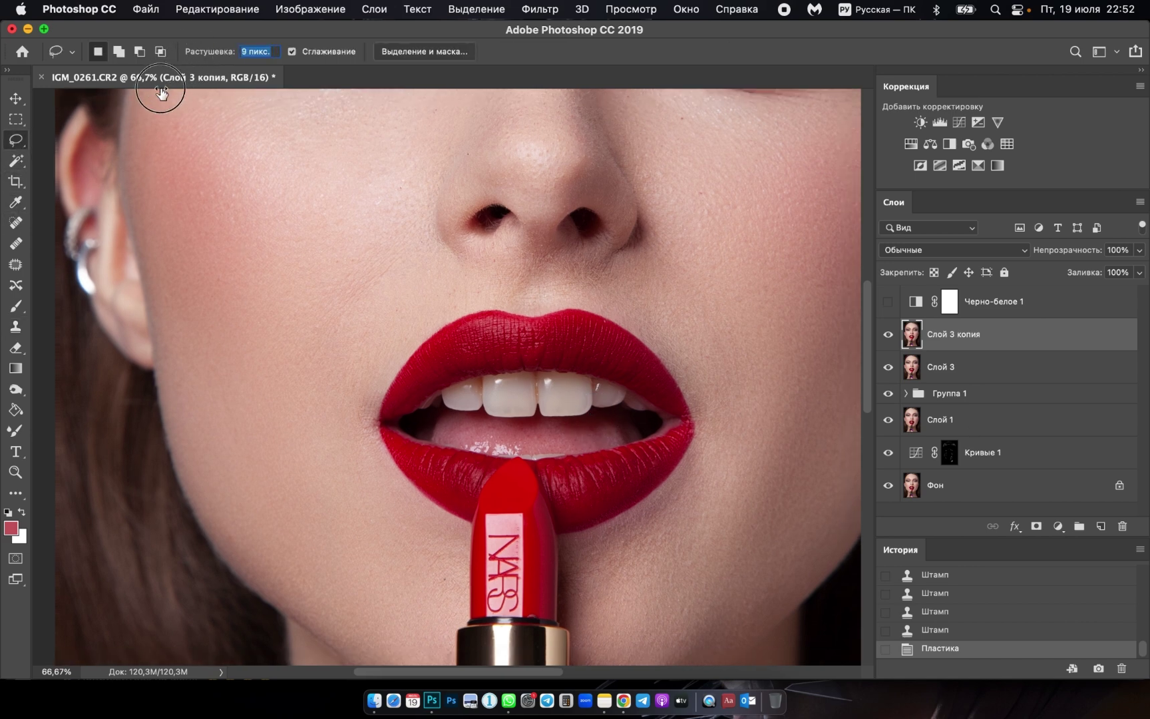
type("6,3")
left_click_drag(453, 392, 515, 395)
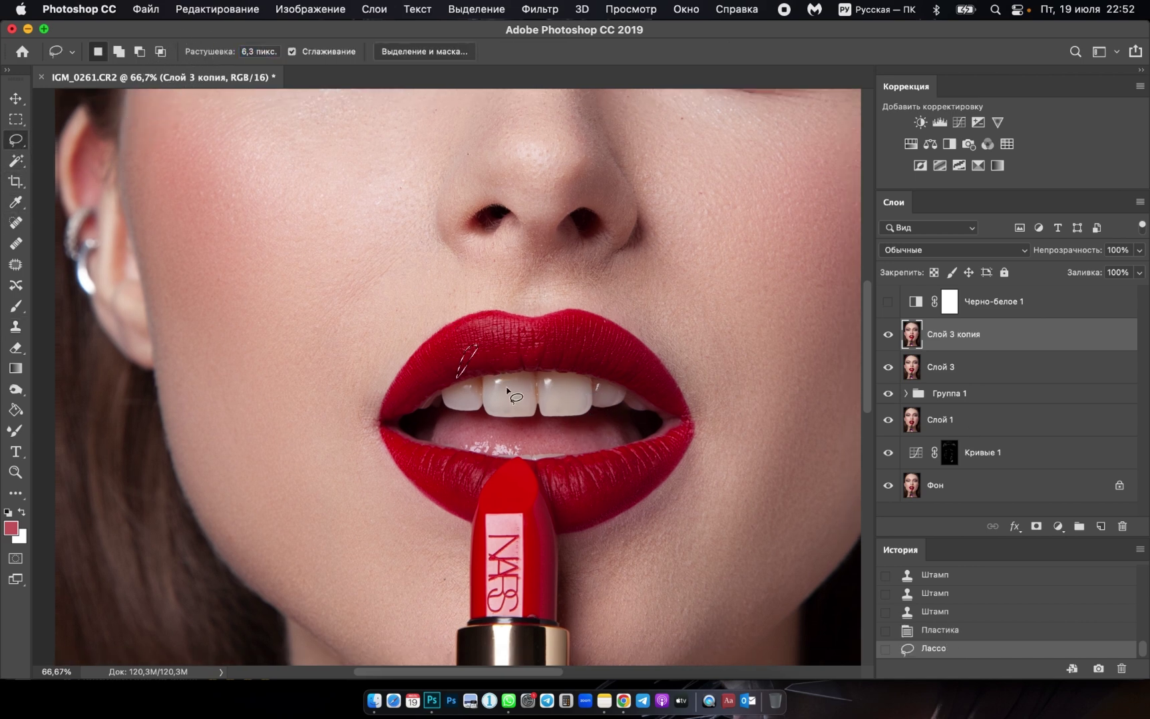
left_click(501, 373)
mouse_move(491, 353)
left_mouse_down()
mouse_move(494, 409)
mouse_move(431, 378)
mouse_move(462, 351)
mouse_move(490, 351)
left_mouse_up()
key("super+c")
key("super+v")
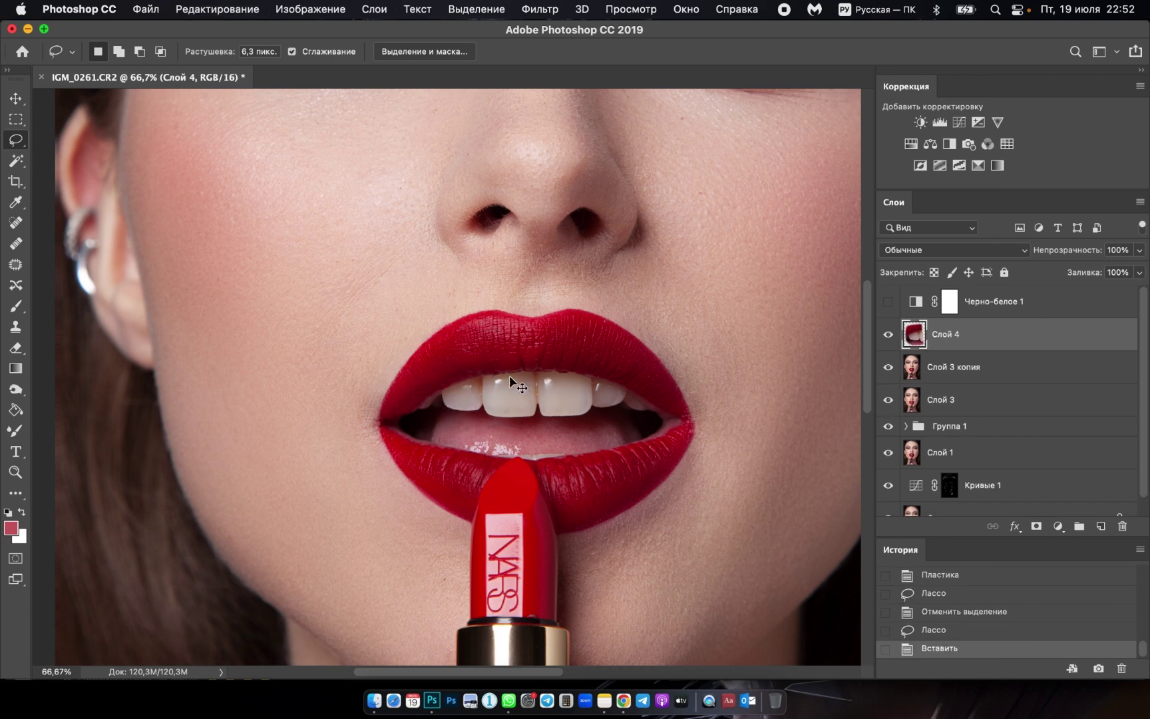
key("super+t")
Flip the pasted teeth horizontally, set Слой 4 to 65% opacity, and align them over the right teeth.
right_click(479, 400)
left_click(574, 637)
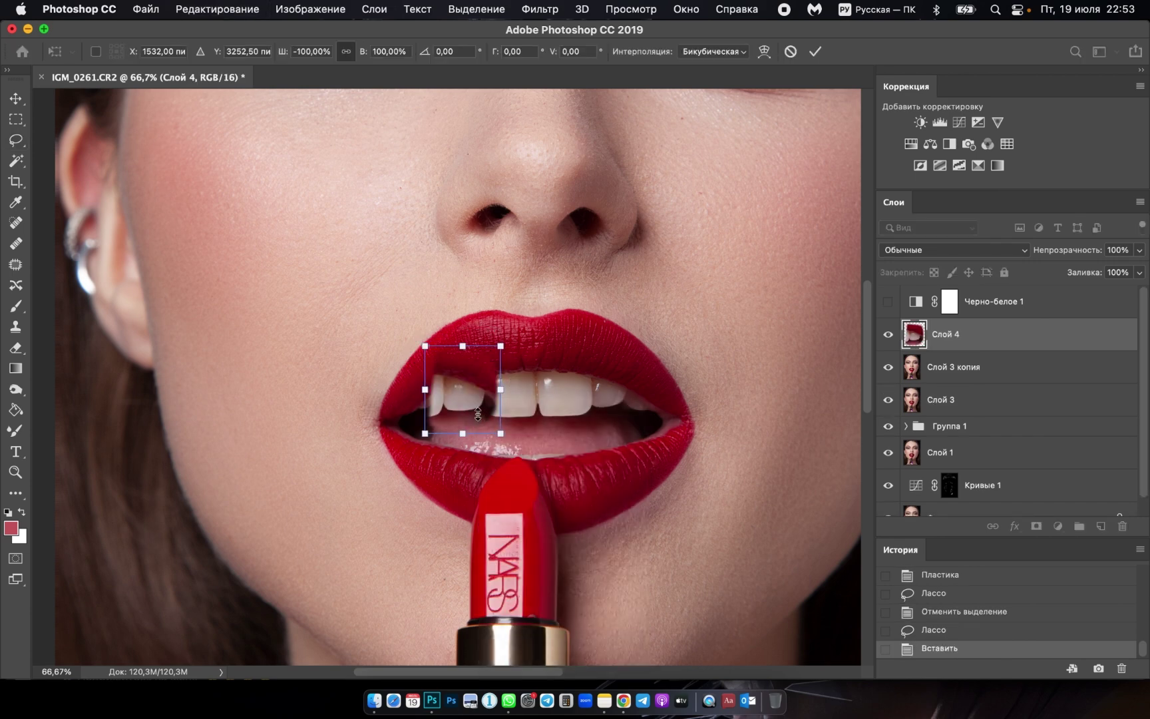
left_click_drag(484, 407, 616, 402)
left_click(586, 405)
left_click_drag(1080, 253, 1053, 253)
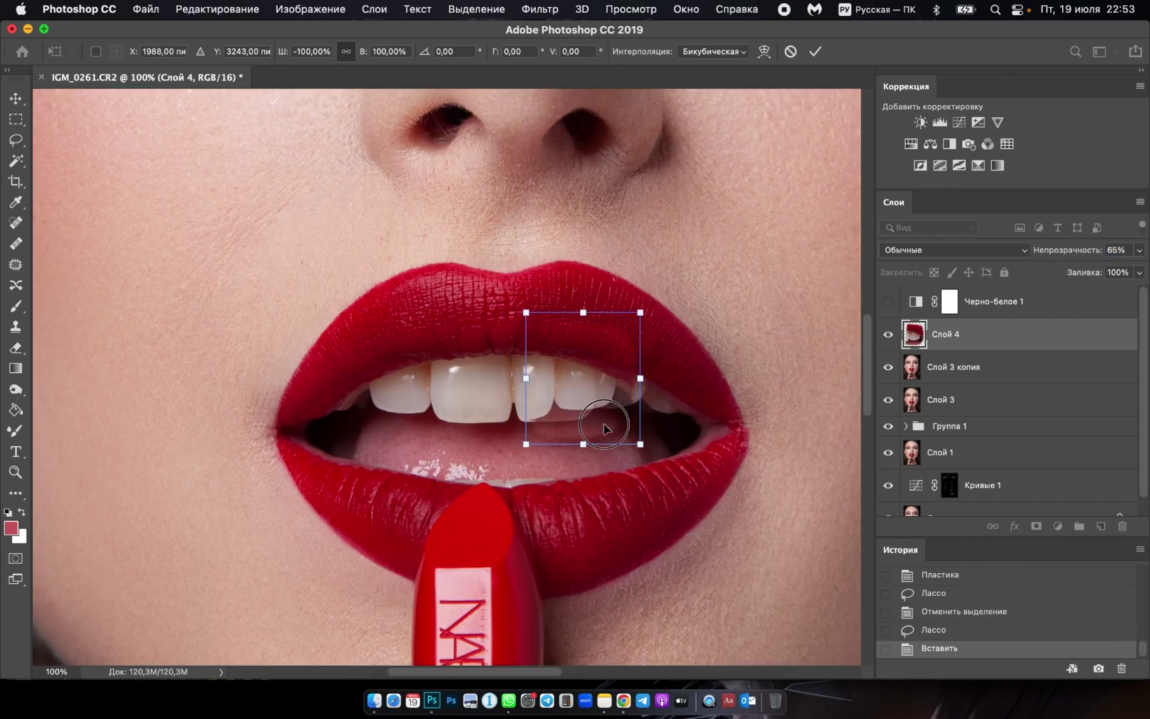
mouse_move(604, 424)
left_mouse_down()
mouse_move(608, 443)
mouse_move(640, 439)
left_mouse_up()
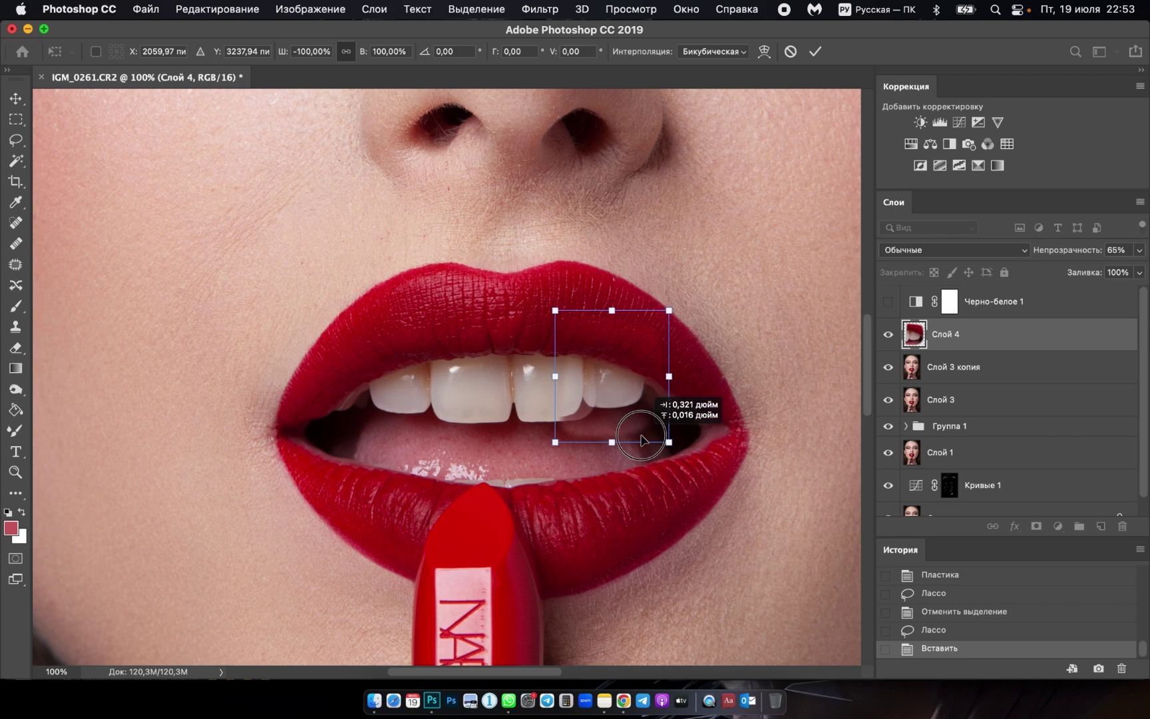
left_click_drag(641, 439, 641, 439)
left_click(816, 51)
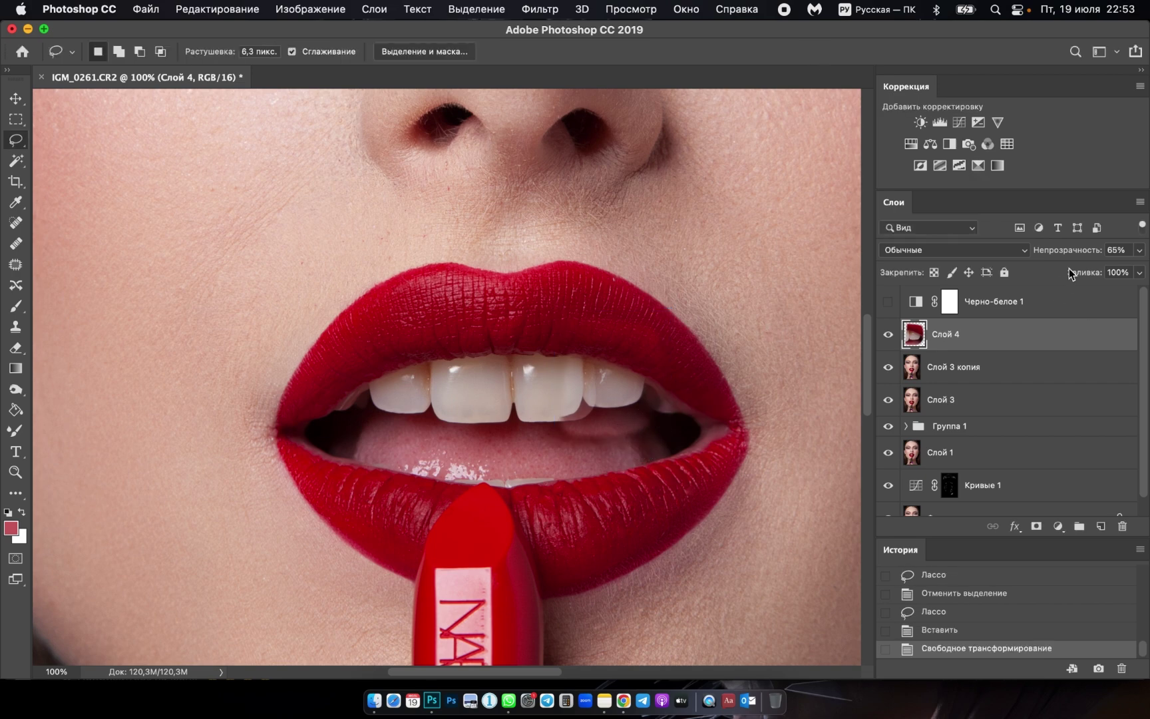
Return Слой 4 to 100% opacity and add a layer mask.
left_click_drag(1065, 250, 1142, 256)
left_click(652, 348, "super")
left_click(639, 372, "alt+super")
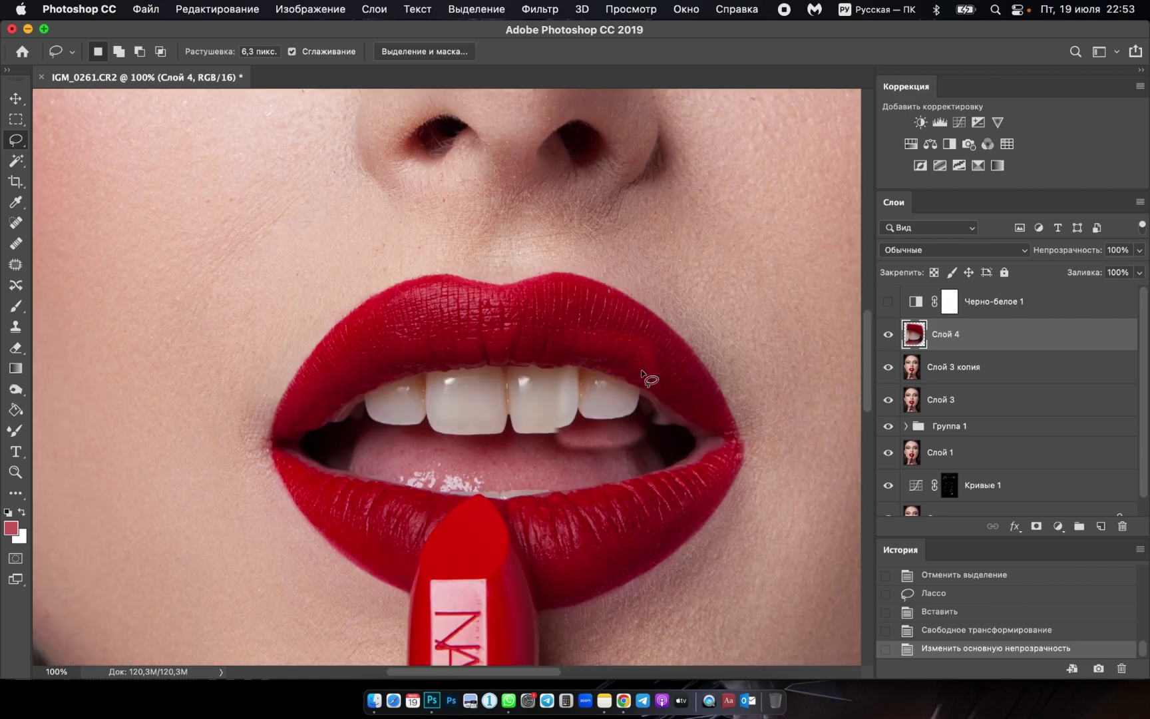
left_click(14, 312)
left_click_drag(577, 338, 621, 342)
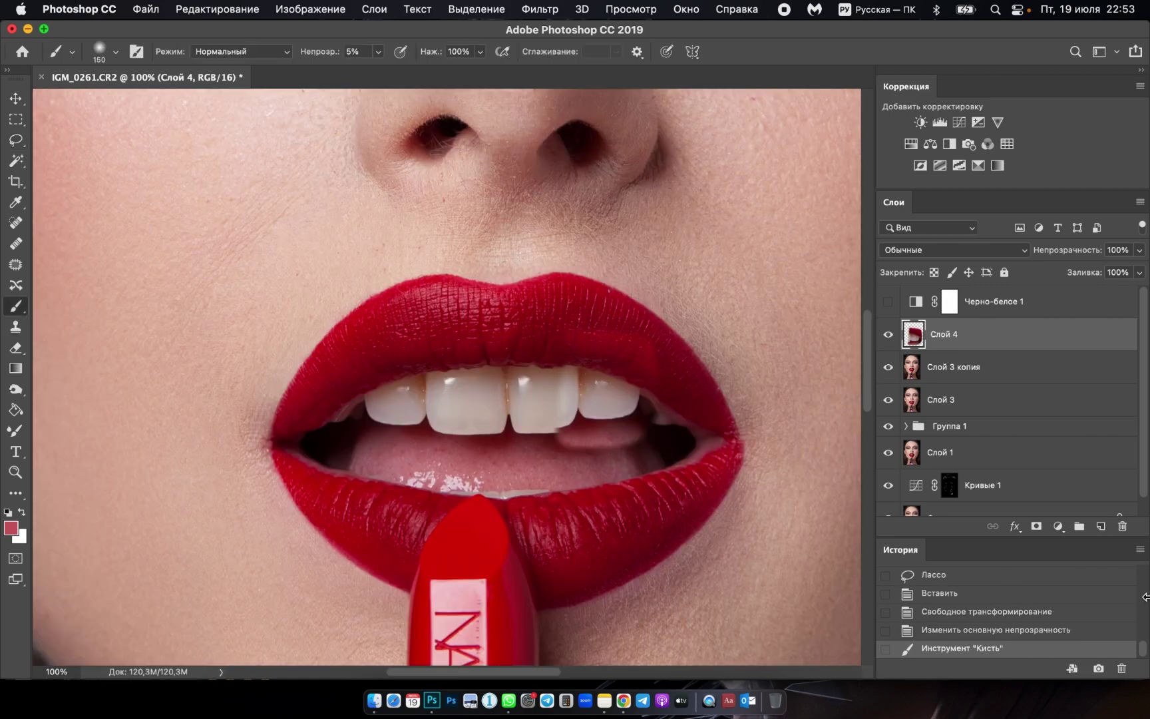
left_click(947, 637)
left_click(1036, 526)
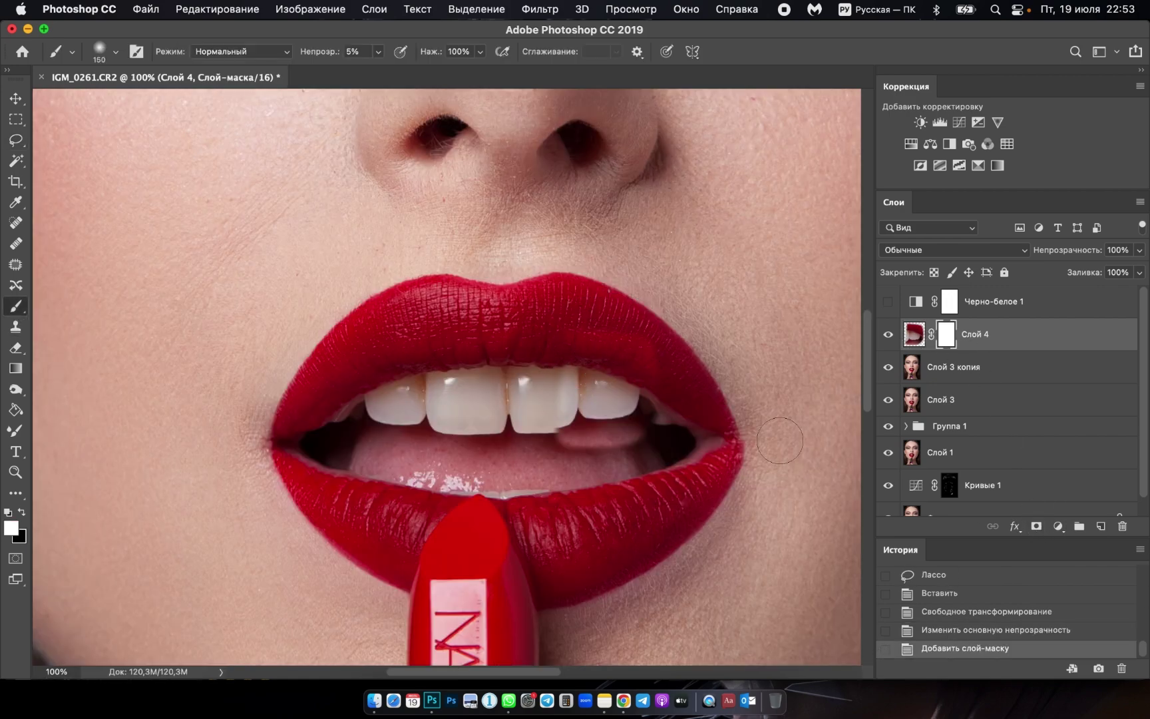
Paint on the mask at full strength with a 50–80 brush to hide the copy's hard edges.
left_click_drag(654, 339, 599, 307)
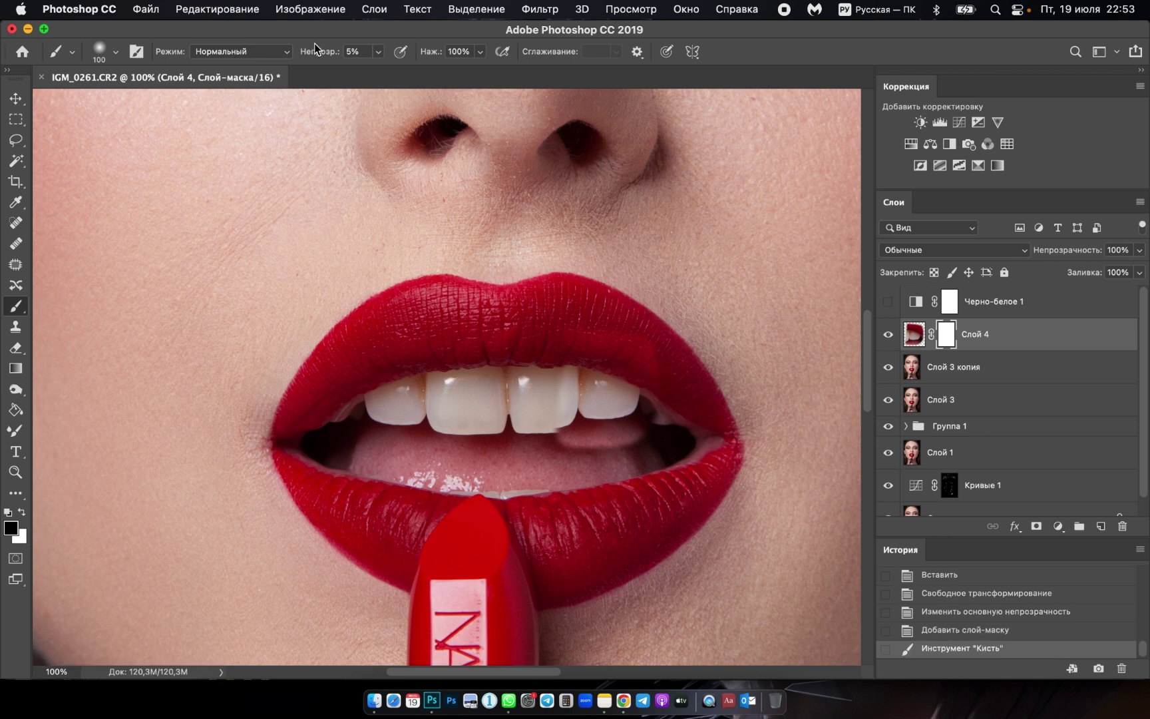
key("0")
mouse_move(655, 347)
left_mouse_down()
mouse_move(557, 325)
mouse_move(552, 385)
mouse_move(566, 442)
left_mouse_up()
key("bracketright")
key("bracketright")
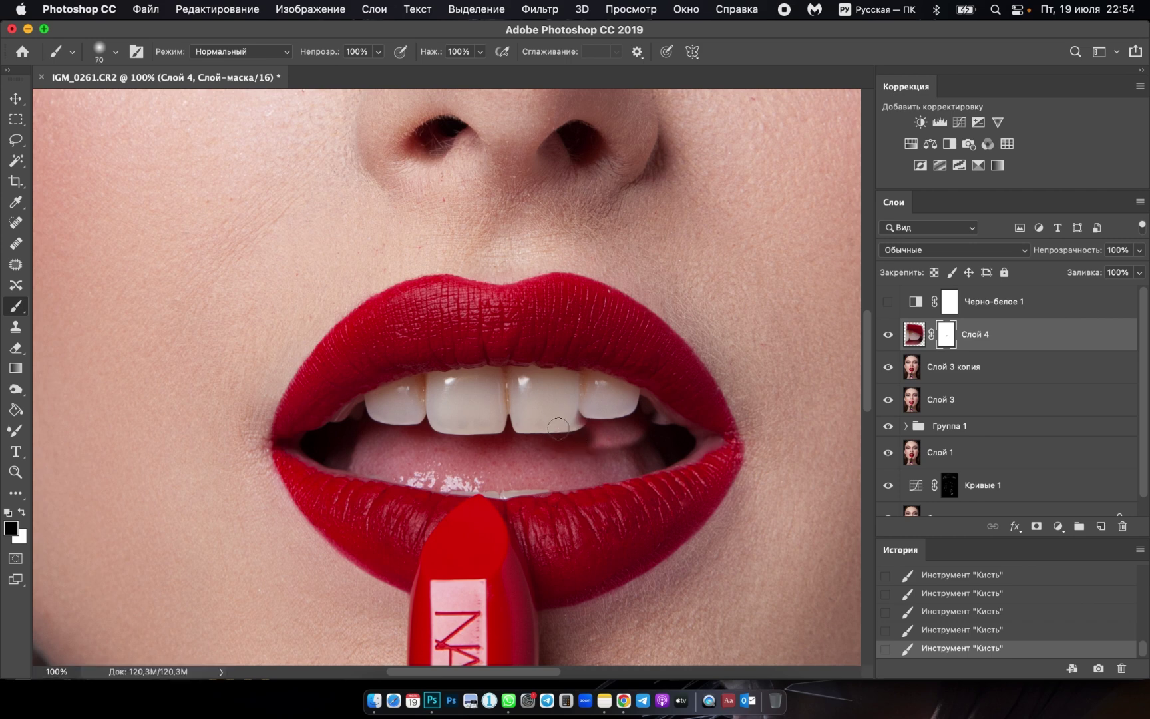
key("bracketleft")
key("bracketleft")
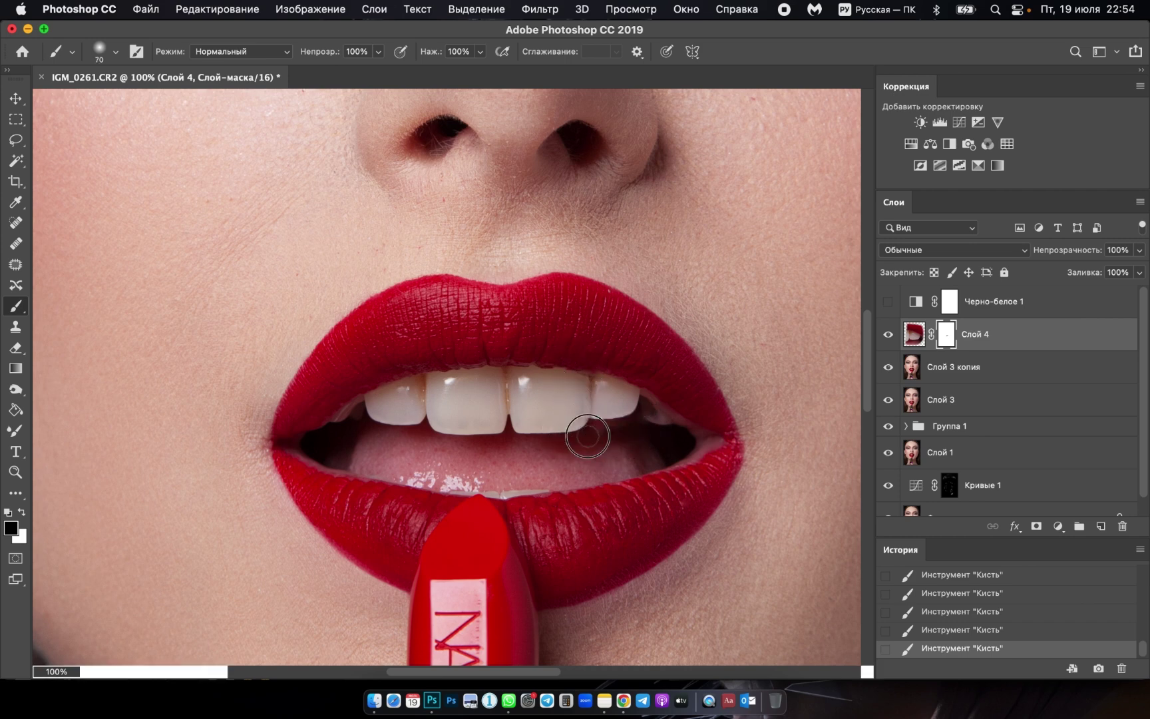
key("bracketleft")
left_click_drag(576, 386, 581, 415)
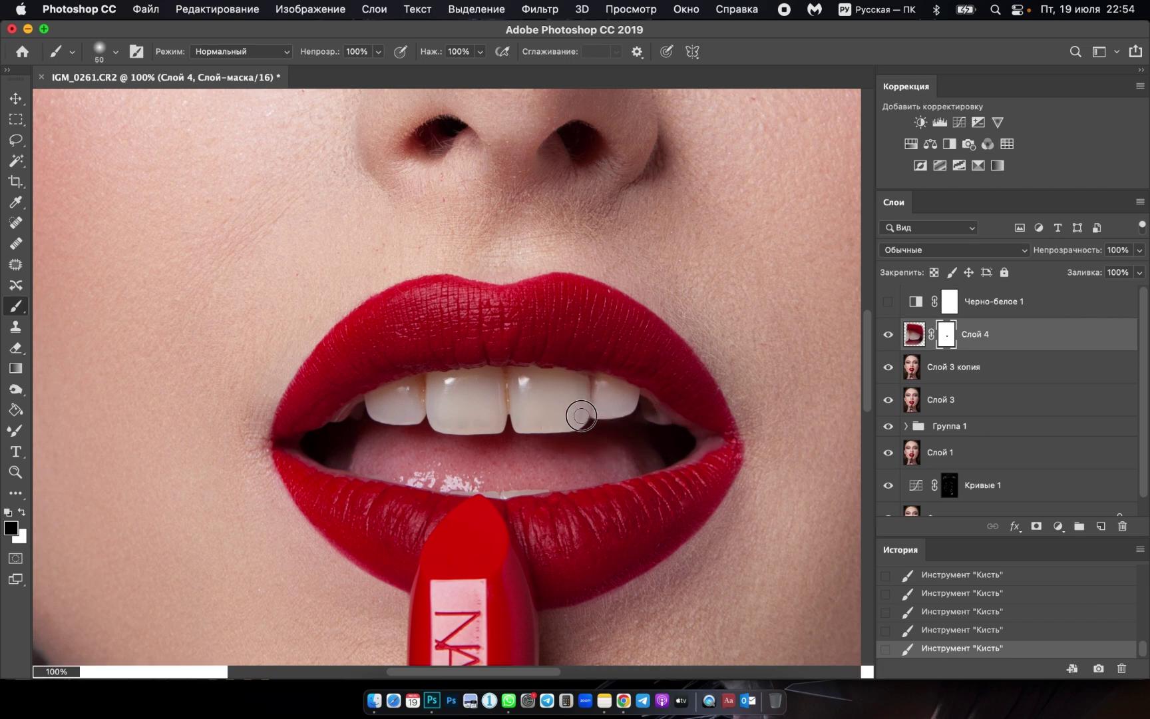
key("bracketleft")
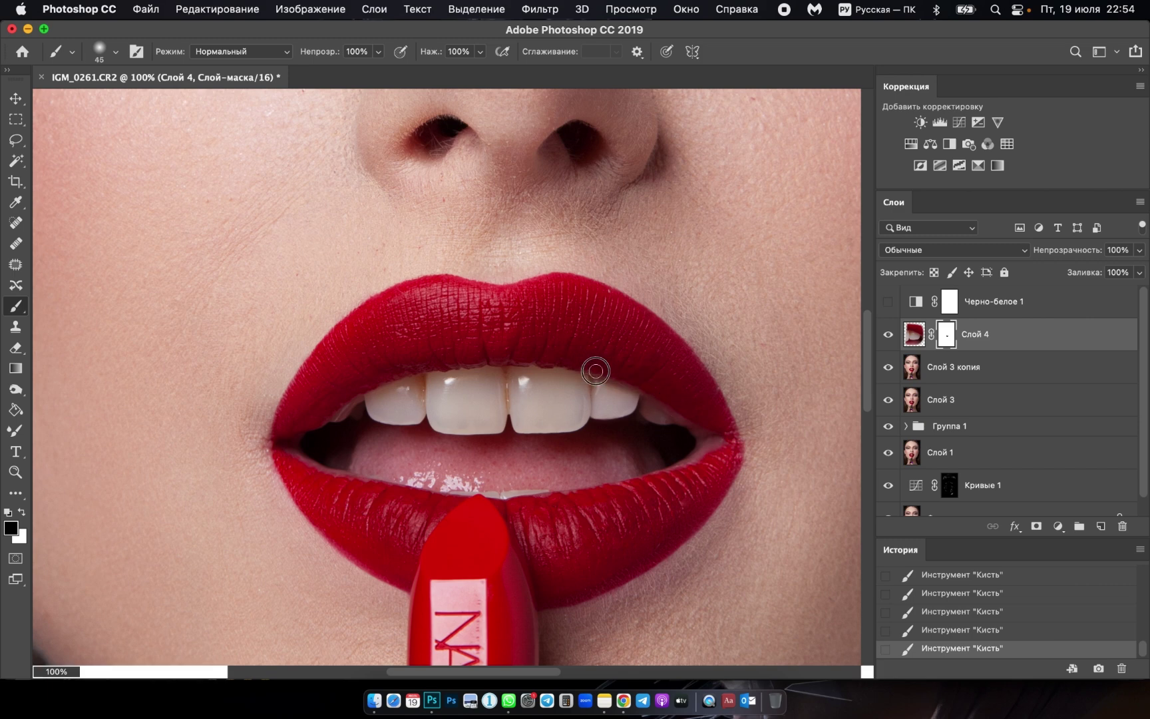
Refine the mask over the right teeth and upper lip with a 90 brush, then compare.
key("bracketright")
key("bracketright")
key("x")
mouse_move(655, 394)
left_mouse_down()
mouse_move(569, 349)
mouse_move(650, 380)
left_mouse_up()
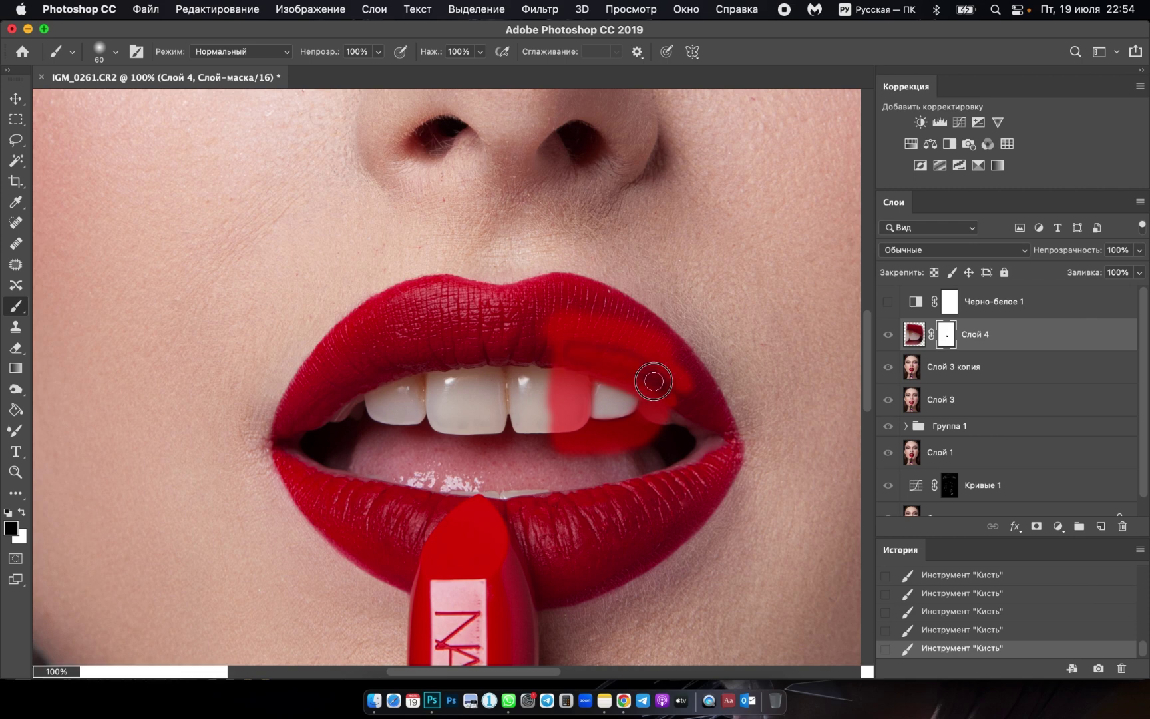
key("bracketright")
key("bracketright")
key("bracketright")
mouse_move(590, 336)
left_mouse_down()
mouse_move(623, 354)
mouse_move(607, 346)
mouse_move(663, 406)
mouse_move(559, 372)
mouse_move(662, 398)
mouse_move(613, 445)
left_mouse_up()
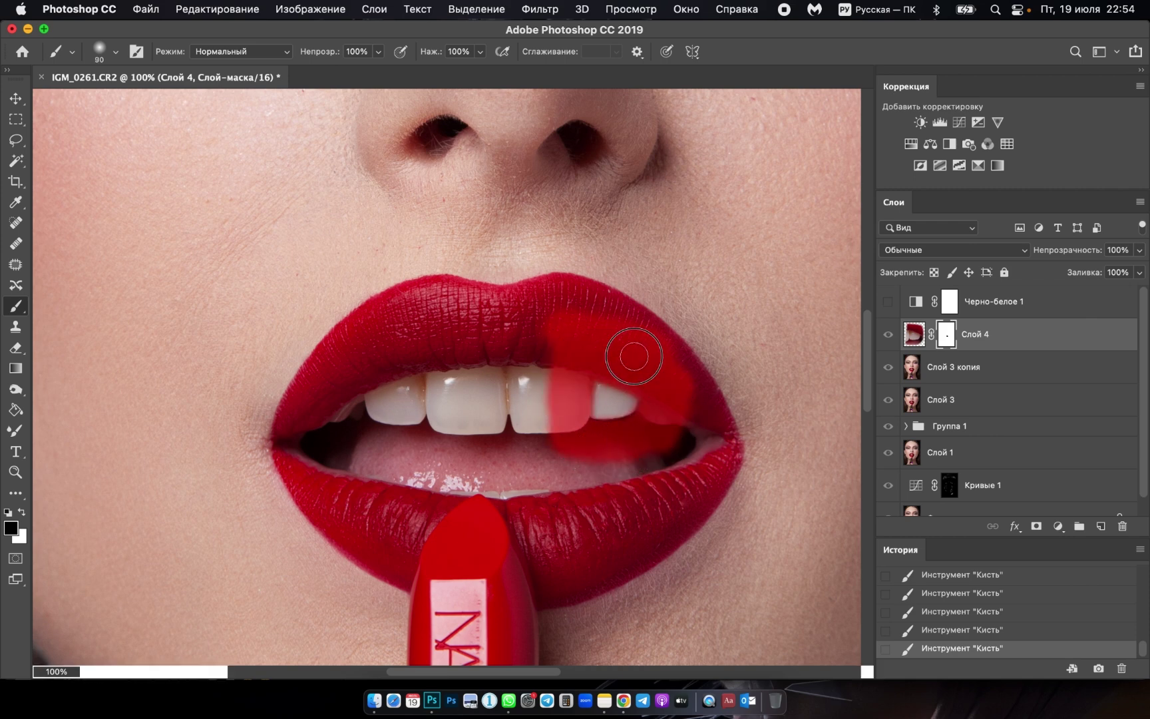
key("backslash")
left_click(888, 335)
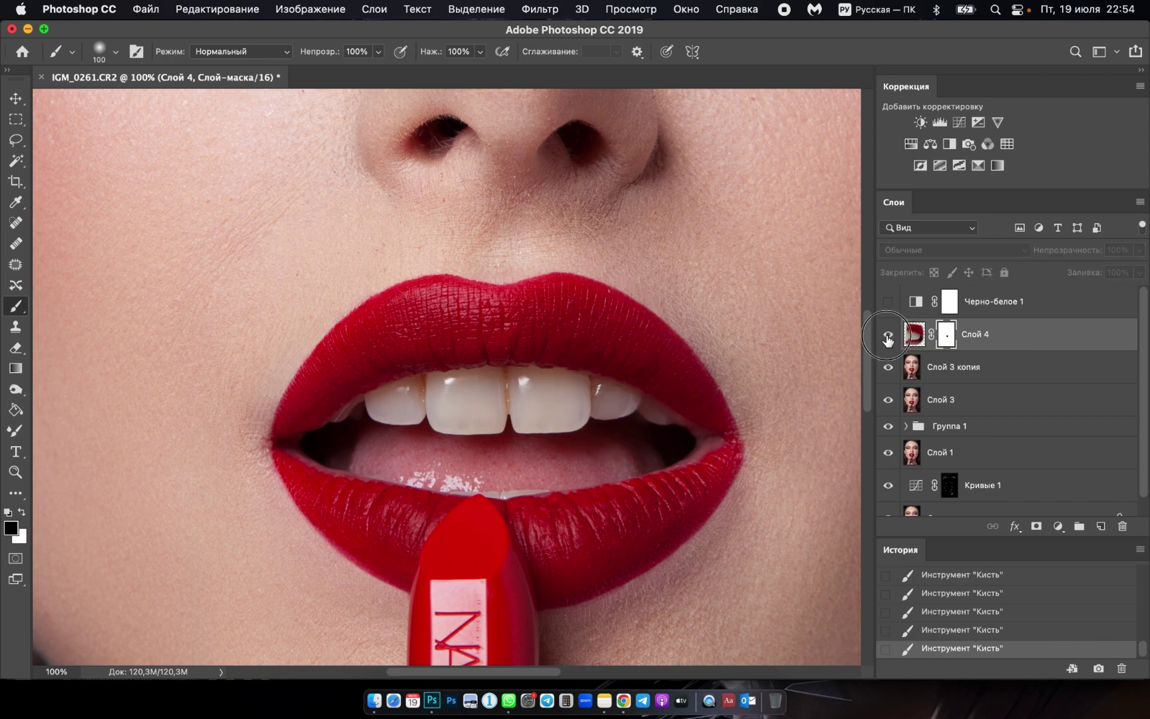
scroll(521, 380, "down", 3)
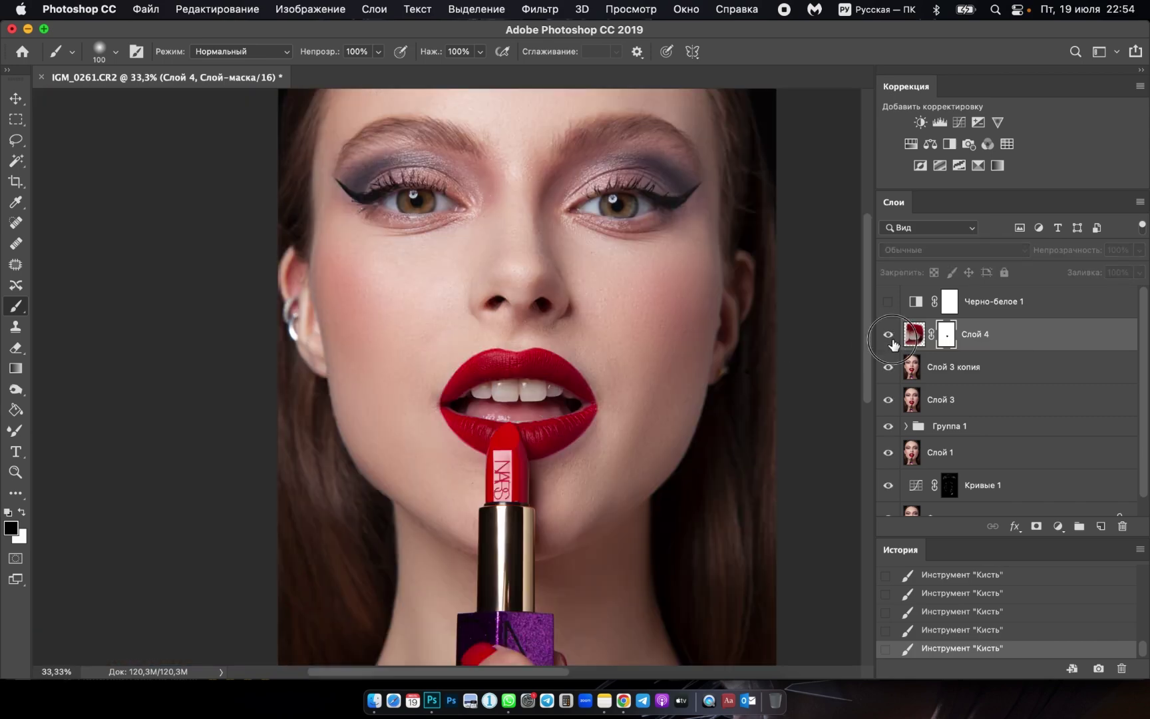
scroll(575, 394, "up", 1)
scroll(575, 394, "up", 1)
Delete the old mirrored teeth layer and lasso the left teeth again.
left_click_drag(965, 336, 1122, 526)
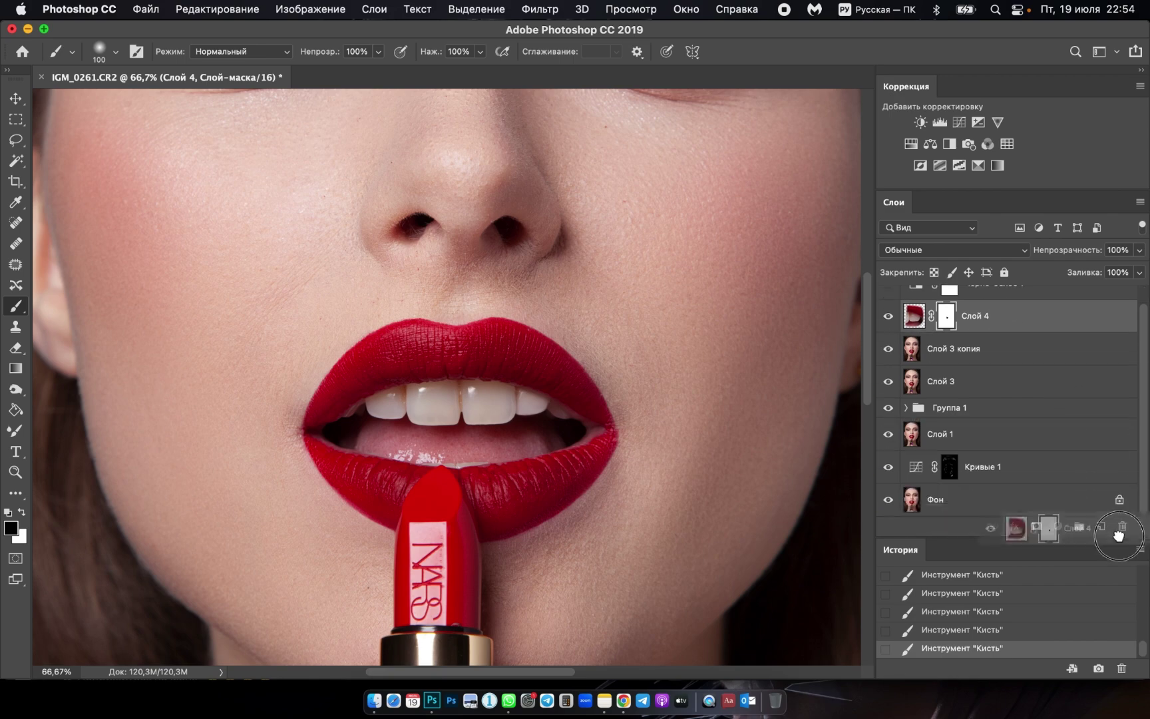
scroll(470, 431, "up", 1)
scroll(536, 421, "up", 1)
left_click_drag(536, 421, 464, 411)
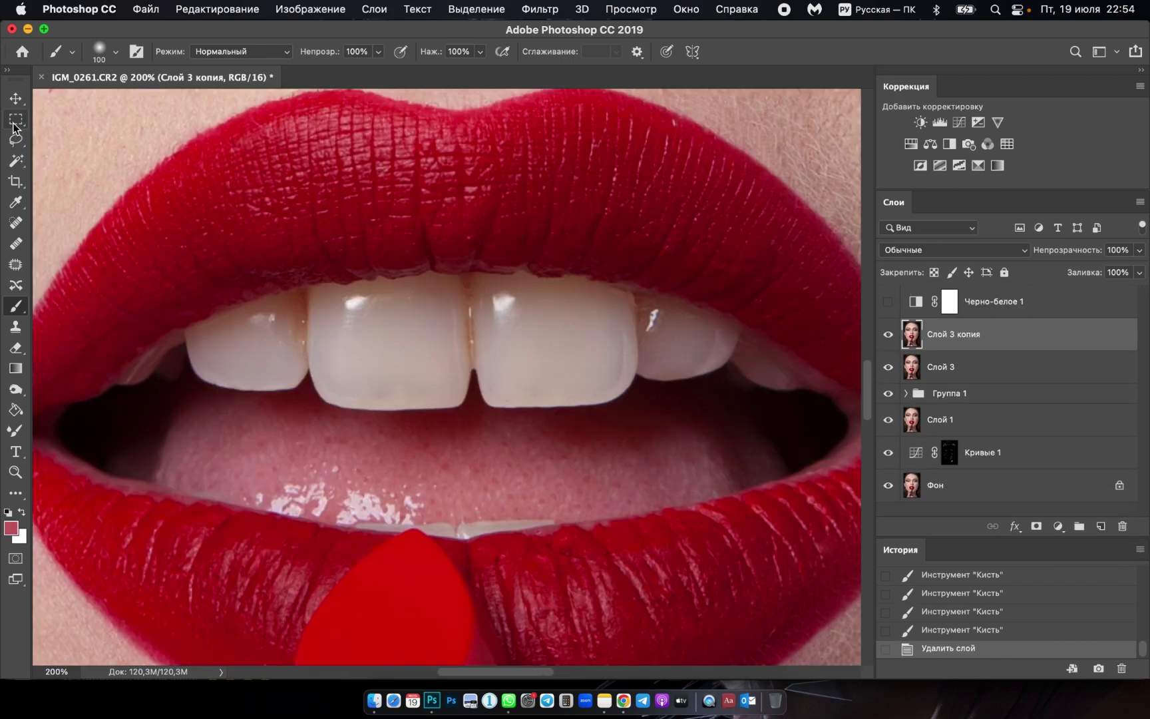
left_click(15, 138)
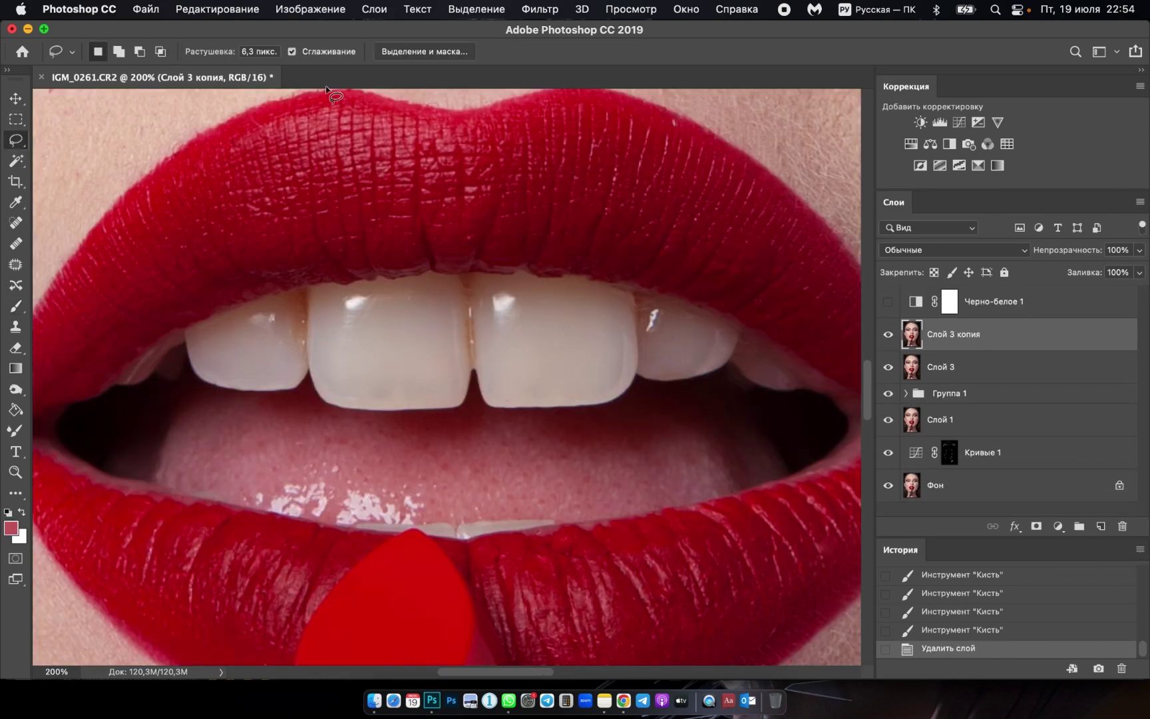
mouse_move(313, 213)
left_mouse_down()
mouse_move(246, 223)
mouse_move(308, 193)
mouse_move(405, 361)
mouse_move(448, 364)
left_mouse_up()
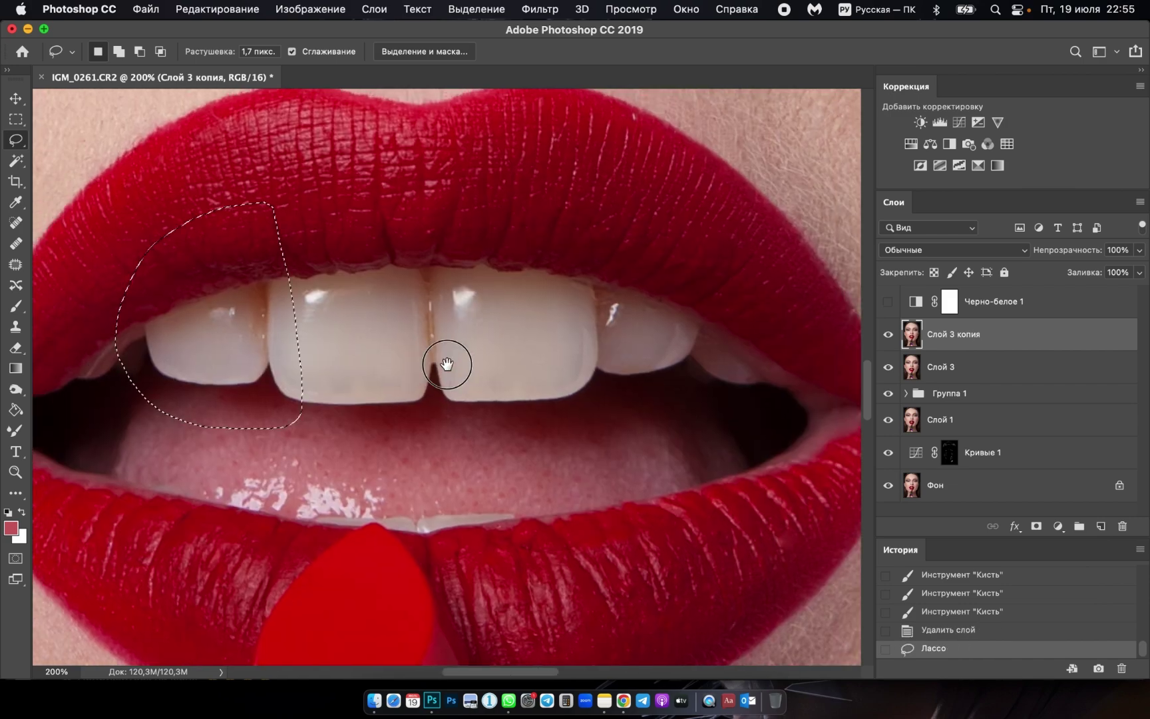
Paste the left teeth as a new layer, flip it horizontally and align it on the right at 51% opacity.
key("ctrl+c")
key("ctrl+v")
key("ctrl+t")
left_click(267, 591)
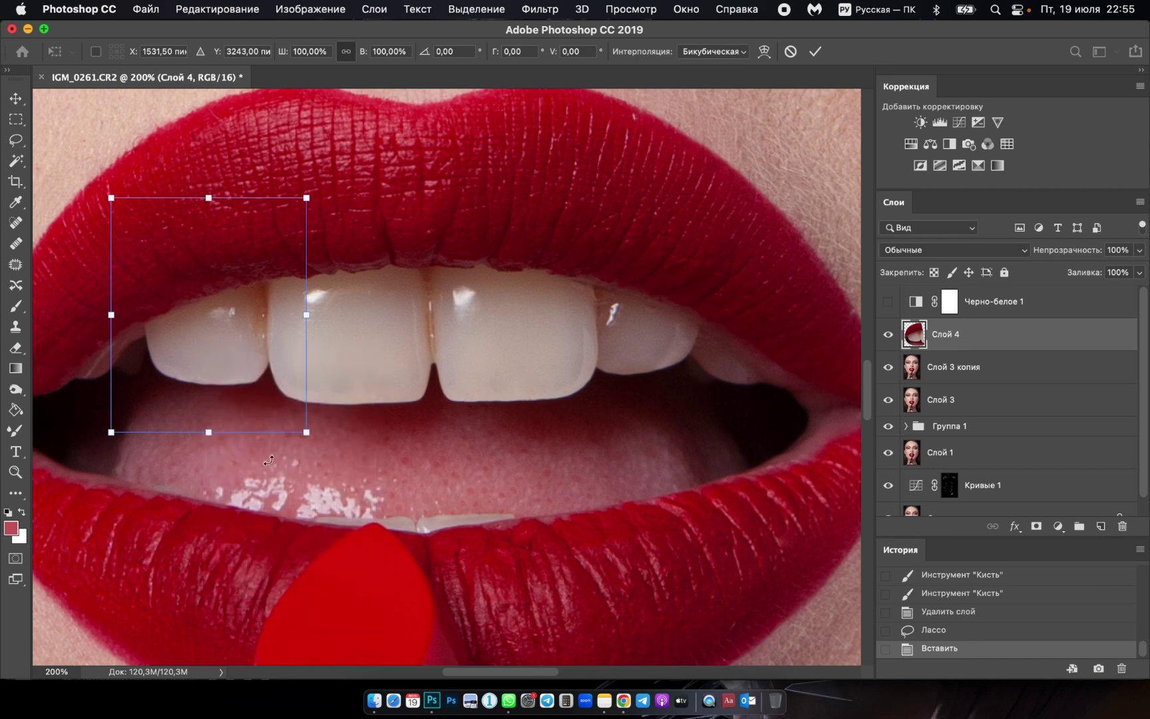
left_click_drag(274, 365, 726, 366)
left_click_drag(1099, 257, 1042, 256)
left_click_drag(711, 377, 696, 377)
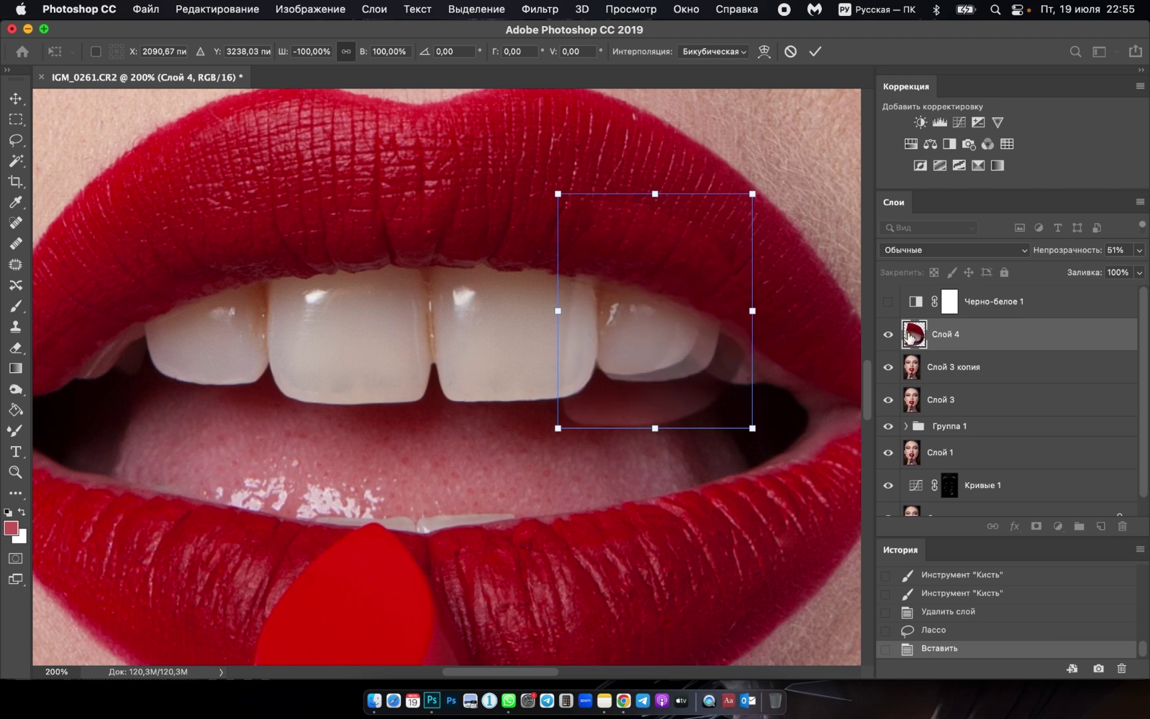
key("Return")
Toggle the mirrored teeth copy to compare, then restore it to full opacity.
left_click(885, 335)
left_click(885, 334)
left_click(885, 334)
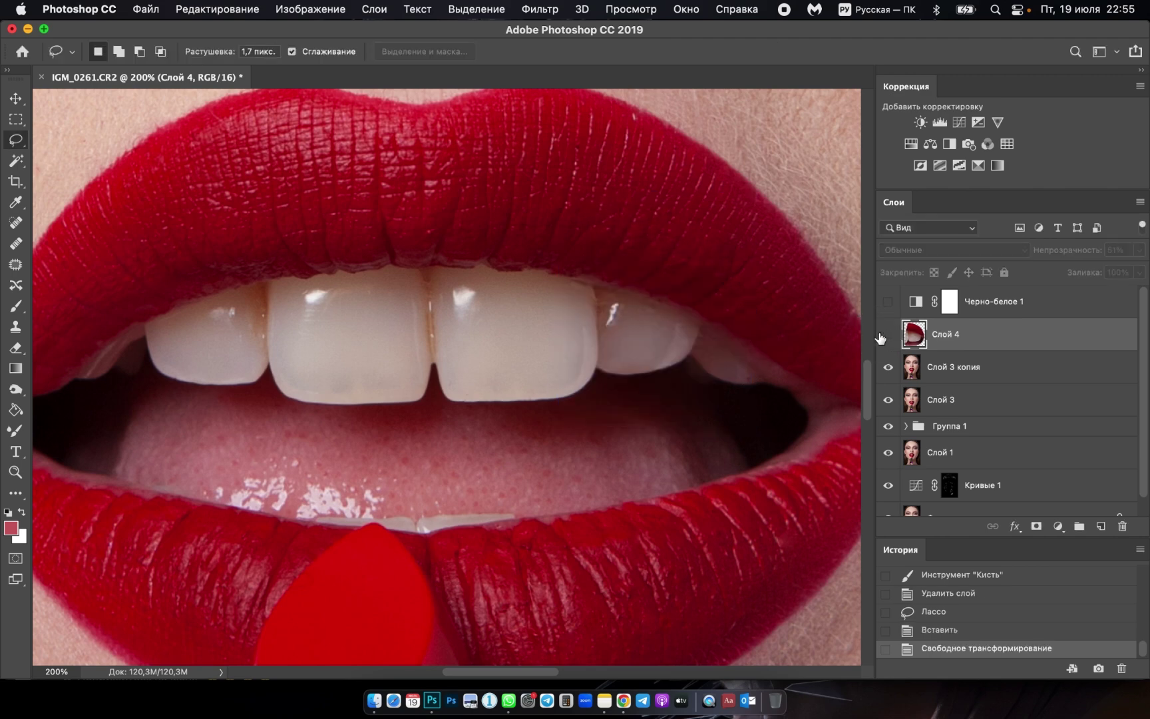
left_click(885, 335)
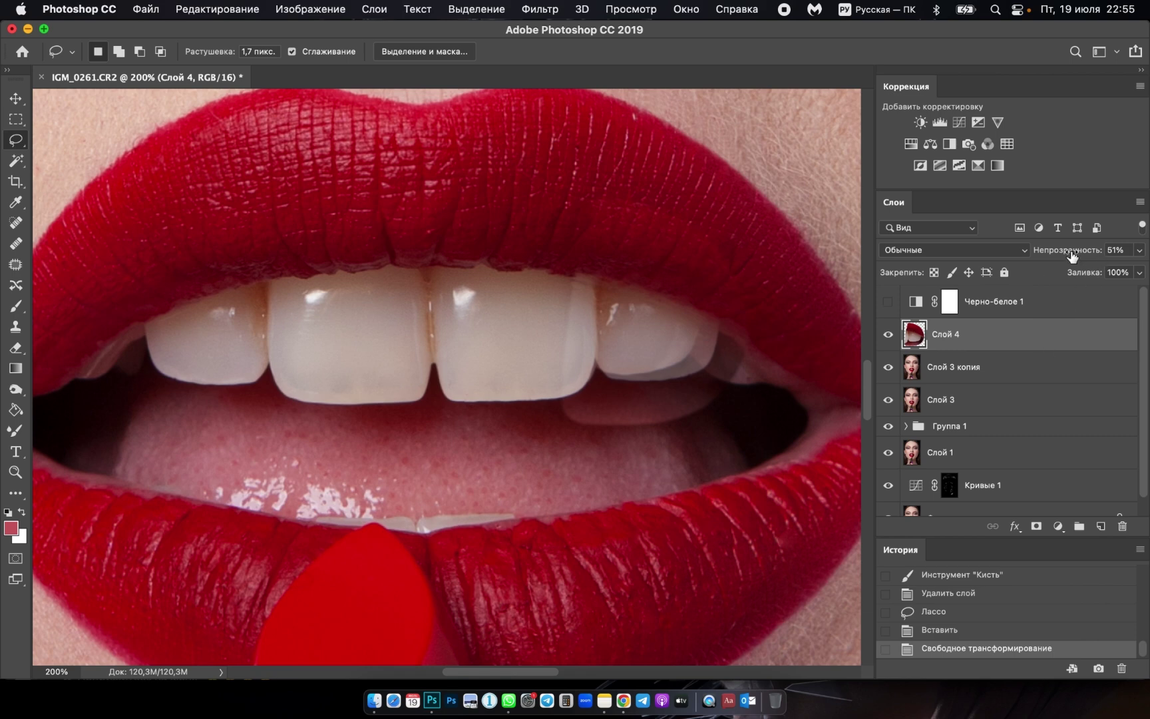
key("0")
Add a white mask to Слой 4 and paint out its edges and the ghost overlap below the right tooth.
key("b")
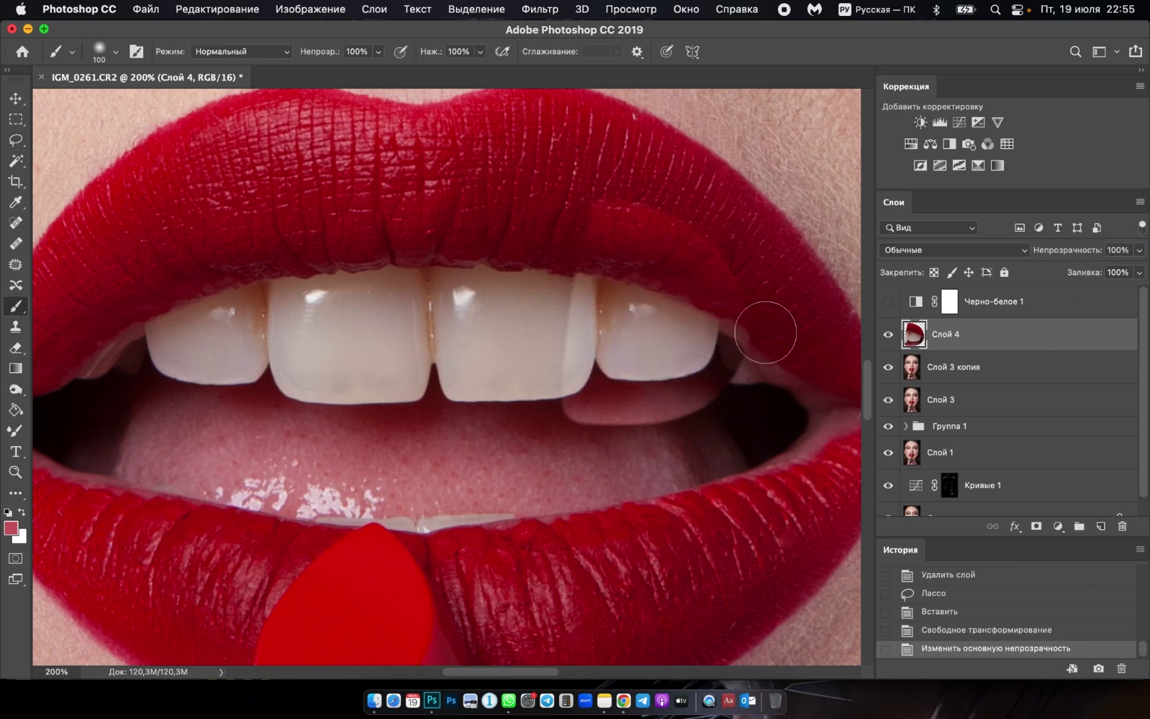
left_click(1035, 527)
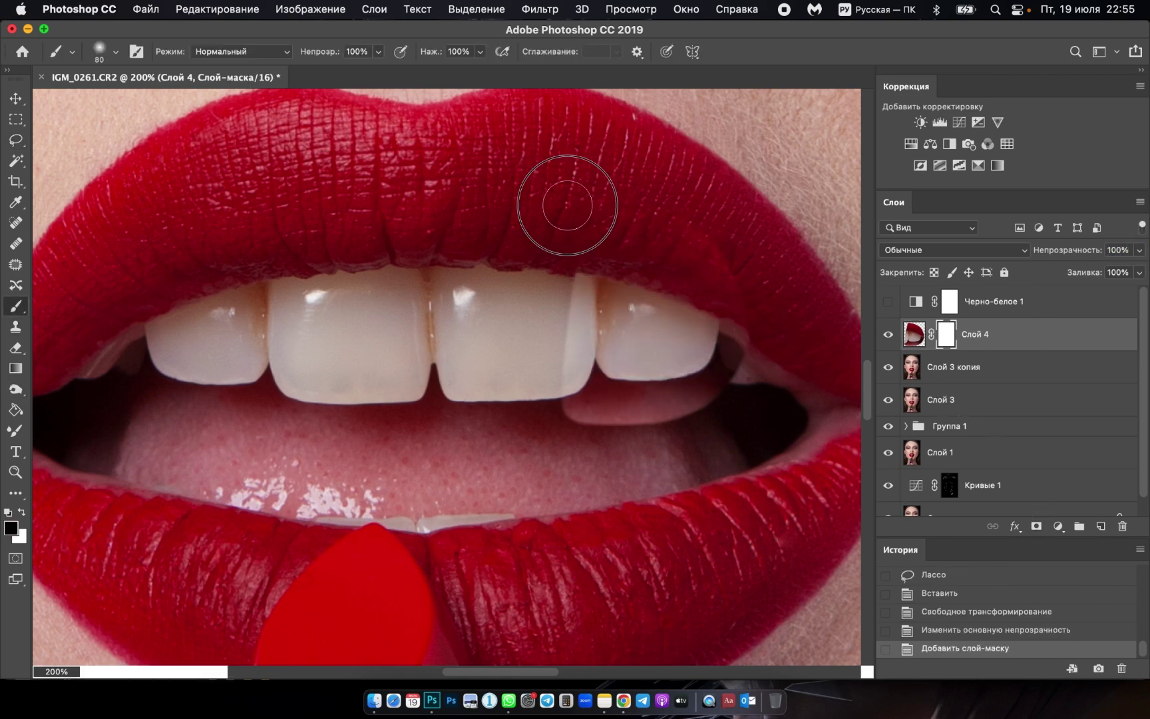
left_click_drag(673, 245, 722, 265)
key("bracketleft")
key("bracketleft")
key("bracketleft")
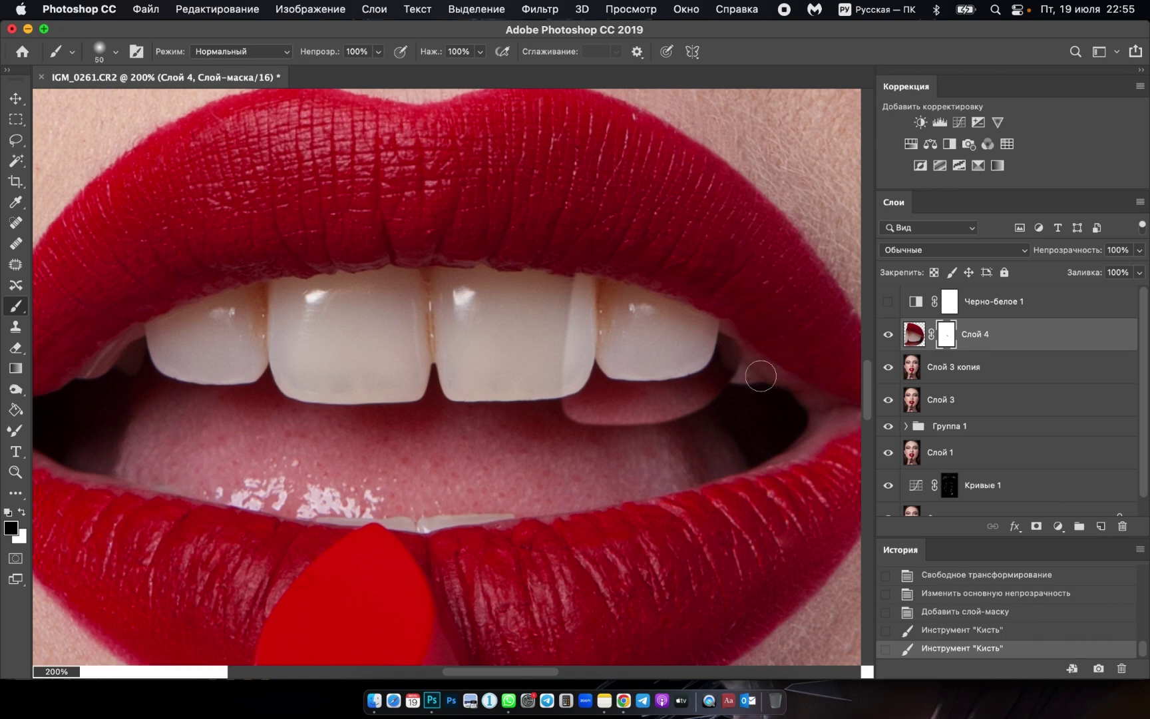
left_click(760, 374)
left_click(750, 336)
left_click(739, 313)
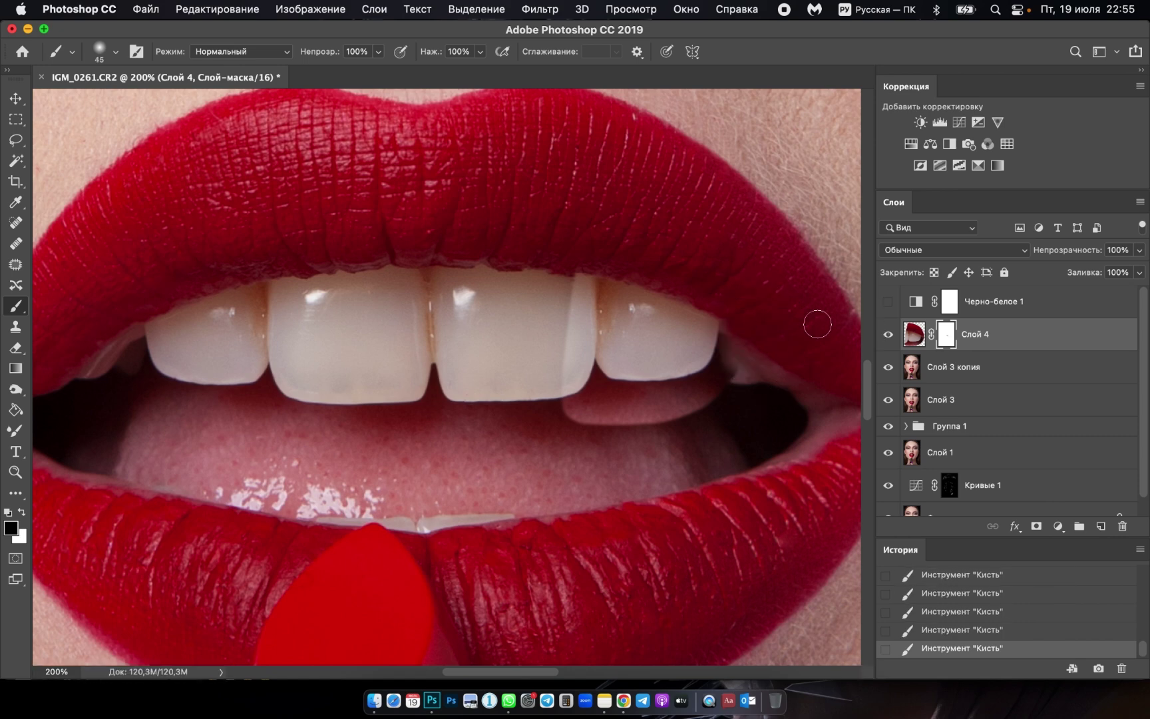
left_click_drag(736, 360, 565, 406)
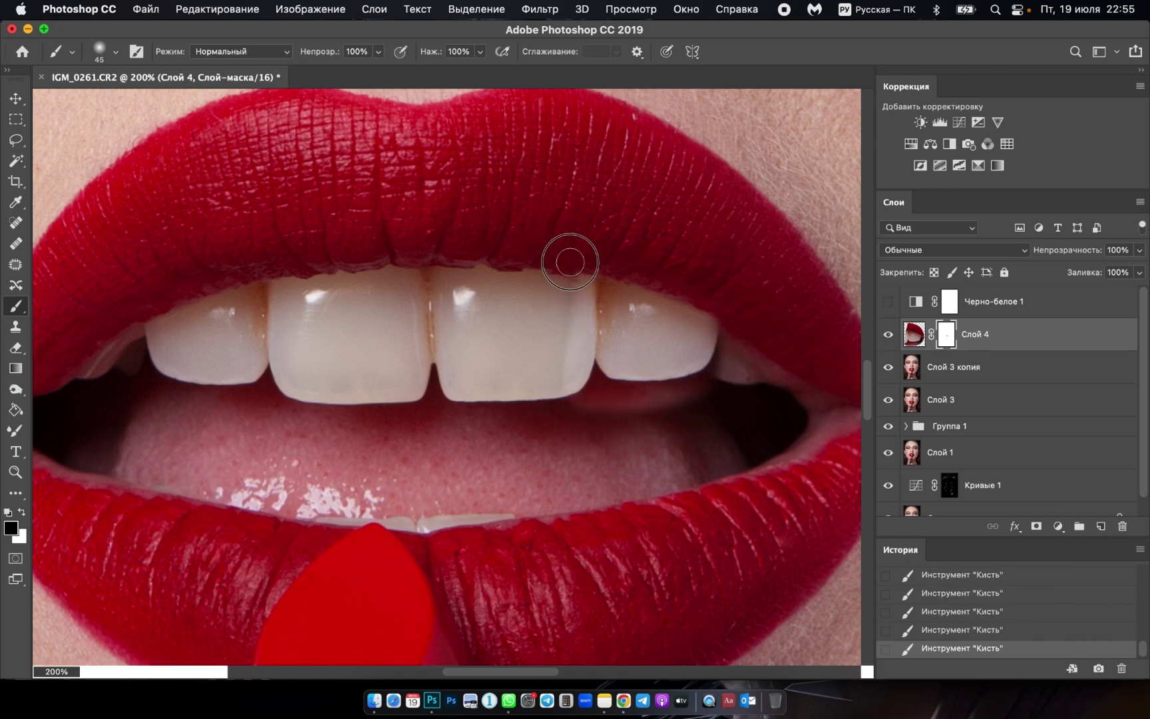
key("bracketleft")
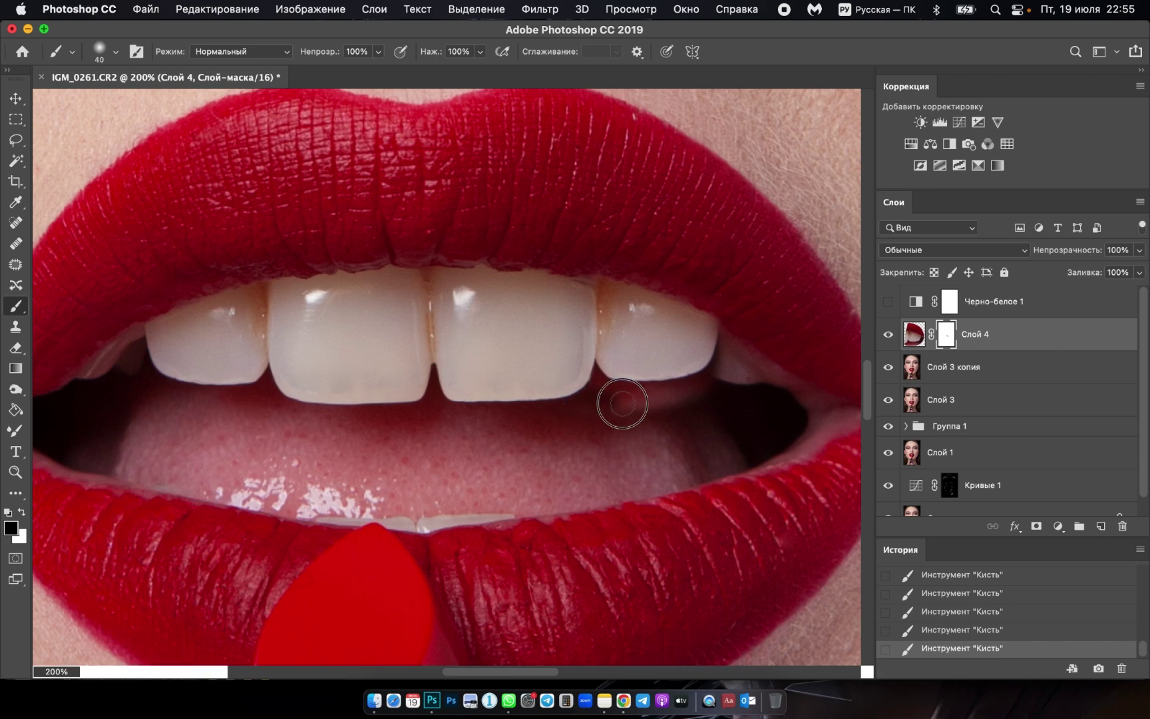
key("bracketright")
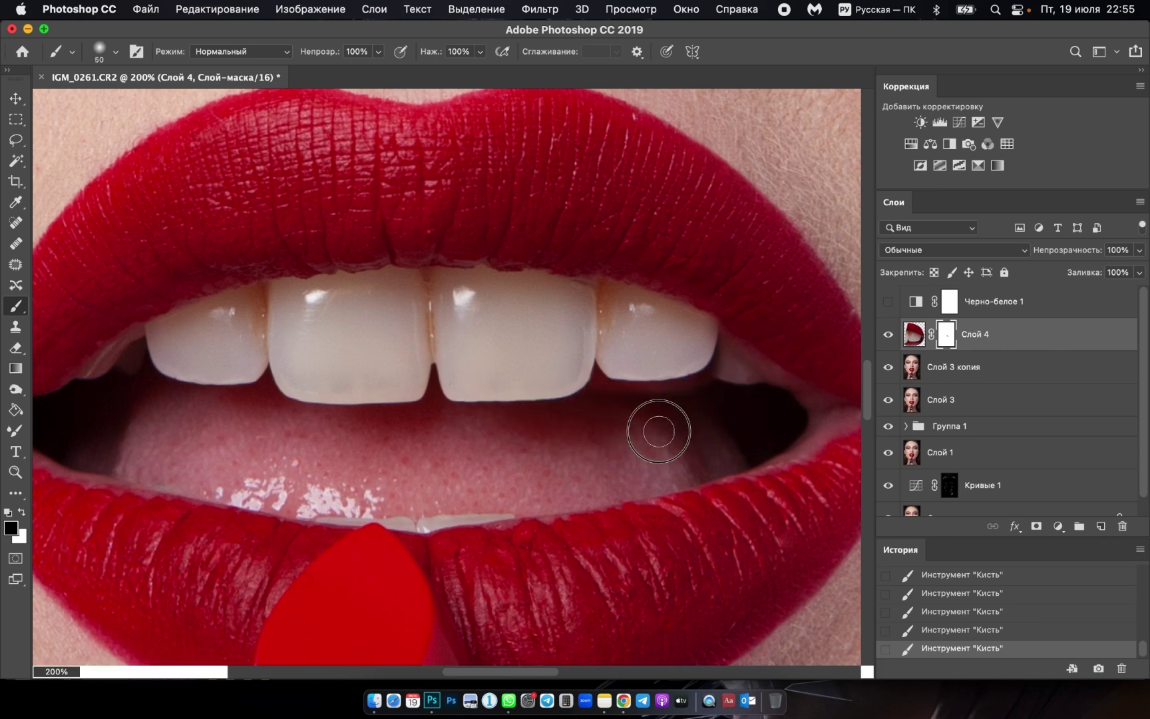
left_click(888, 334)
Darken Слой 4's teeth with Curves, lowering the highlights and the midpoint from 135 to 121.
left_click(888, 334)
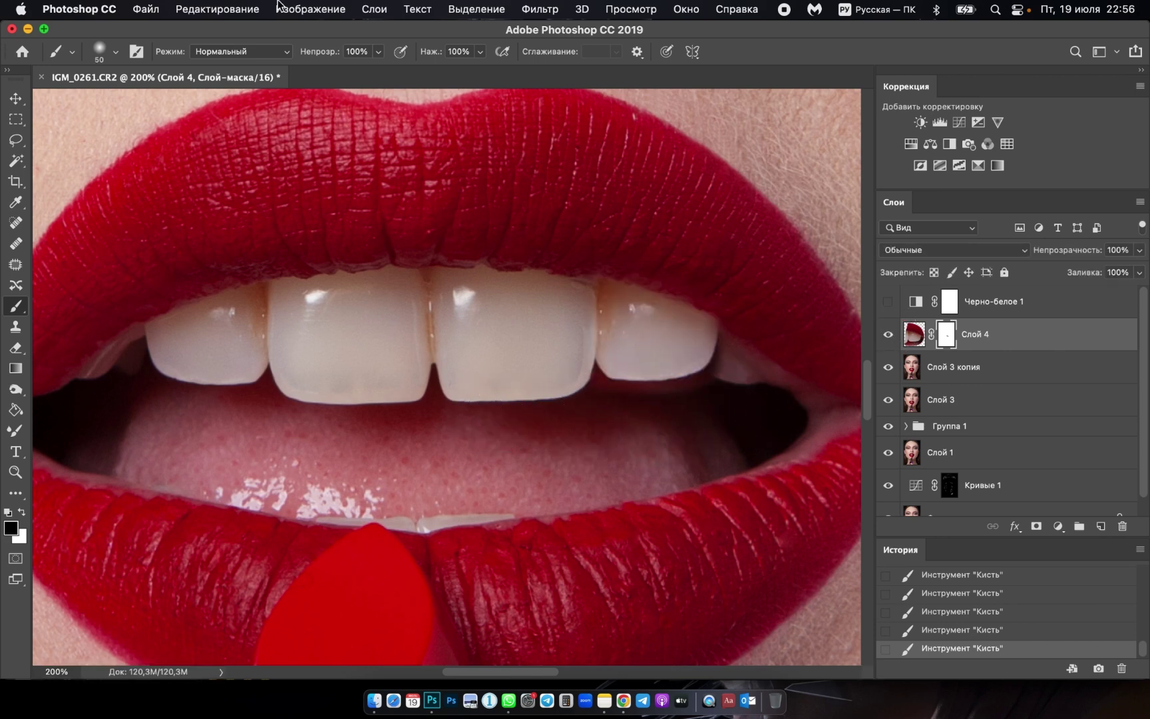
left_click(286, 9)
left_click(914, 334)
left_click(313, 10)
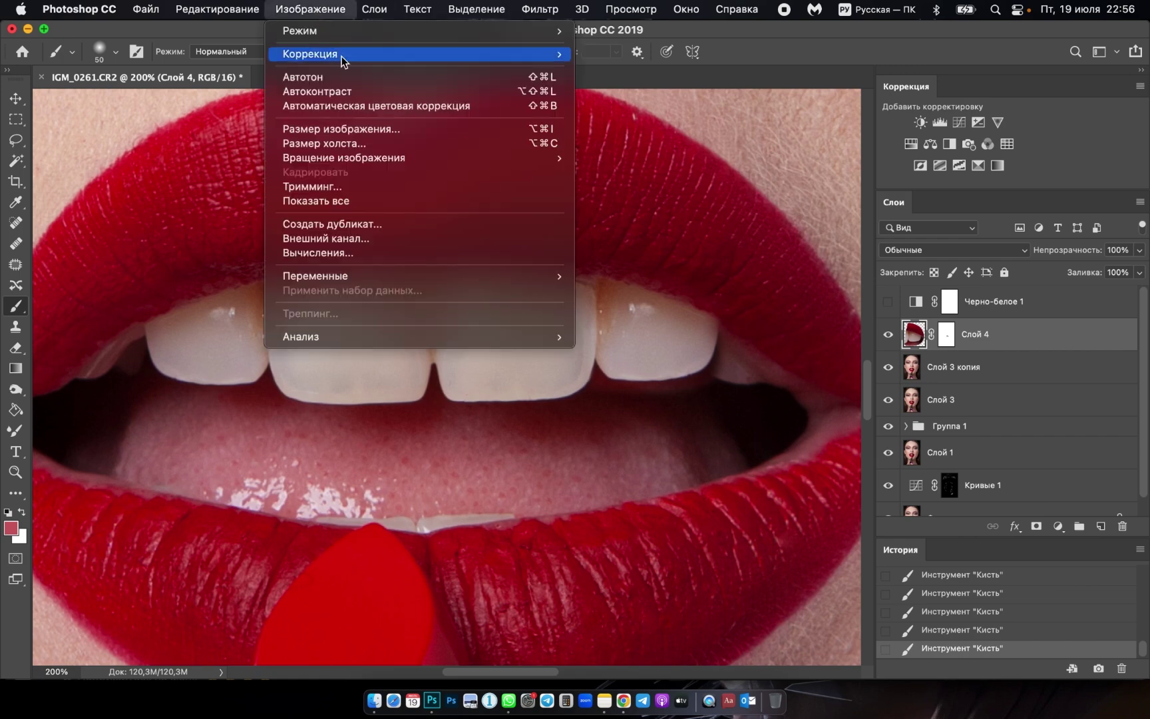
mouse_move(310, 54)
left_click(626, 81)
left_click_drag(701, 125, 927, 134)
left_click_drag(1032, 214, 1033, 216)
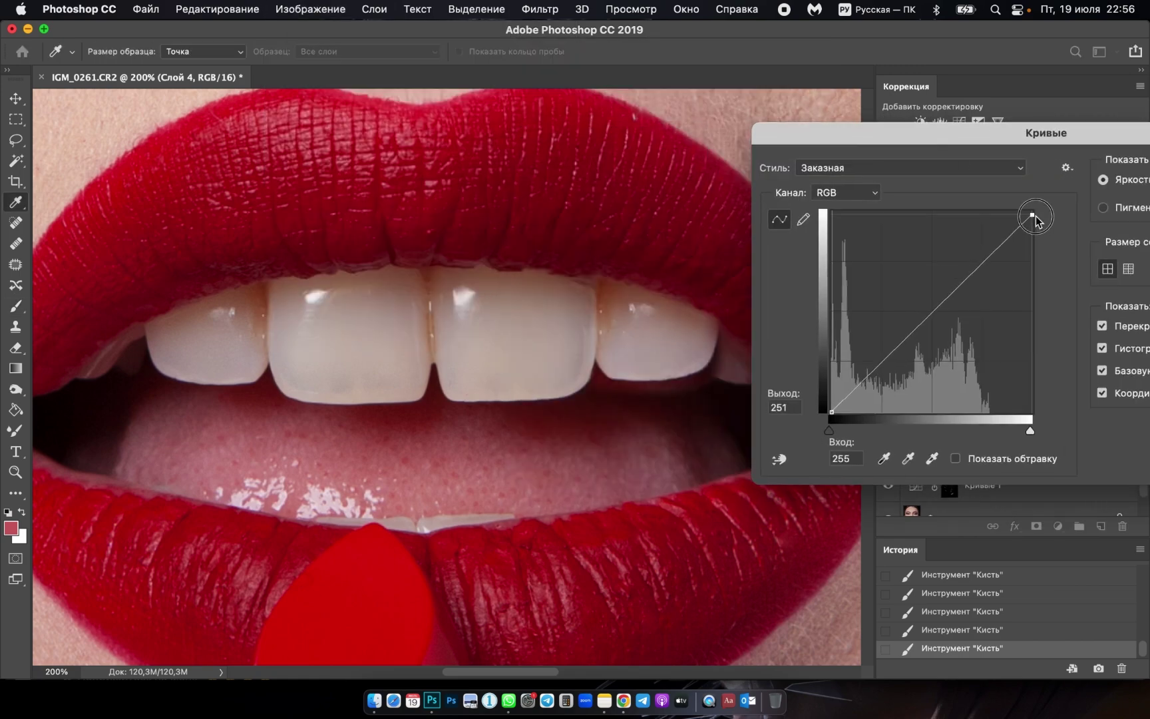
left_click(936, 314)
left_click_drag(1031, 214, 1032, 217)
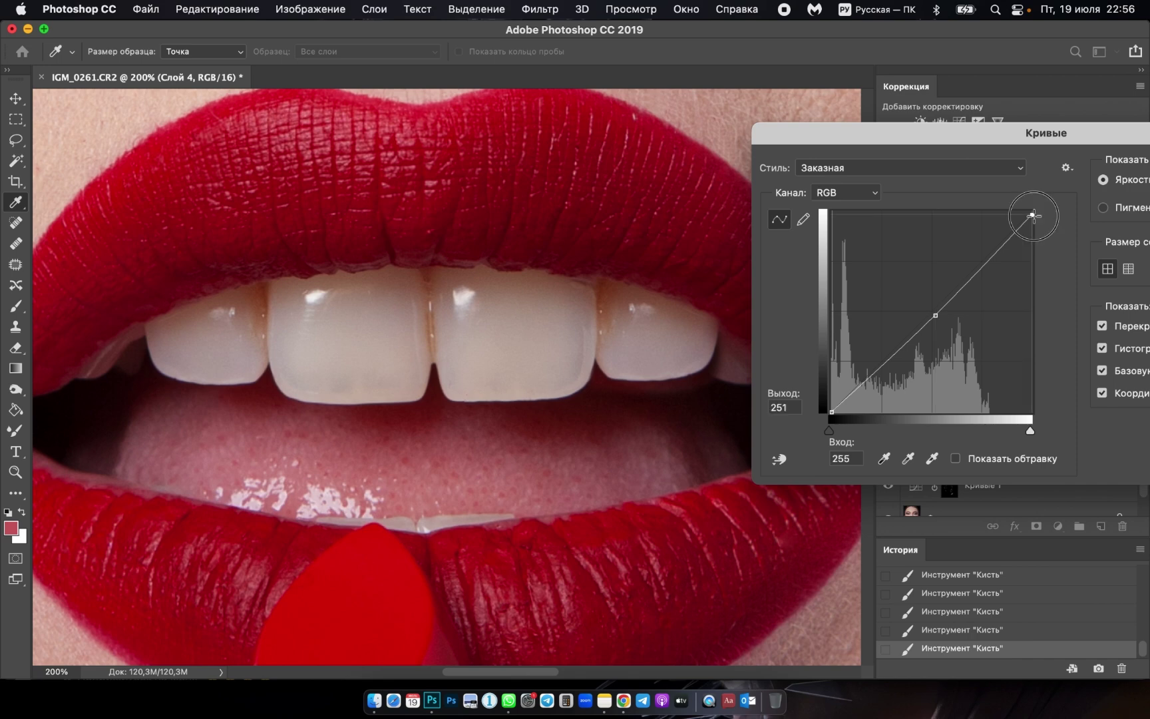
left_click(937, 317)
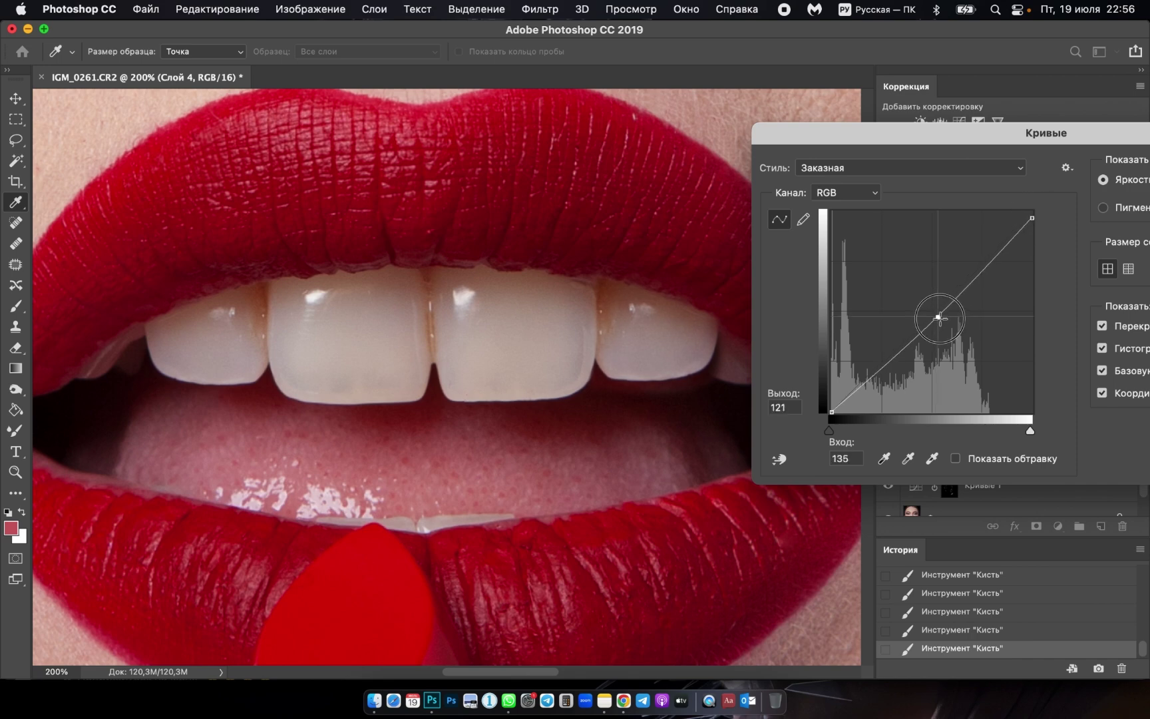
left_click_drag(1125, 141, 978, 141)
left_click(1138, 154)
left_click(888, 334)
left_click(888, 334)
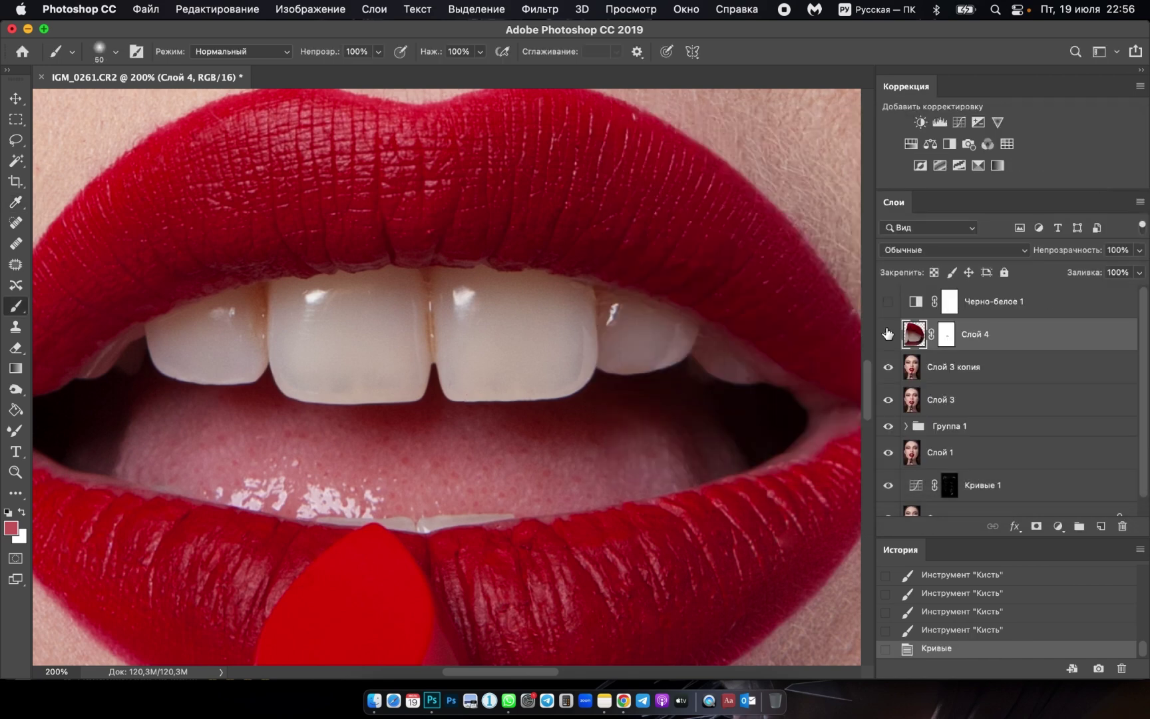
left_click(887, 334)
Paint black on Слой 4's mask along the upper and lower tooth edges, checking the red overlay.
left_click(948, 339)
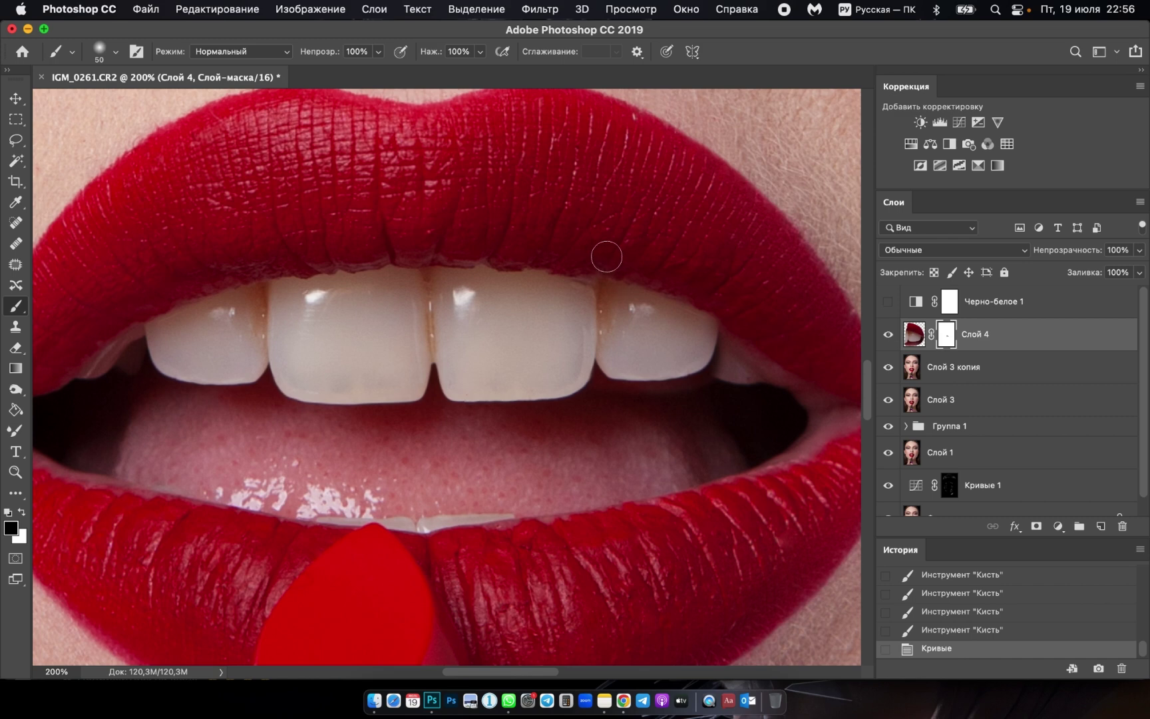
left_click_drag(639, 252, 769, 279)
key("backslash")
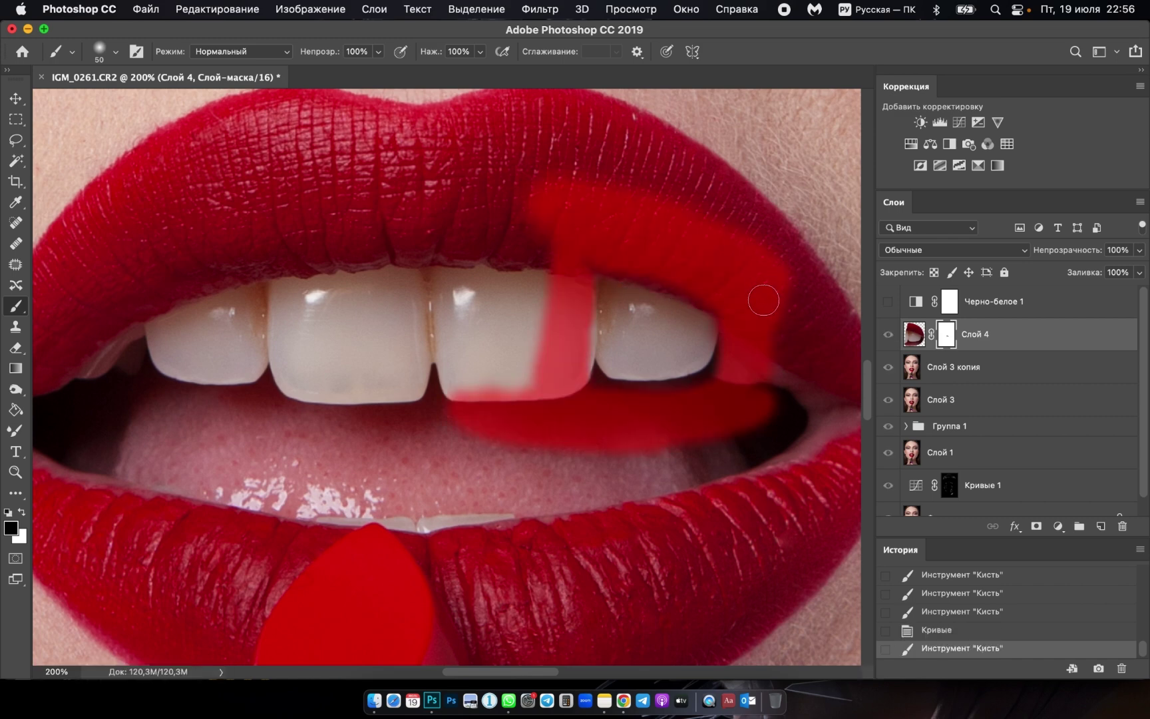
key("backslash")
left_click_drag(745, 326, 692, 299)
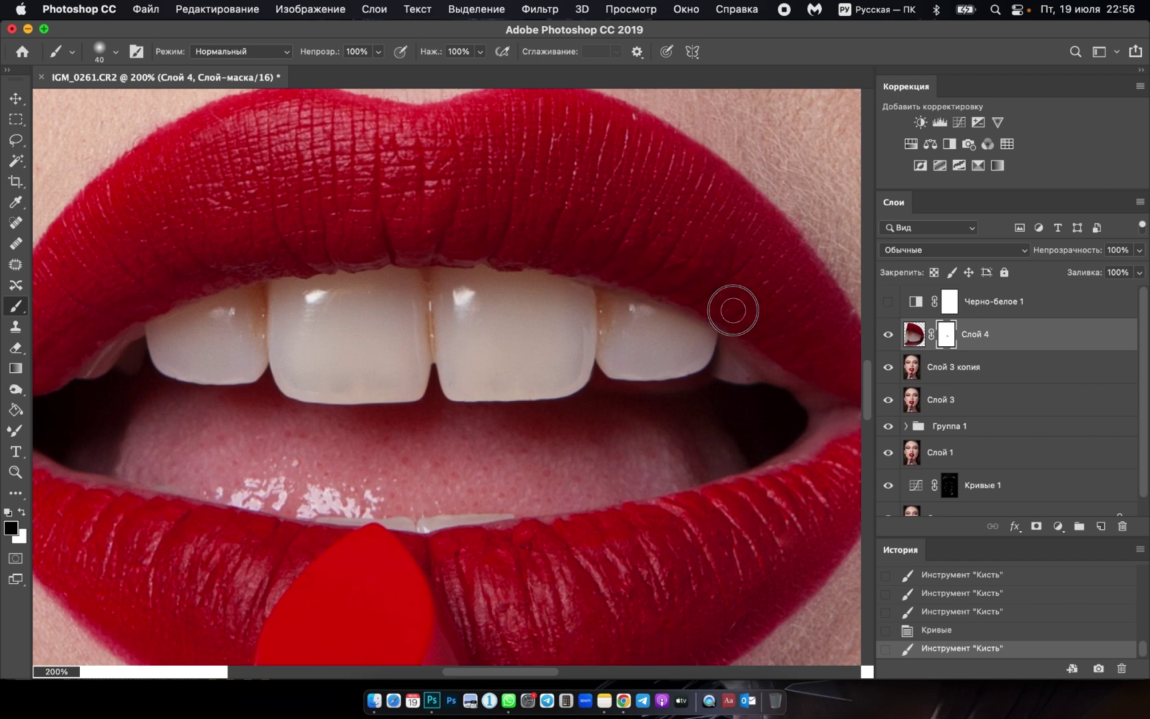
left_click_drag(691, 299, 744, 376)
left_click_drag(738, 330, 638, 390)
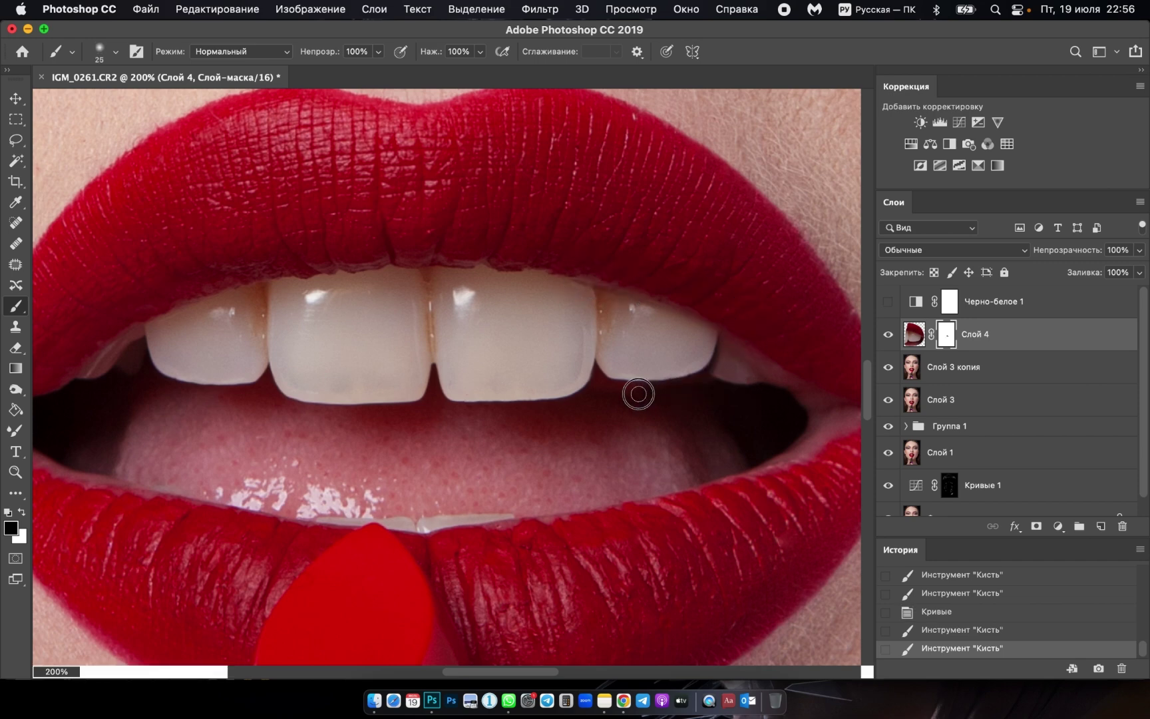
left_click_drag(724, 365, 720, 372)
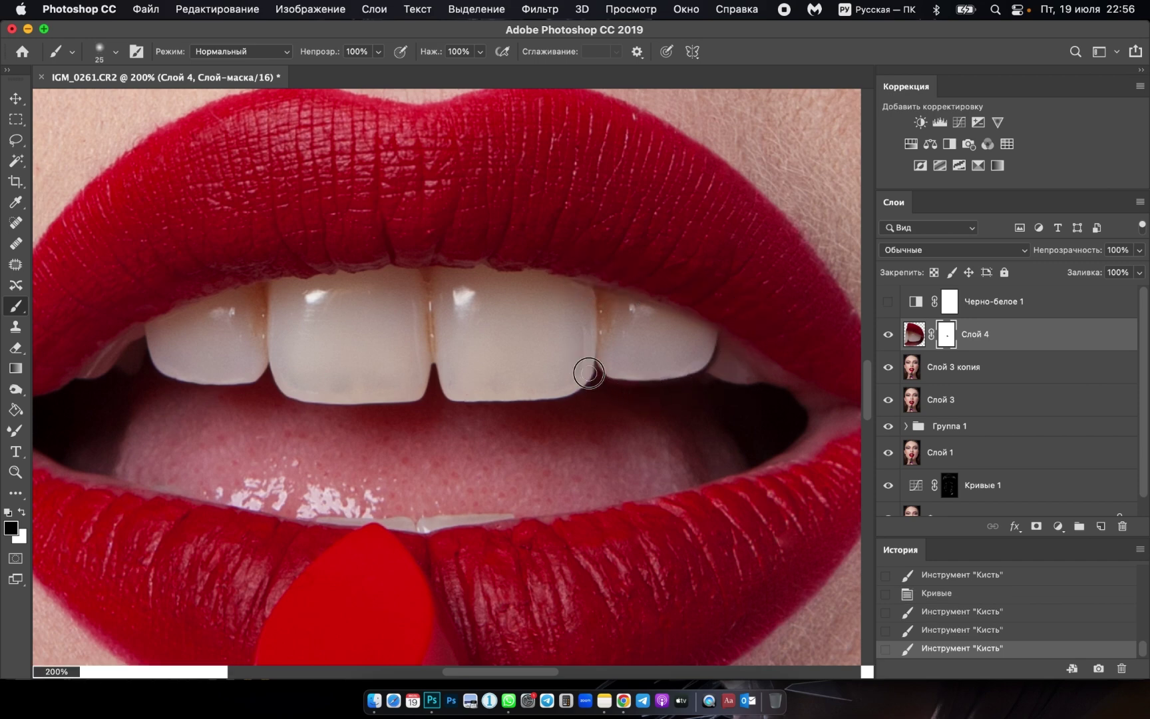
With a smaller brush, clean the mask along the right tooth's lower, upper-right and right edges.
key("bracketleft")
scroll(622, 391, "up", 1)
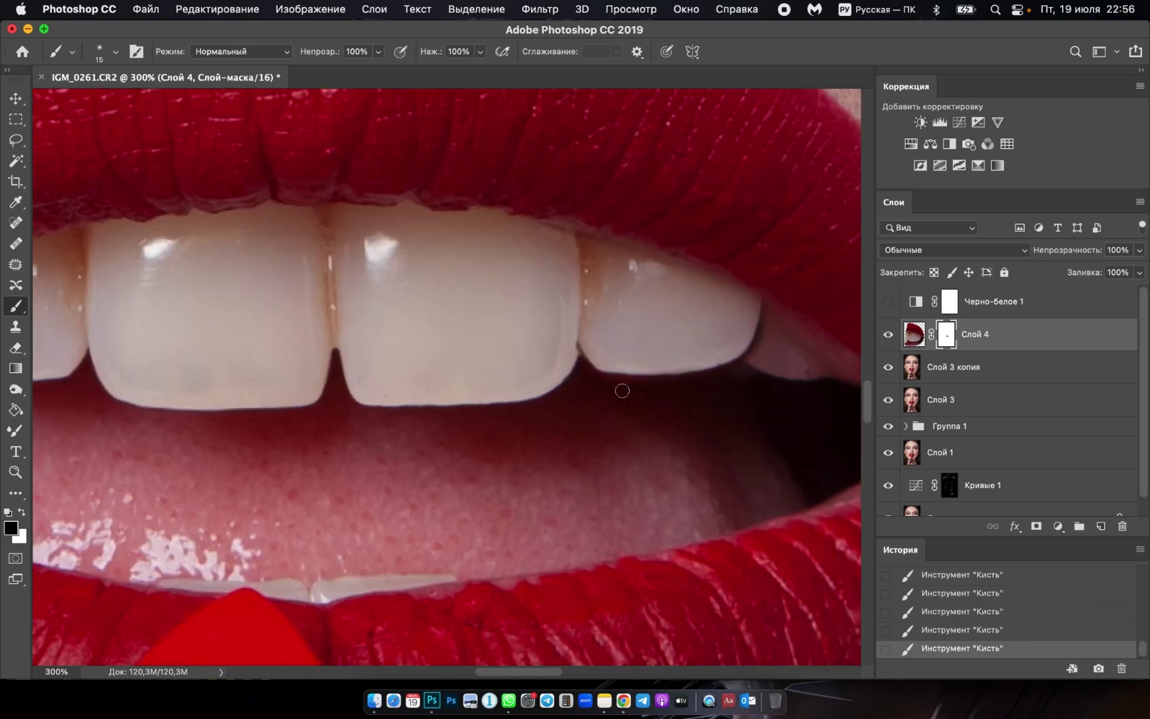
mouse_move(571, 345)
left_mouse_down()
mouse_move(586, 372)
mouse_move(746, 378)
left_mouse_up()
key("bracketleft")
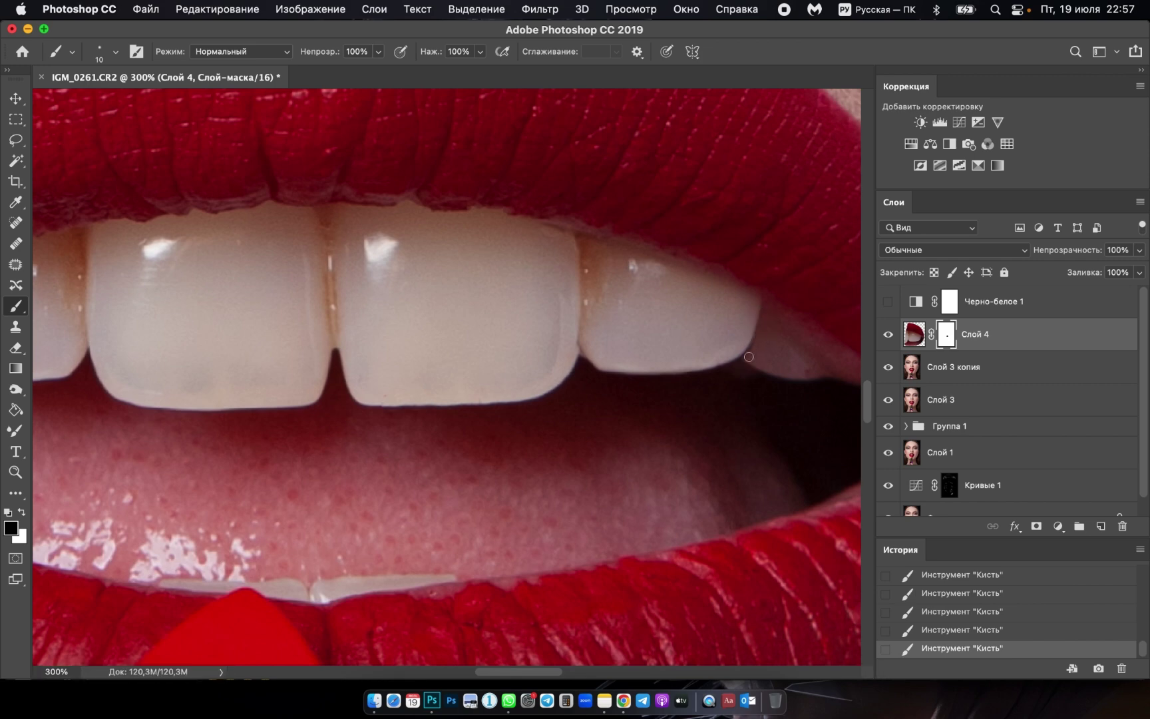
left_click_drag(749, 357, 724, 369)
left_click_drag(666, 237, 788, 277)
left_click_drag(573, 238, 572, 287)
Mask the fringe on the tooth's right and upper edges, then paint white to restore the upper edge.
left_click_drag(567, 240, 566, 346)
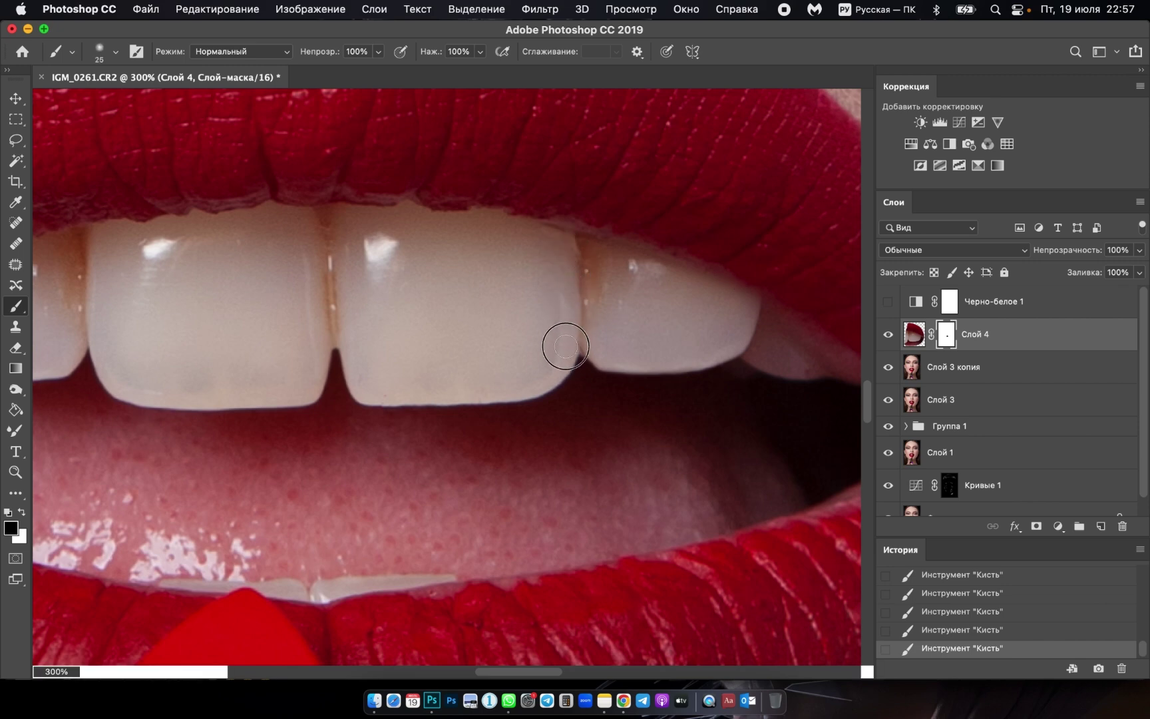
mouse_move(549, 237)
left_mouse_down()
mouse_move(578, 210)
mouse_move(623, 213)
left_mouse_up()
key("x")
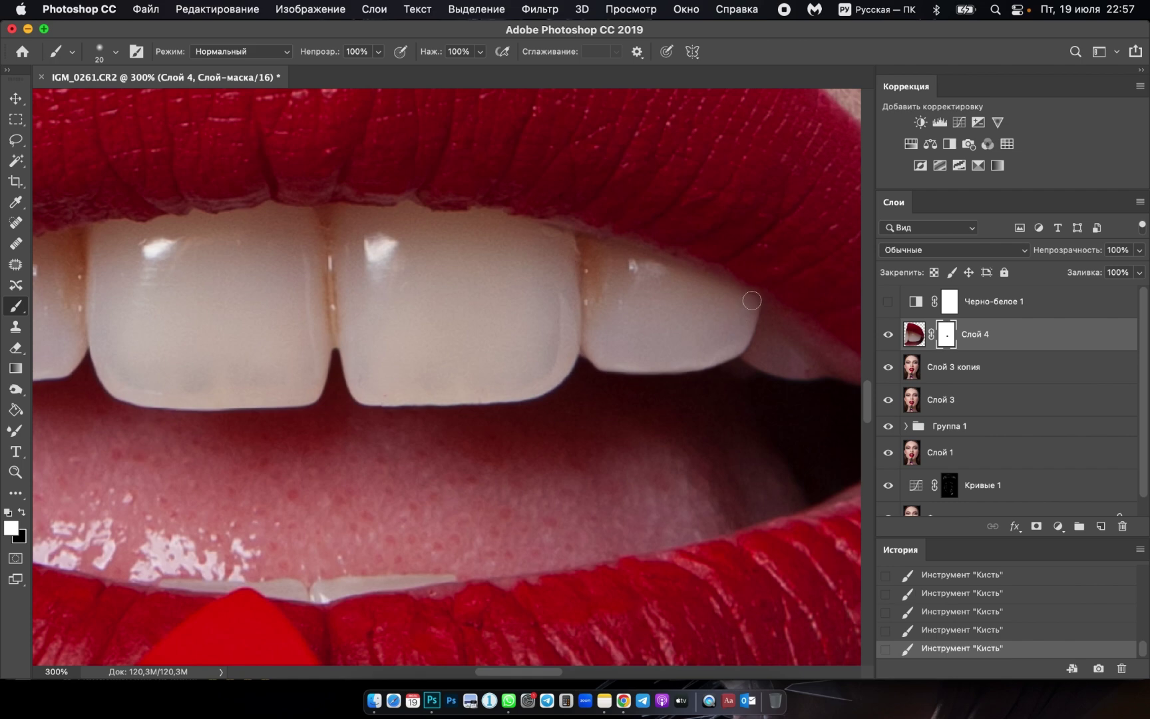
key("bracketleft")
left_click_drag(629, 249, 596, 240)
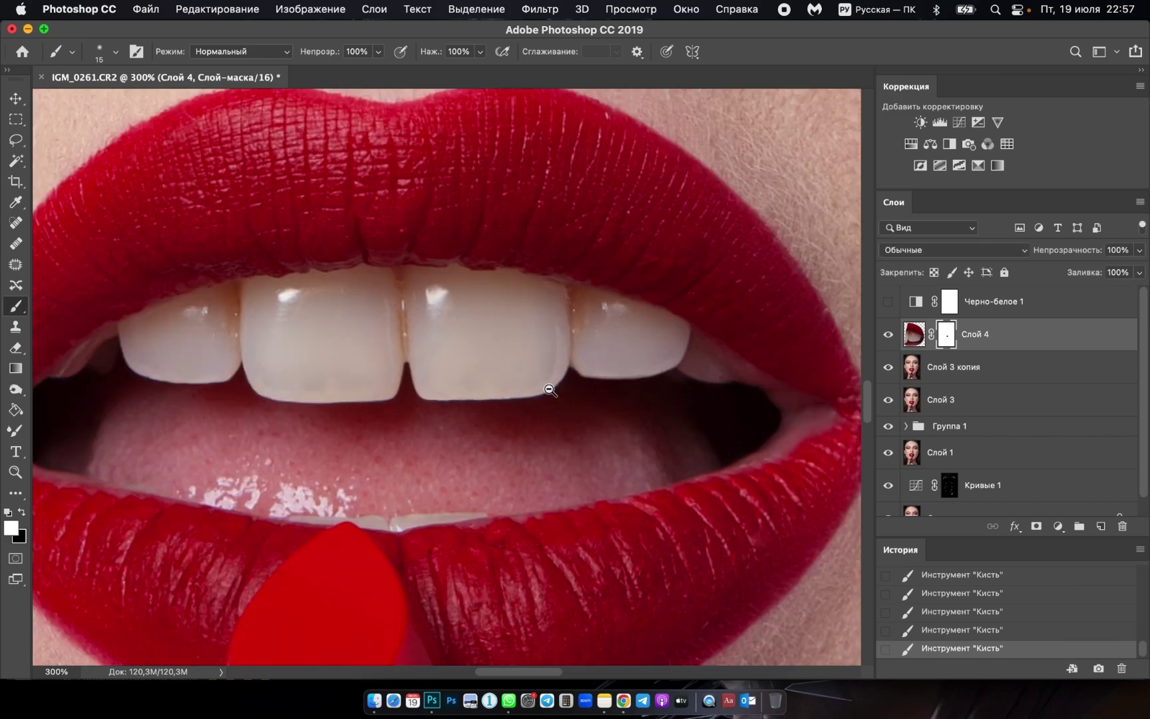
Zoom out and toggle Слой 4 off and on to compare the rebuilt teeth.
scroll(564, 385, "down", 4)
scroll(560, 430, "down", 1)
scroll(559, 426, "down", 1)
scroll(433, 396, "up", 1)
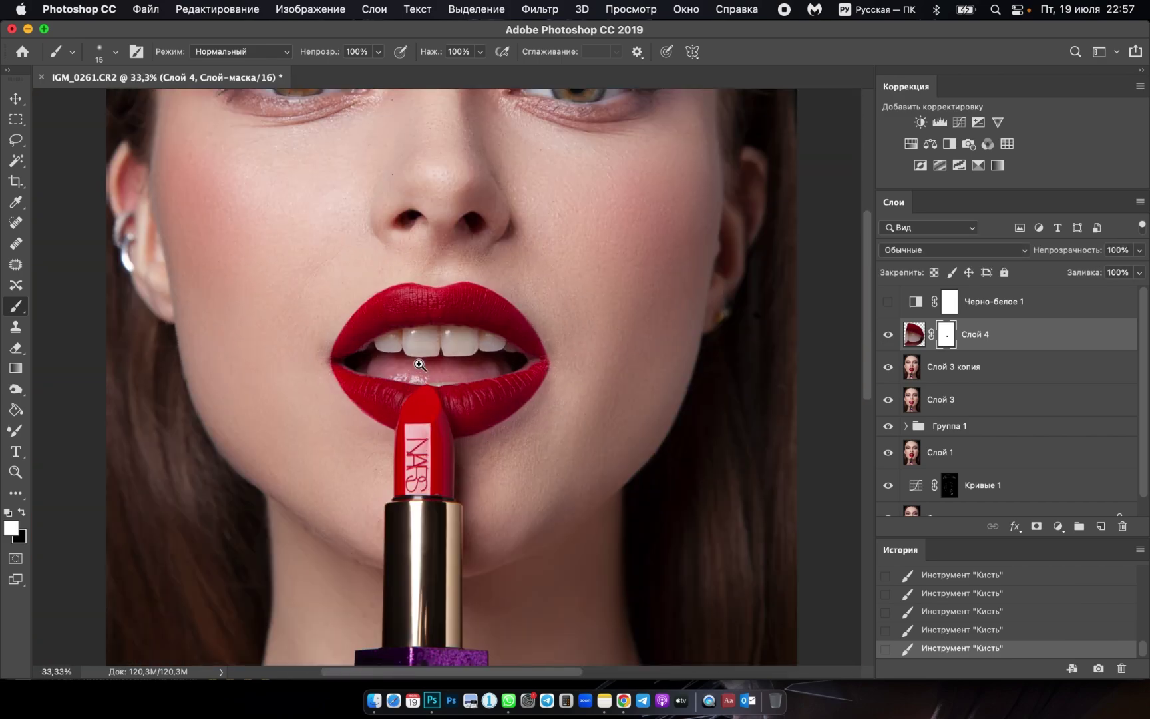
scroll(430, 394, "up", 1)
left_click(889, 335)
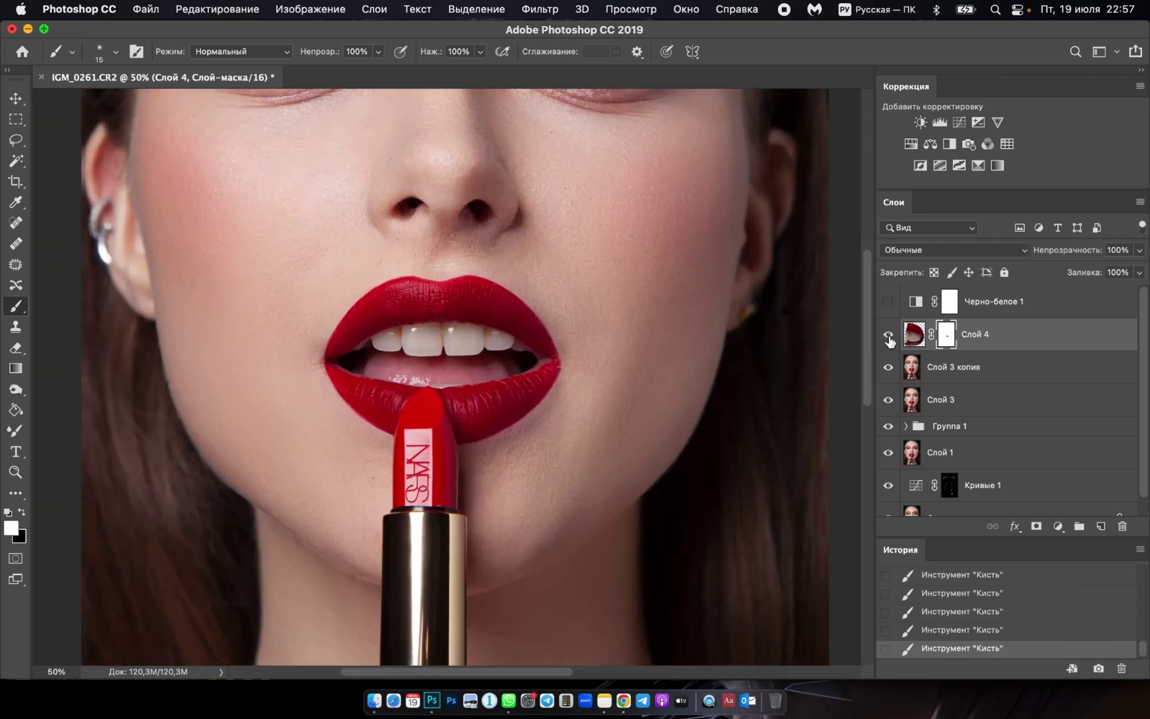
left_click(889, 335)
left_click(889, 334)
scroll(513, 351, "up", 1)
scroll(399, 366, "up", 1)
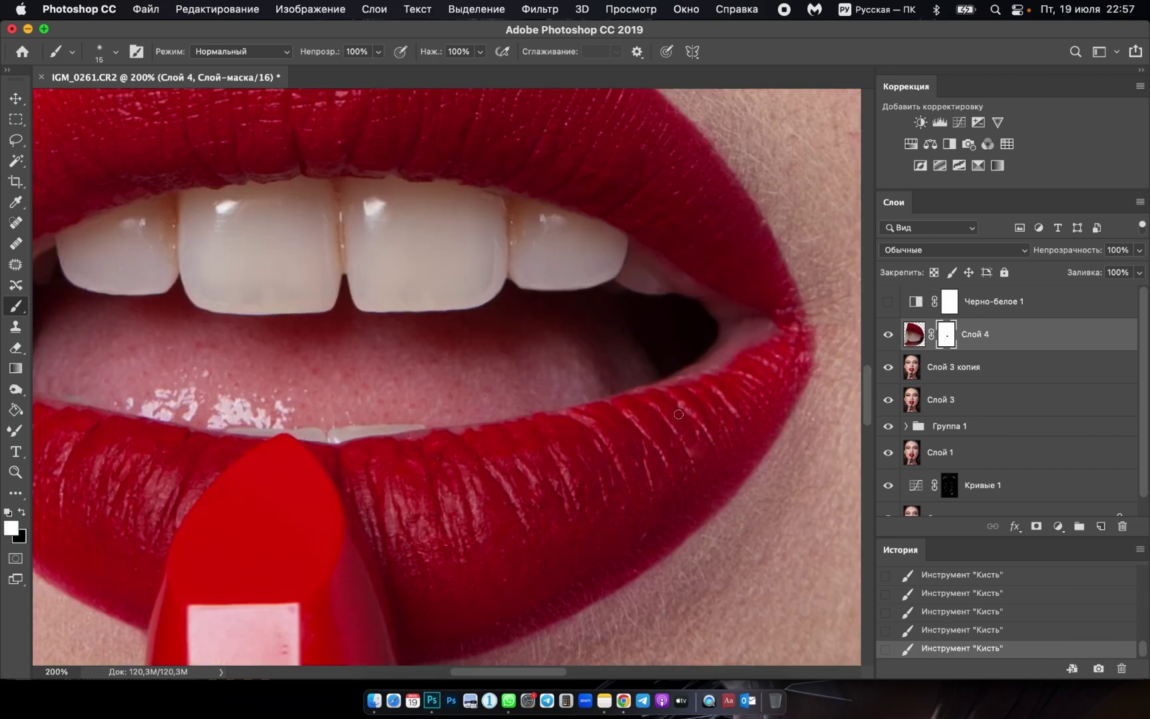
Heal flecks on the lower lip on Слой 3 копия with the Healing Brush sampling Current & Below.
left_click(16, 243)
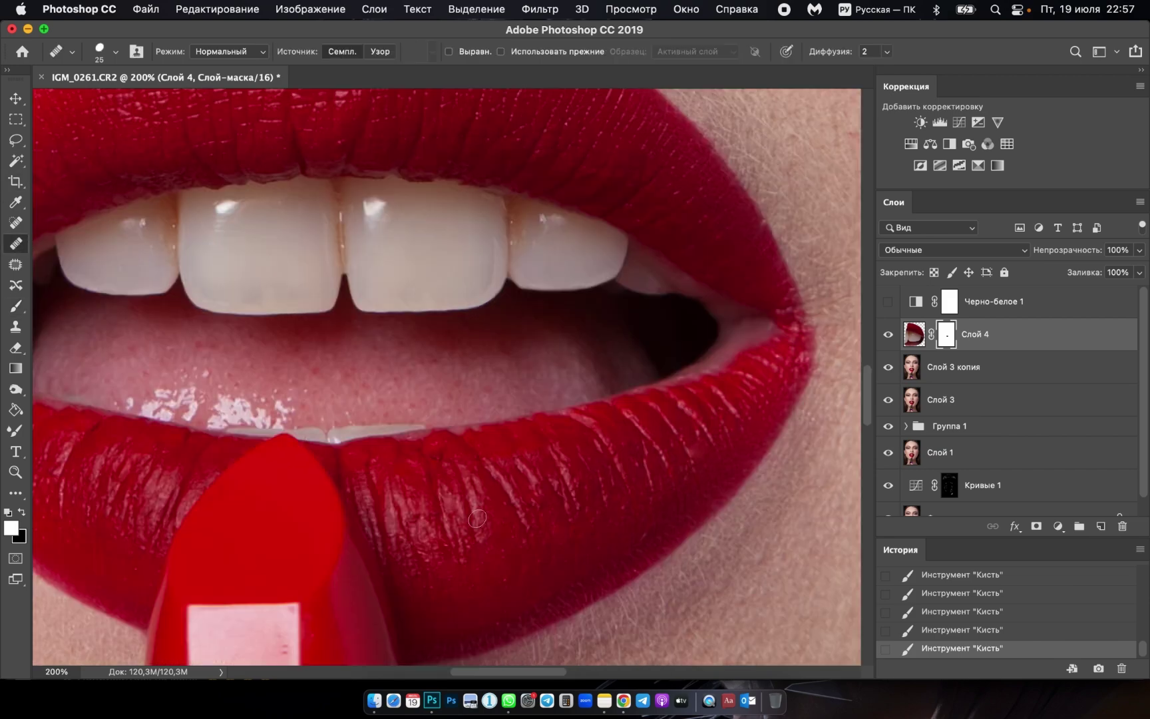
left_click(368, 461)
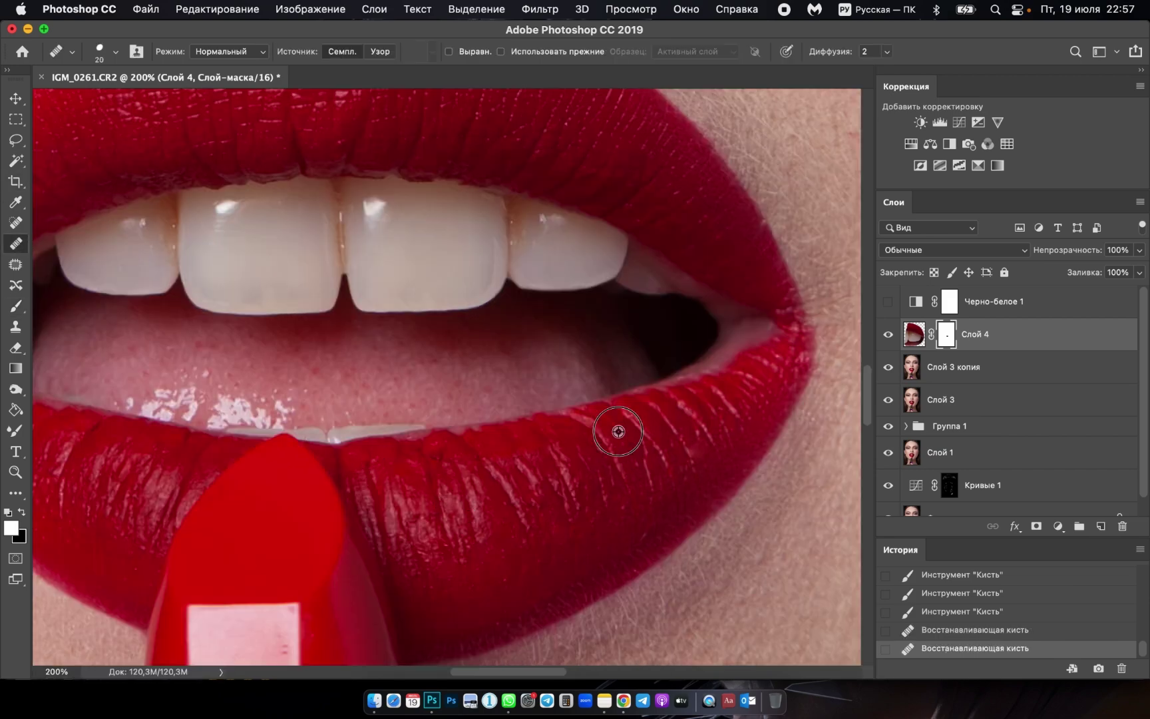
left_click(913, 336)
left_click(922, 373)
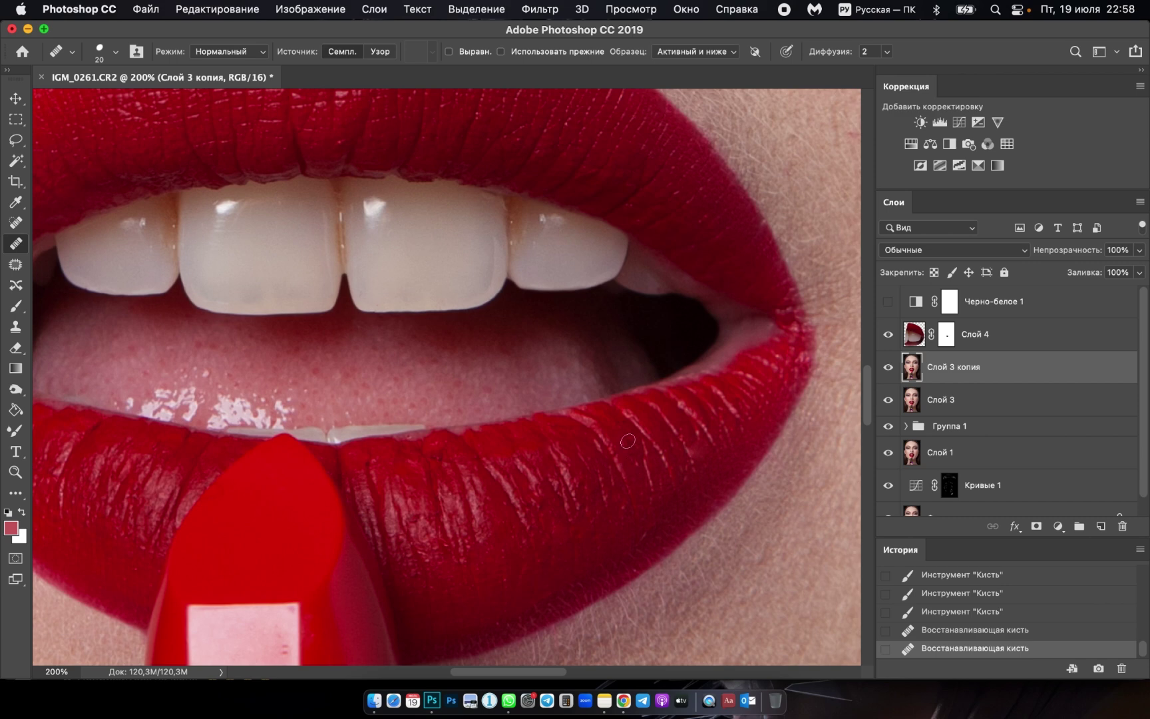
left_click(651, 500)
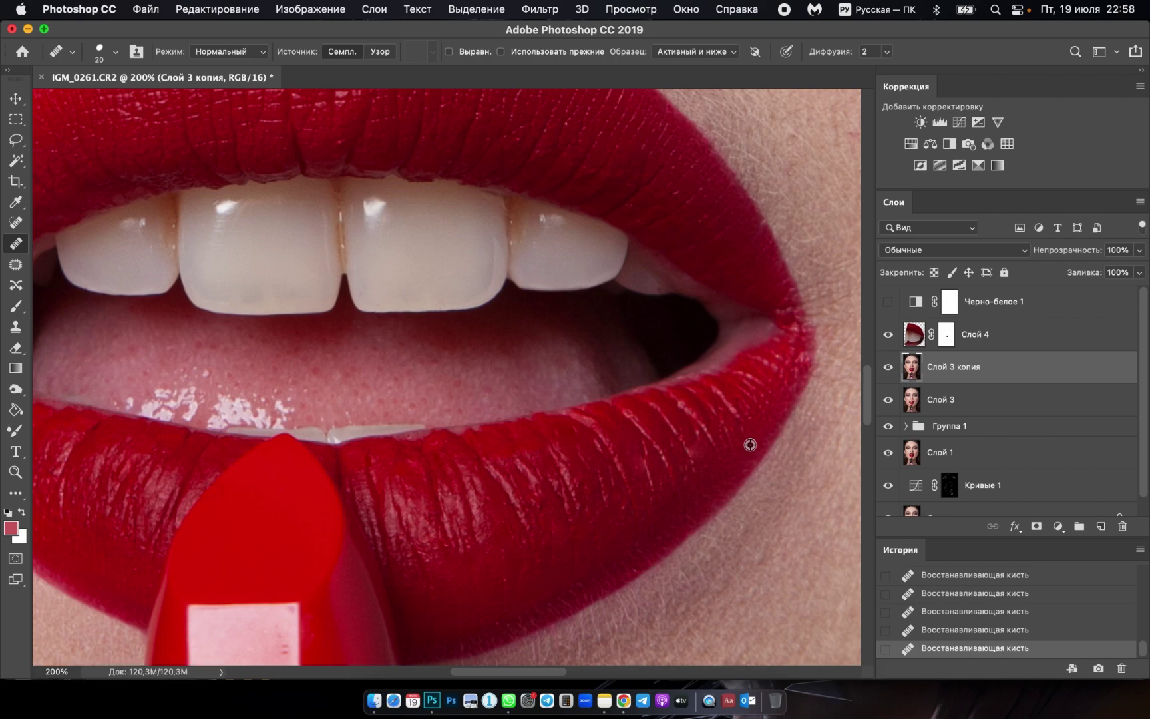
Add a new empty layer, Слой 5, above Слой 3 копия for lip painting.
scroll(744, 440, "down", 3)
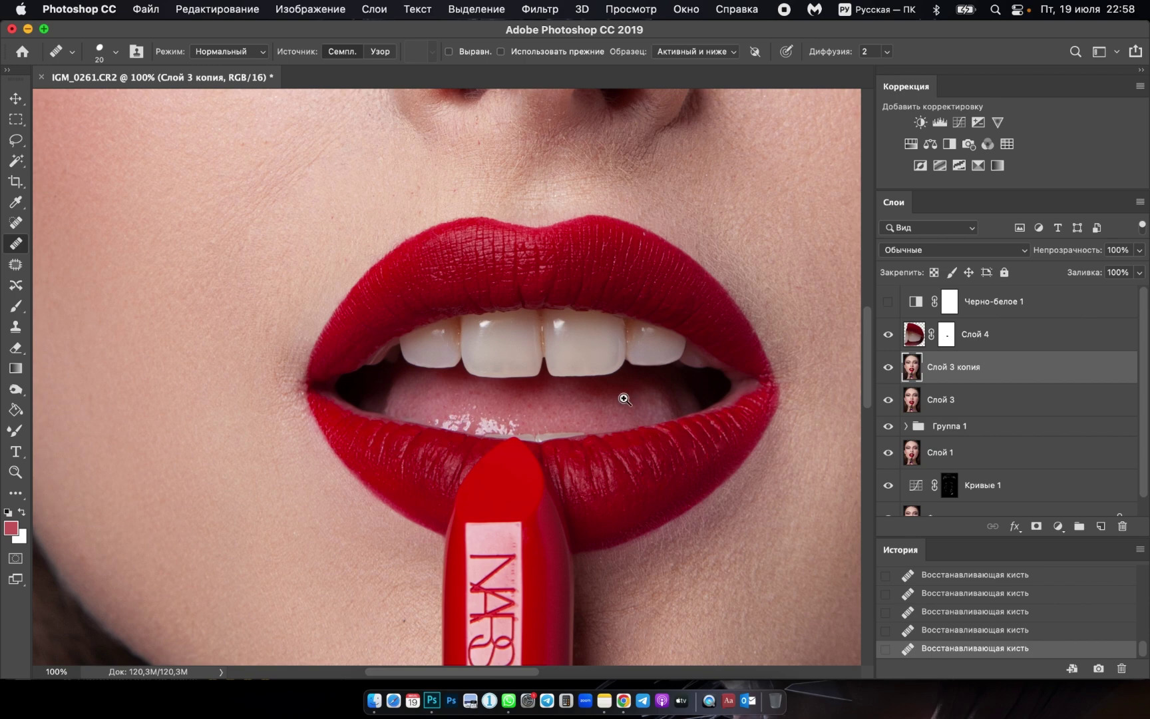
scroll(388, 418, "up", 3)
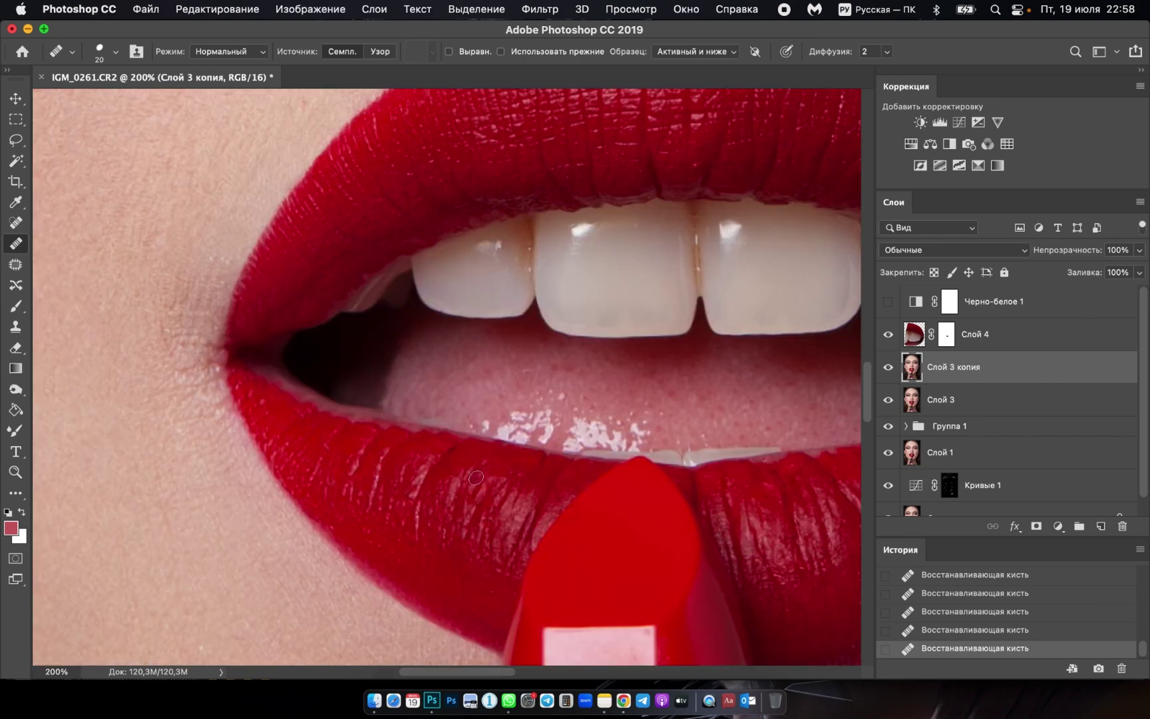
left_click(1101, 527)
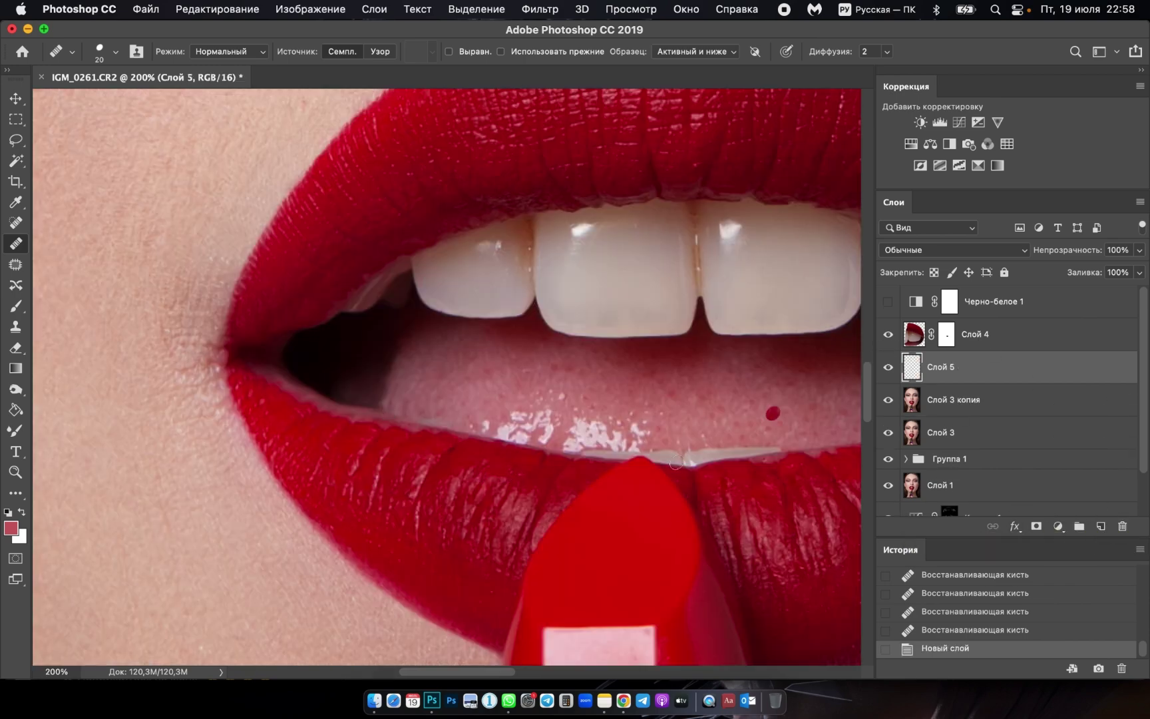
Sample dark red from the lip and paint it along the lower lip's inner edge on Слой 5.
left_click(16, 305)
left_click(493, 452, "alt")
scroll(282, 392, "up", 1)
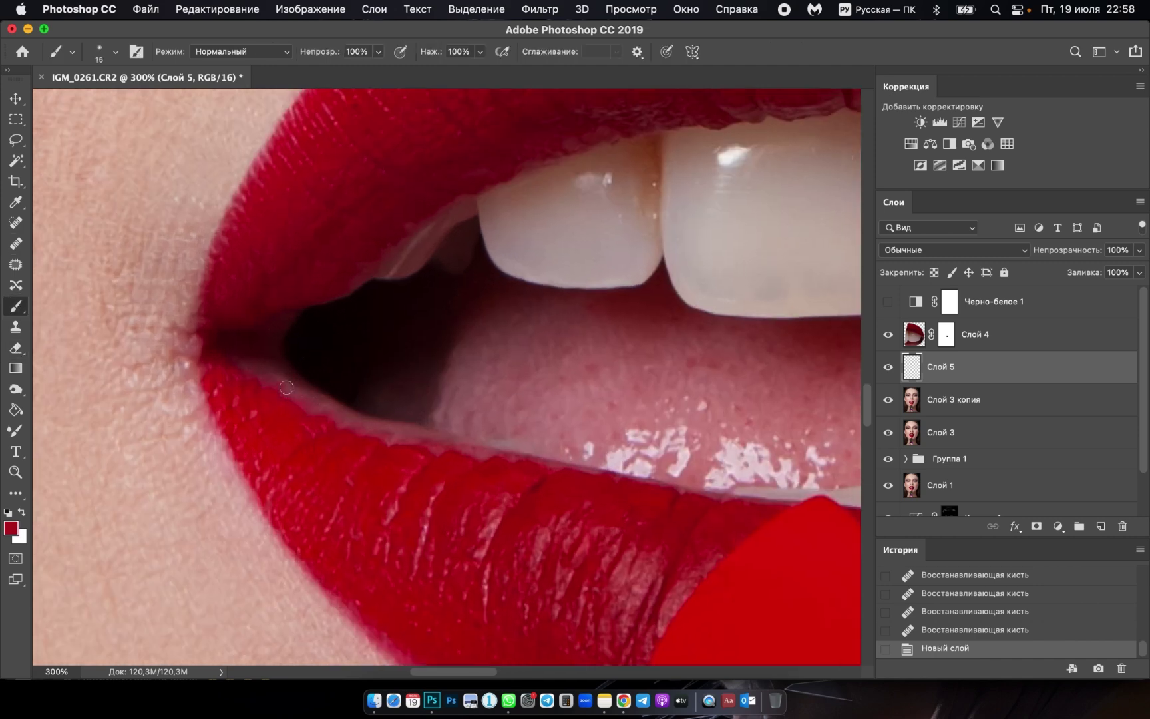
mouse_move(271, 380)
left_mouse_down()
mouse_move(247, 373)
mouse_move(333, 416)
mouse_move(499, 457)
left_mouse_up()
key("bracketright")
key("bracketleft")
key("bracketleft")
key("bracketleft")
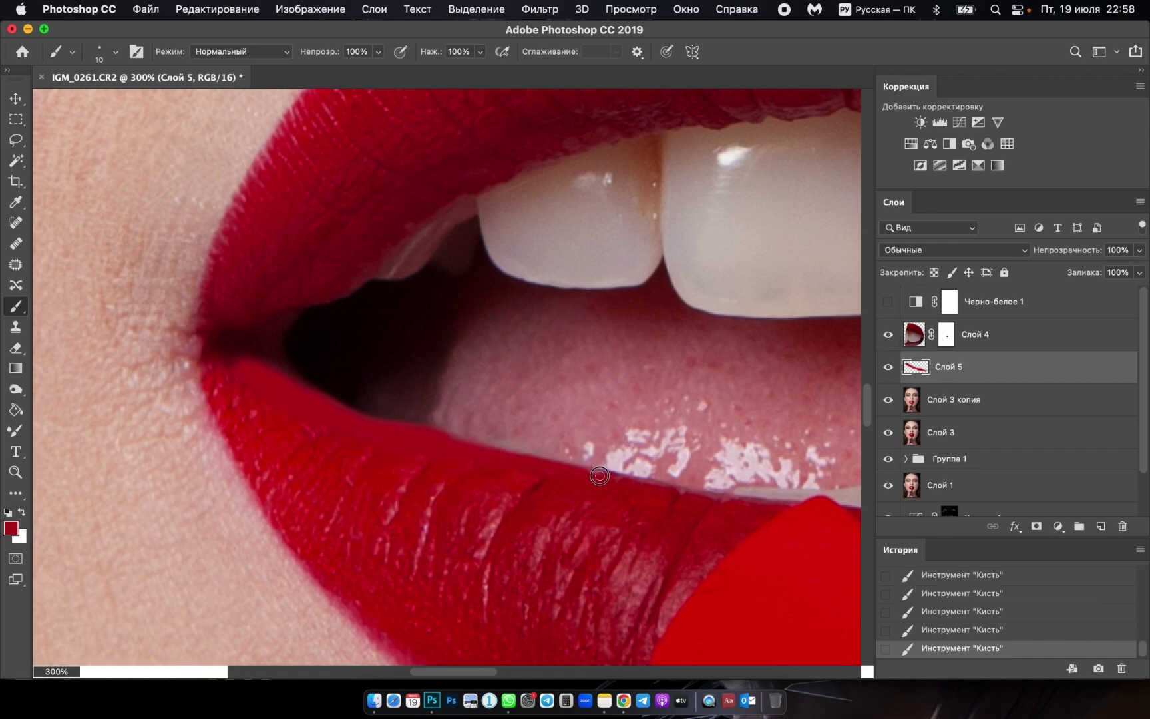
Move the view along the lower lip to its right side and enlarge the brush to 30.
scroll(635, 487, "down", 1)
scroll(636, 487, "right", 5)
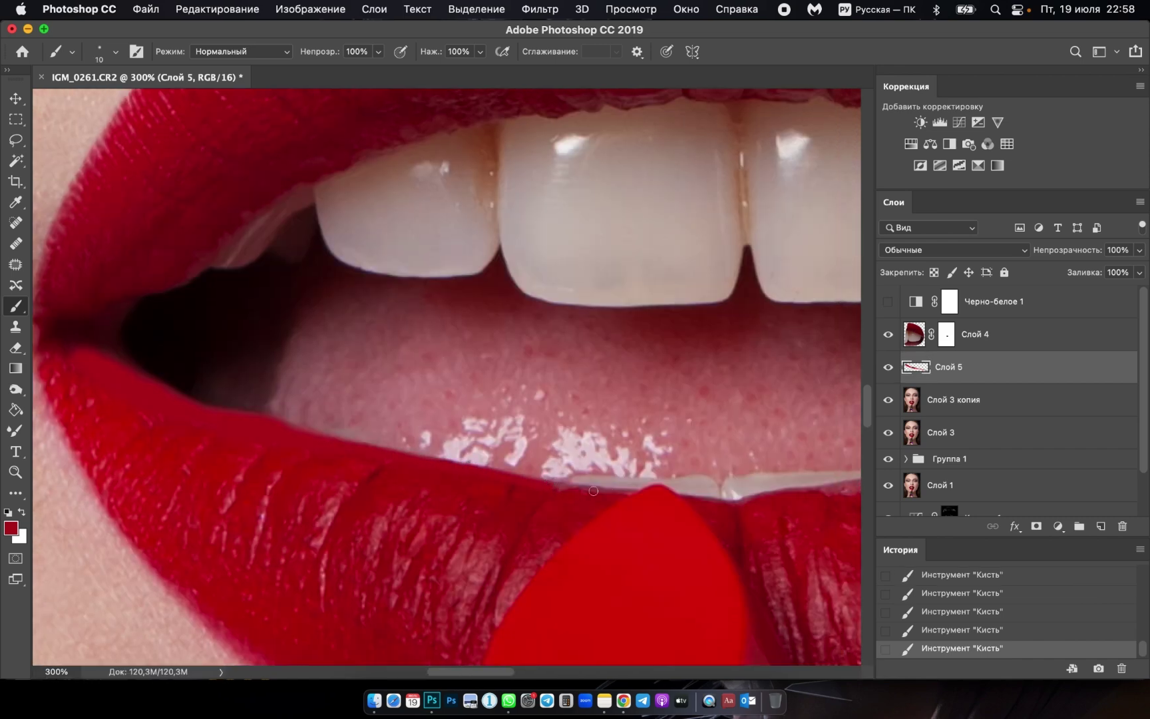
scroll(623, 488, "right", 9)
scroll(565, 482, "down", 2)
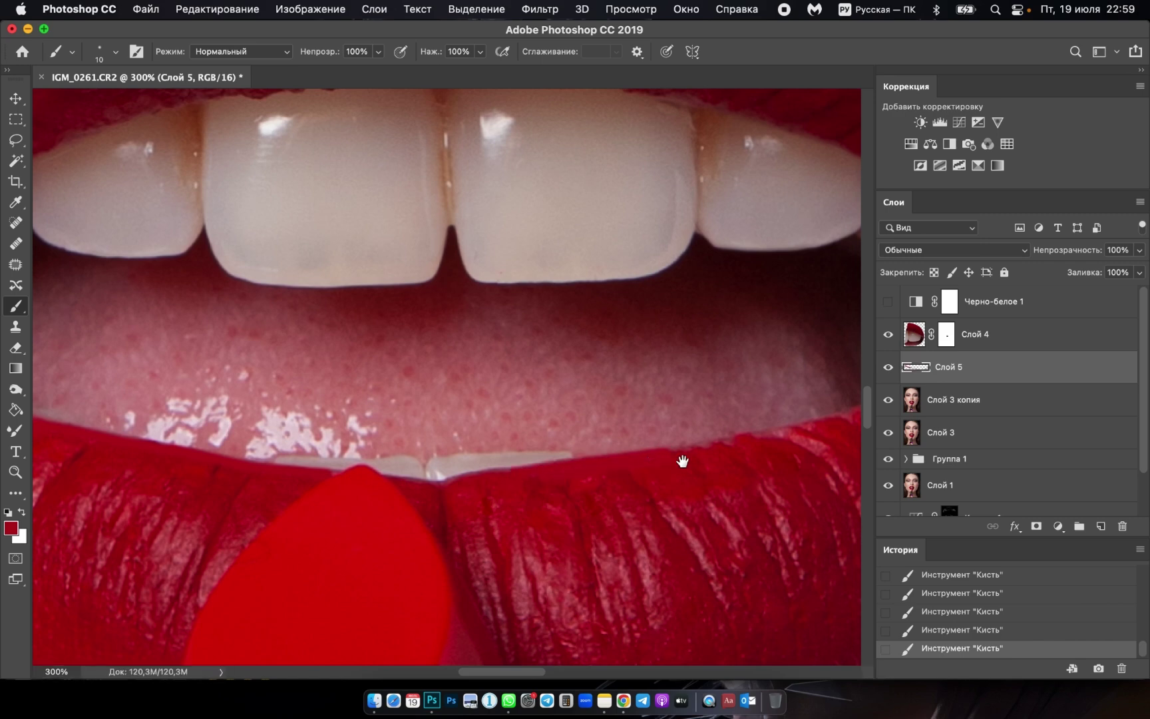
mouse_move(657, 463)
left_mouse_down()
mouse_move(454, 493)
mouse_move(436, 484)
left_mouse_up()
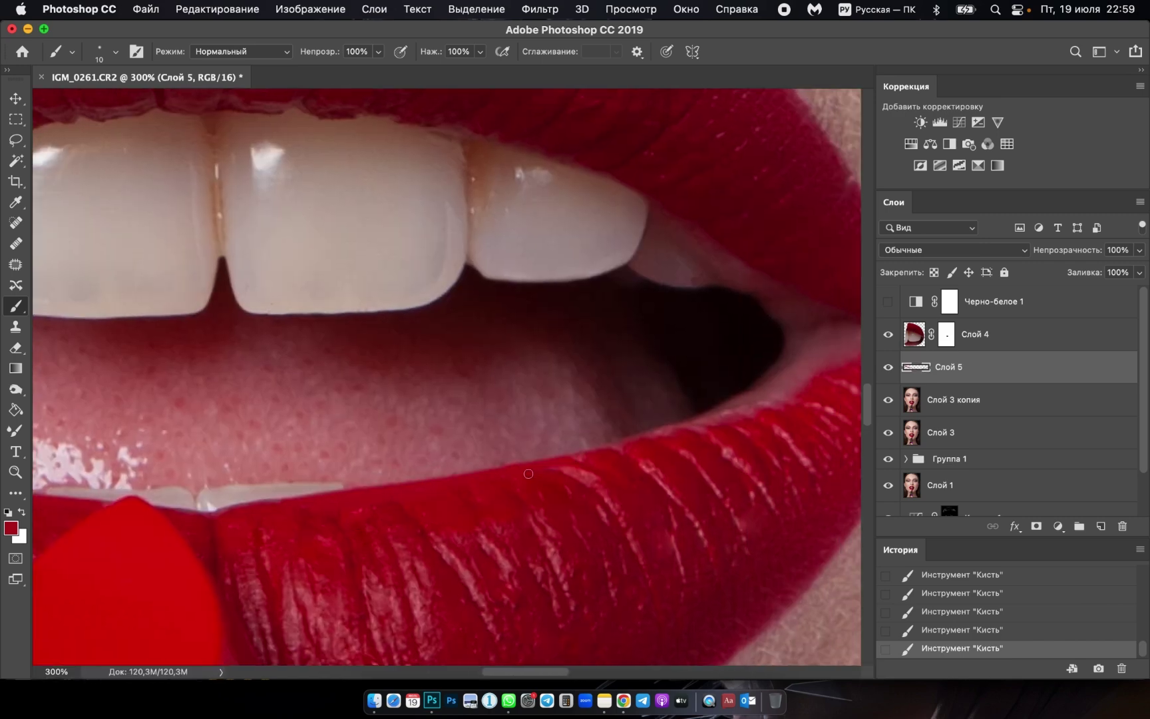
left_click_drag(584, 470, 536, 482)
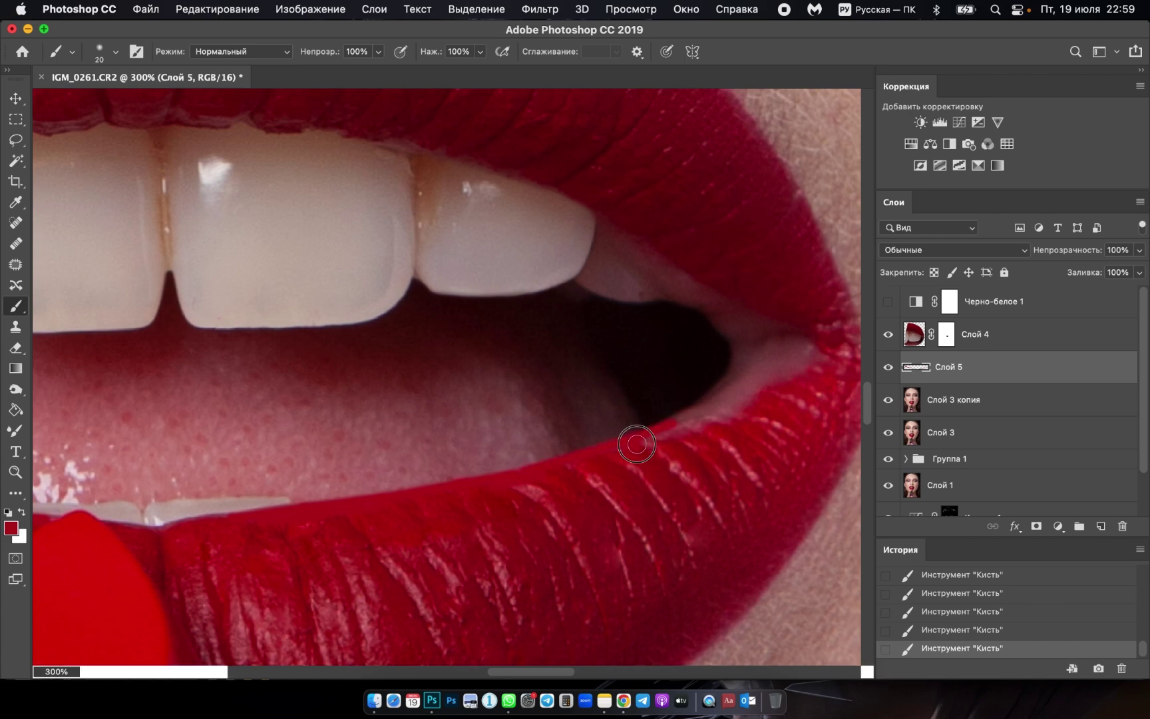
key("bracketright")
key("bracketright")
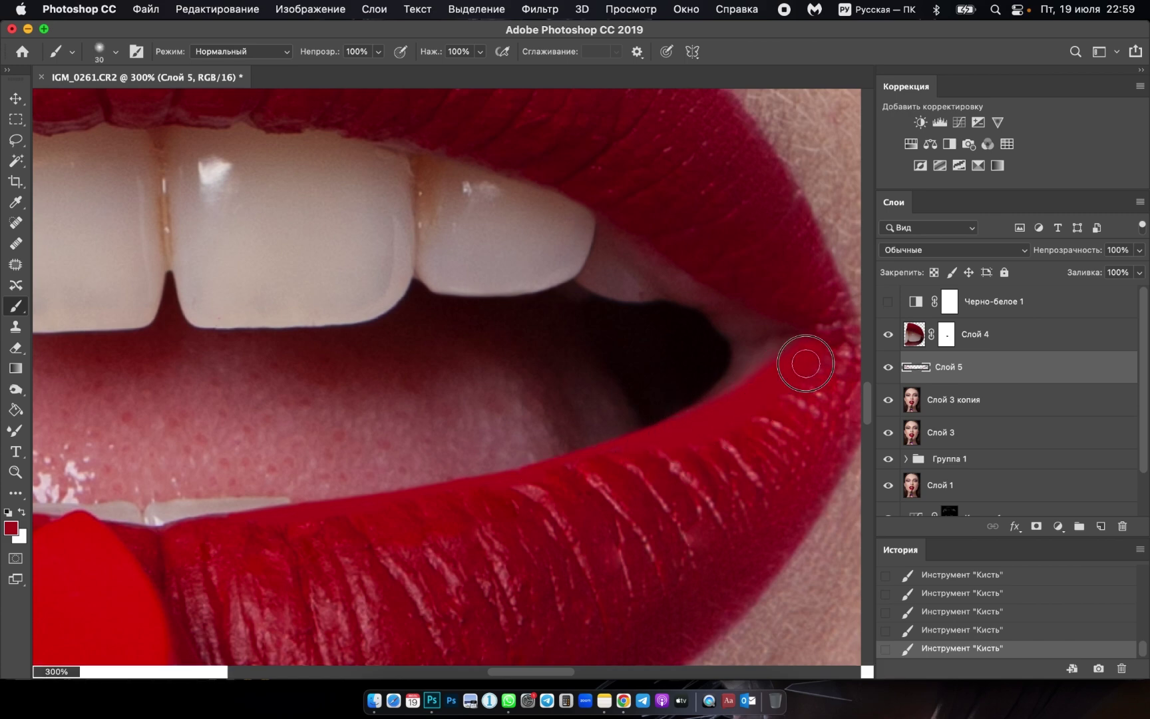
left_click_drag(803, 360, 643, 423)
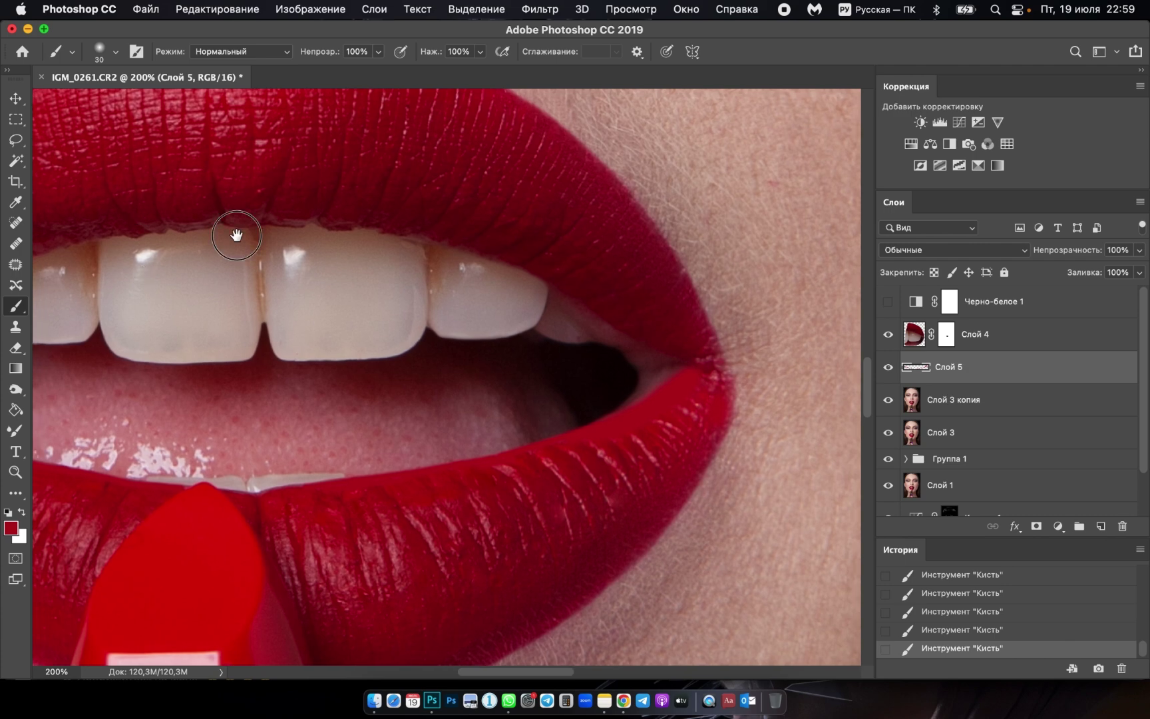
scroll(237, 231, "up", 5)
Try a stroke along the upper lip's inner edge, undo it, and refocus on the lower lip.
mouse_move(727, 268)
left_mouse_down()
mouse_move(776, 293)
mouse_move(278, 261)
left_mouse_up()
key("ctrl+z")
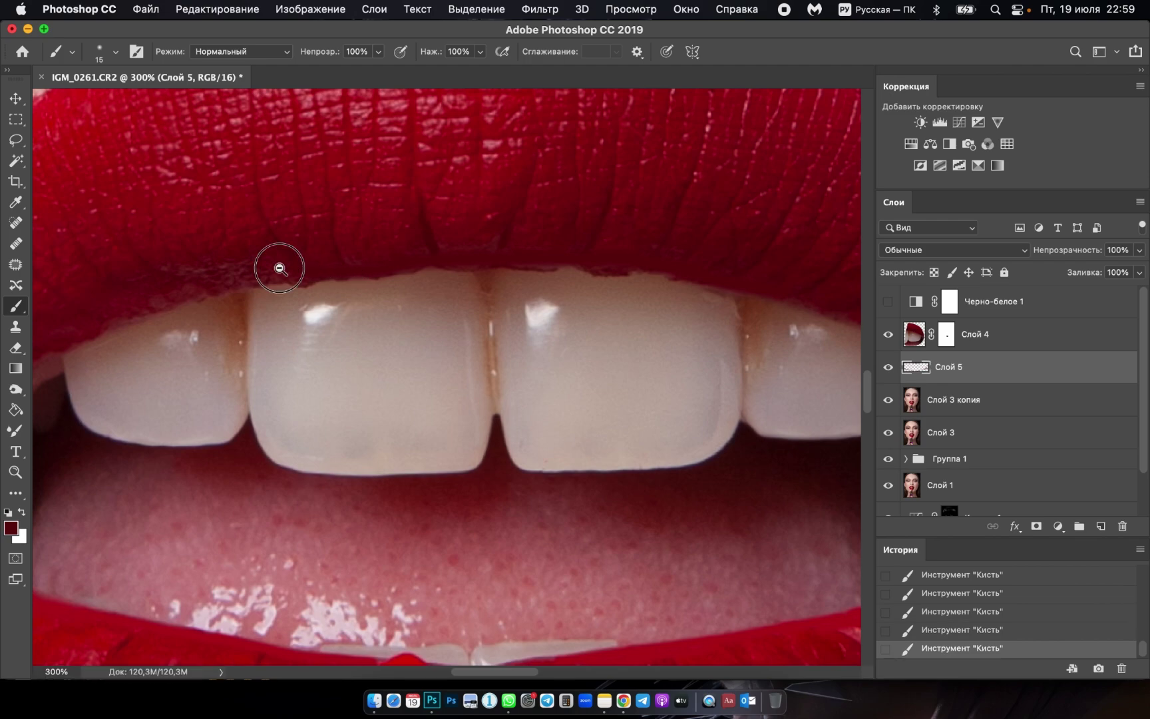
scroll(277, 261, "down", 3)
scroll(236, 377, "down", 3)
scroll(239, 342, "up", 5)
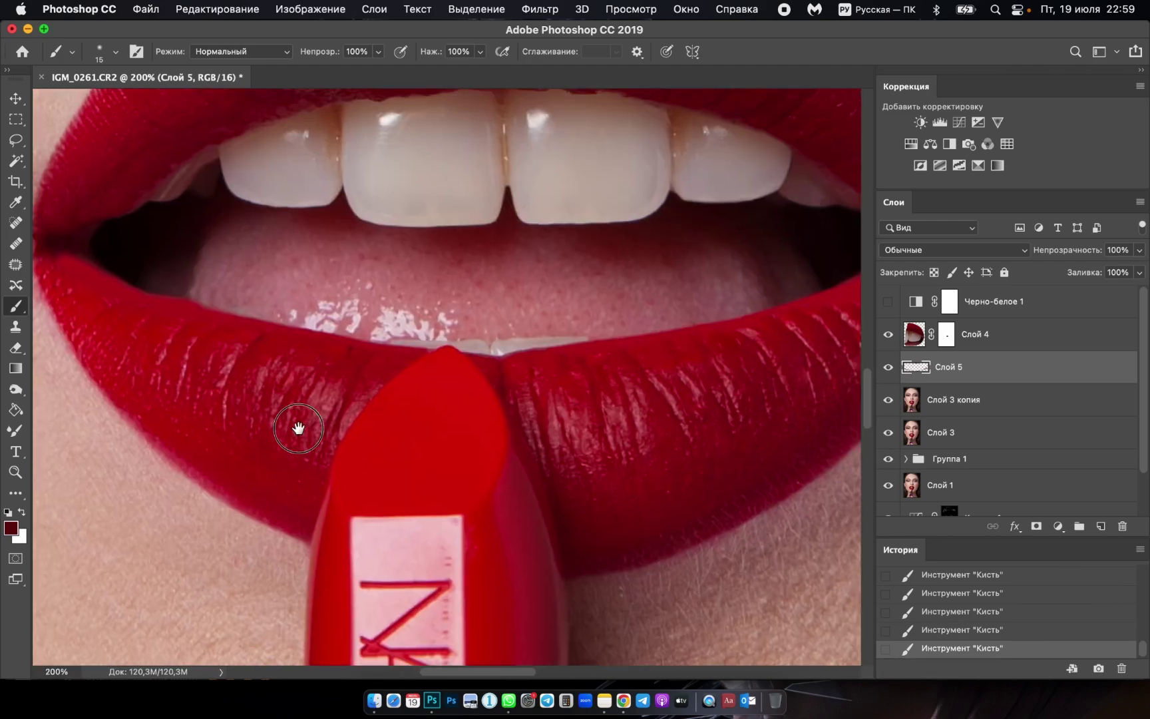
left_click_drag(297, 429, 312, 475)
left_click(1001, 253)
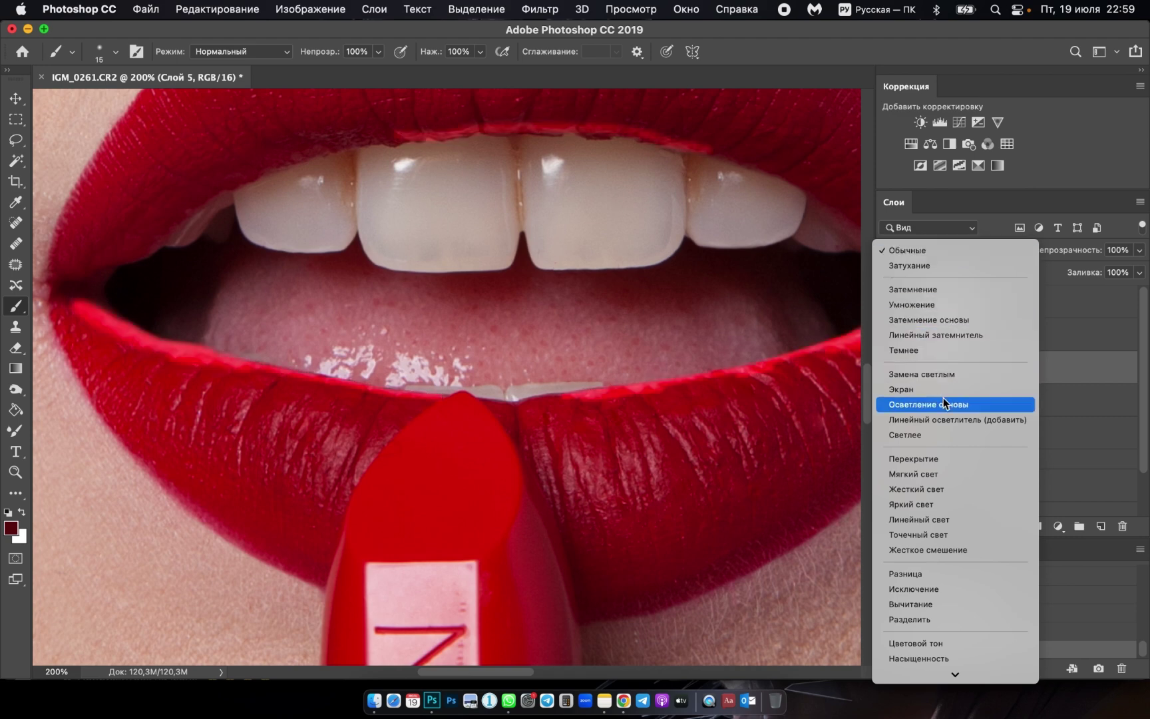
Set Слой 5's blend mode to Мягкий свет and zoom in closely on the lips.
left_click(955, 474)
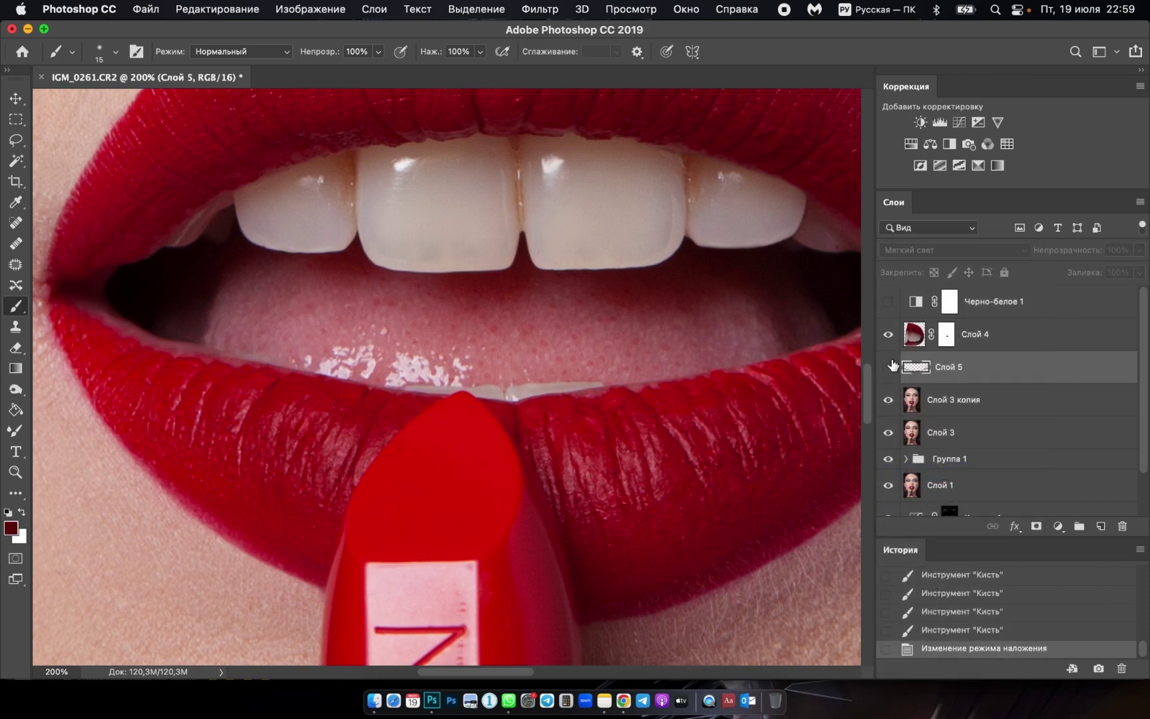
key("super+minus")
key("super+minus")
key("super+minus")
left_click_drag(755, 296, 648, 426)
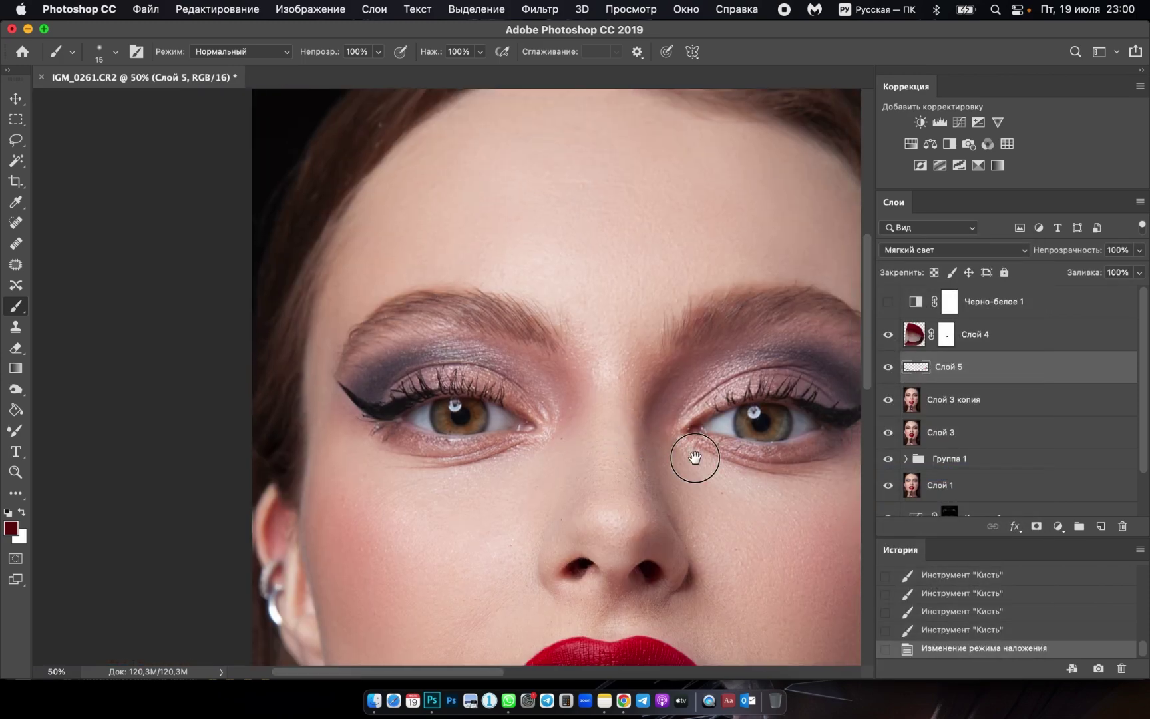
scroll(693, 457, "down", 3)
scroll(637, 506, "down", 4)
left_click(636, 466)
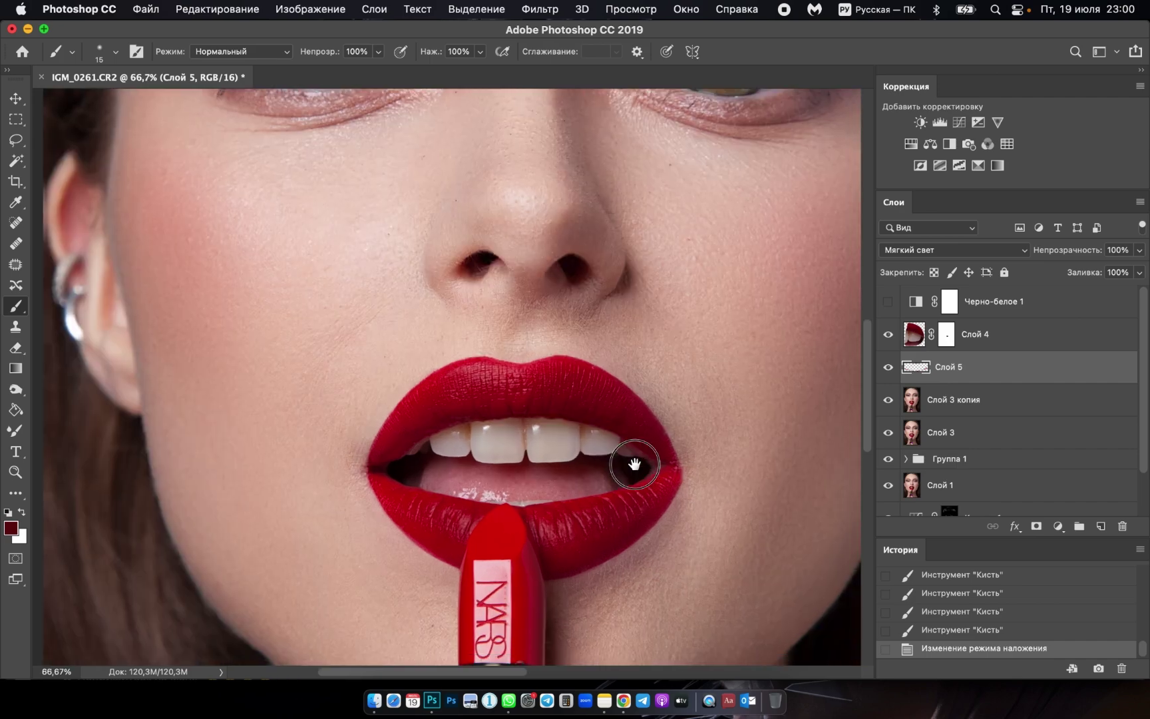
left_click(536, 420)
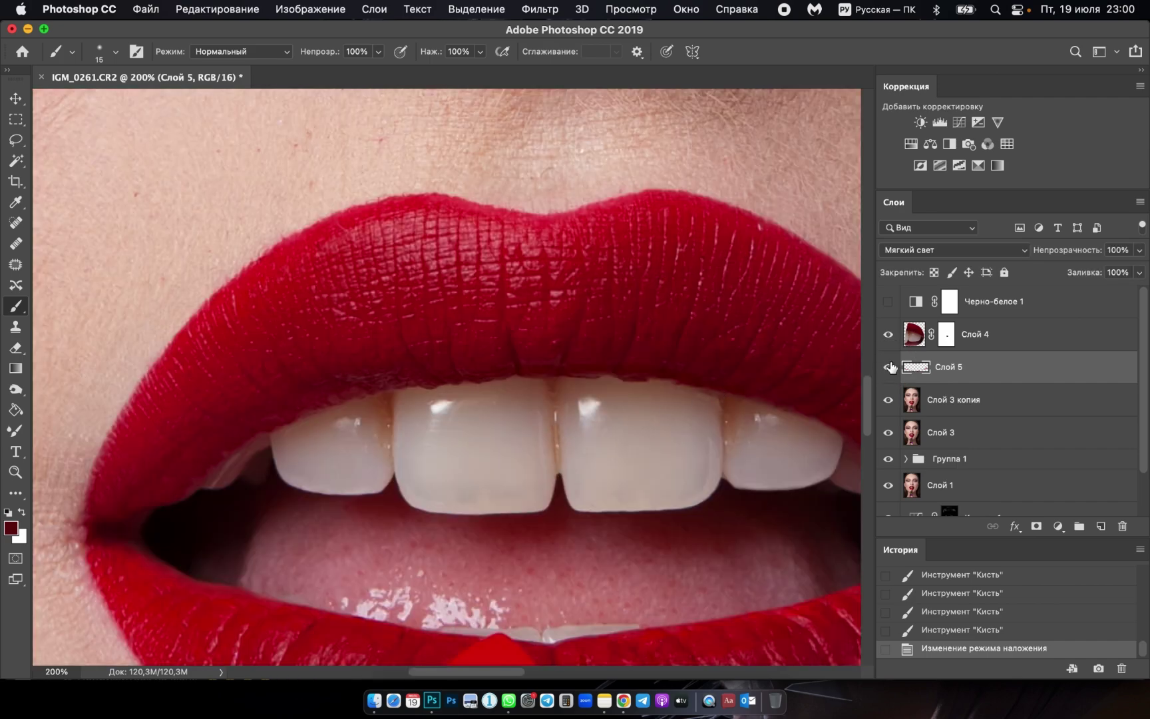
left_click(702, 377)
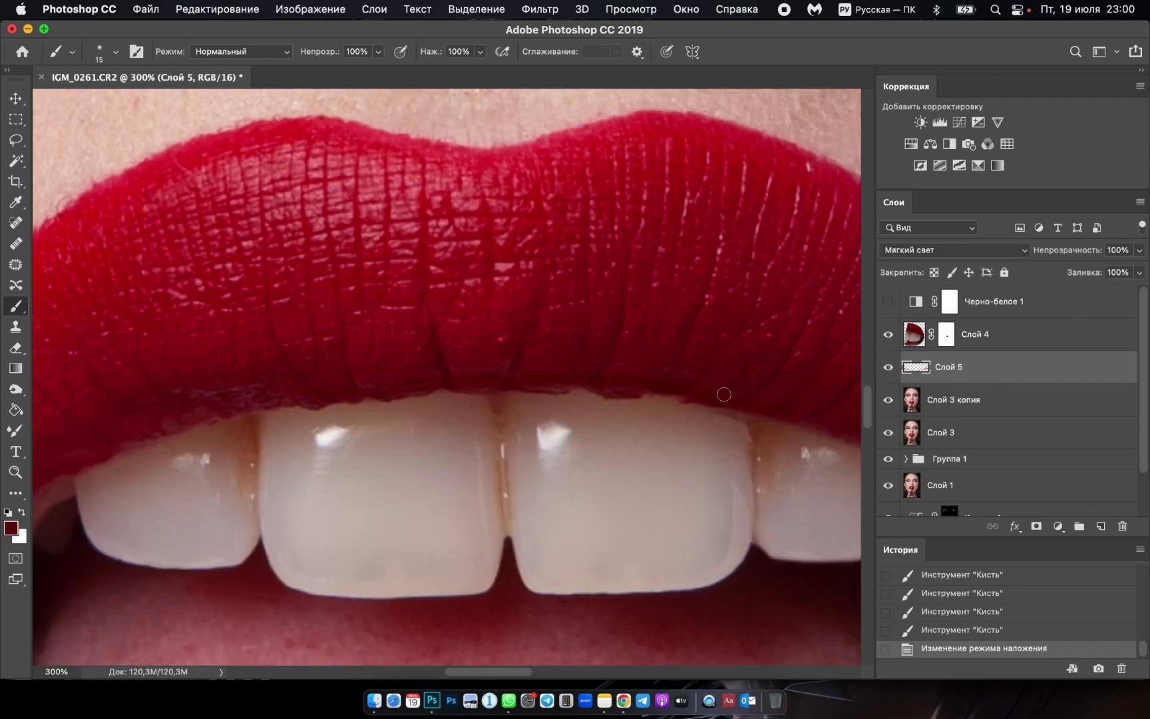
Softly erase part of the red strokes with a 45% opacity, size 35 Eraser.
left_click(17, 347)
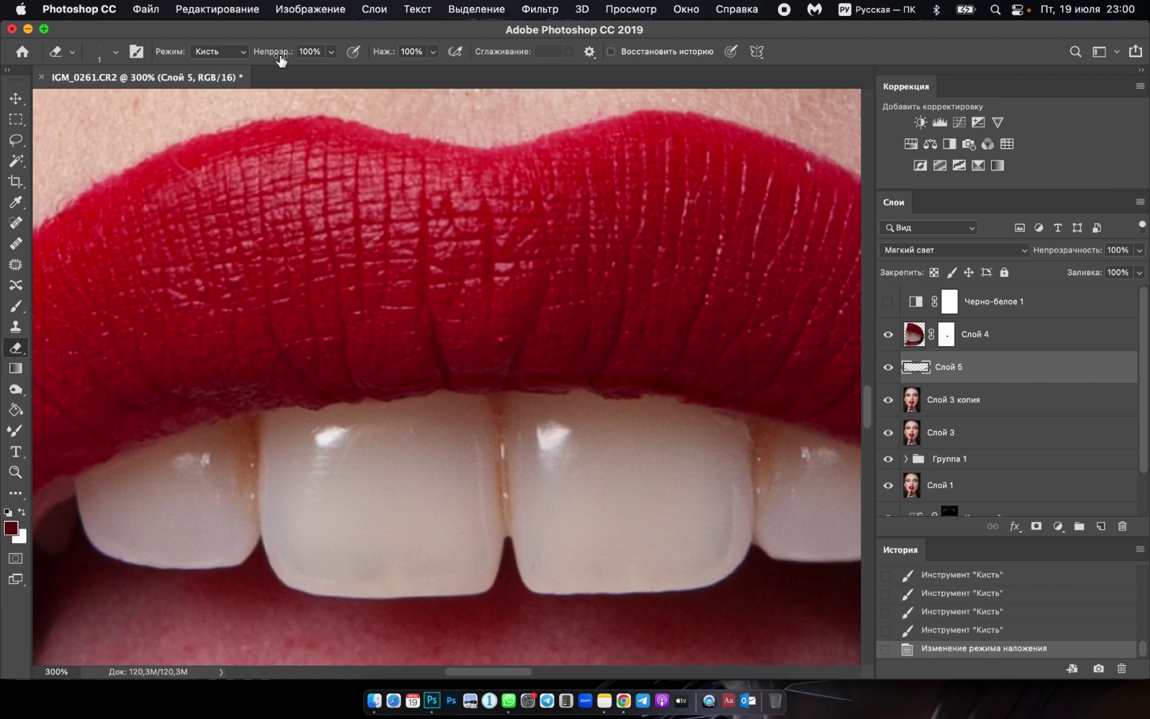
left_click_drag(280, 58, 236, 59)
key("bracketright")
key("bracketright")
key("bracketright")
mouse_move(355, 385)
left_mouse_down()
mouse_move(657, 359)
mouse_move(827, 392)
left_mouse_up()
key("super+1")
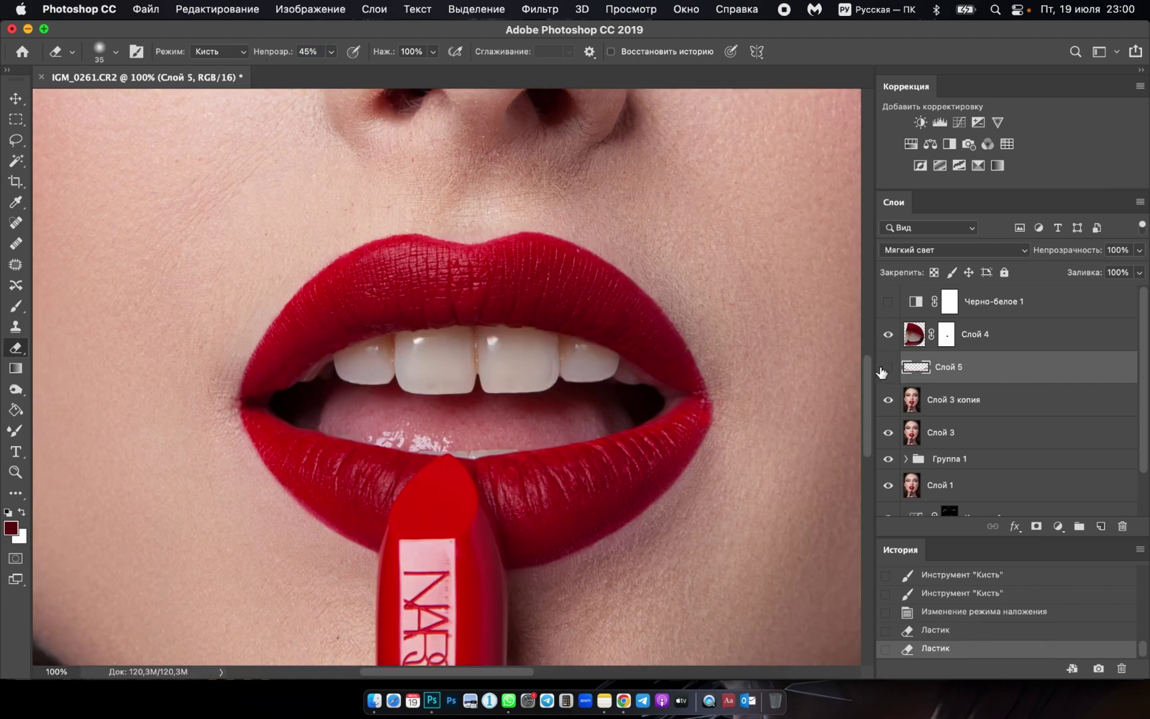
Erase excess red near the mouth corner, toggling Слой 5's visibility to compare.
left_click(888, 367)
scroll(701, 419, "up", 3)
left_click(495, 477)
left_click(495, 476)
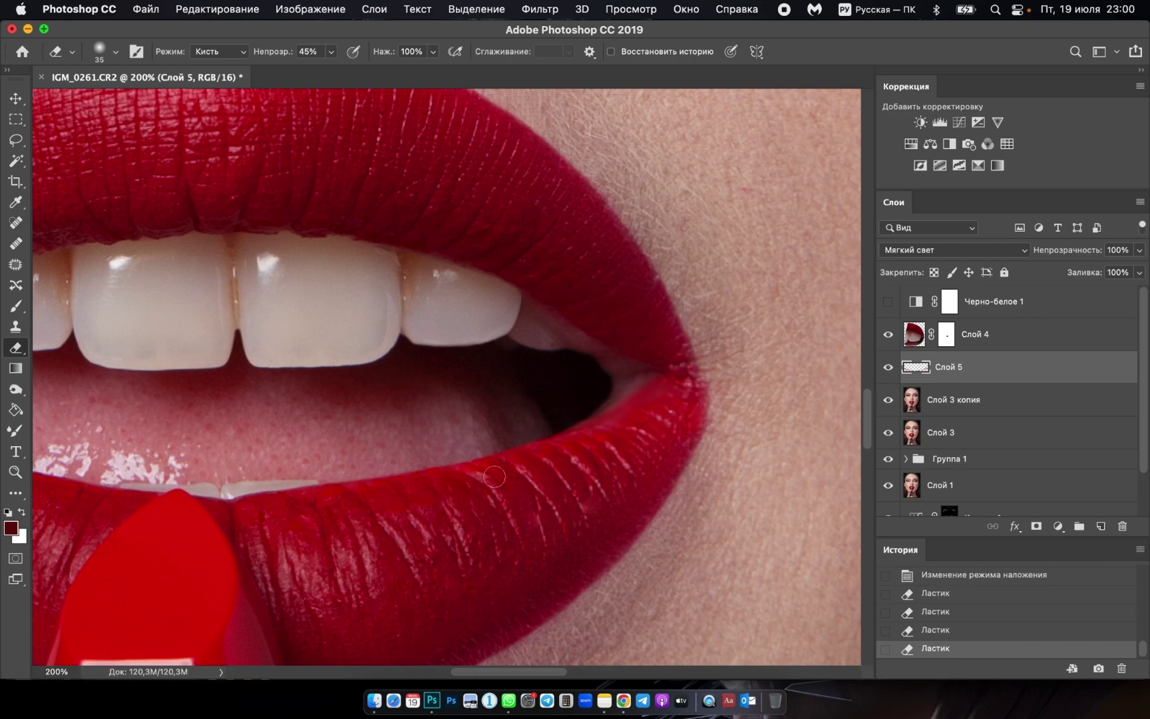
scroll(489, 479, "down", 3)
left_click(888, 367)
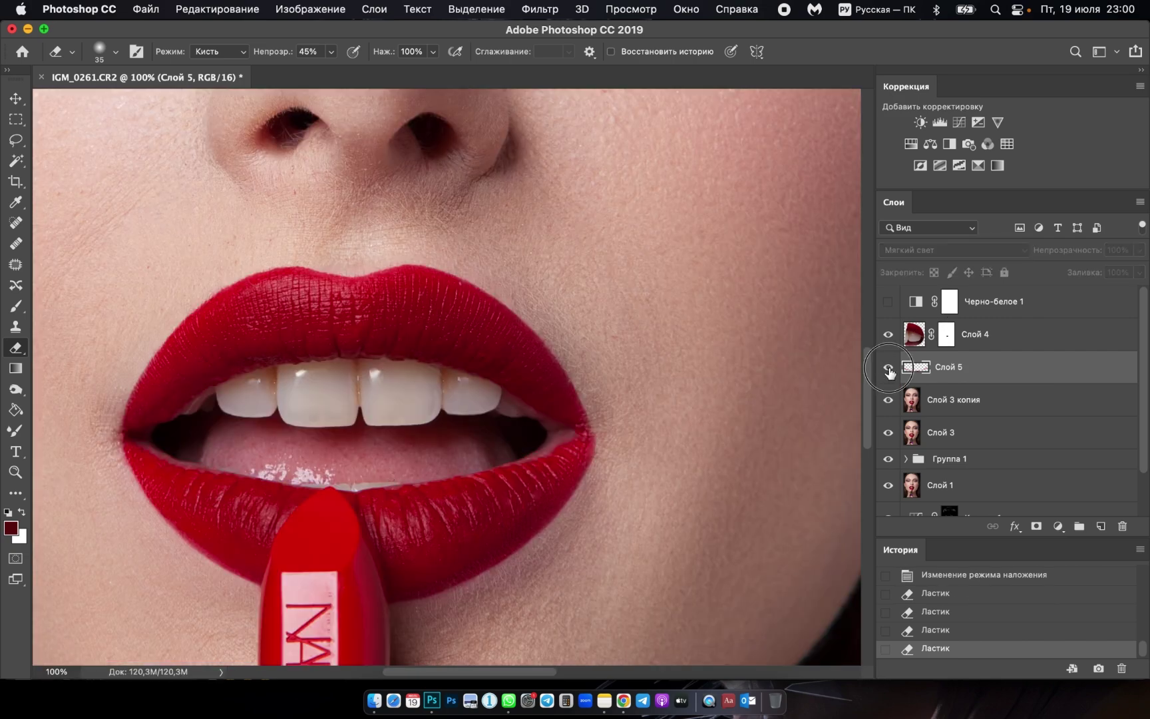
left_click(888, 367)
left_click_drag(389, 177, 405, 260)
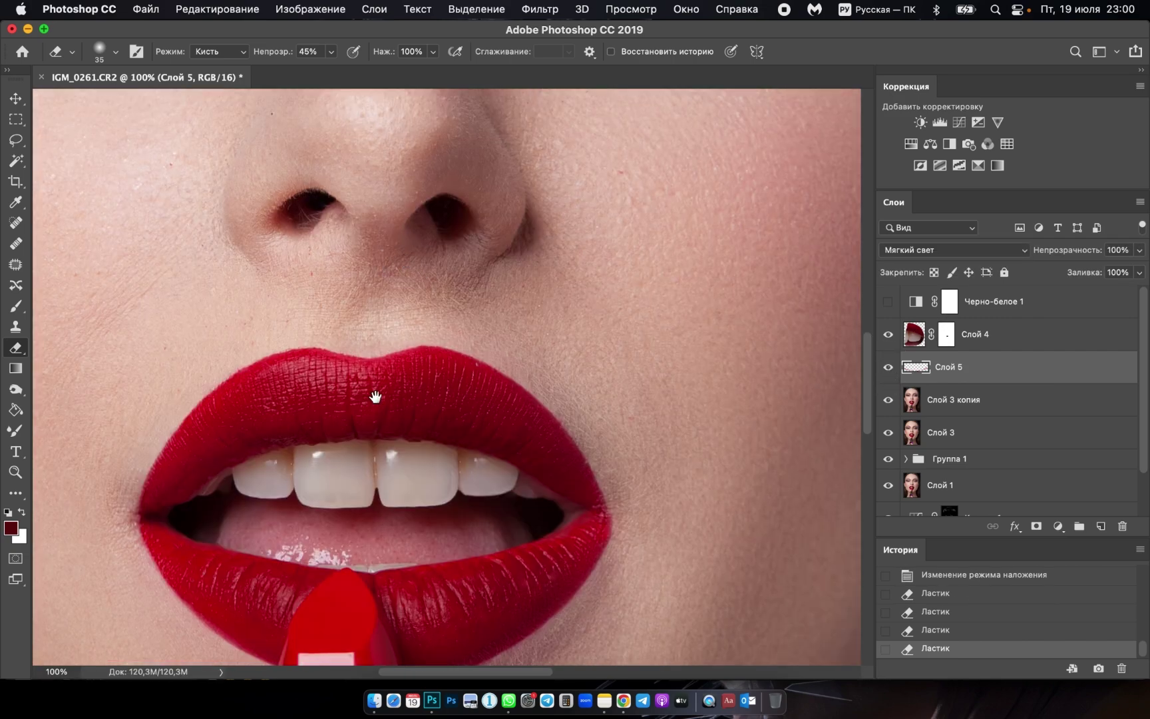
Add a Hue/Saturation adjustment brightening the Yellows and move it above Слой 4.
left_click(911, 144)
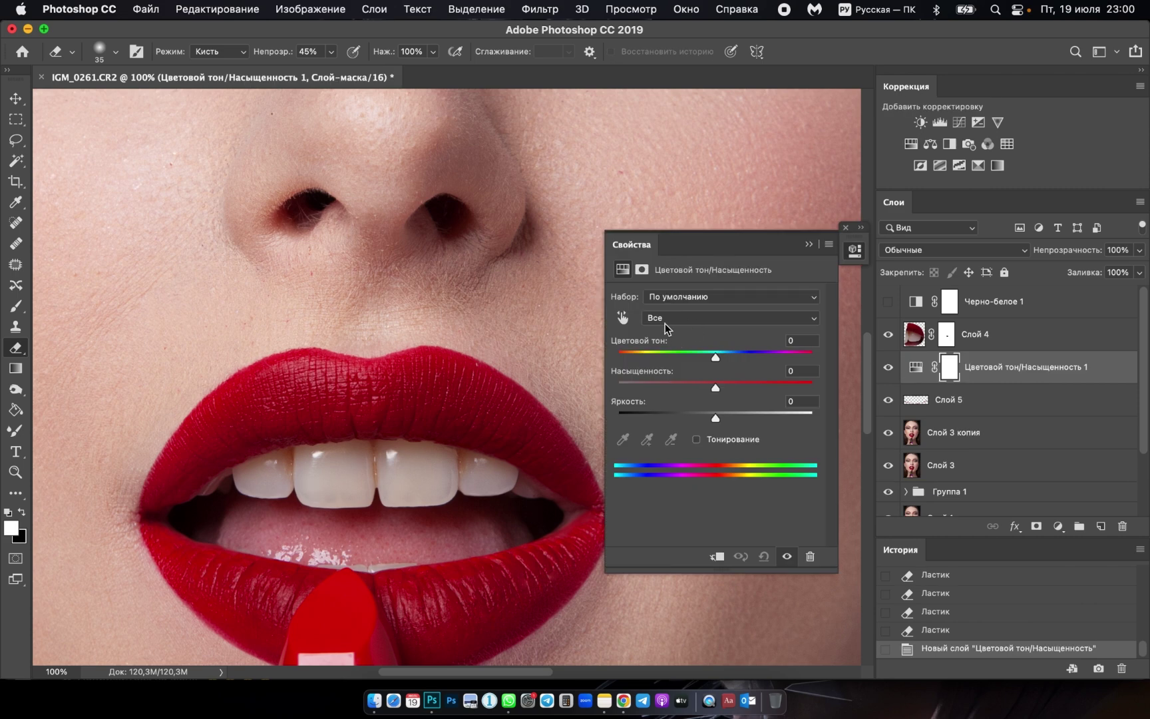
left_click(730, 317)
left_click(719, 341)
left_click(747, 414)
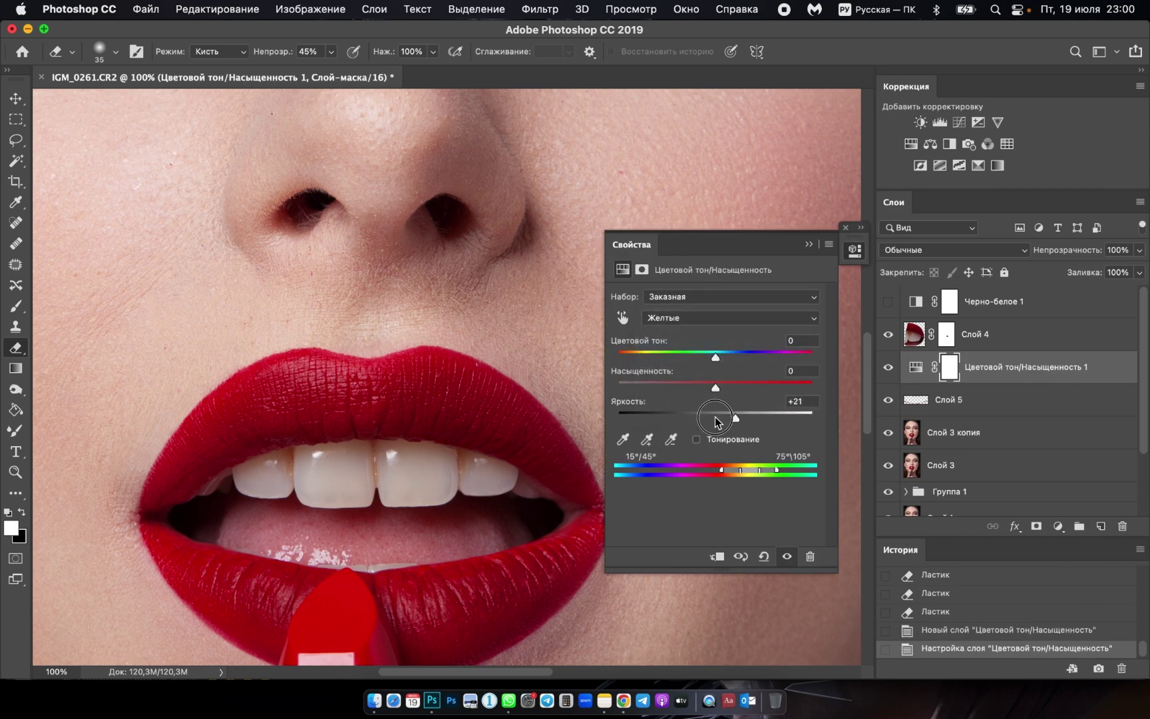
key("super+bracketright")
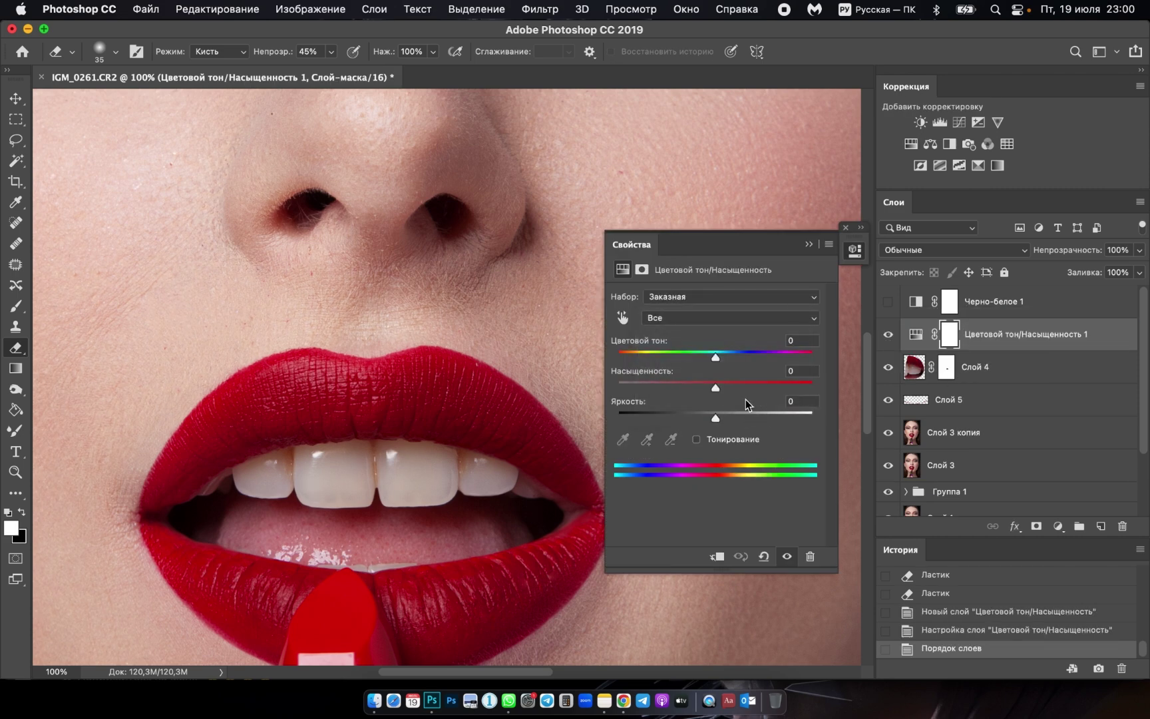
Brighten the Yellows further and lower their saturation to about −22, comparing before and after.
left_click(671, 319)
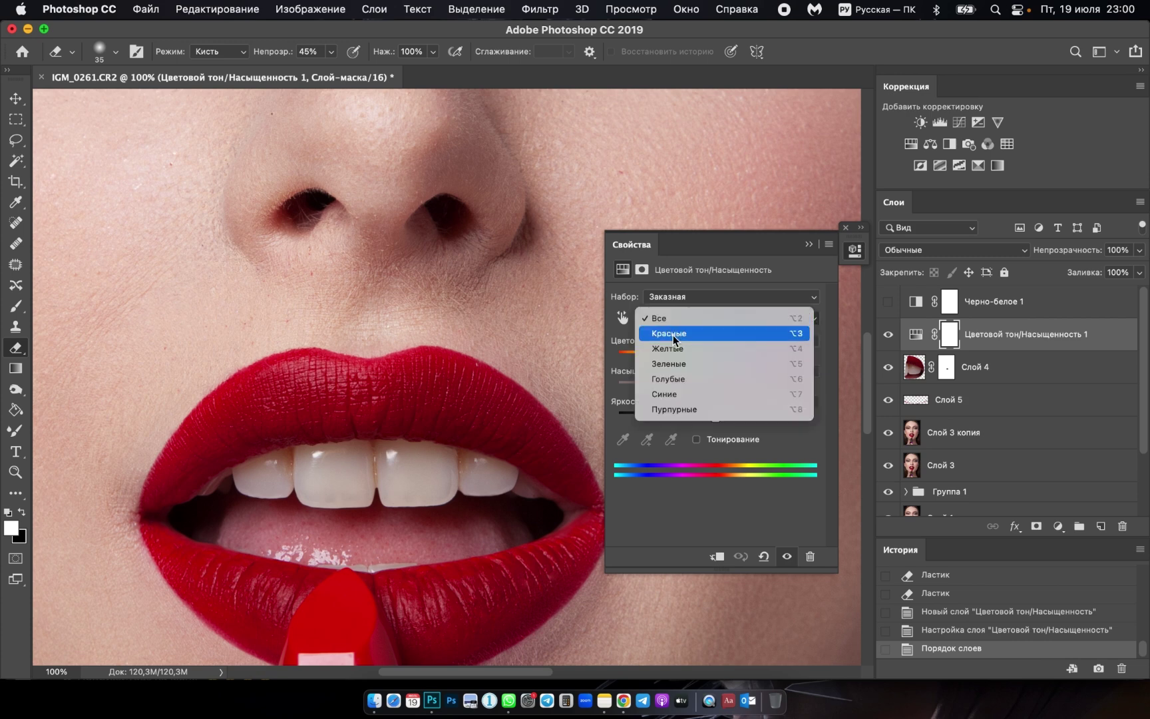
left_click(673, 350)
left_click_drag(716, 418, 751, 418)
left_click(679, 317)
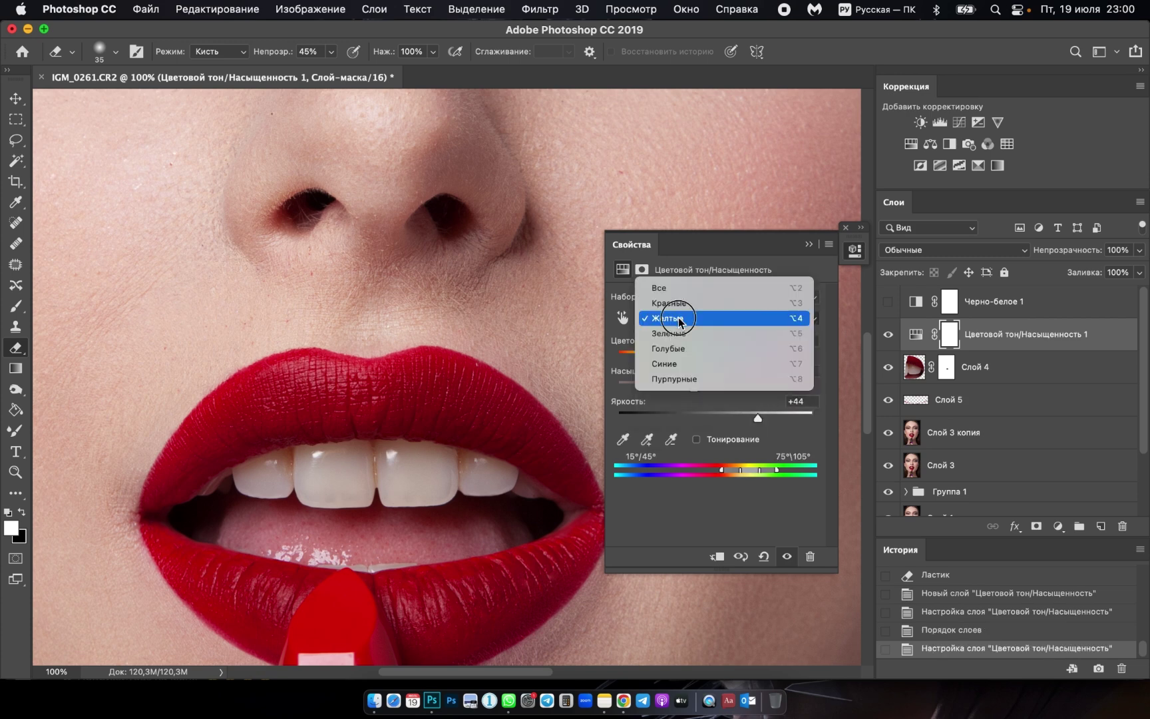
left_click(665, 318)
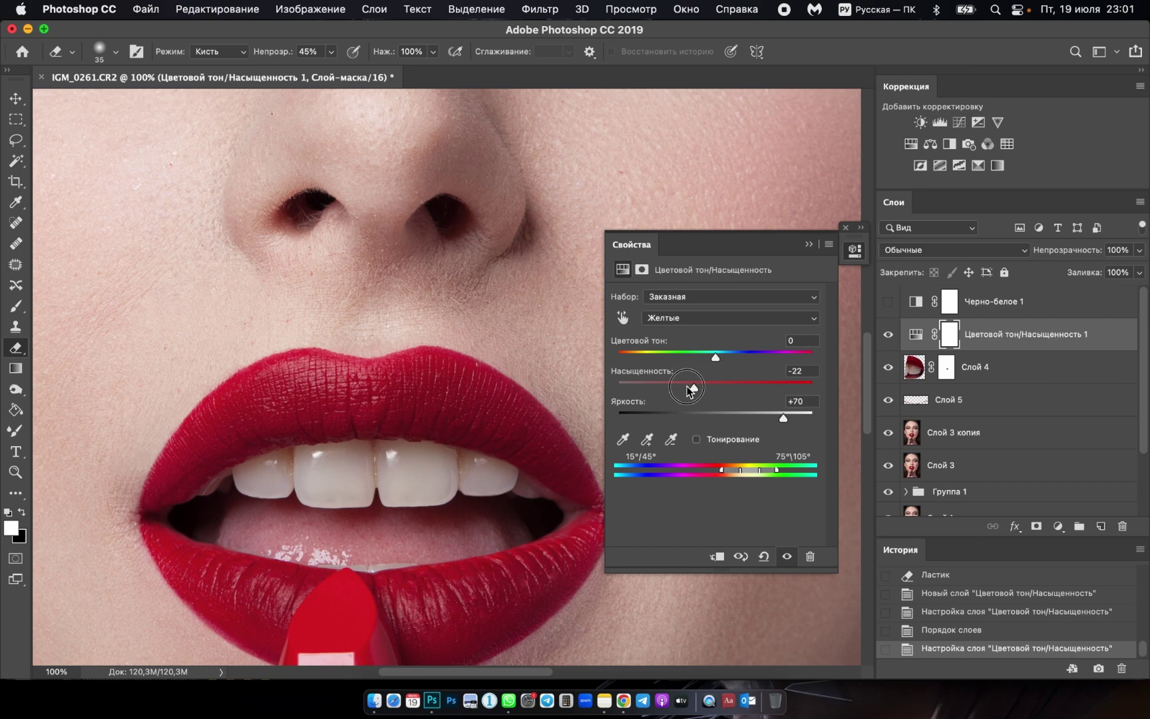
left_click(786, 556)
left_click(787, 556)
left_click_drag(681, 390, 680, 390)
left_click(809, 245)
Invert the adjustment mask to black and paint white into the gap between the front teeth.
key("super+i")
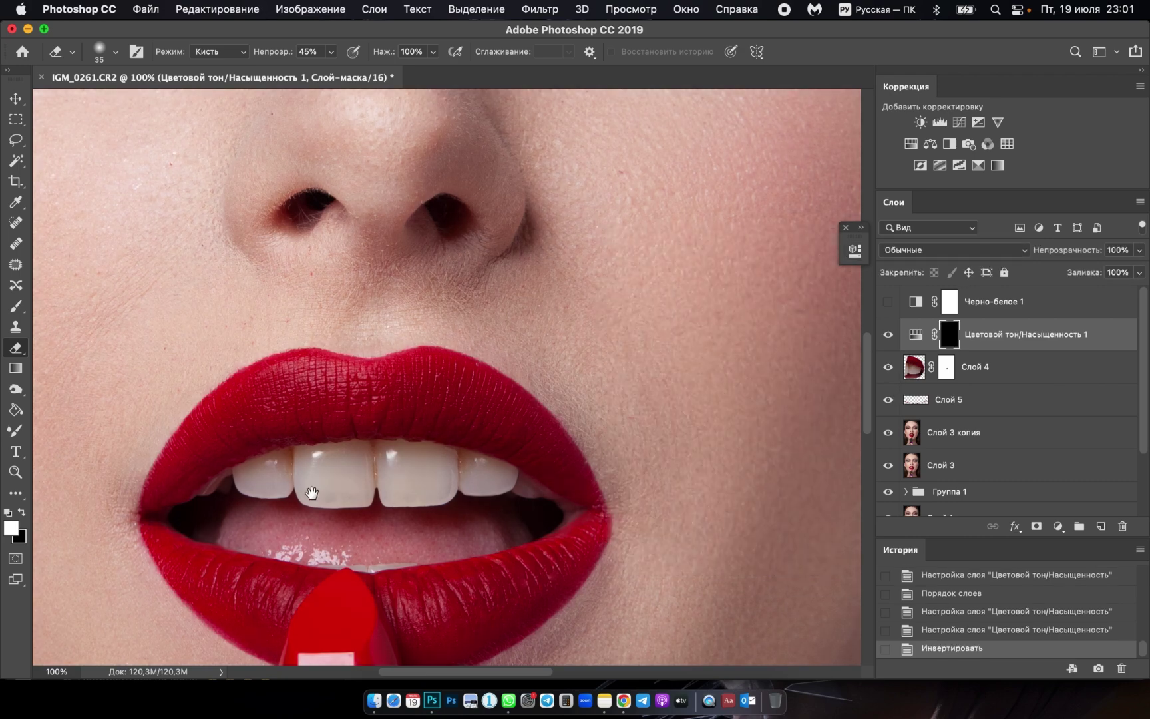
left_click(316, 485)
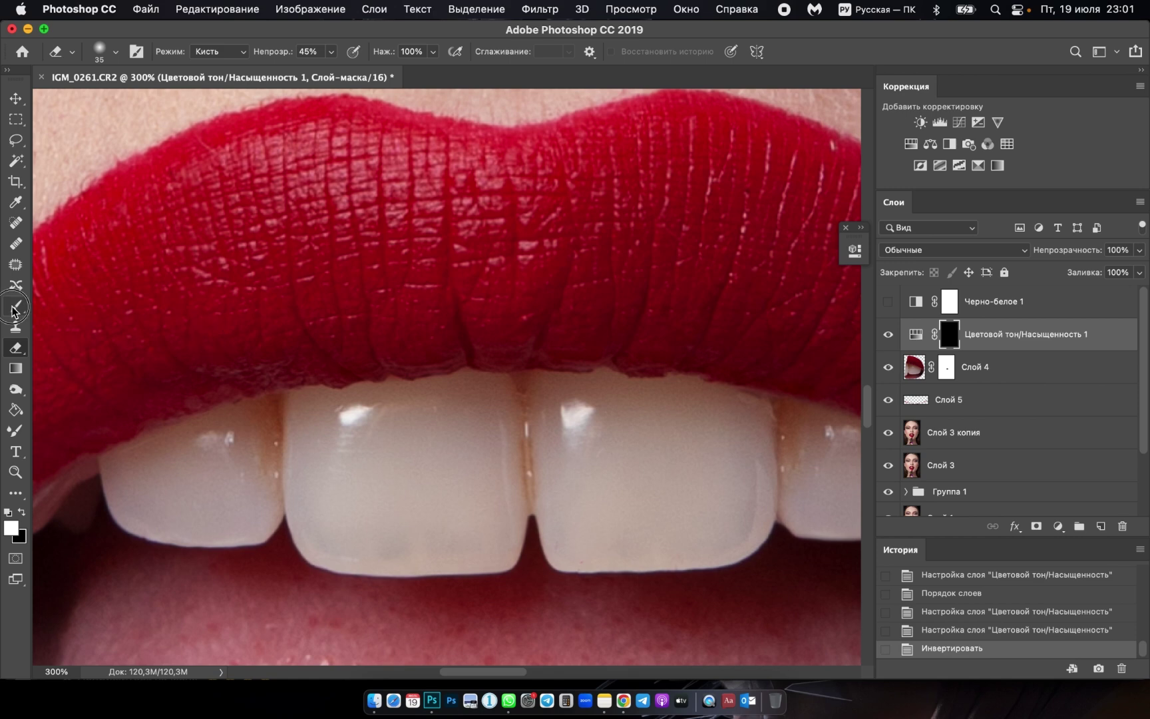
left_click(12, 309)
left_click_drag(529, 439, 522, 519)
scroll(533, 393, "up", 2)
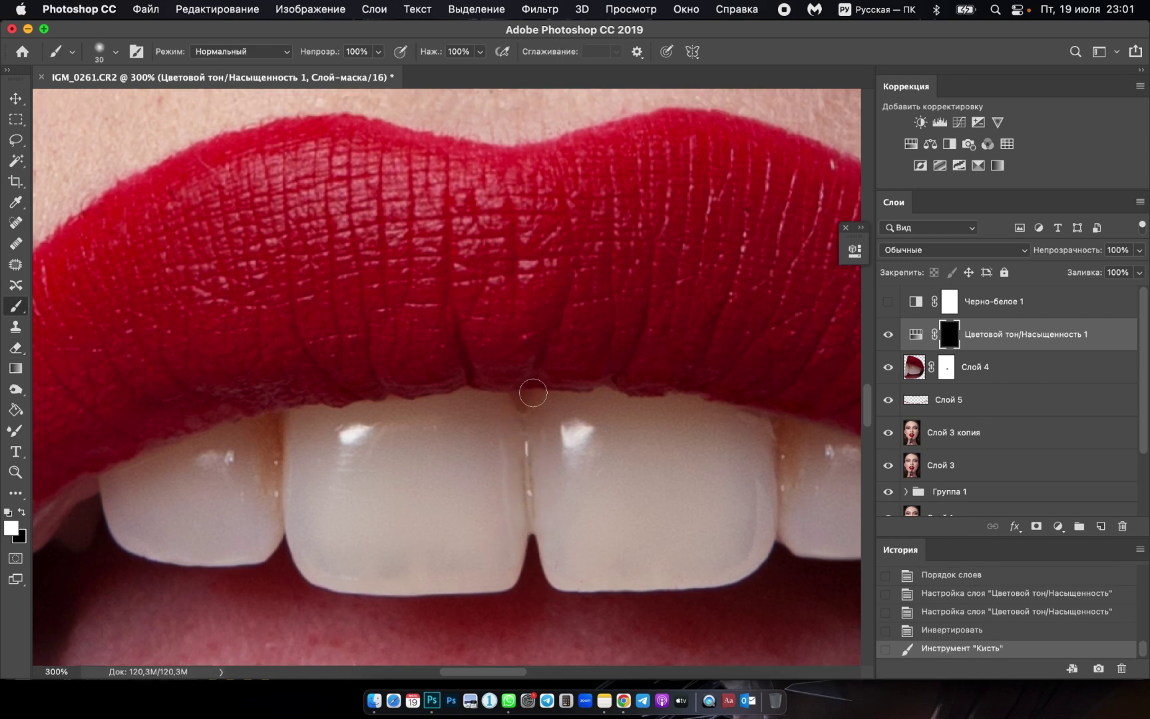
key("bracketright")
left_click_drag(533, 393, 480, 403)
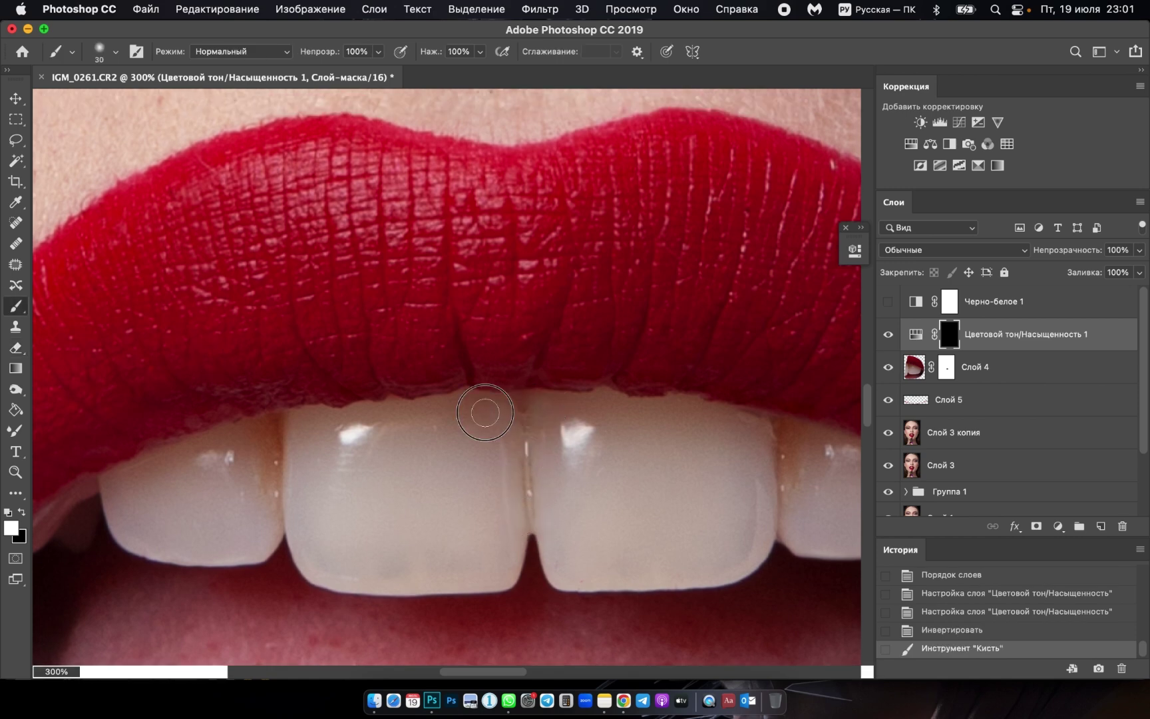
Paint whitening across the left, front and right teeth with the brush enlarged to 45, then 80.
left_click(117, 52)
key("bracketright")
key("bracketright")
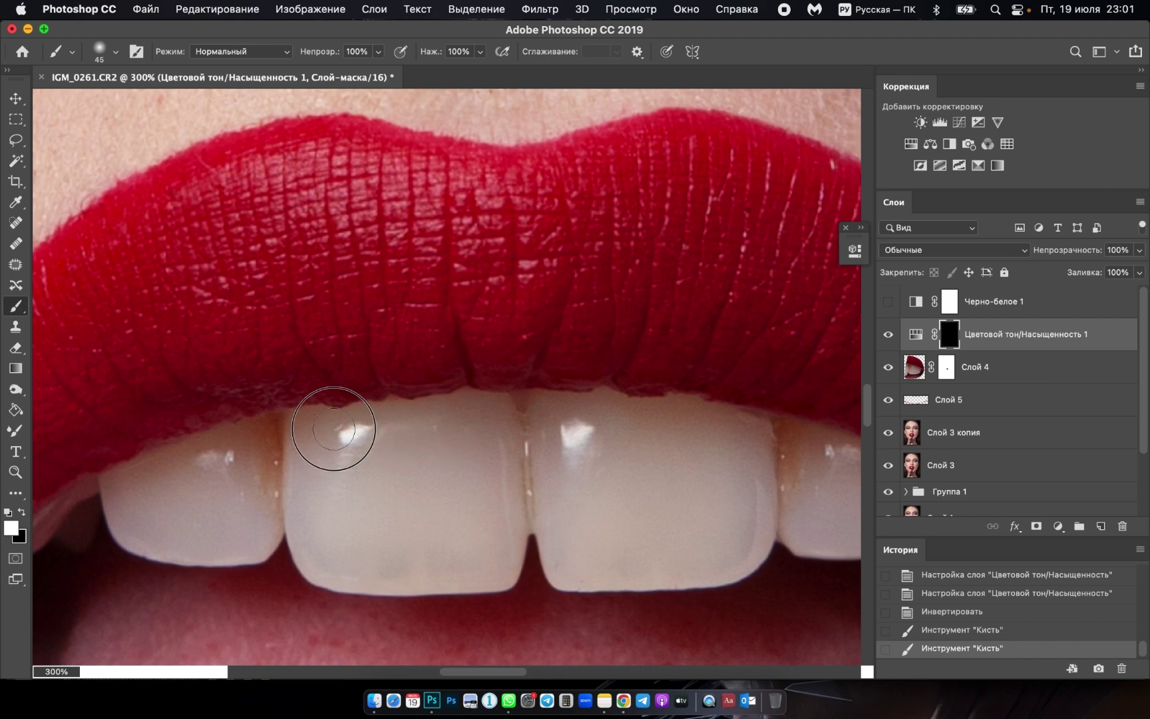
mouse_move(333, 428)
left_mouse_down()
mouse_move(308, 423)
mouse_move(278, 444)
left_mouse_up()
mouse_move(299, 470)
left_mouse_down()
mouse_move(282, 513)
mouse_move(243, 462)
mouse_move(200, 526)
mouse_move(346, 448)
left_mouse_up()
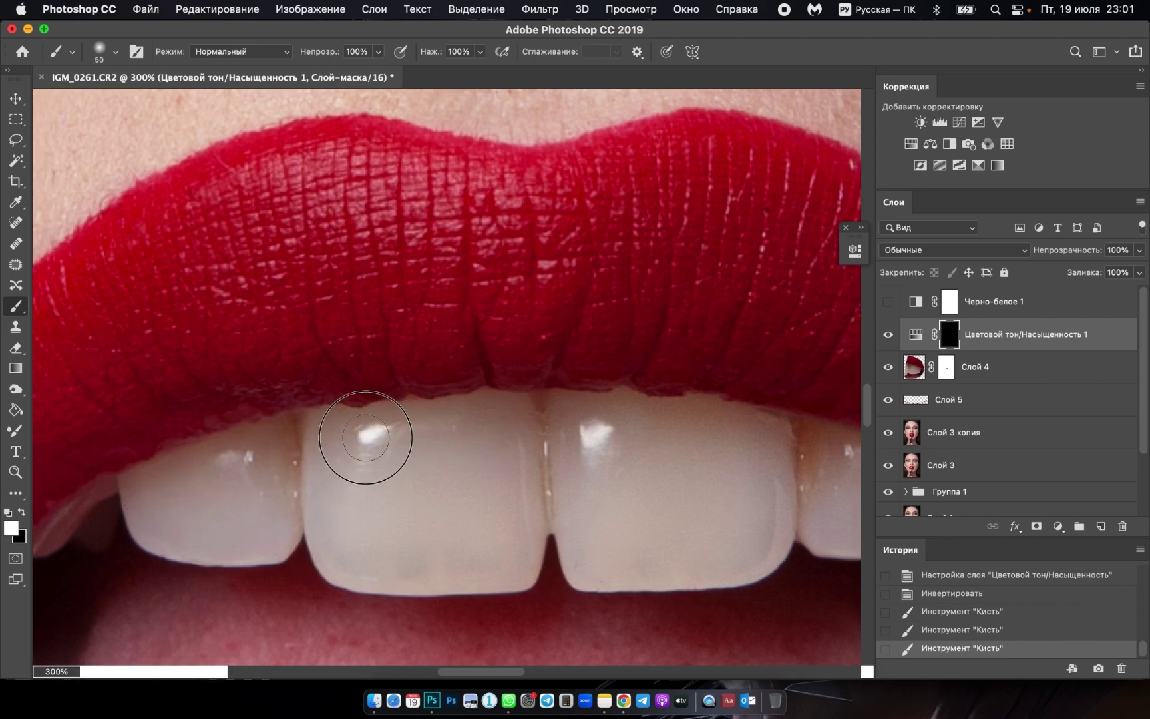
key("bracketright")
key("bracketright")
key("bracketright")
left_click_drag(481, 542, 521, 541)
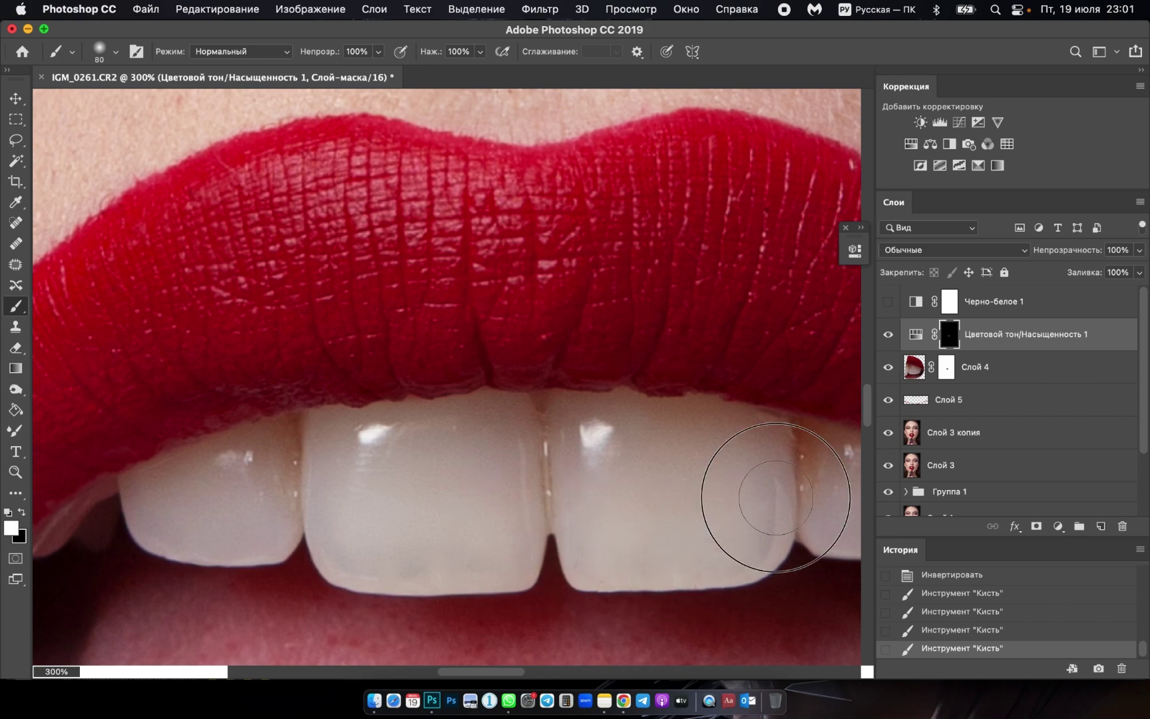
left_click_drag(624, 467, 351, 397)
left_click_drag(437, 385, 574, 404)
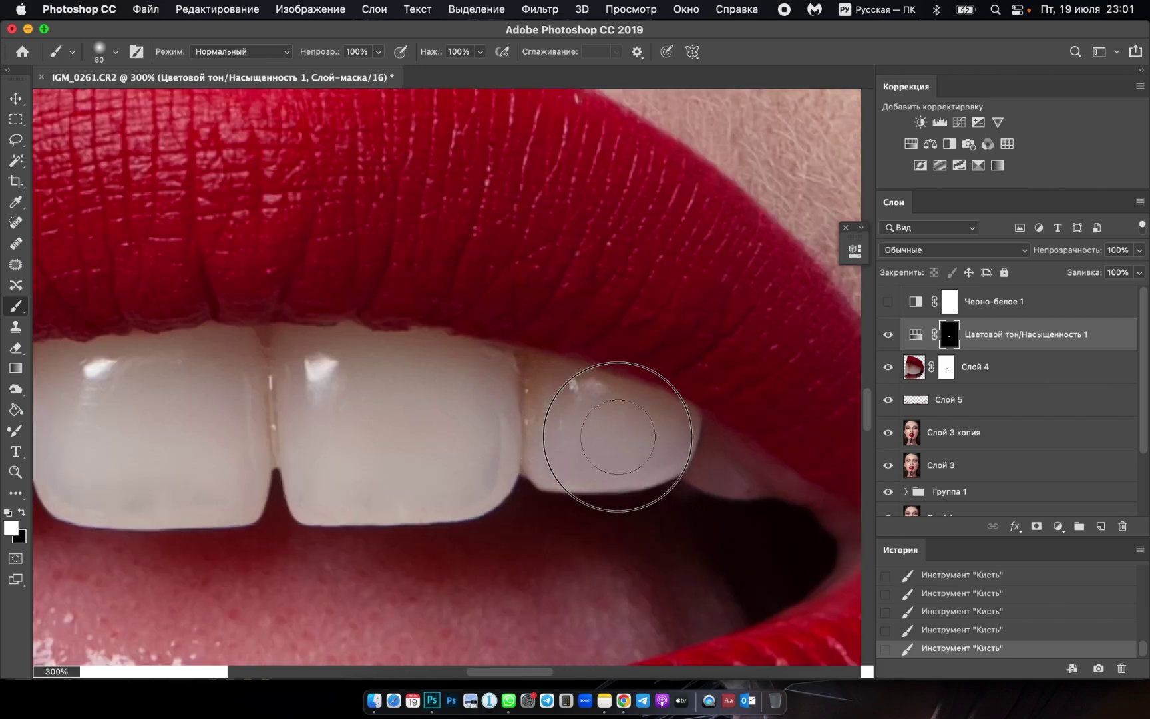
key("super+minus")
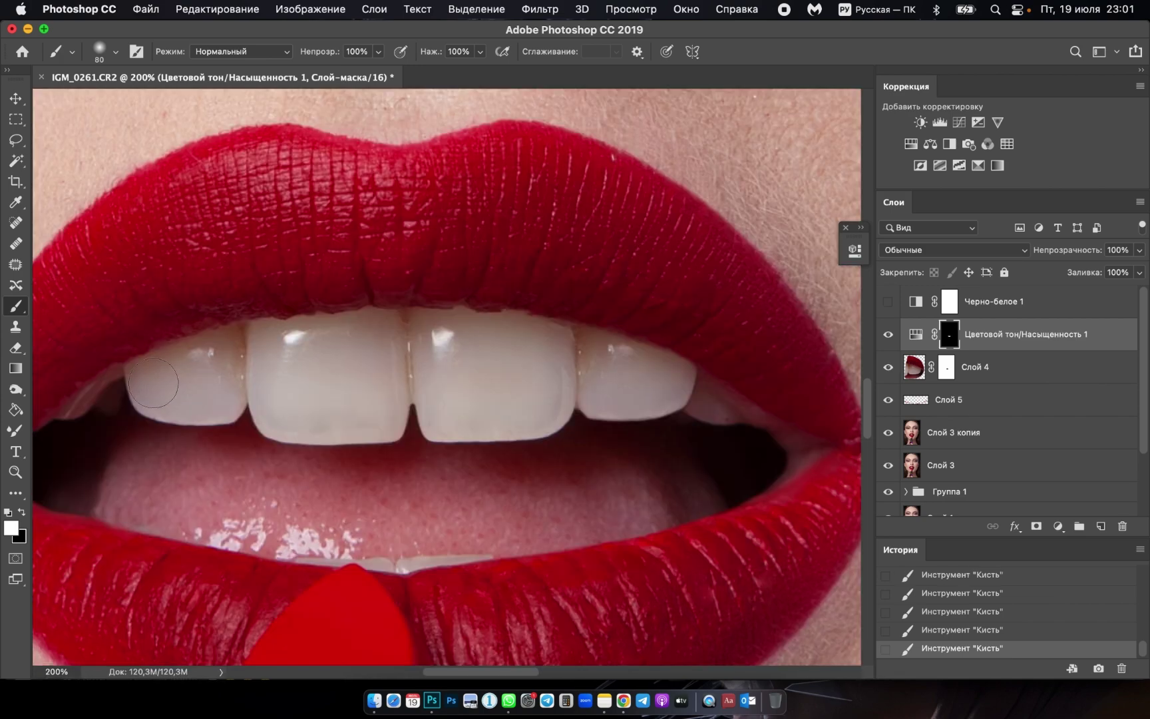
left_click(888, 335)
Raise Yellows lightness to +100 and drop Reds saturation to −100 in the Hue/Saturation adjustment.
double_click(917, 335)
left_click_drag(689, 257, 764, 255)
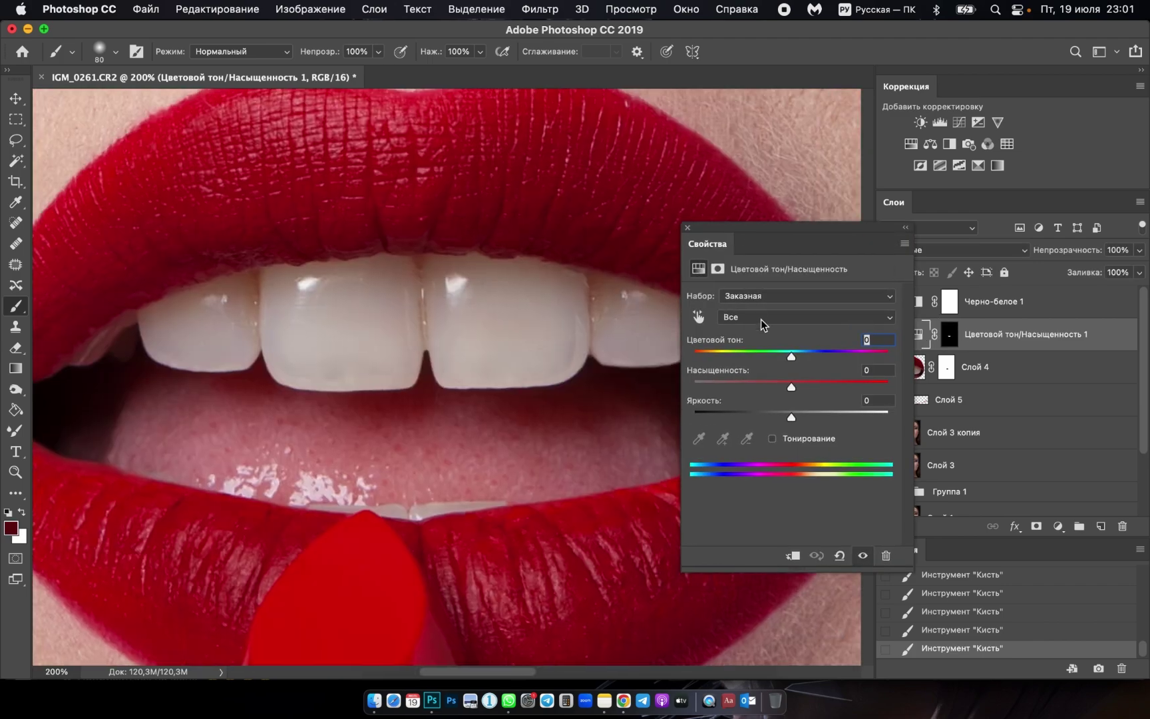
left_click(761, 319)
left_click(771, 356)
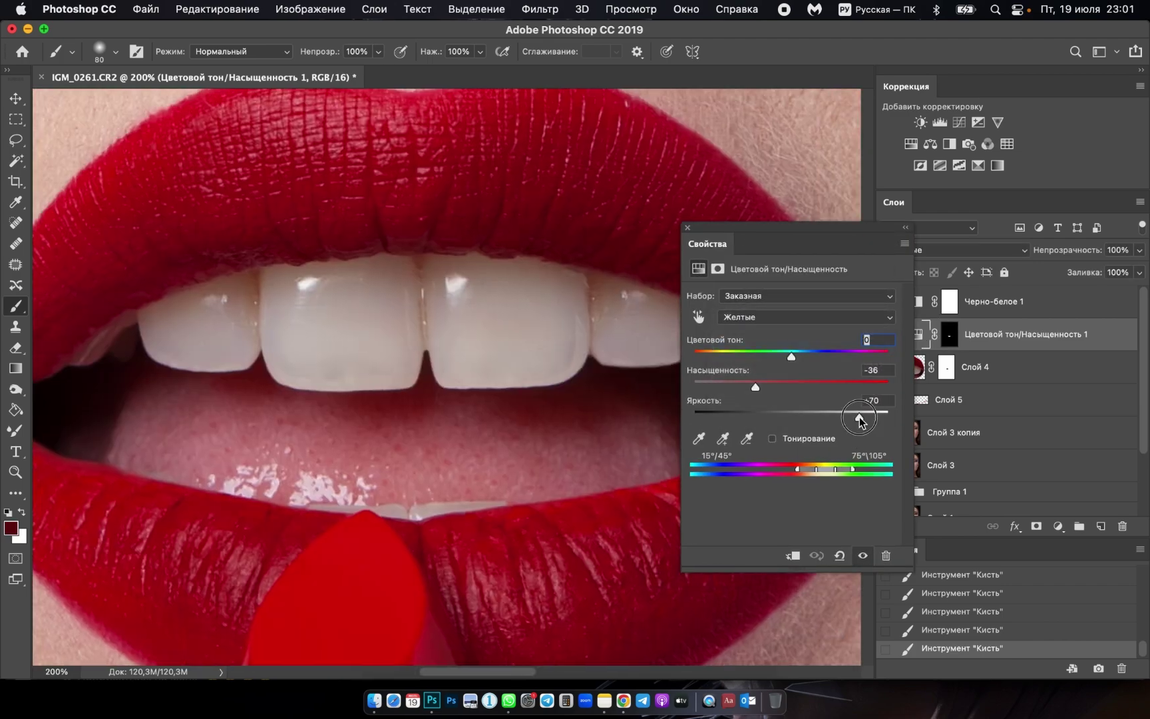
left_click_drag(855, 417, 890, 419)
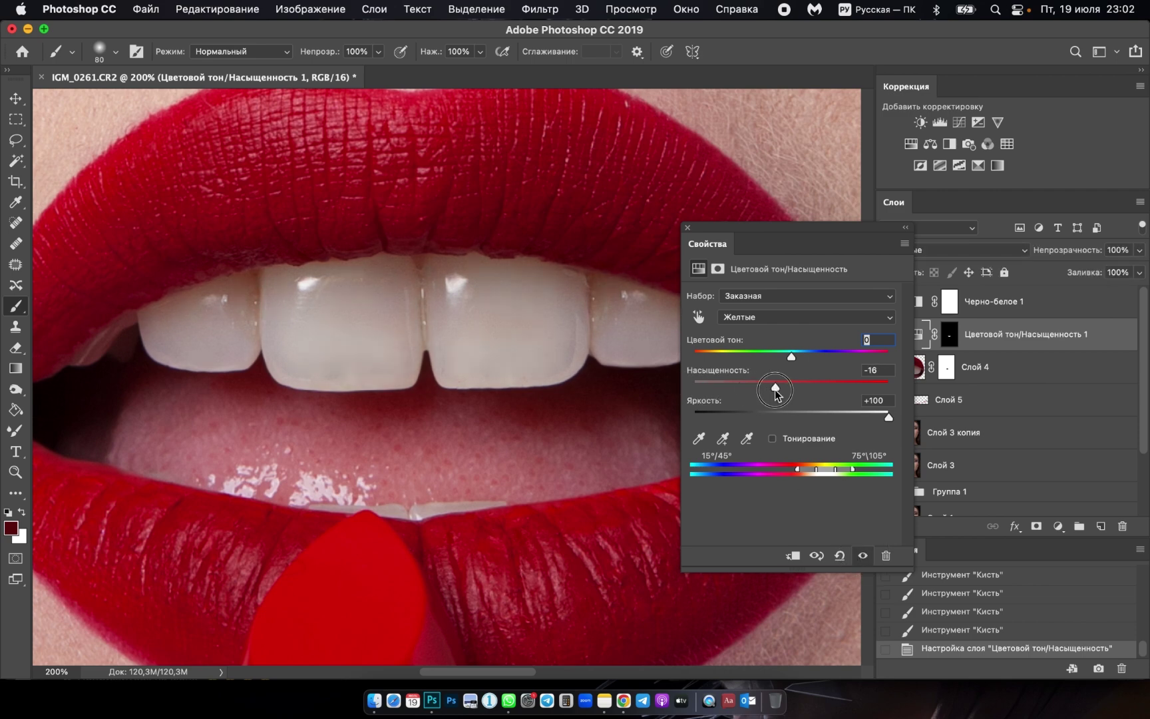
left_click(805, 317)
left_click(752, 302)
left_click_drag(807, 387, 690, 386)
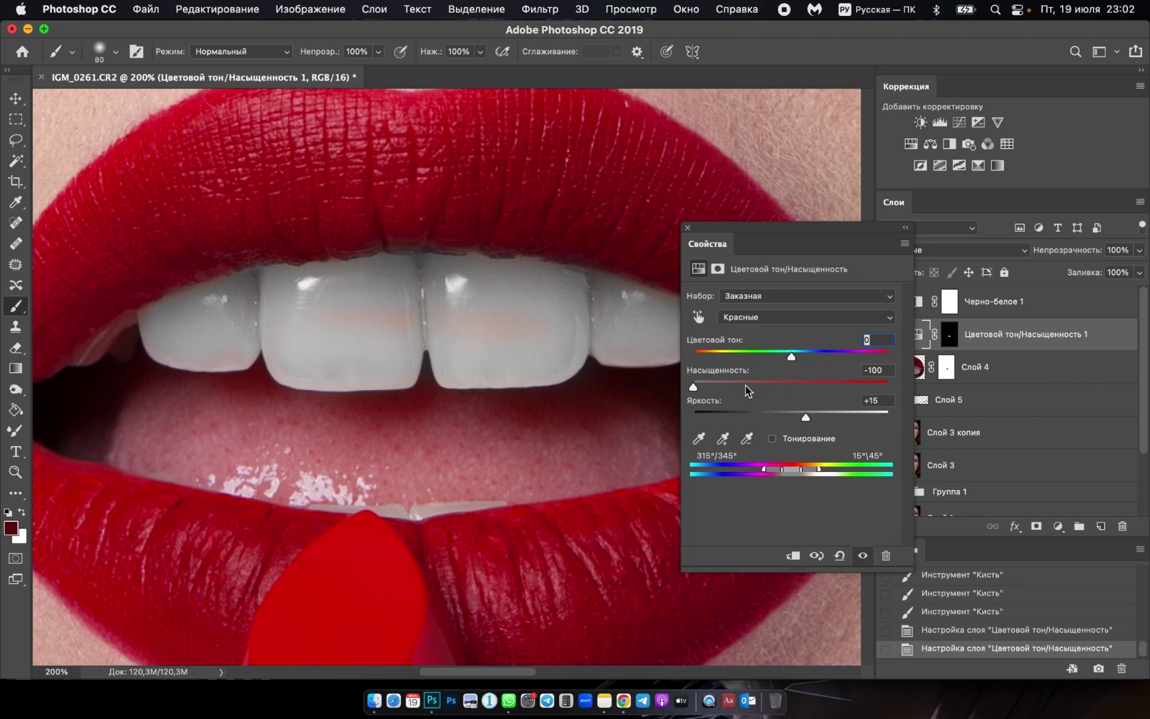
left_click(906, 229)
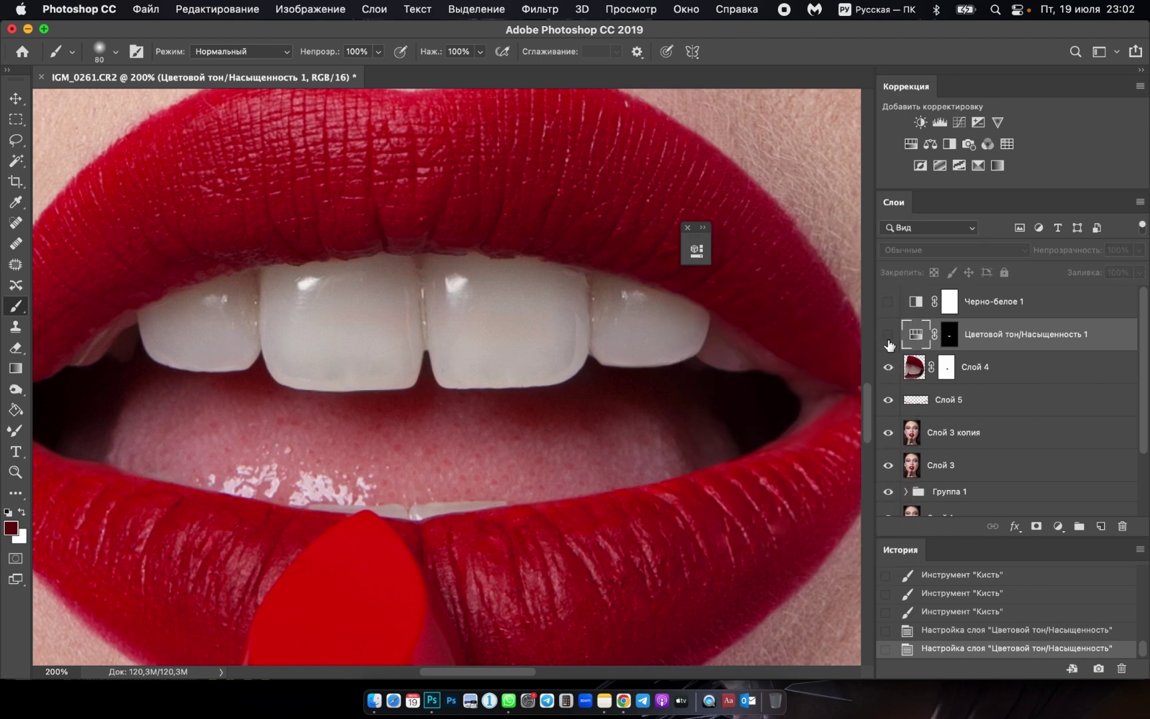
left_click(889, 340)
Show the mask as a red overlay and paint missed tooth areas, including the left teeth, into it.
left_click(949, 337)
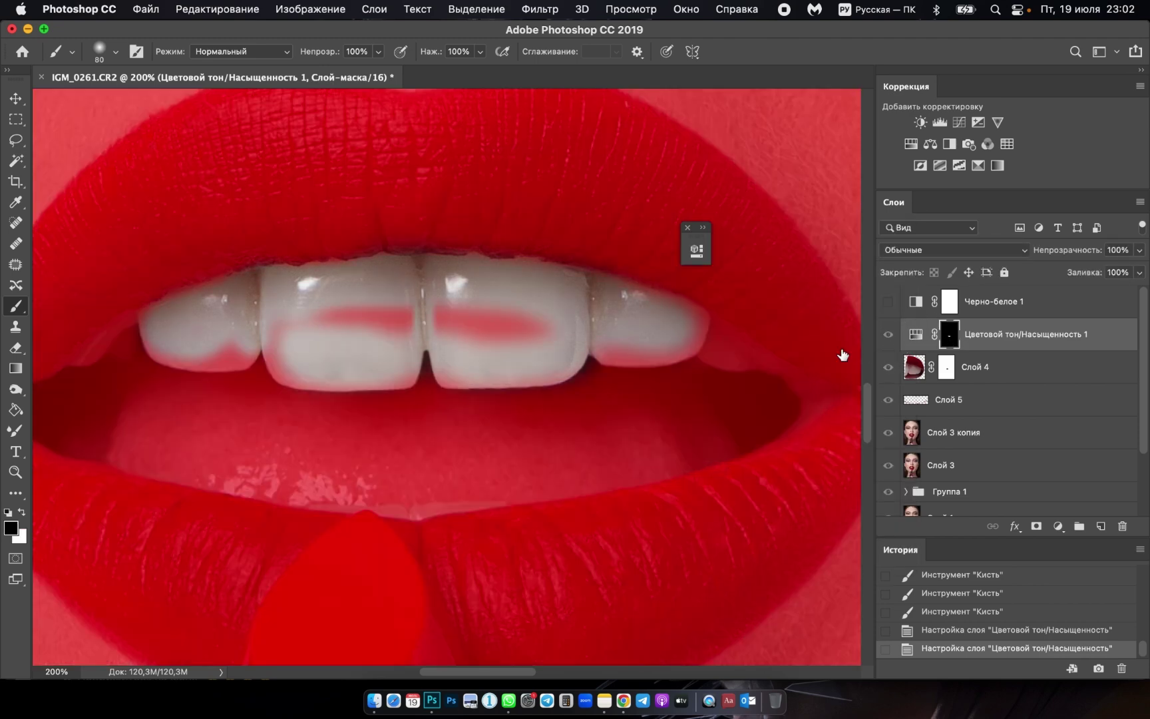
key("x")
mouse_move(504, 329)
left_mouse_down()
mouse_move(518, 321)
mouse_move(461, 333)
mouse_move(429, 303)
mouse_move(300, 321)
mouse_move(376, 322)
left_mouse_up()
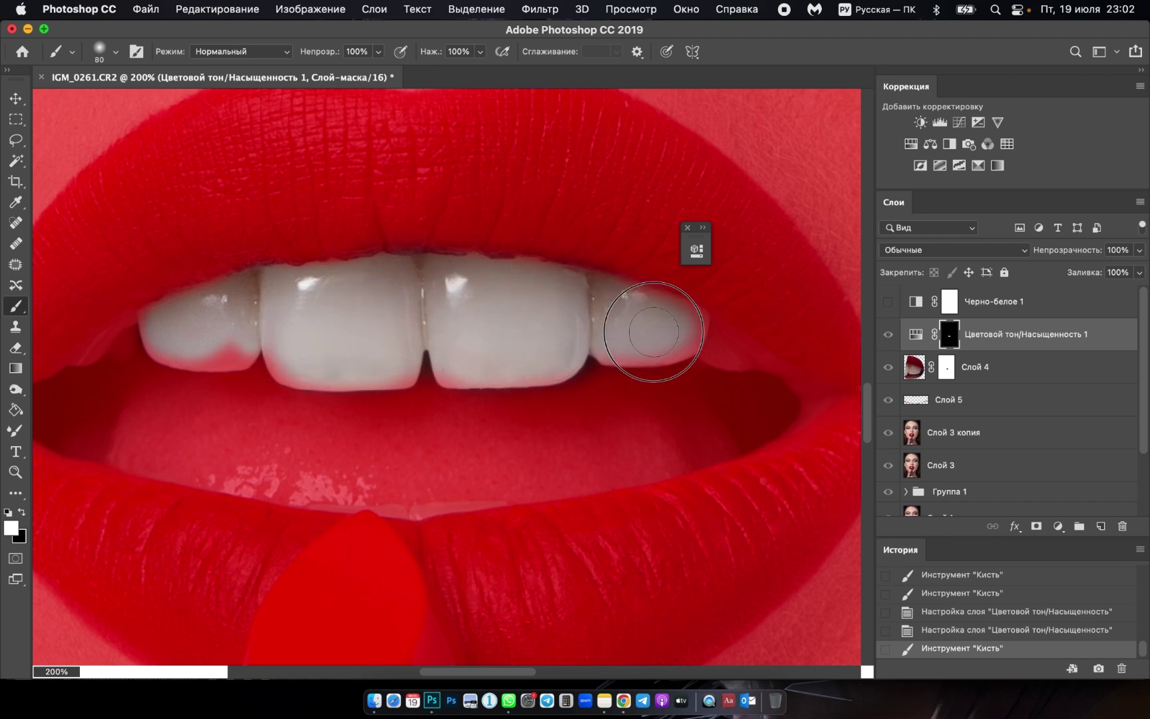
scroll(345, 302, "left", 2)
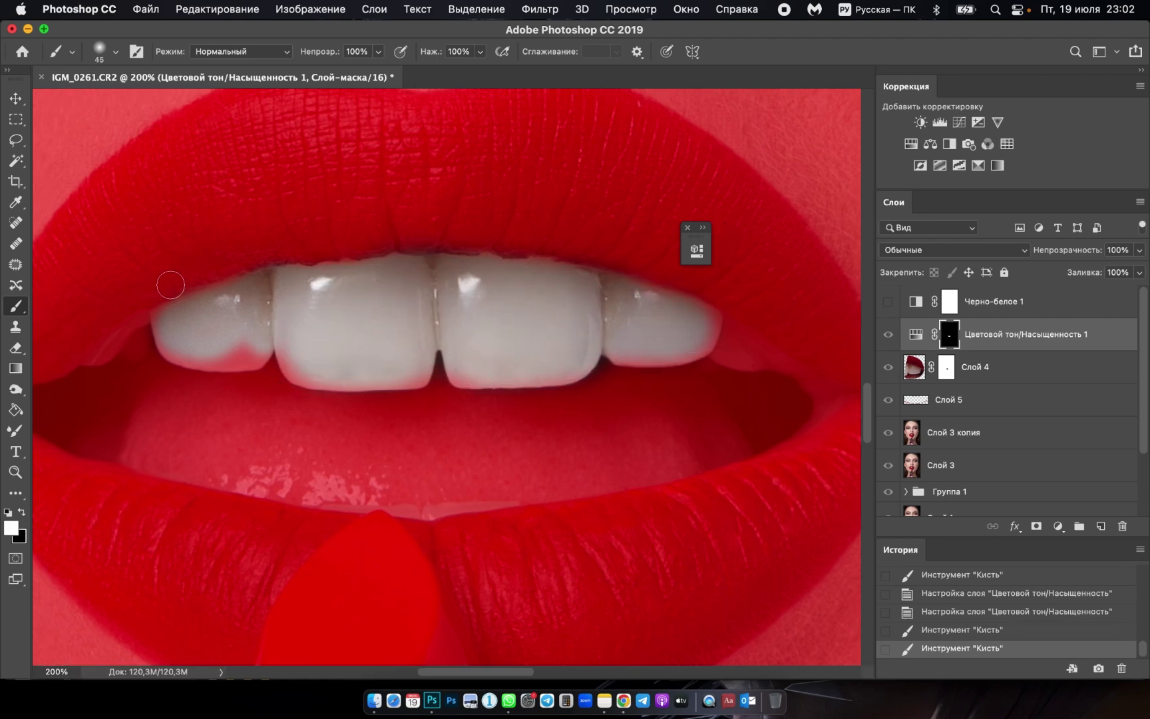
left_click_drag(171, 285, 220, 257)
key("bracketleft")
key("ctrl+z")
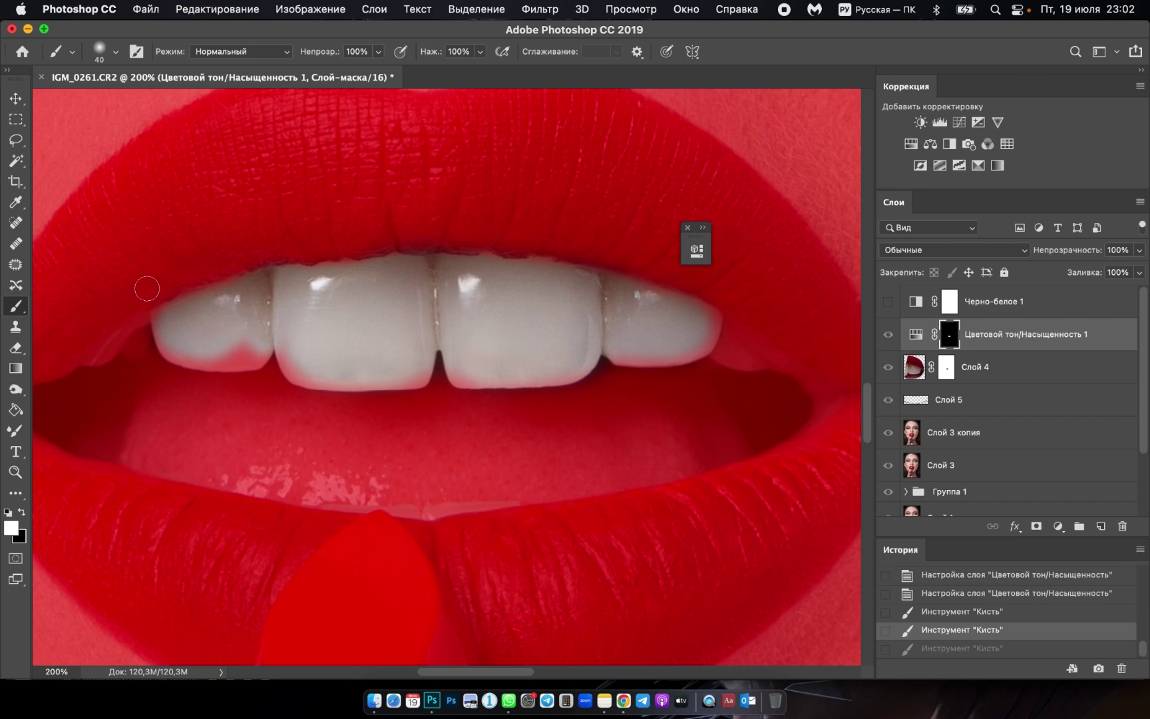
left_click(150, 294)
Paint black to remove whitening from the upper lip edge, then white over the left tooth corner.
key("x")
mouse_move(154, 290)
left_mouse_down()
mouse_move(231, 261)
mouse_move(698, 282)
left_mouse_up()
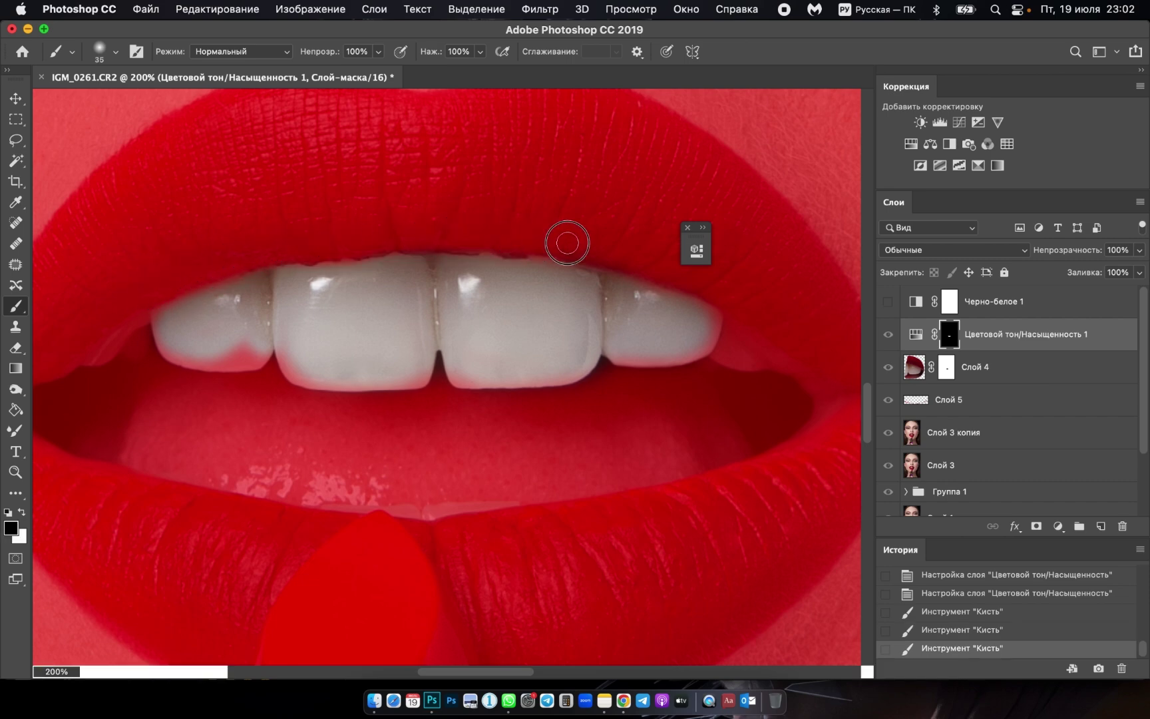
scroll(180, 360, "right", 2)
key("x")
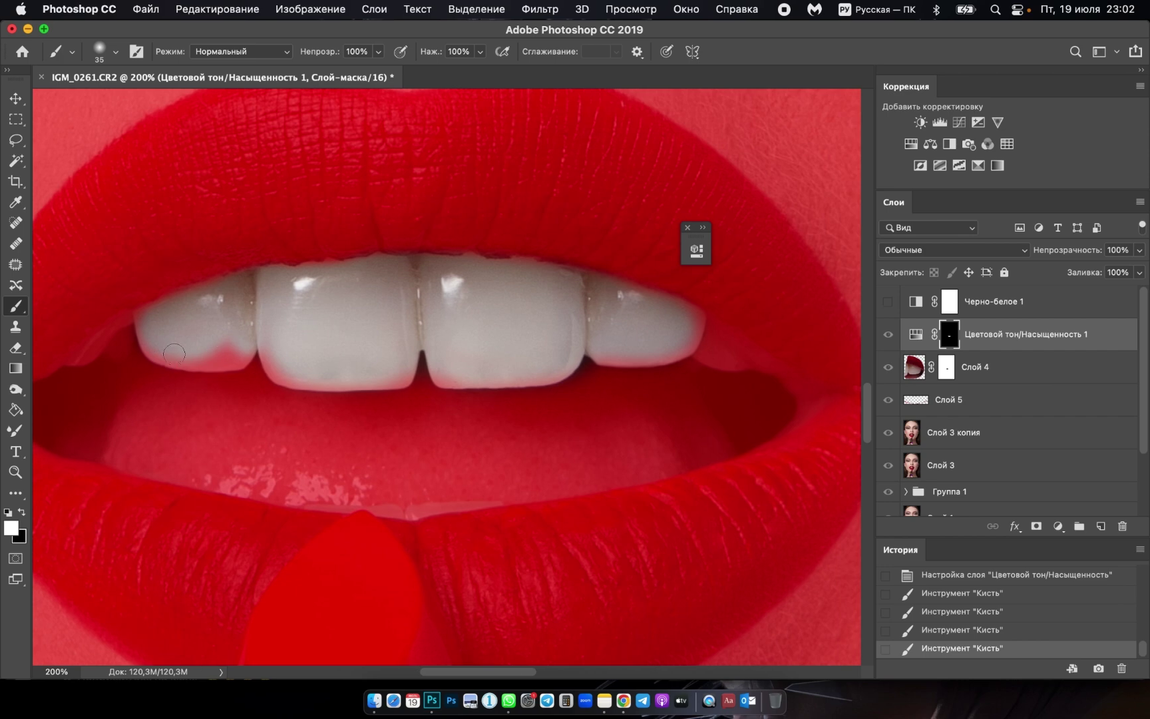
mouse_move(175, 351)
left_mouse_down()
mouse_move(239, 341)
mouse_move(164, 351)
mouse_move(283, 357)
mouse_move(342, 377)
mouse_move(458, 362)
mouse_move(517, 373)
mouse_move(657, 342)
left_mouse_up()
key("backslash")
scroll(657, 341, "left", 1)
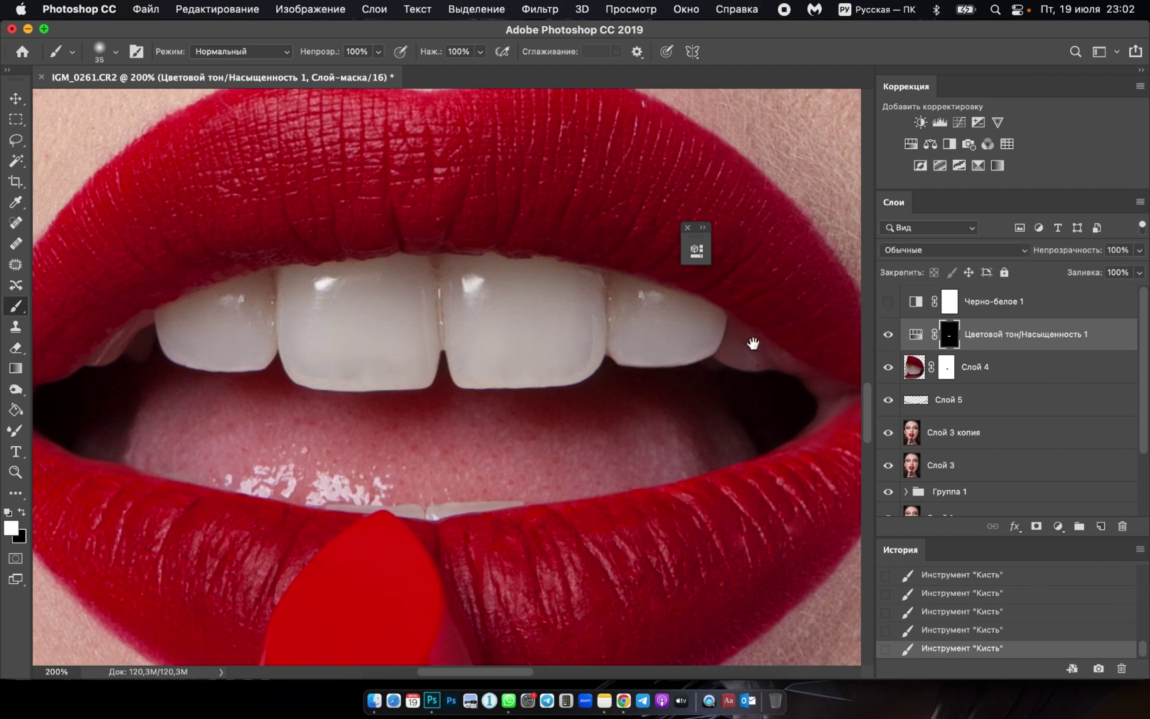
key("super+minus")
key("super+minus")
key("super+minus")
key("super+minus")
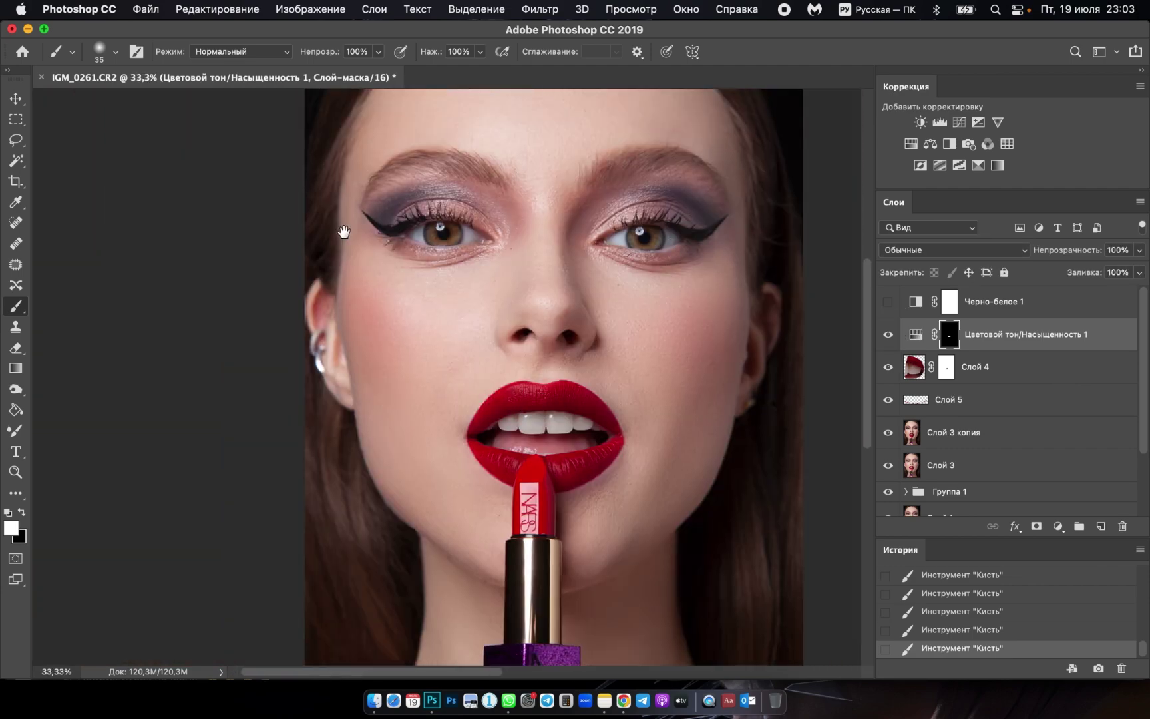
Zoom the left eye to 100%, add a darkening Curves layer, and invert its mask.
left_click(378, 201, "super")
left_click(370, 305, "super")
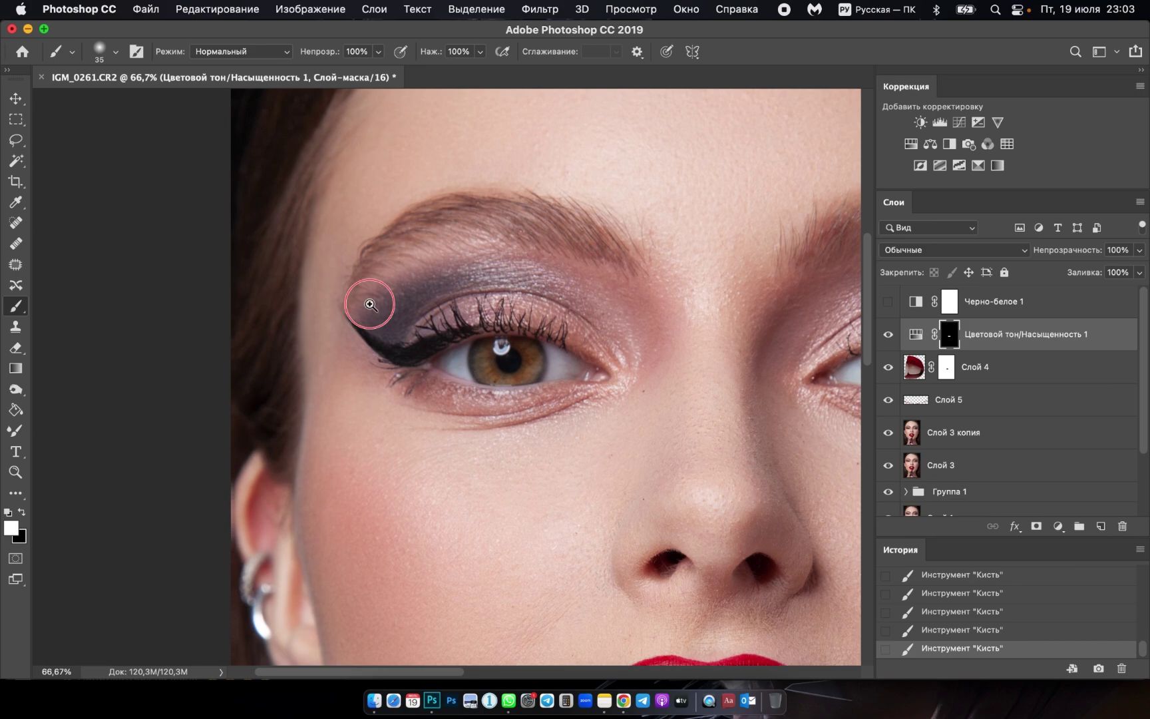
left_click(370, 304, "super")
left_click(959, 122)
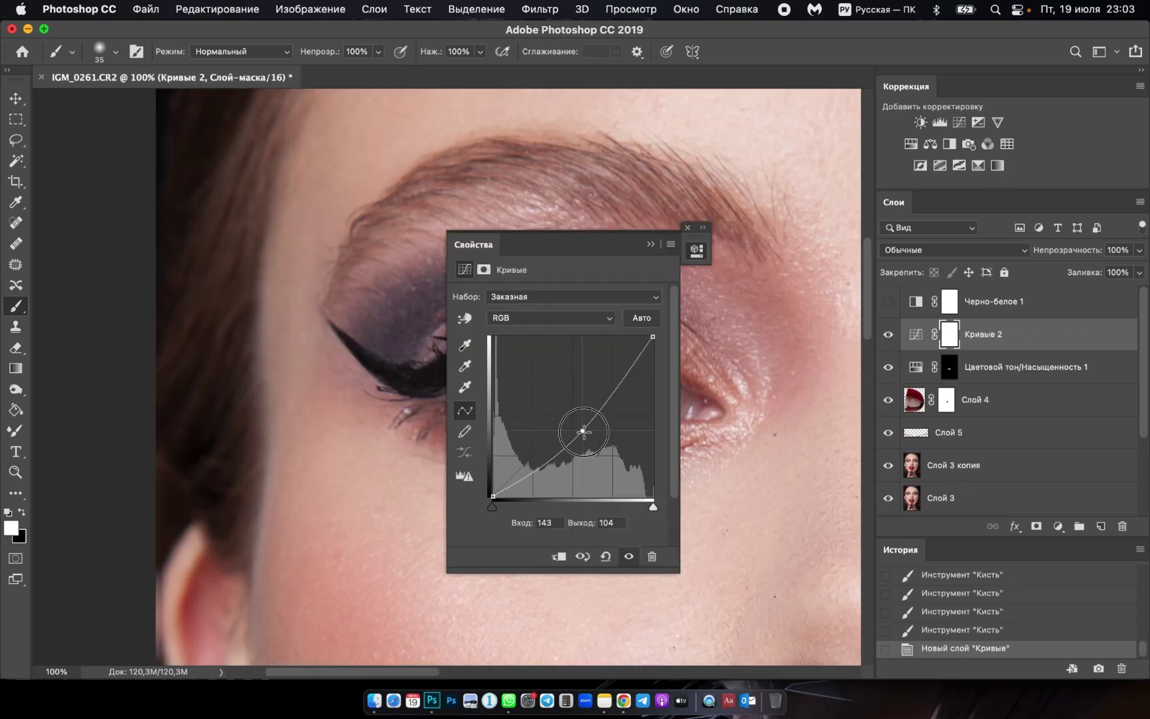
left_click_drag(583, 431, 585, 441)
left_click(687, 227)
scroll(739, 286, "left", 3)
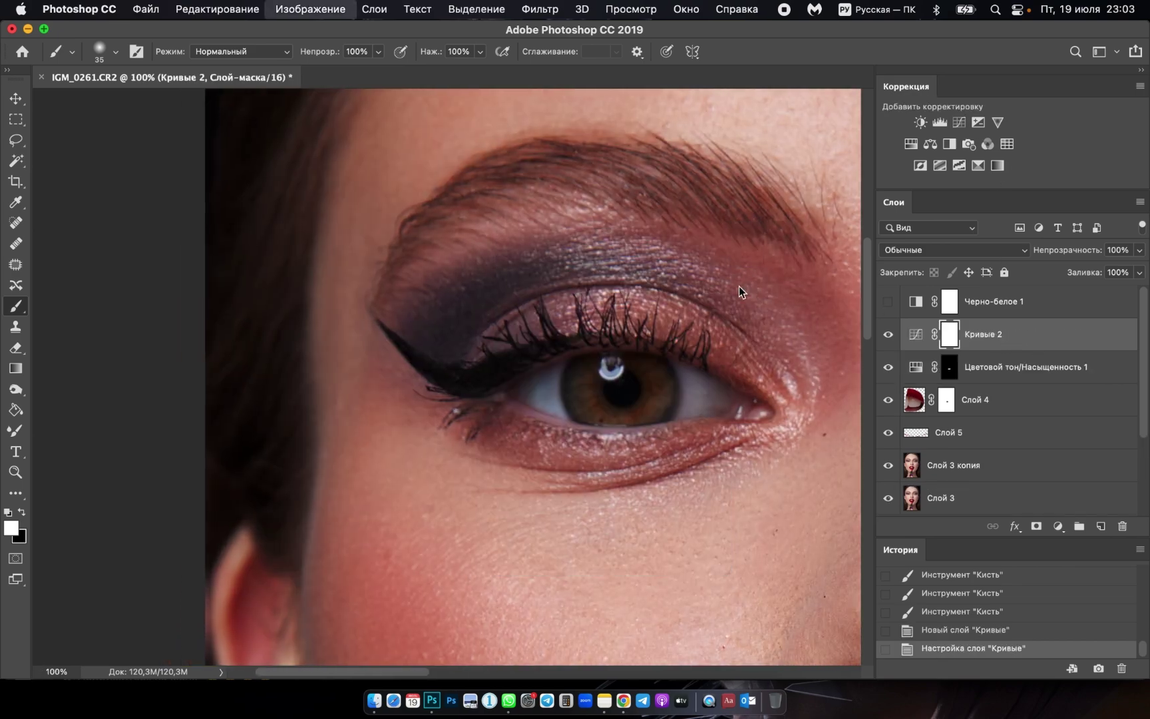
key("super+i")
With a 21% opacity, size 30 brush, deepen the eyeshadow along the crease and upper lid.
type("21")
key("Return")
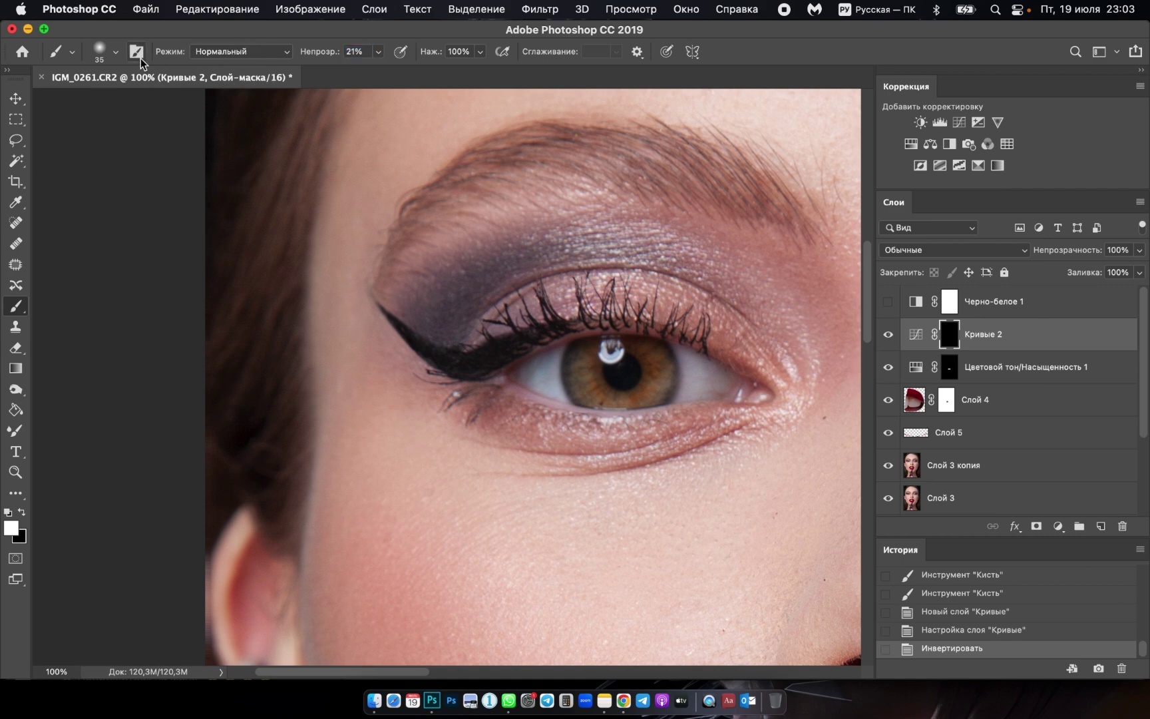
left_click(116, 51)
key("Escape")
key("bracketleft")
left_click_drag(725, 354, 693, 346)
left_click_drag(705, 359, 672, 333)
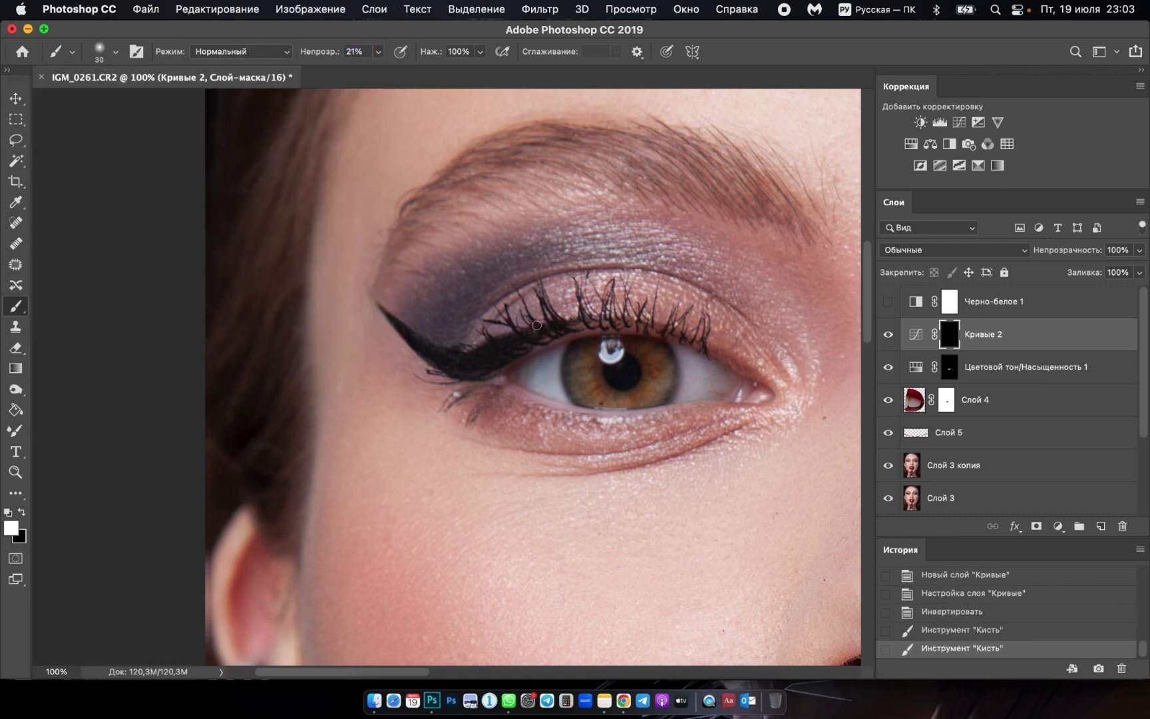
key("bracketright")
left_click_drag(599, 320, 552, 333)
left_click_drag(559, 333, 442, 352)
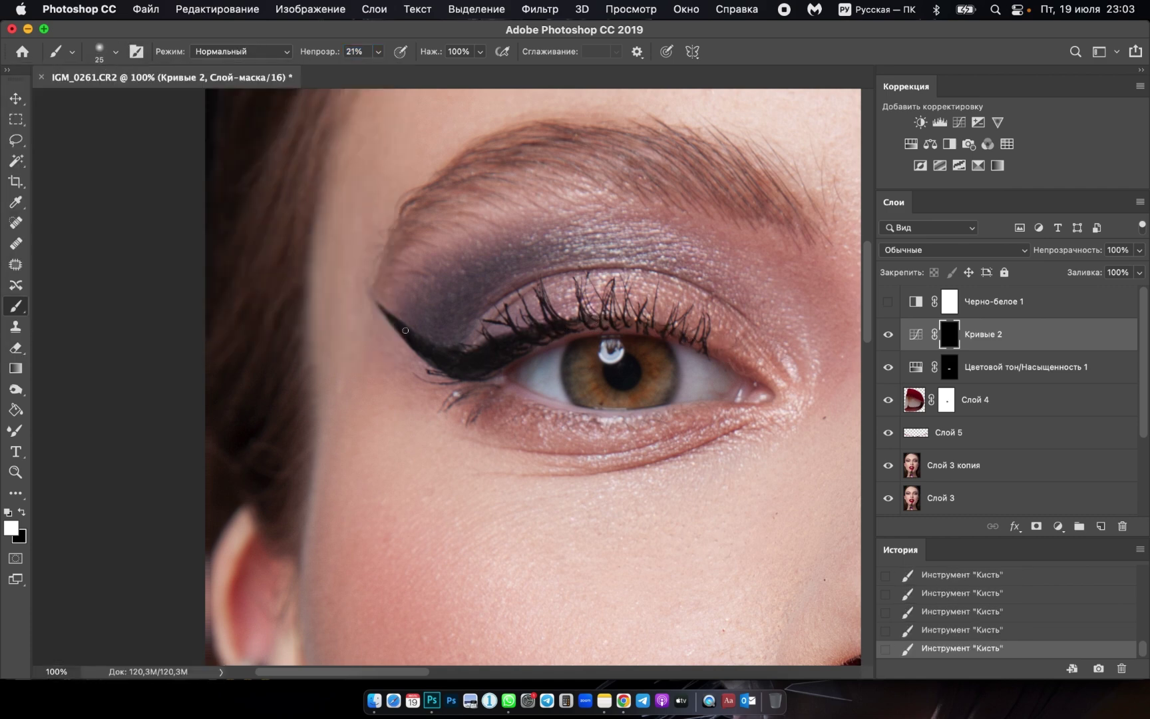
Darken the lower and upper lash lines on the Кривые 2 mask.
key("bracketleft")
key("bracketright")
key("bracketright")
left_click_drag(605, 416, 622, 417)
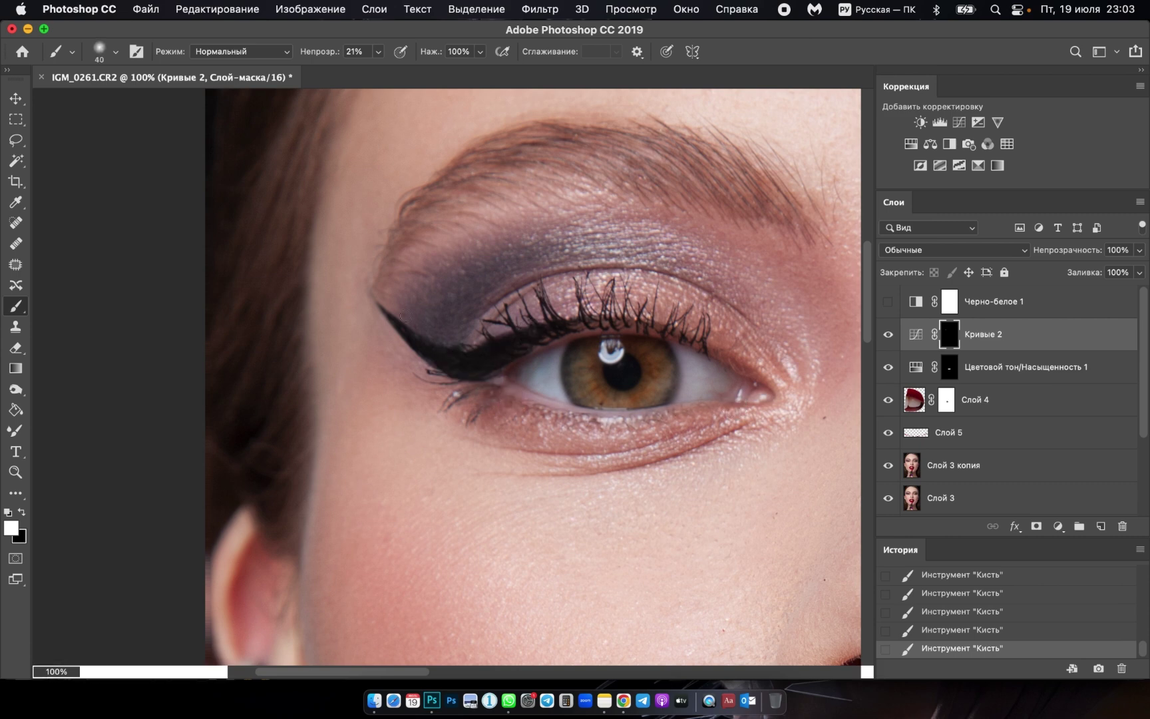
key("bracketleft")
scroll(629, 361, "down", 5)
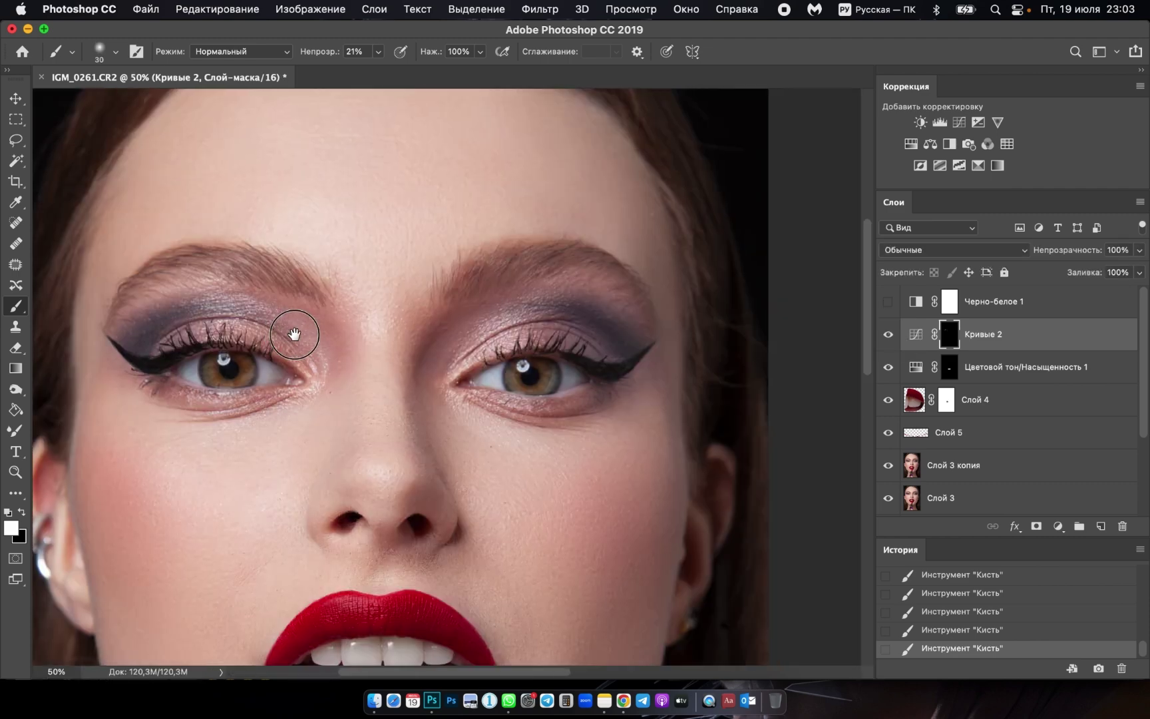
scroll(611, 351, "up", 5)
key("bracketleft")
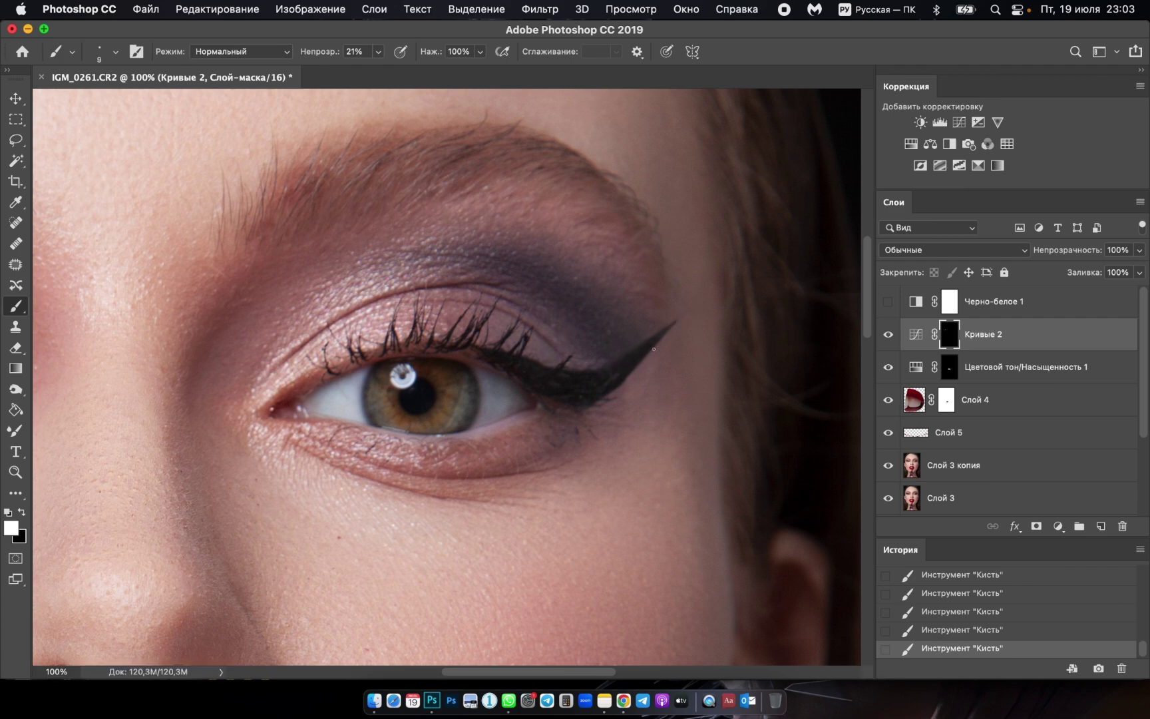
key("bracketright")
key("bracketright")
key("bracketright")
key("bracketright")
key("bracketright")
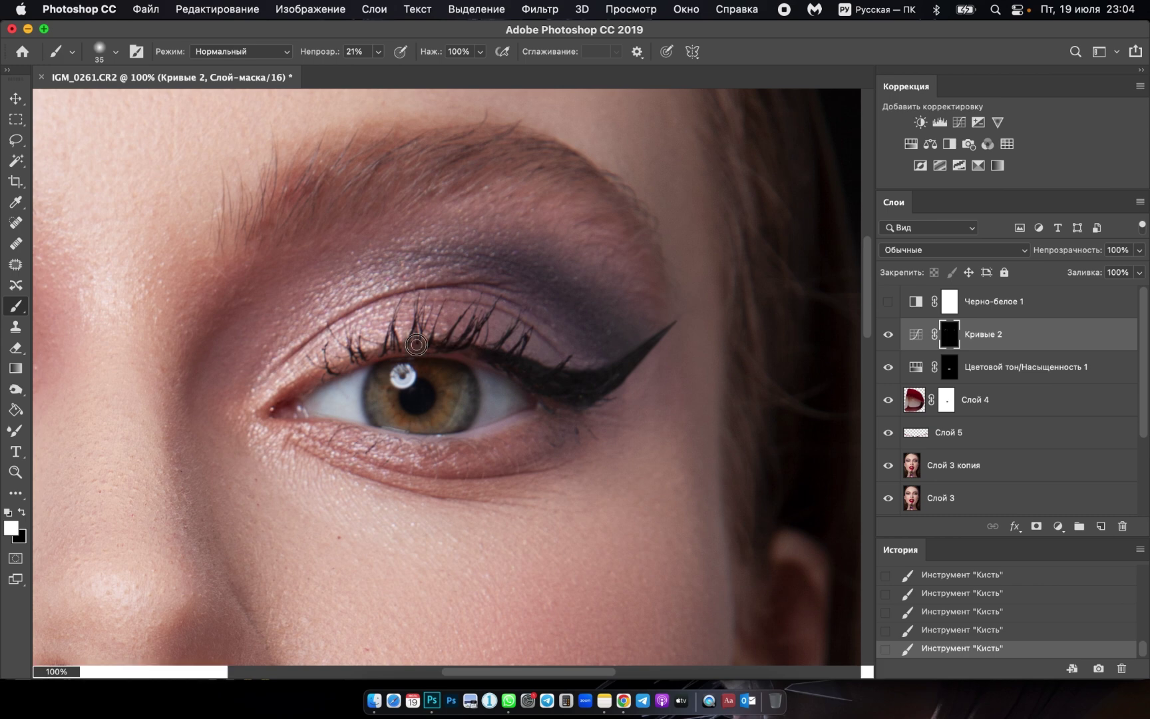
left_click_drag(400, 350, 496, 363)
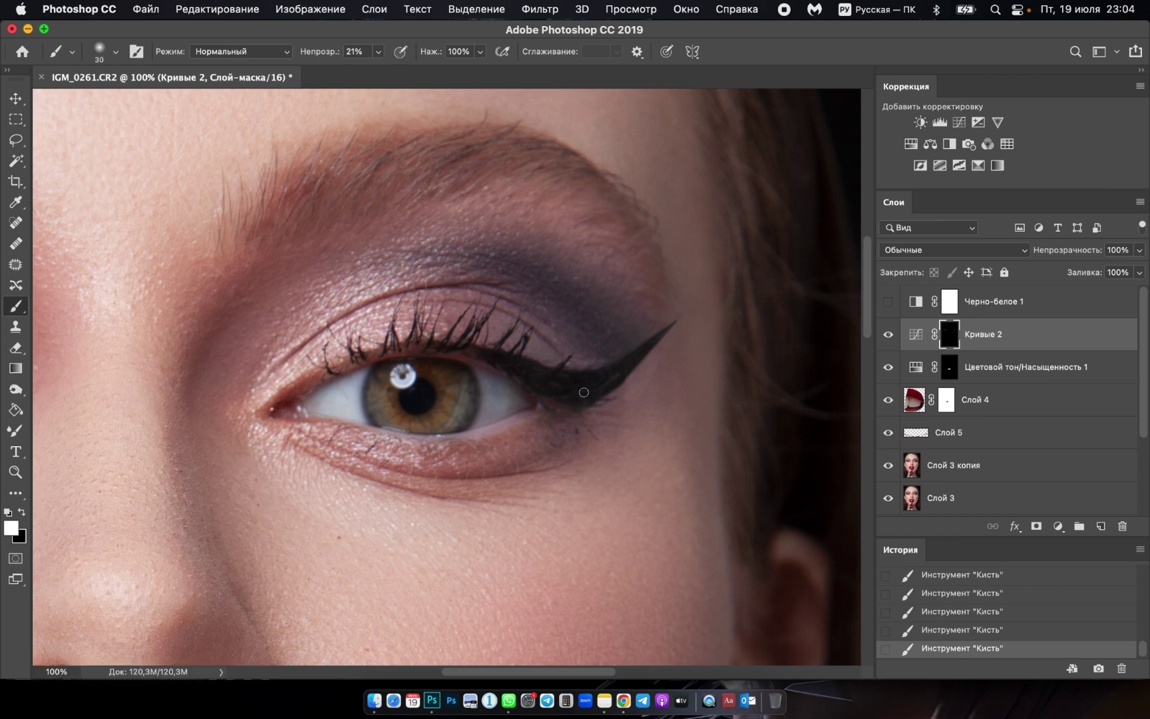
Scroll around the face and bring the lips into view below the eyes.
scroll(579, 421, "down", 1)
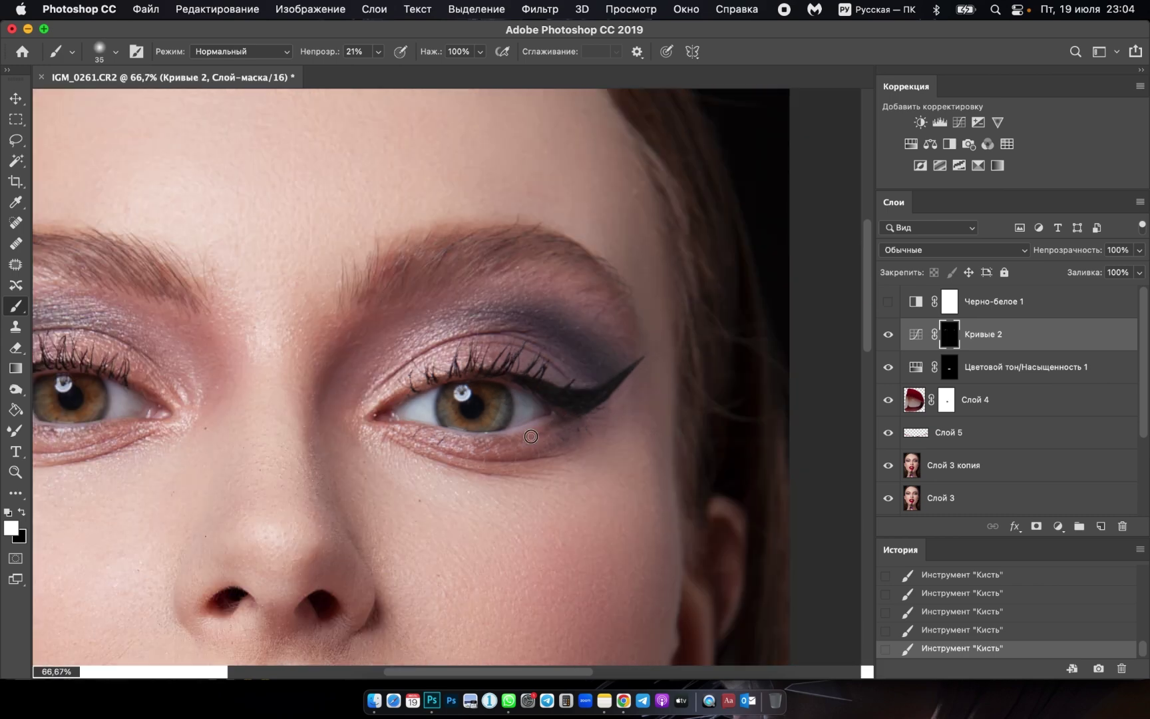
scroll(446, 439, "down", 2)
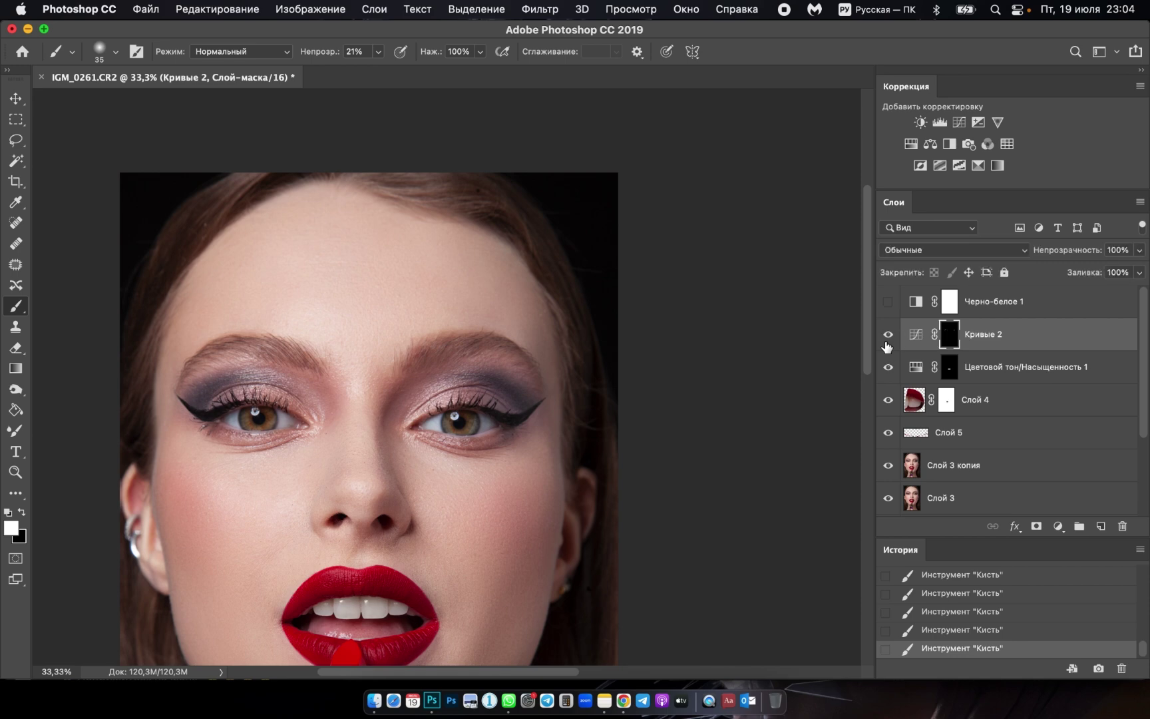
scroll(481, 400, "up", 1)
scroll(479, 409, "up", 1)
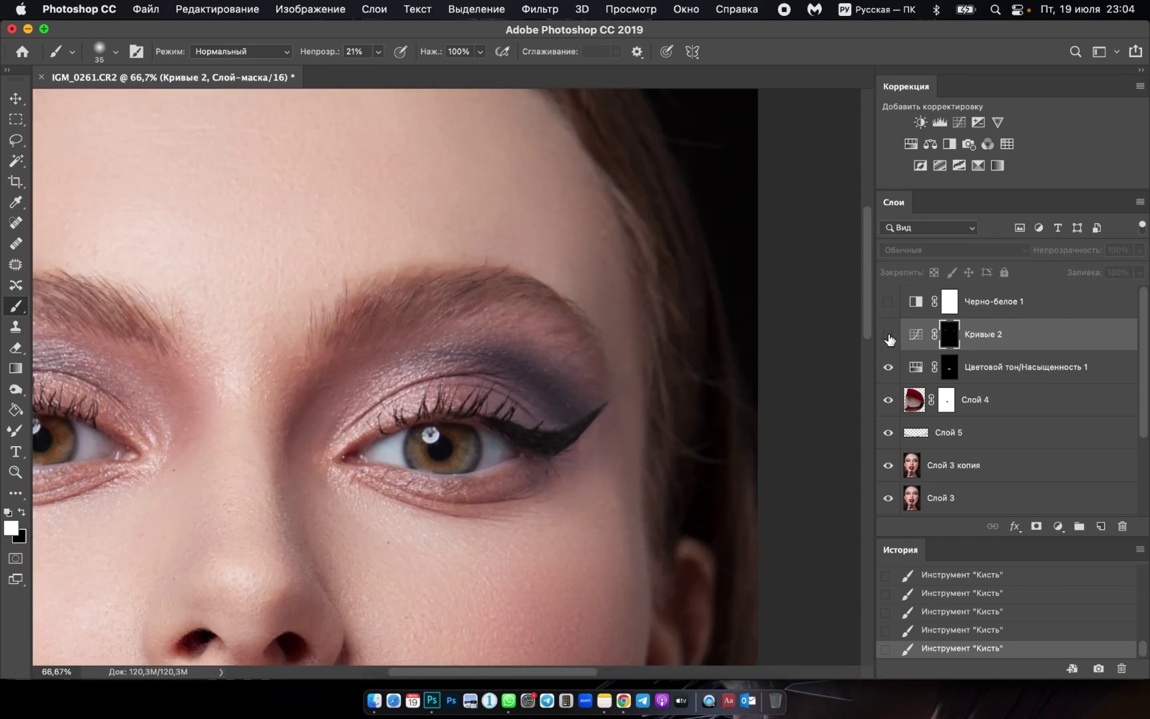
scroll(513, 451, "down", 1)
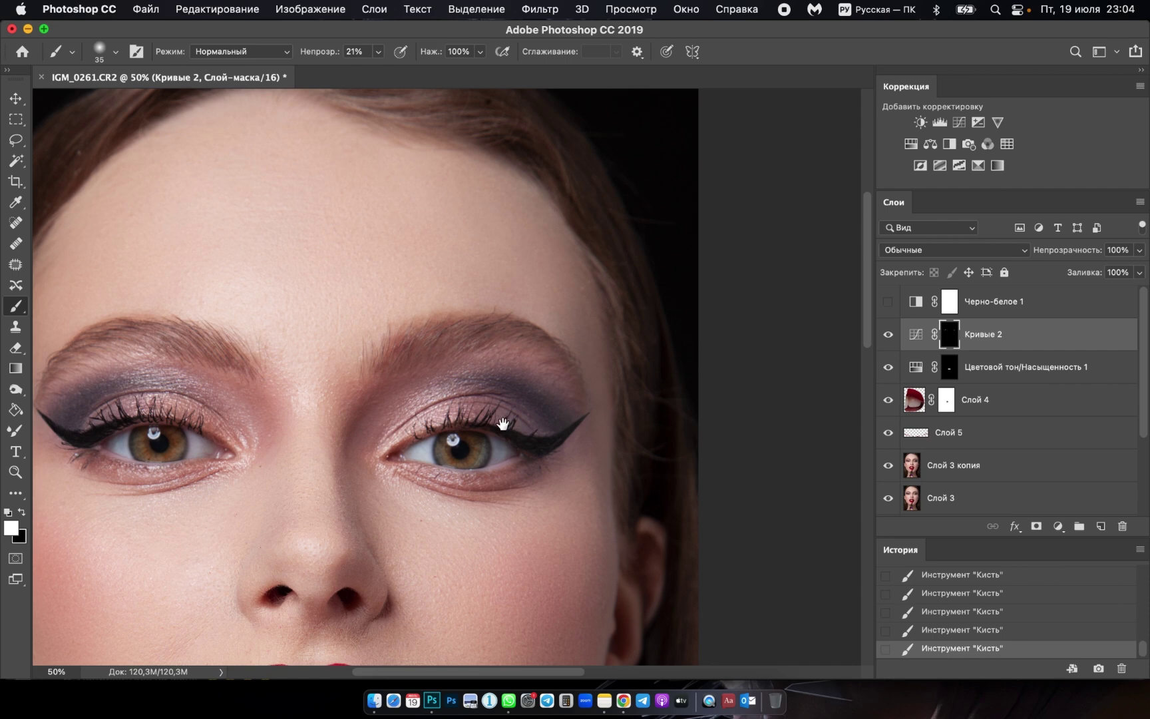
mouse_move(502, 424)
left_mouse_down()
mouse_move(616, 373)
mouse_move(561, 332)
left_mouse_up()
Stamp visible layers into Слой 6, duplicate it, and hide the copy.
key("ctrl+alt+shift+e")
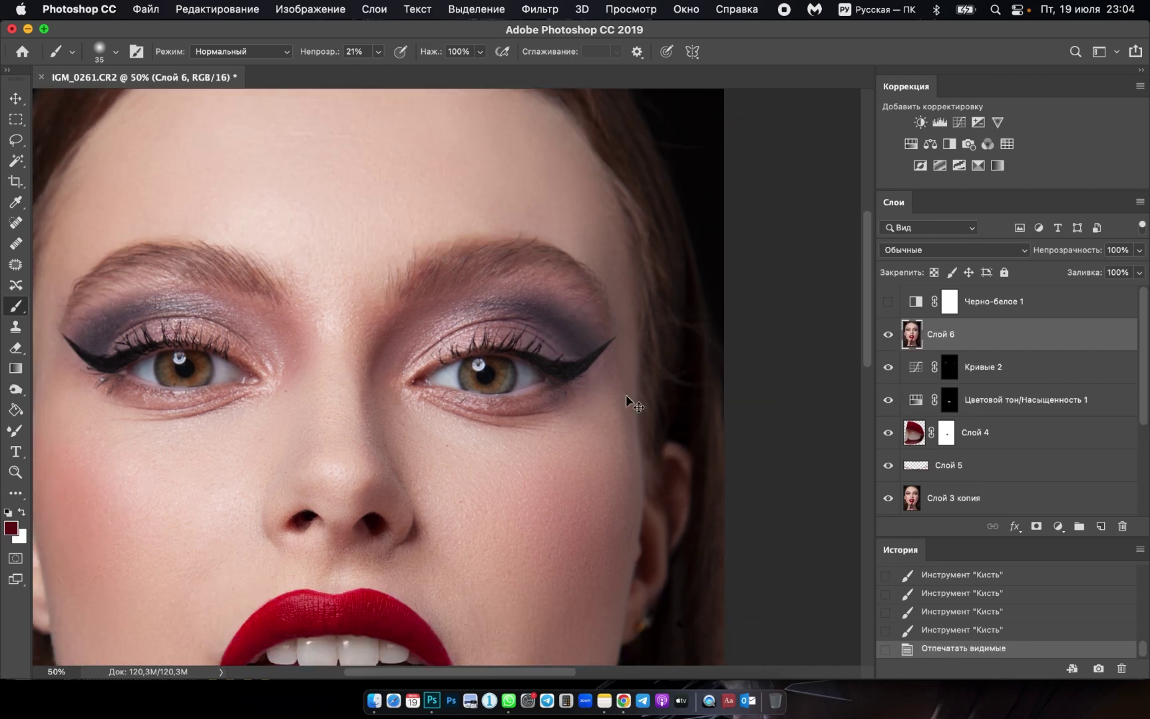
key("ctrl+j")
left_click(888, 334)
left_click(946, 367)
Apply a Gaussian Blur of radius 10 to Слой 6.
left_click(537, 10)
mouse_move(554, 250)
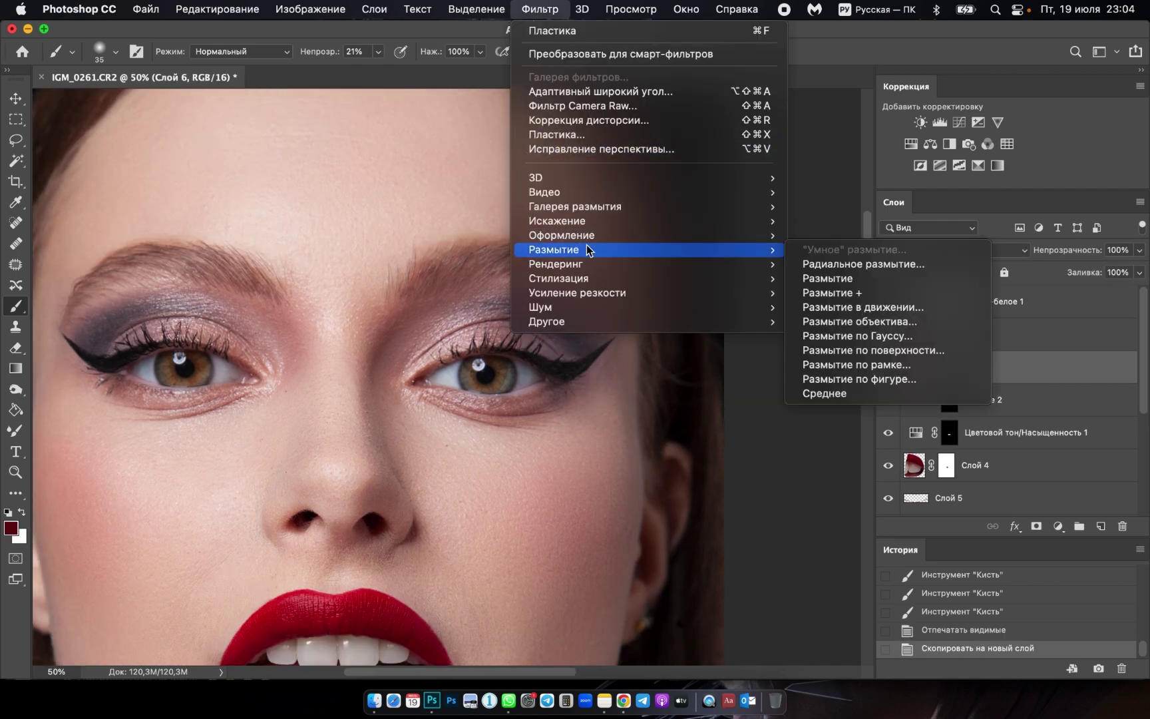
left_click(845, 336)
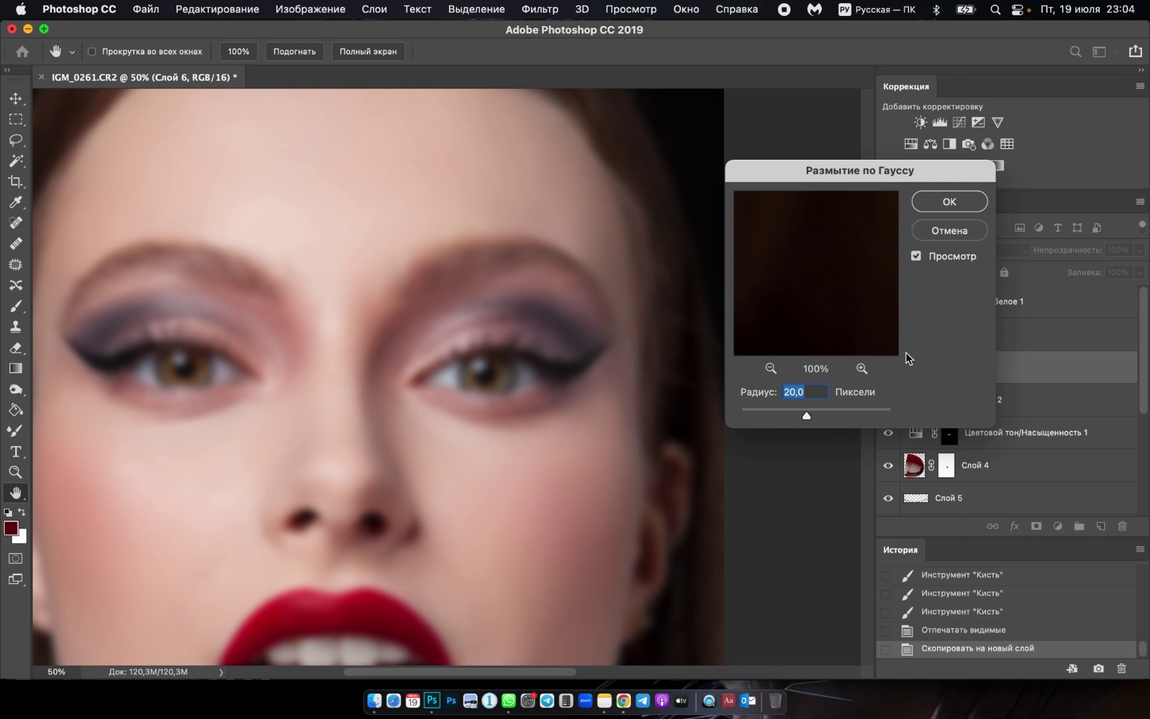
type("15")
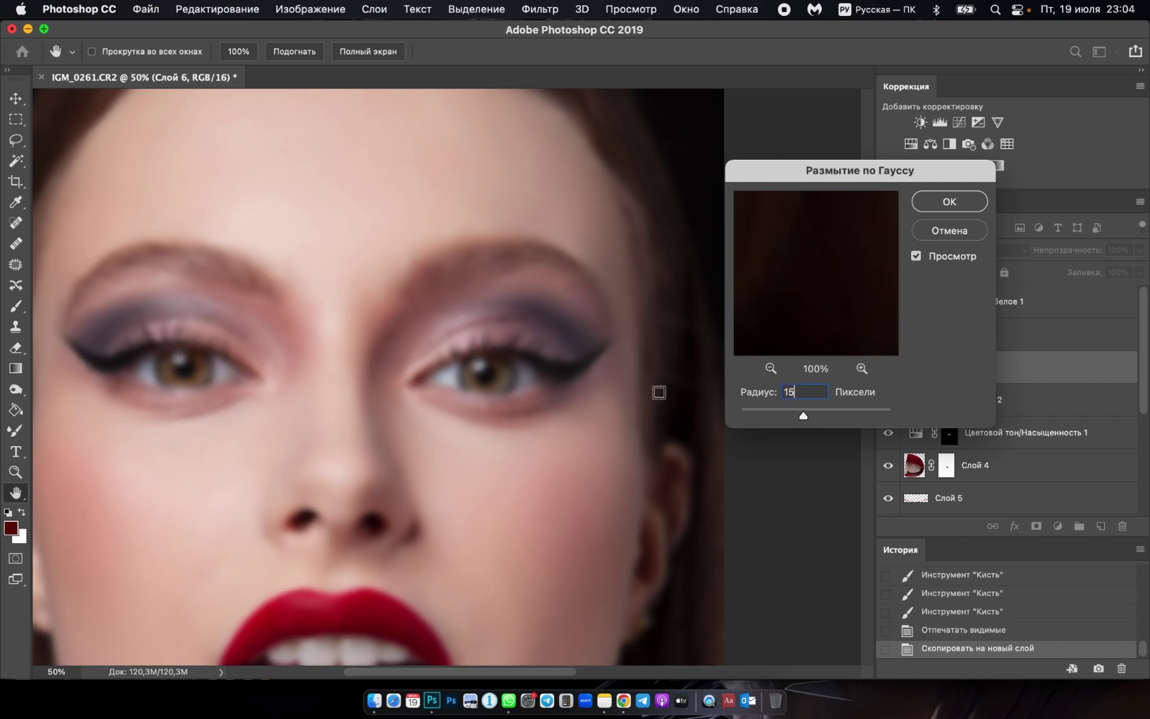
left_click_drag(758, 400, 719, 406)
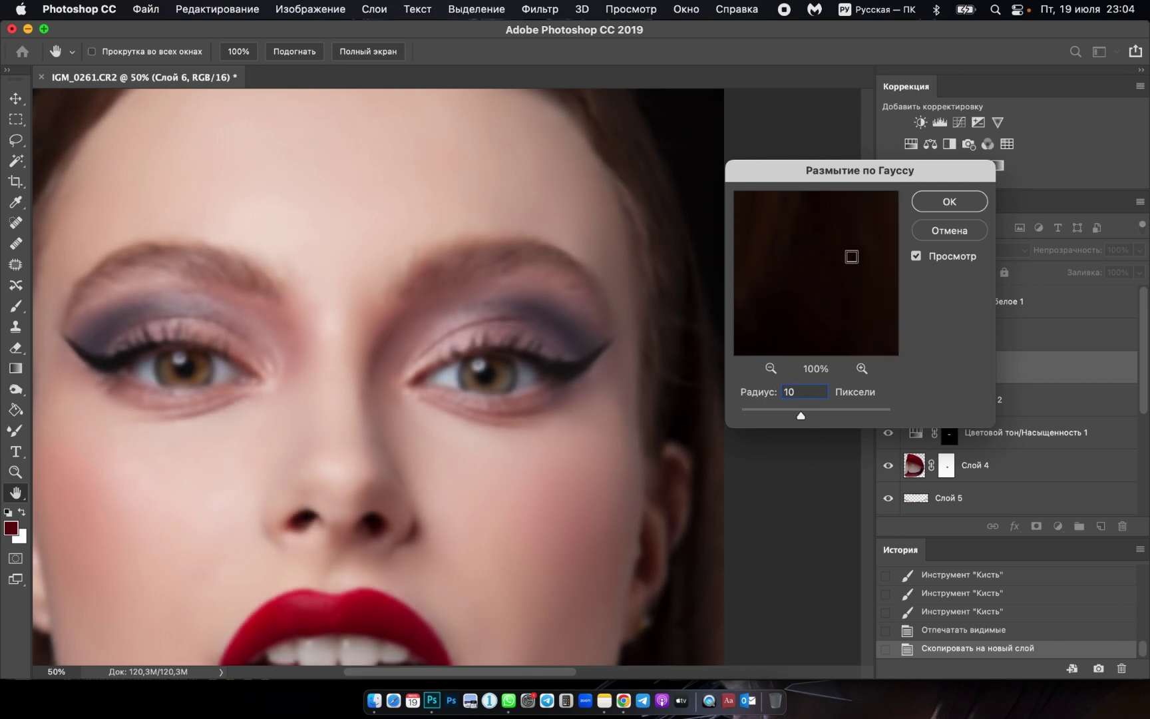
left_click(948, 201)
Show Слой 6 копия and run Apply Image on it with Слой 6 as source.
left_click(888, 334)
left_click(965, 334)
left_click(310, 8)
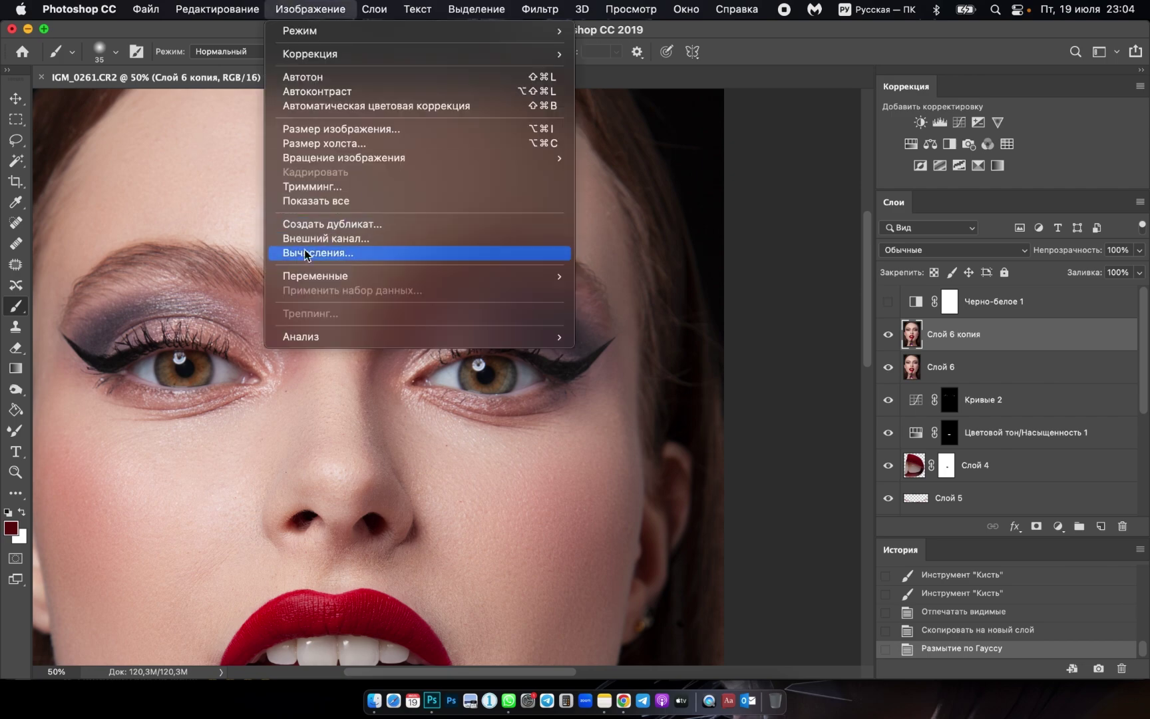
left_click(327, 246)
left_click(463, 213)
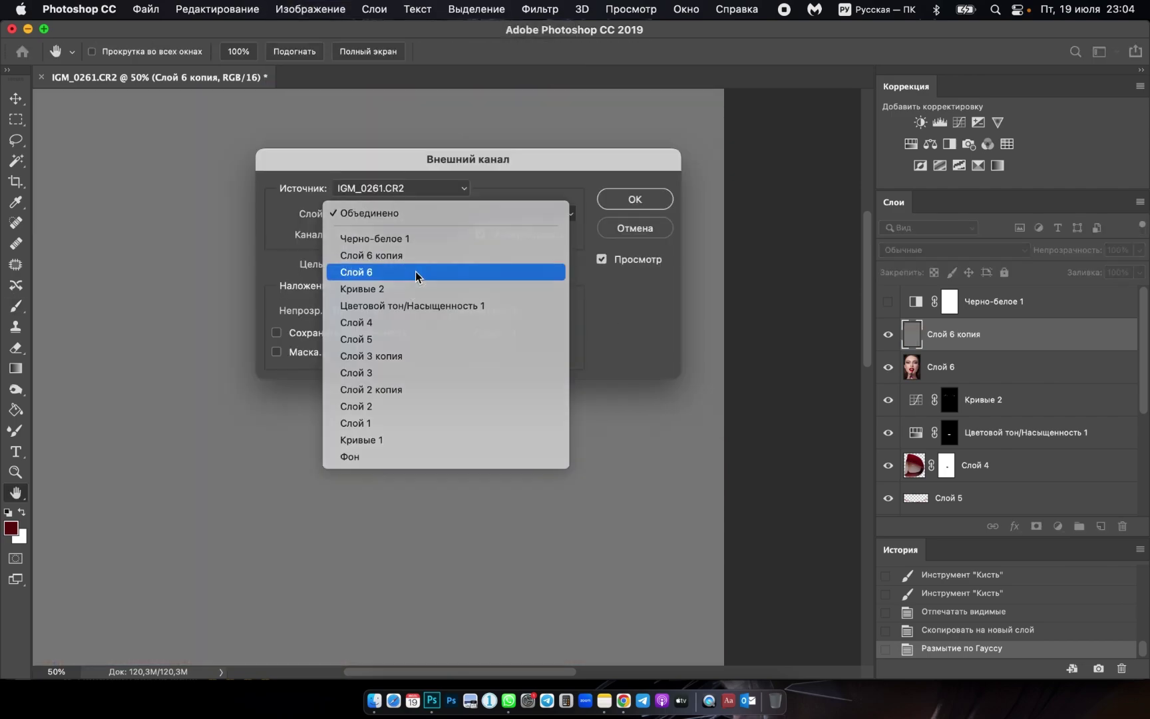
left_click(419, 271)
left_click(635, 197)
Set the copy's blend mode to Линейный свет and reselect the blurred Слой 6.
key("b")
left_click(959, 251)
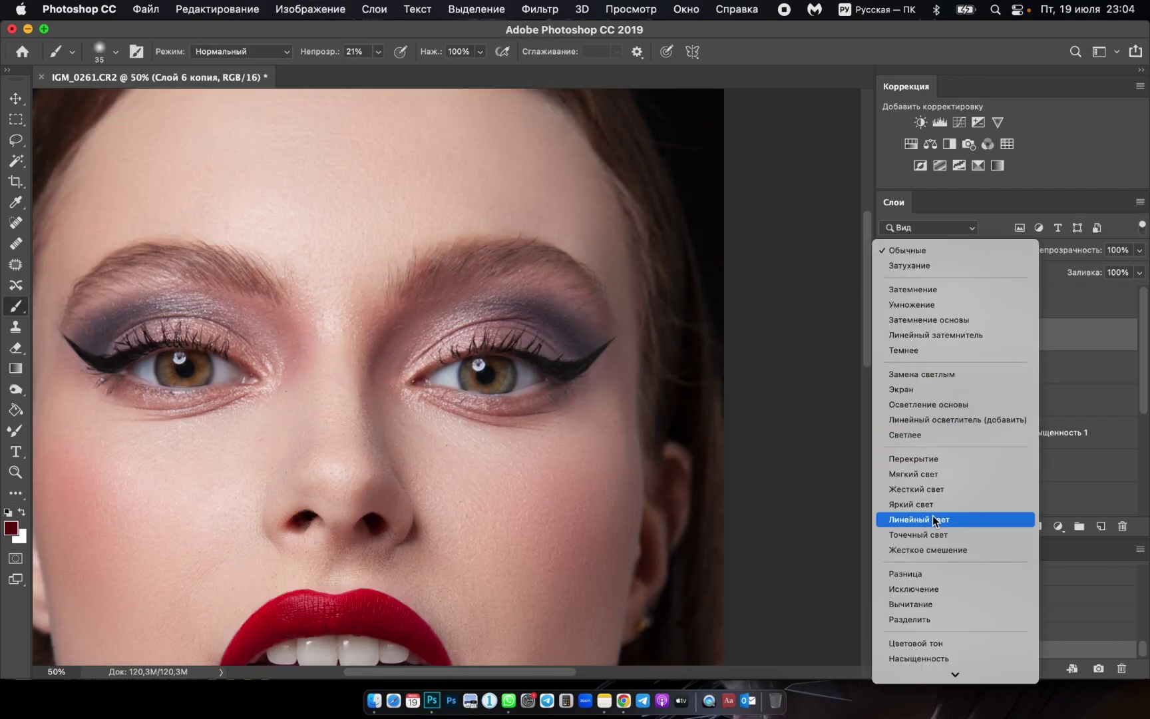
left_click(934, 519)
left_click(965, 366)
left_click(16, 140)
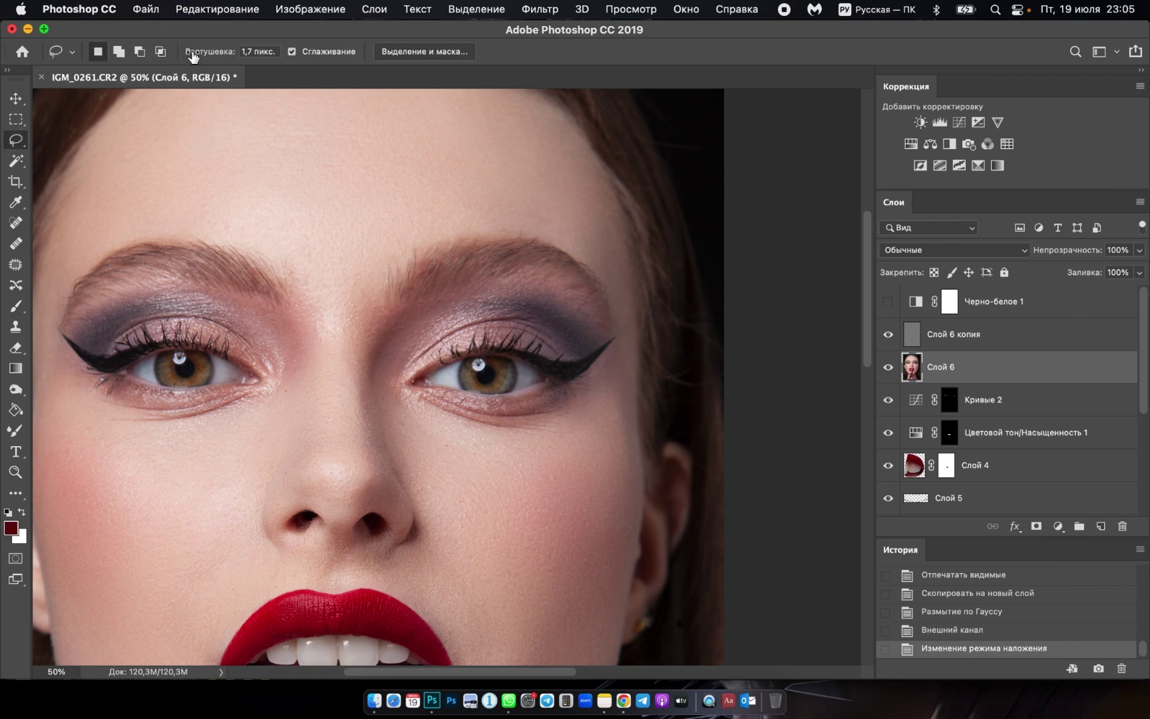
With a 5,2 px lasso feather, blur an eyeshadow patch at the outer eye corner by 10 px.
key("Return")
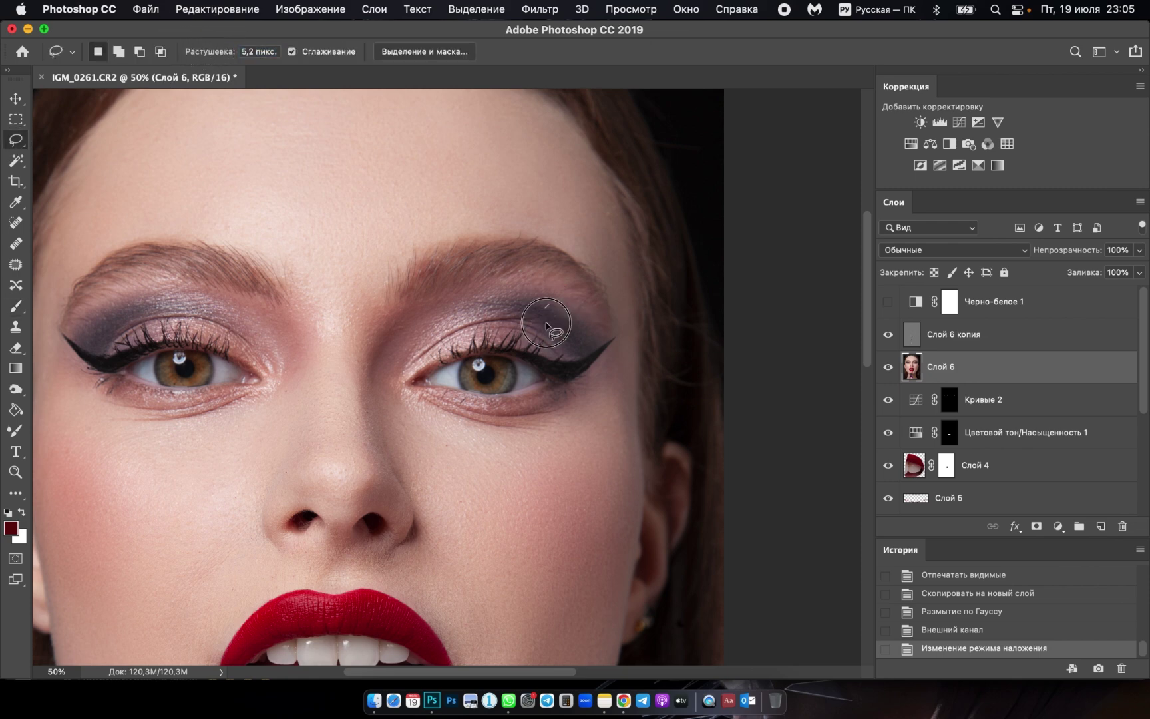
mouse_move(546, 325)
left_mouse_down()
mouse_move(567, 325)
mouse_move(523, 300)
left_mouse_up()
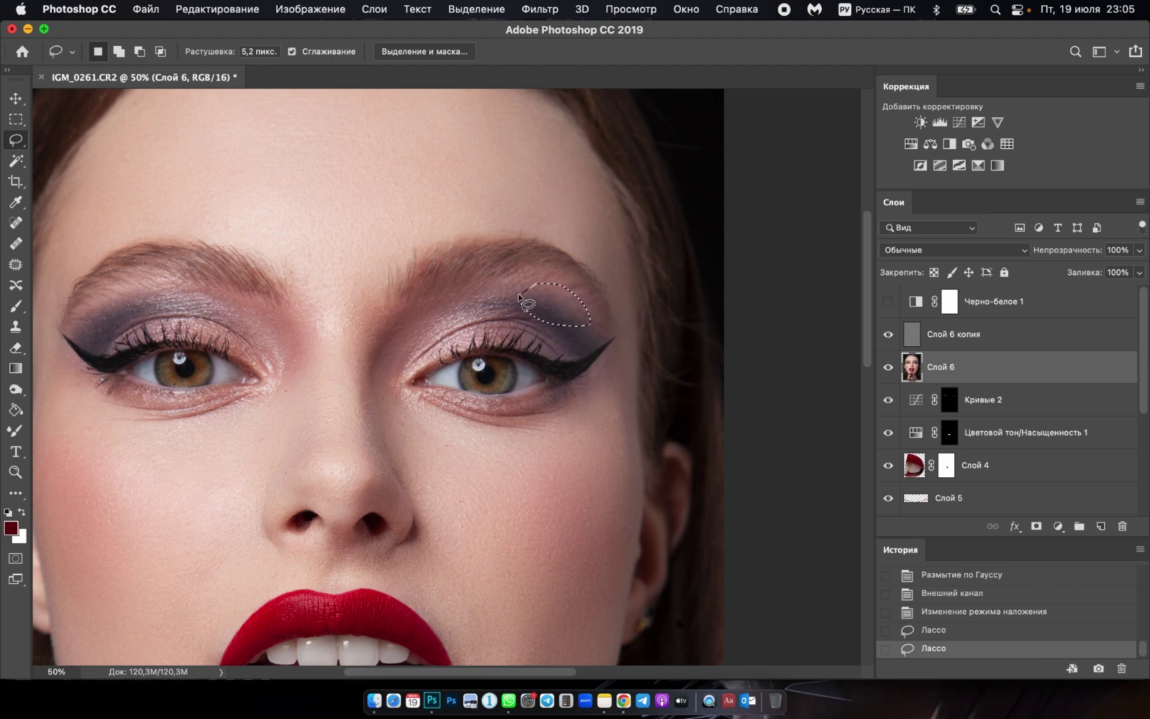
left_click(540, 9)
left_click(855, 335)
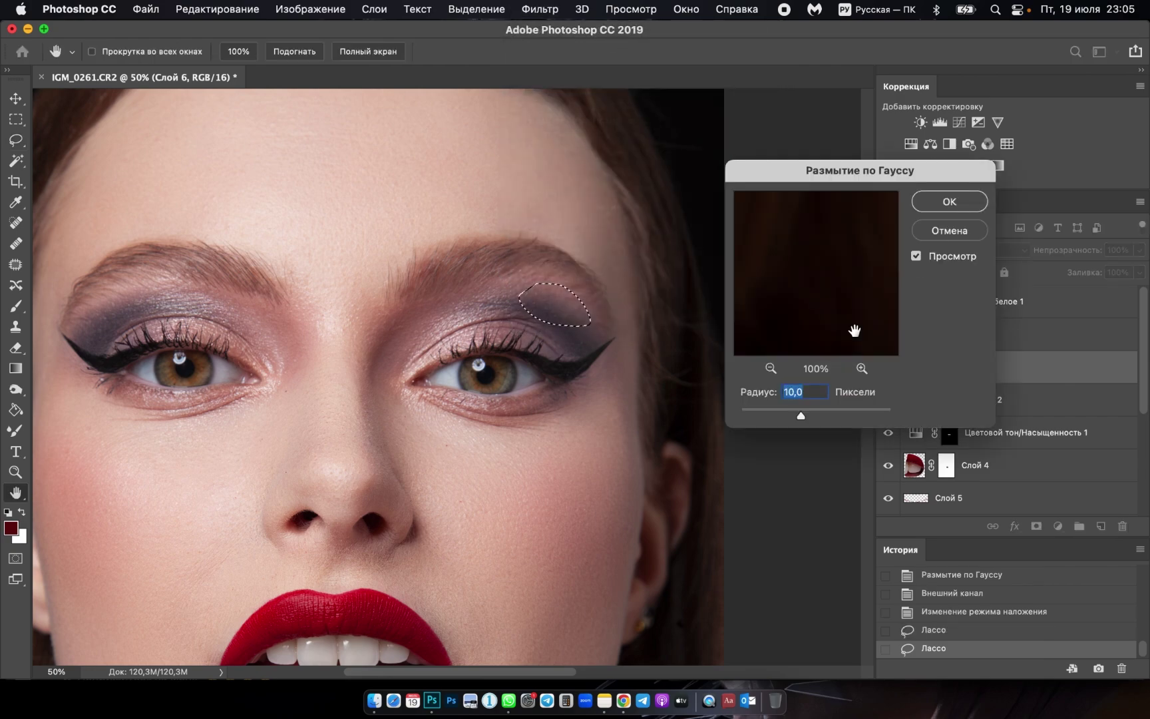
left_click(936, 201)
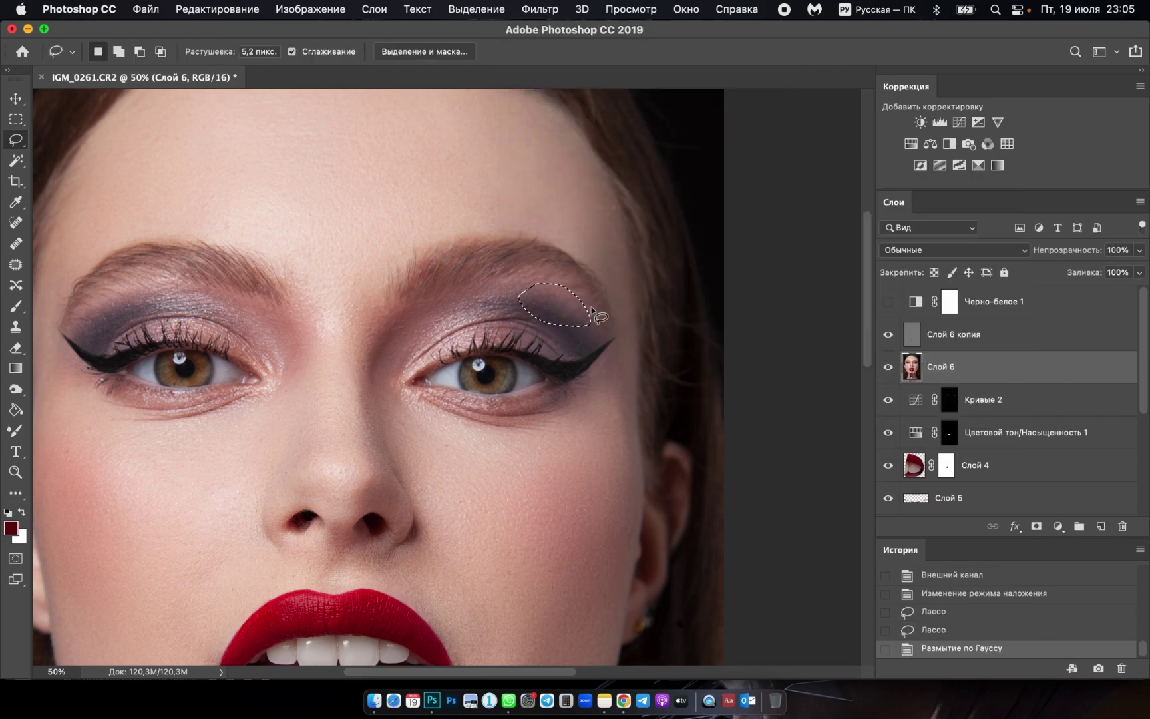
Repeat the Gaussian blur on more upper eyelid and brow patches, then deselect.
left_click_drag(590, 306, 542, 296)
key("ctrl+f")
key("ctrl+f")
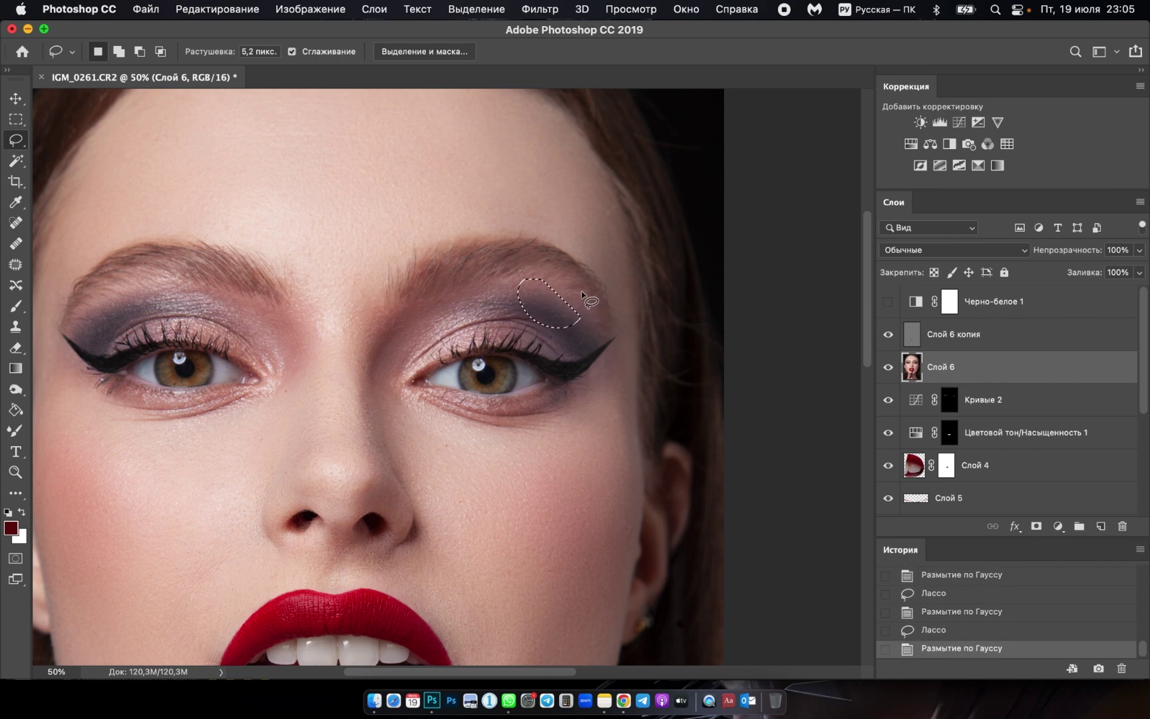
left_click_drag(534, 324, 540, 338)
key("ctrl+f")
left_click_drag(461, 285, 406, 312)
key("ctrl+f")
key("ctrl+f")
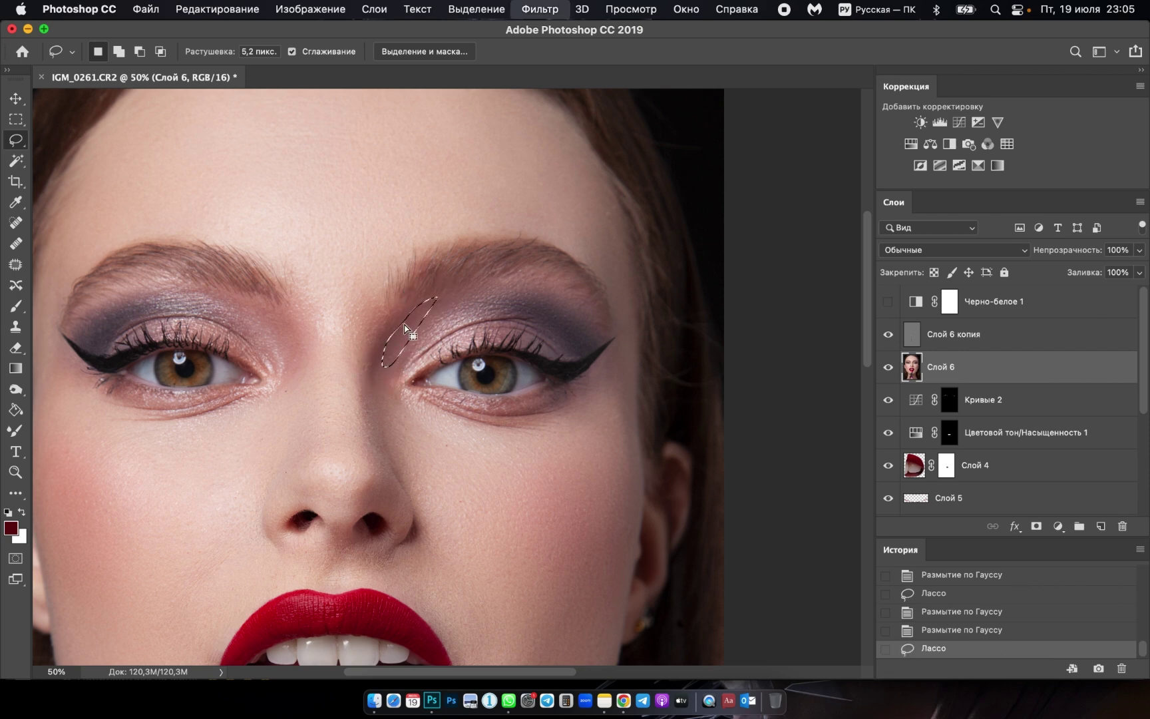
key("ctrl+f")
left_click_drag(480, 287, 526, 279)
key("ctrl+f")
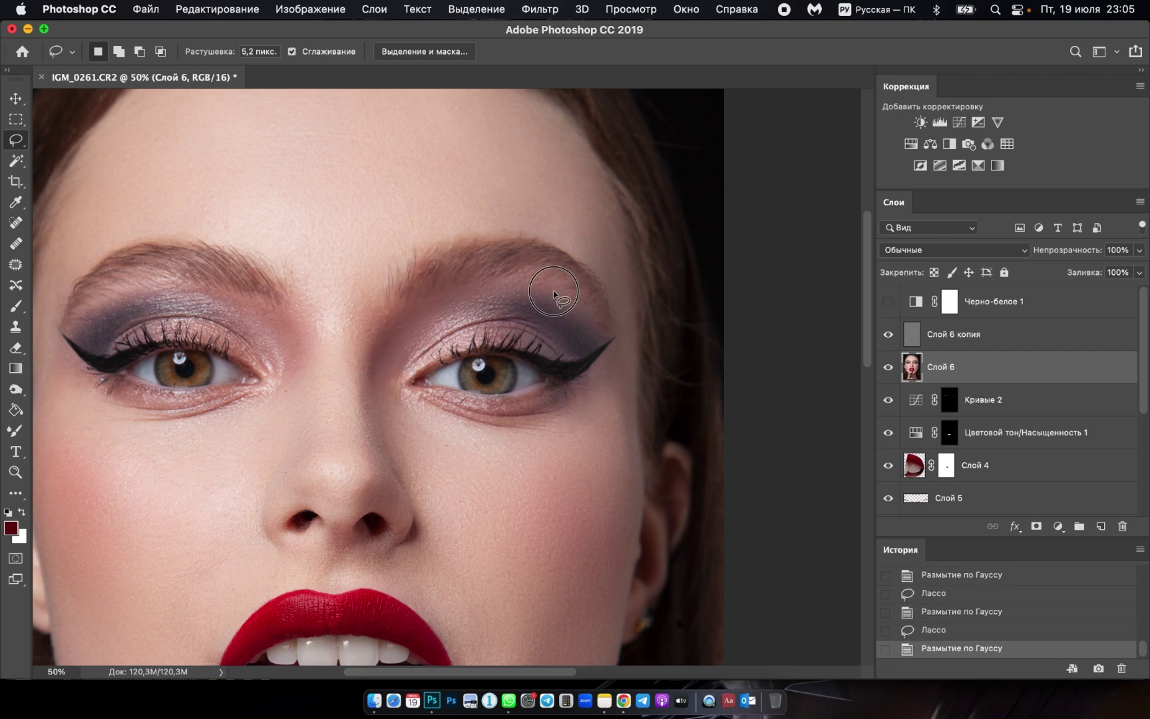
left_click_drag(590, 398, 624, 411)
key("ctrl+f")
key("ctrl+d")
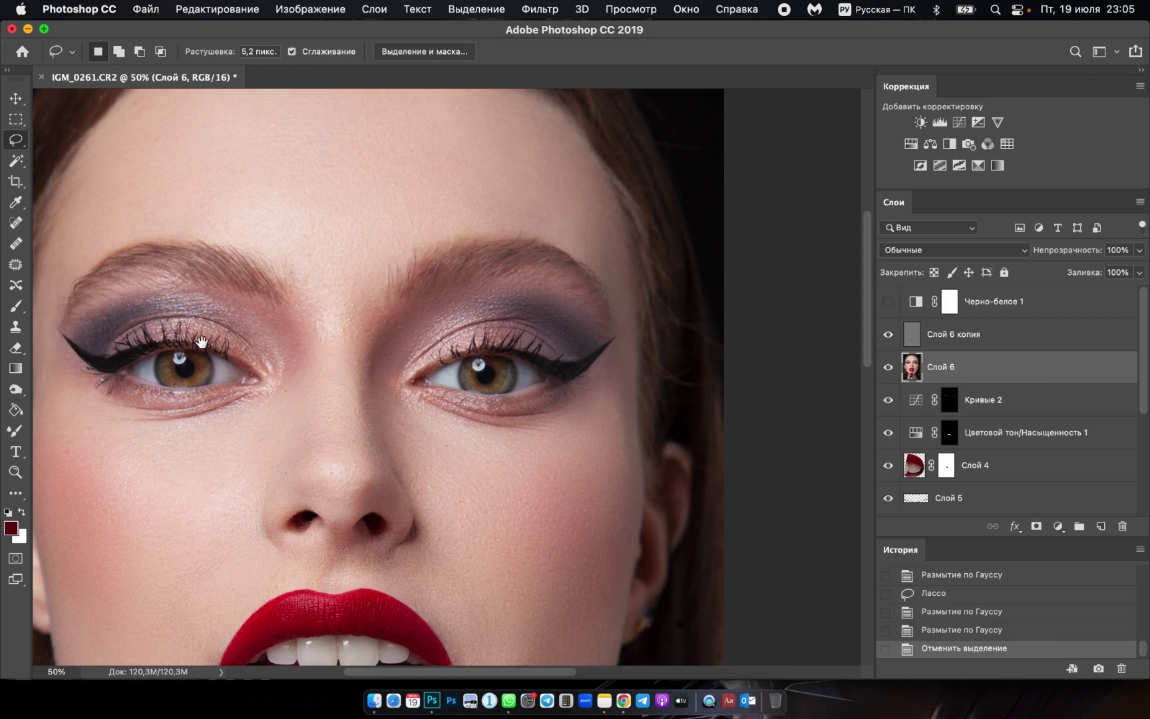
Smooth the left upper eyelid patches with repeated Gaussian blur passes.
left_click_drag(201, 342, 452, 348)
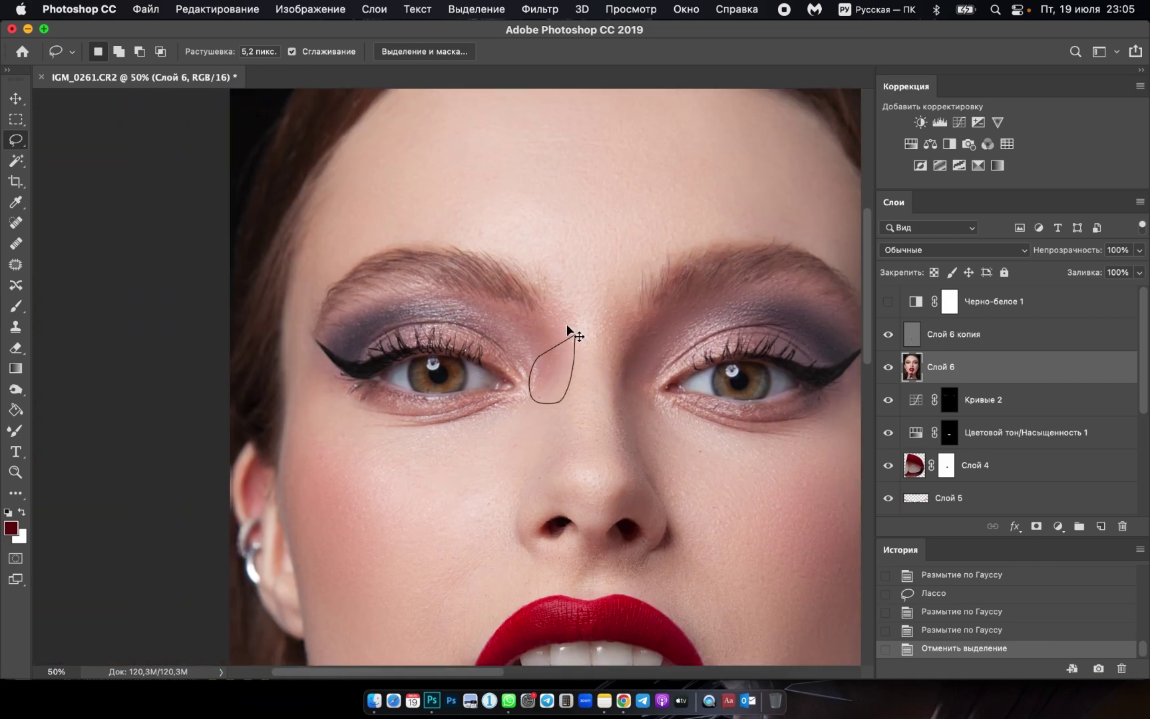
mouse_move(567, 326)
left_mouse_down()
mouse_move(501, 308)
mouse_move(510, 323)
left_mouse_up()
key("ctrl+f")
key("ctrl+f")
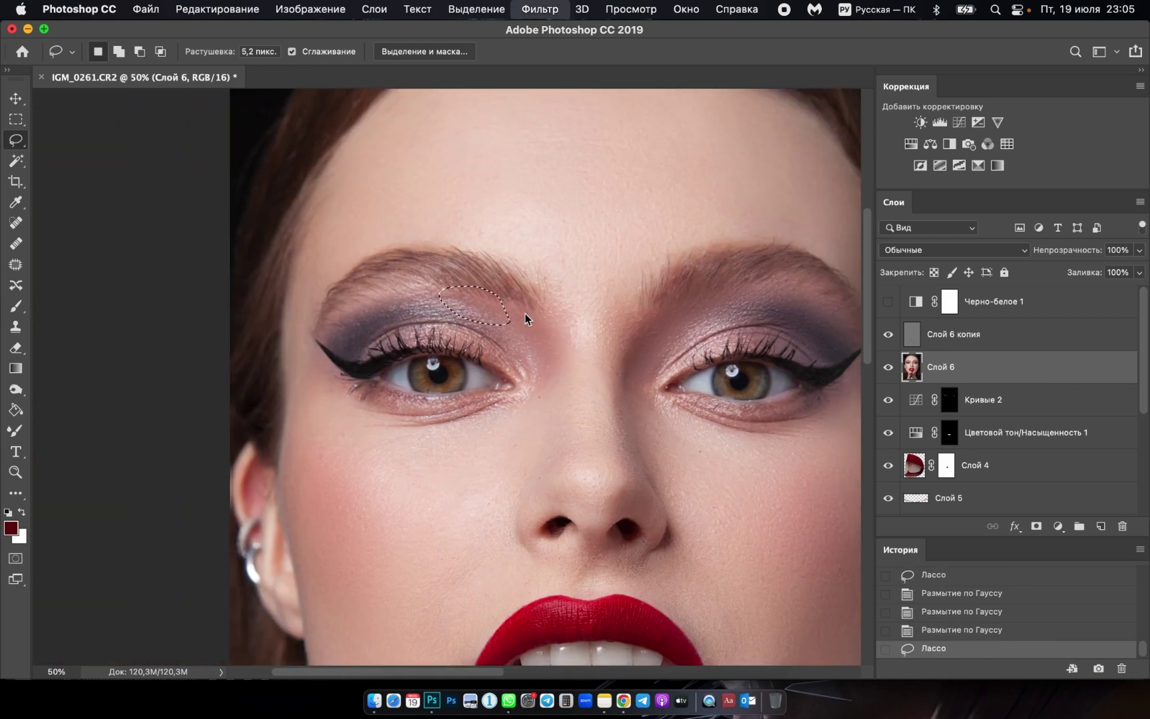
key("ctrl+f")
key("ctrl+f")
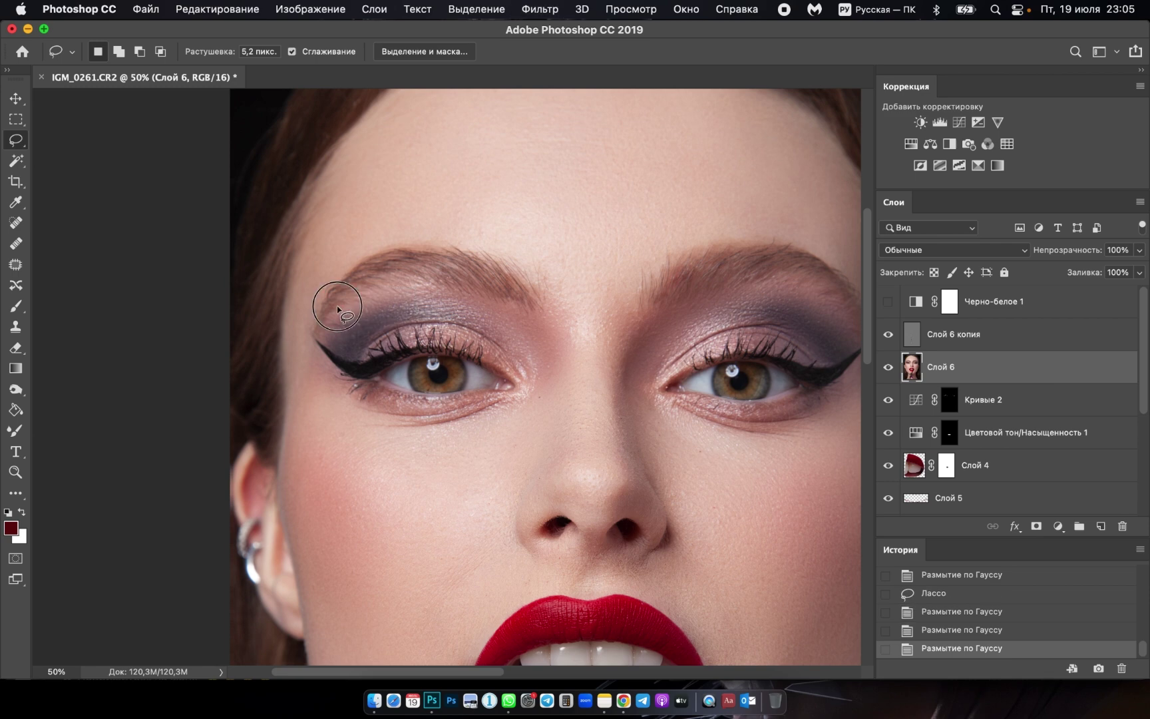
key("ctrl+f")
mouse_move(398, 300)
left_mouse_down()
mouse_move(376, 328)
mouse_move(331, 311)
left_mouse_up()
key("ctrl+f")
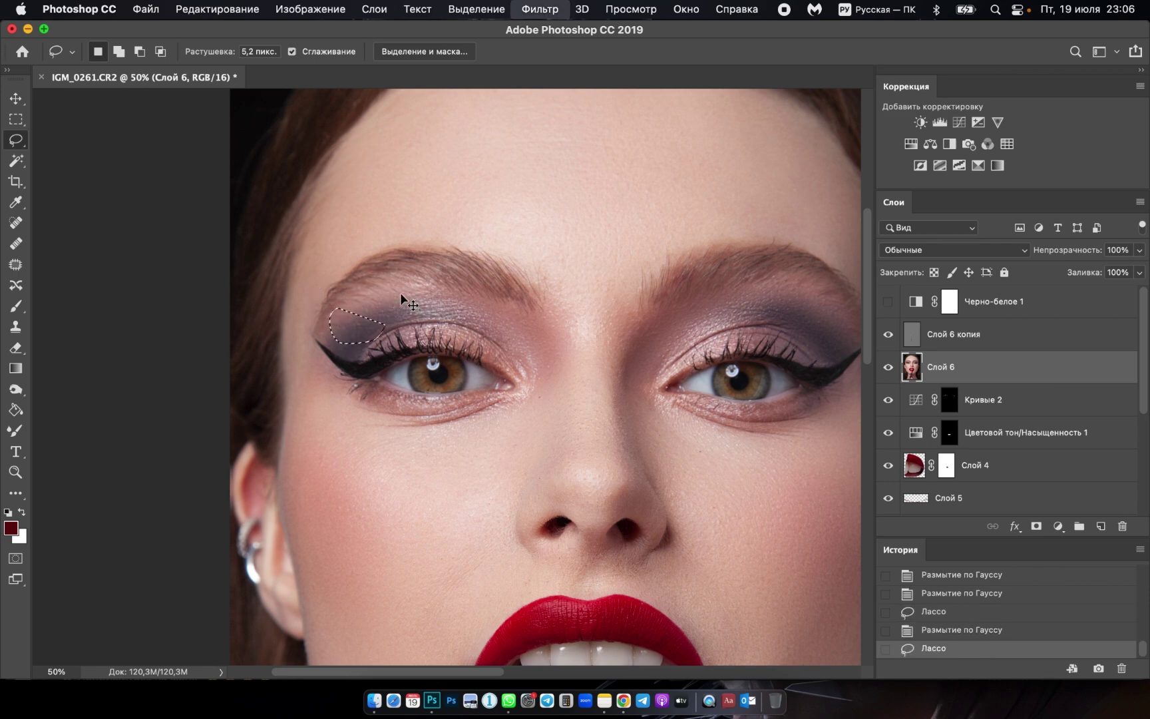
key("ctrl+f")
key("ctrl+f")
key("ctrl+f")
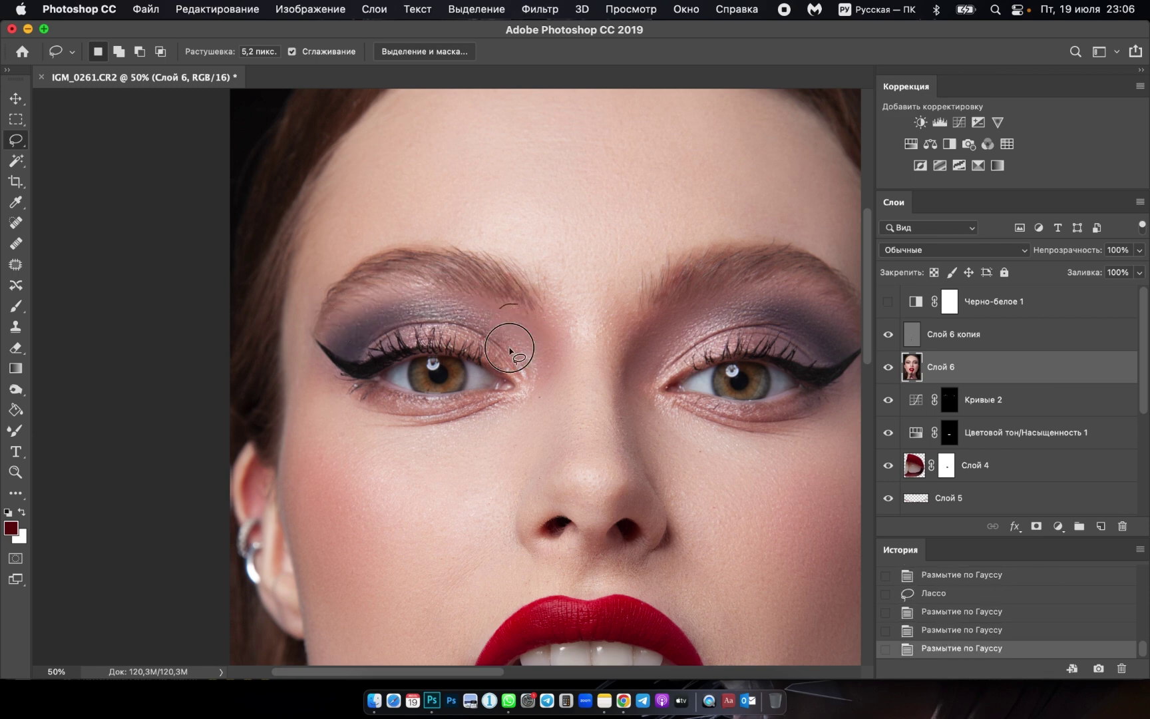
key("ctrl+f")
key("ctrl+f")
left_click_drag(536, 426, 535, 429)
Finish the patch beside the nose and group both Слой 6 layers into Группа 2.
left_click_drag(559, 485, 581, 499)
key("ctrl+f")
key("ctrl+f")
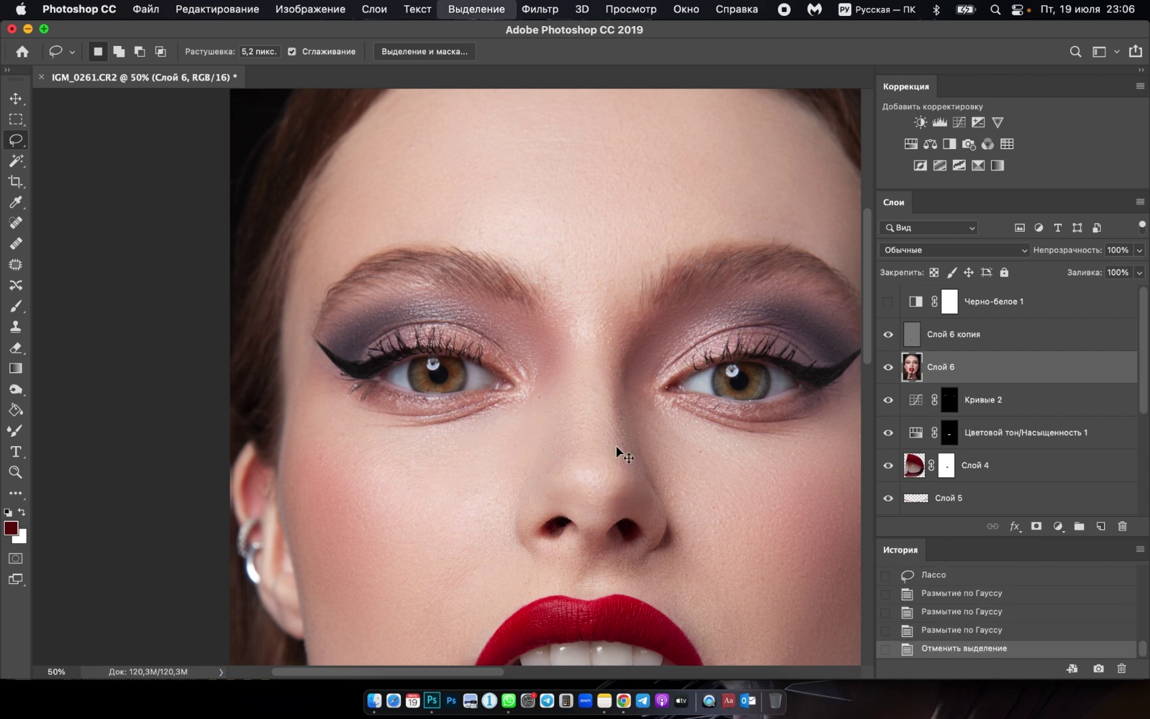
key("ctrl+d")
left_click(953, 335, "shift")
mouse_move(953, 335)
left_mouse_down()
mouse_move(1076, 489)
mouse_move(953, 333)
left_mouse_up()
key("ctrl+g")
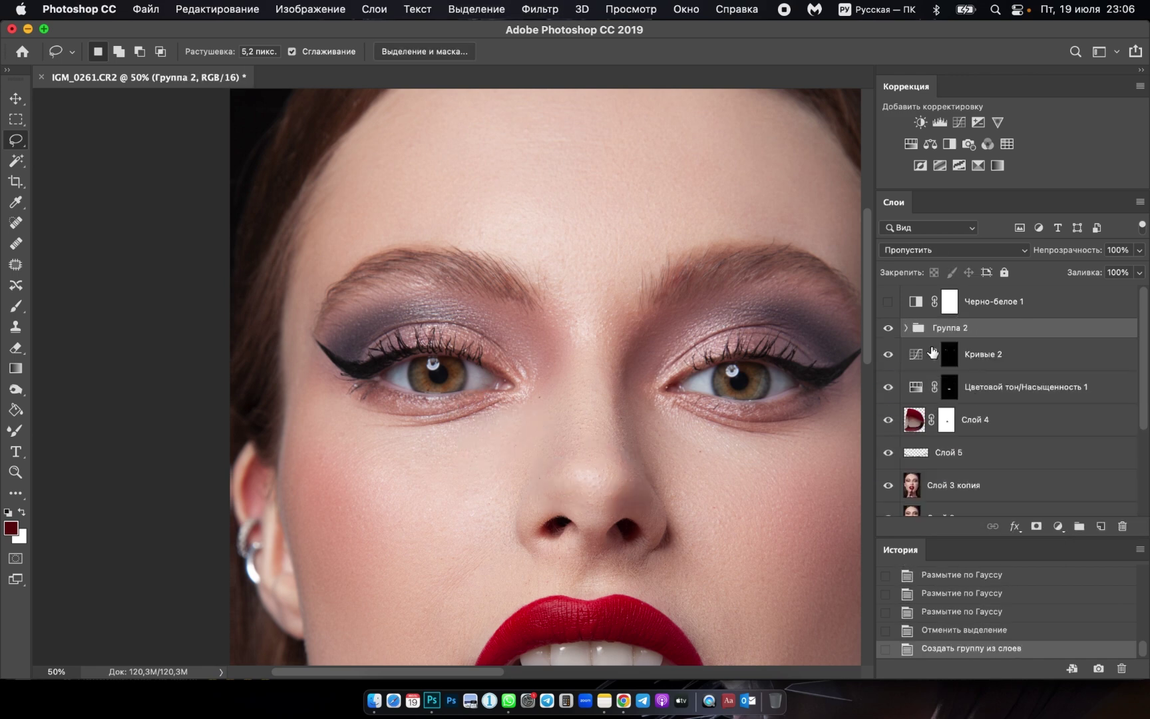
Compare Группа 2 before and after, set its opacity to 80%, and add a Hue/Saturation layer.
left_click(888, 327)
left_click(888, 327)
left_click(888, 328)
left_click(887, 328)
left_click(888, 328)
scroll(654, 380, "down", 1)
left_click(888, 327)
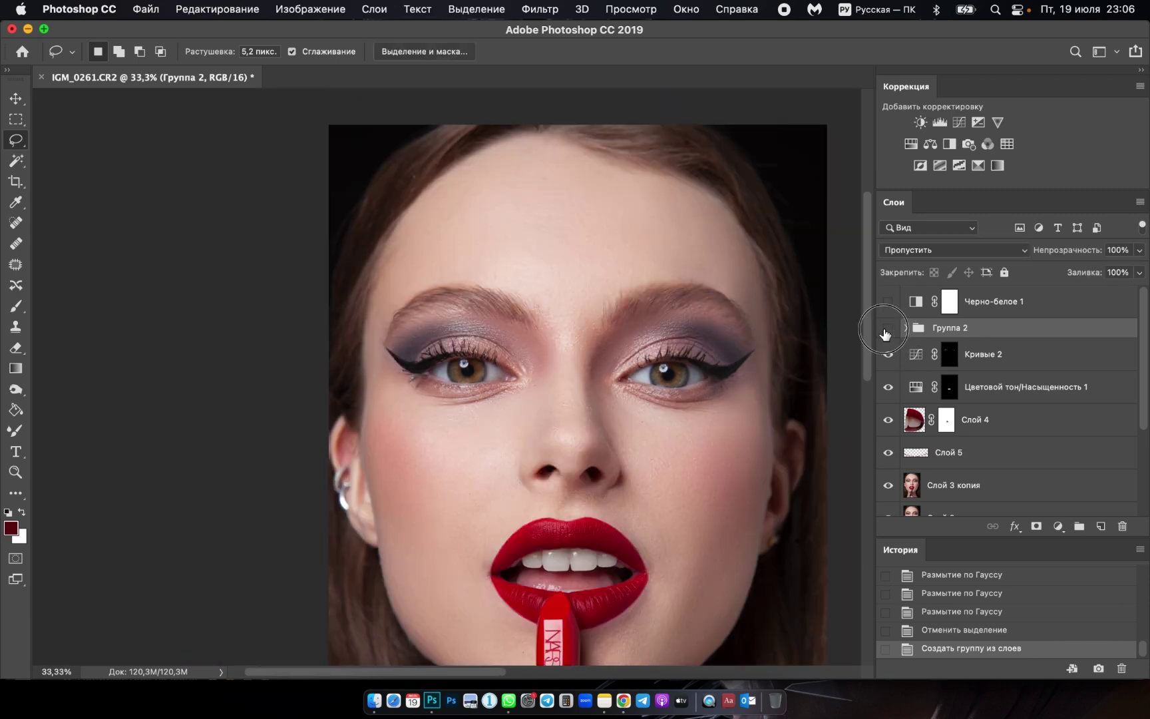
left_click_drag(1070, 255, 1071, 257)
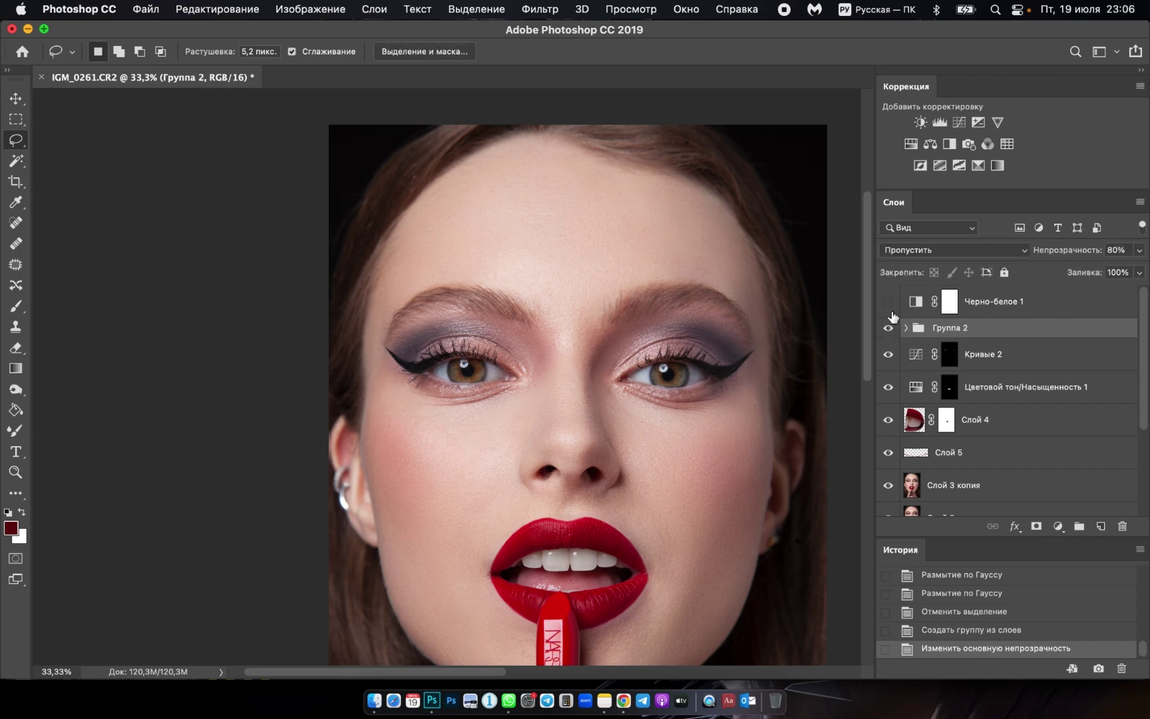
left_click(911, 143)
Set the Hue/Saturation saturation to +20 and invert its mask to black.
left_click_drag(585, 244, 843, 244)
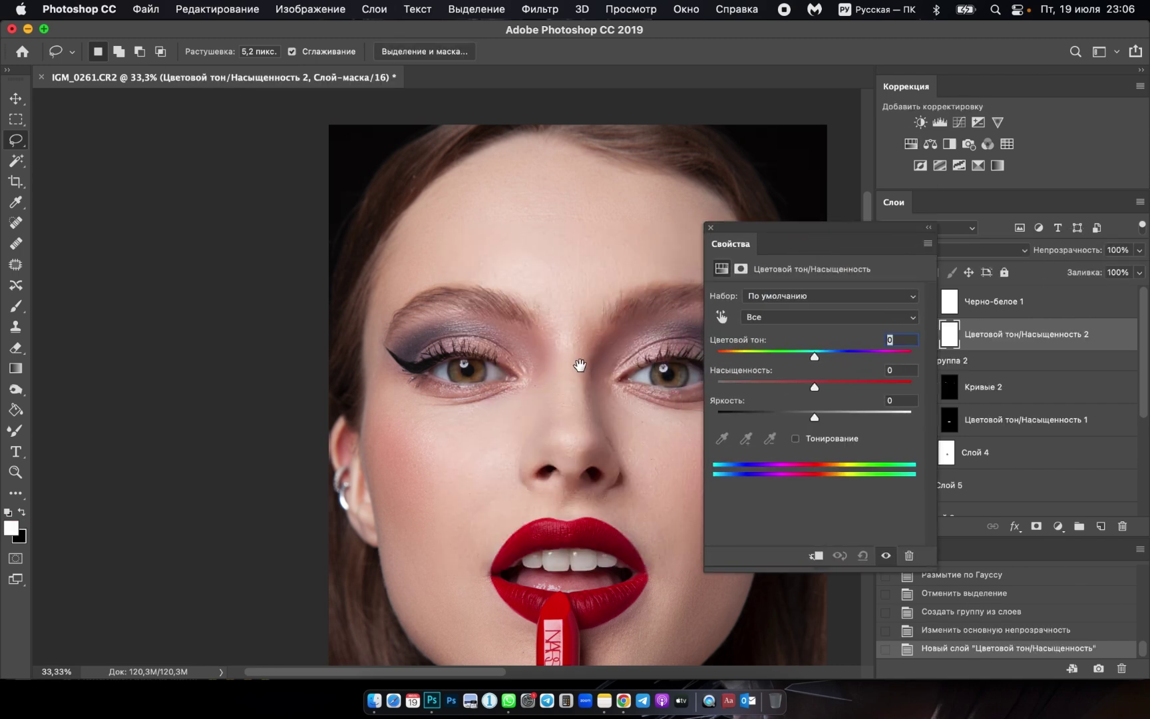
scroll(603, 366, "up", 2)
scroll(586, 333, "right", 5)
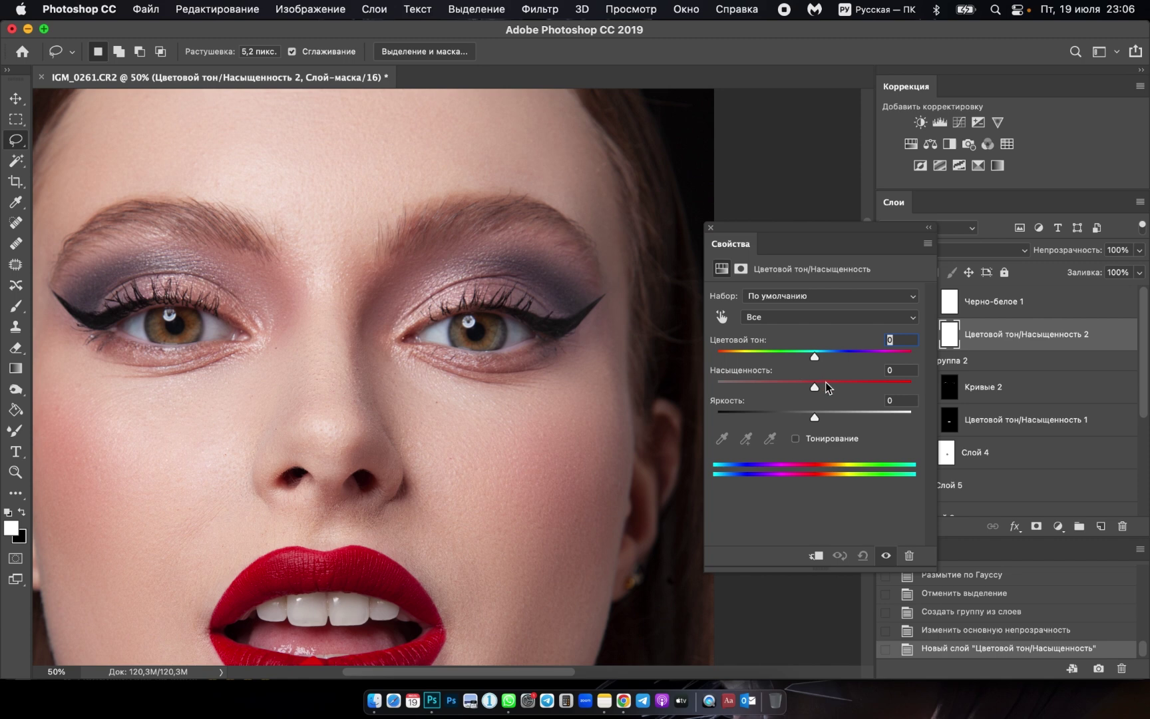
left_click(826, 384)
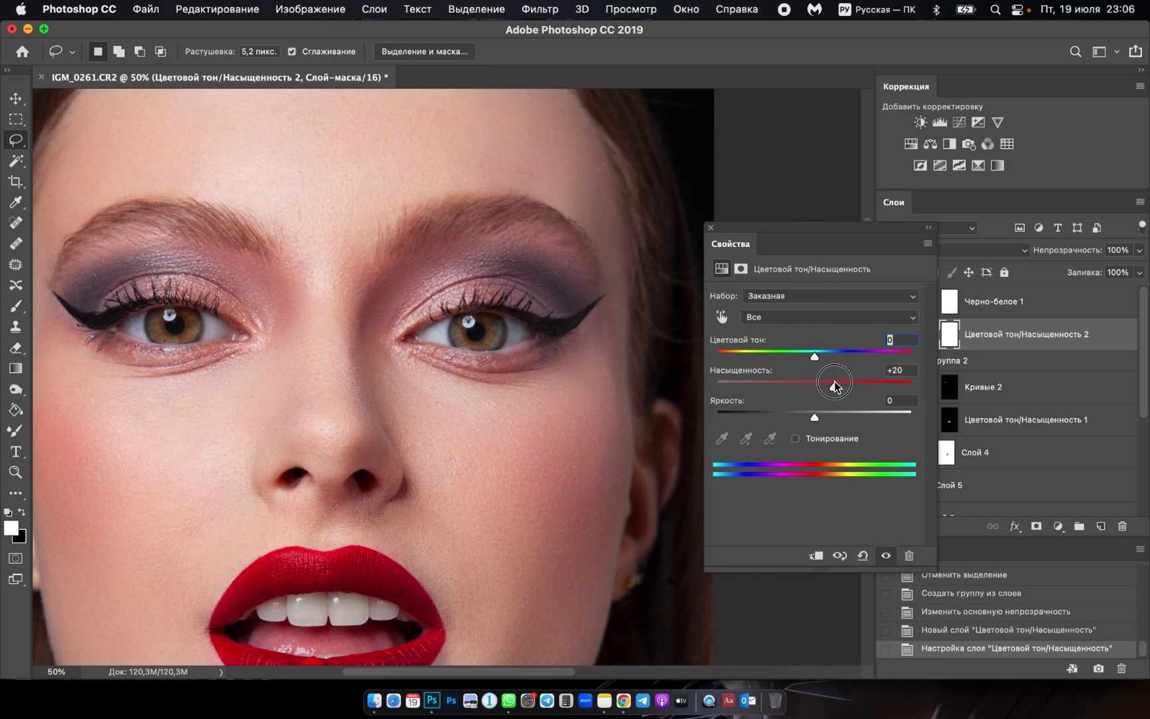
left_click(929, 229)
key("ctrl+i")
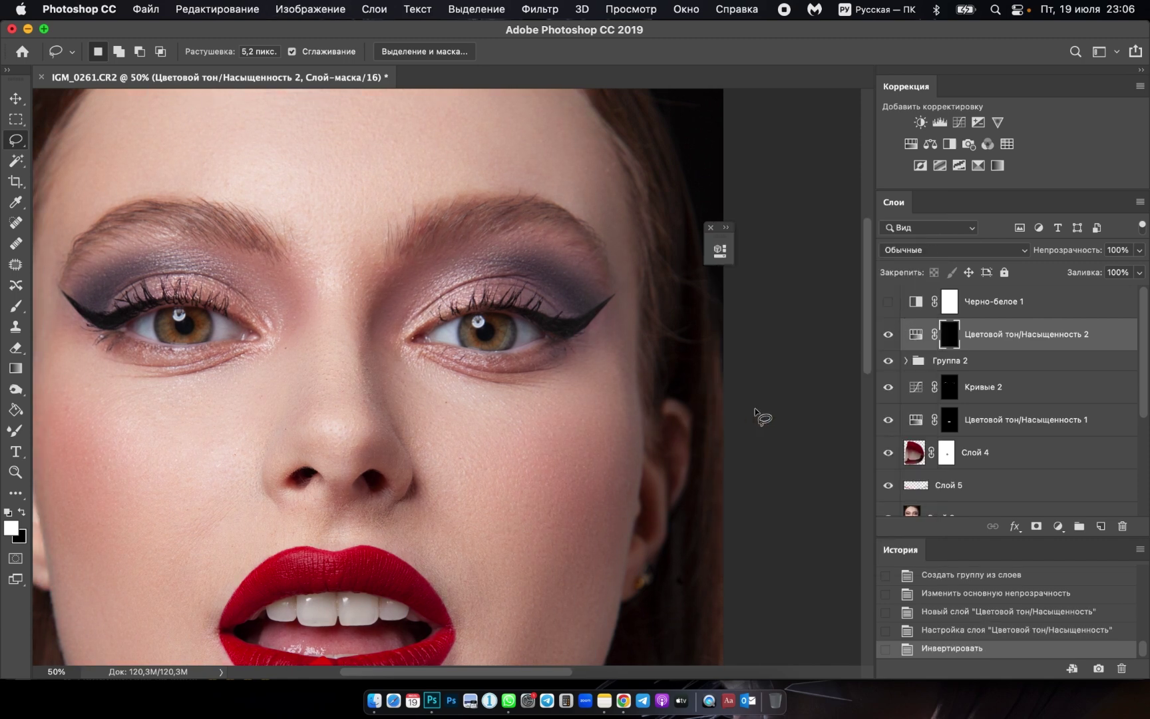
Paint white with a soft brush over both eyelids to reveal the saturation boost.
left_click(17, 307)
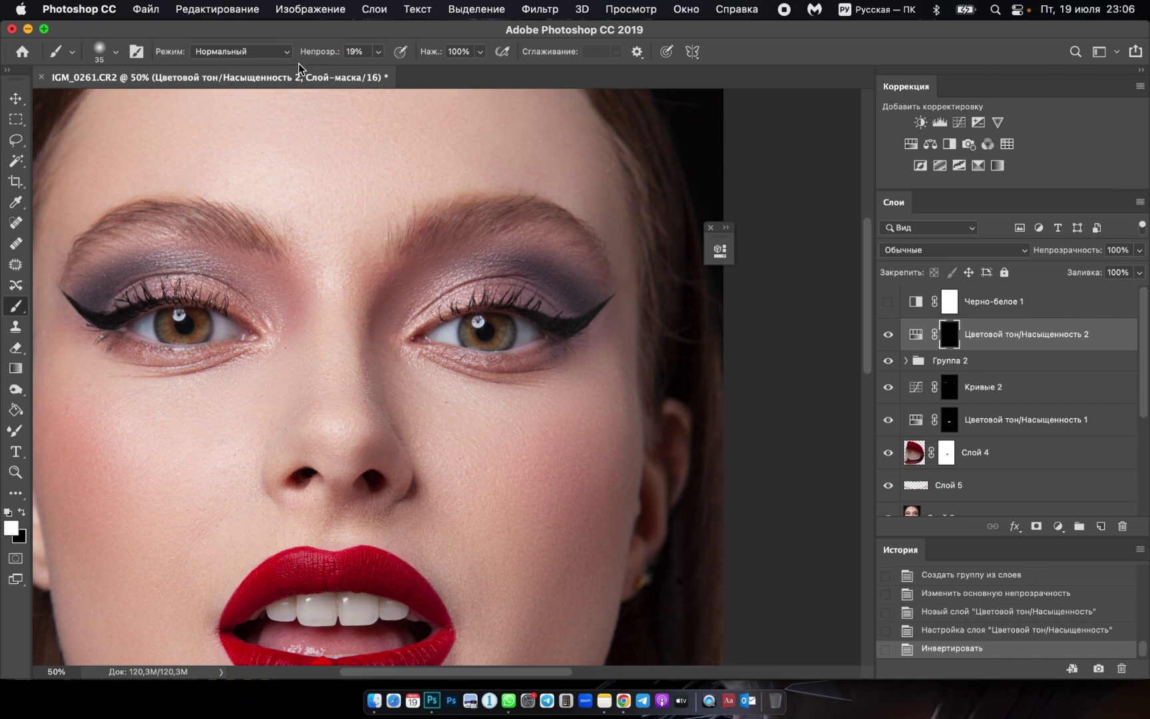
mouse_move(414, 324)
left_mouse_down()
mouse_move(466, 301)
mouse_move(528, 296)
left_mouse_up()
key("bracketright")
key("bracketright")
key("bracketright")
left_click_drag(454, 299, 523, 299)
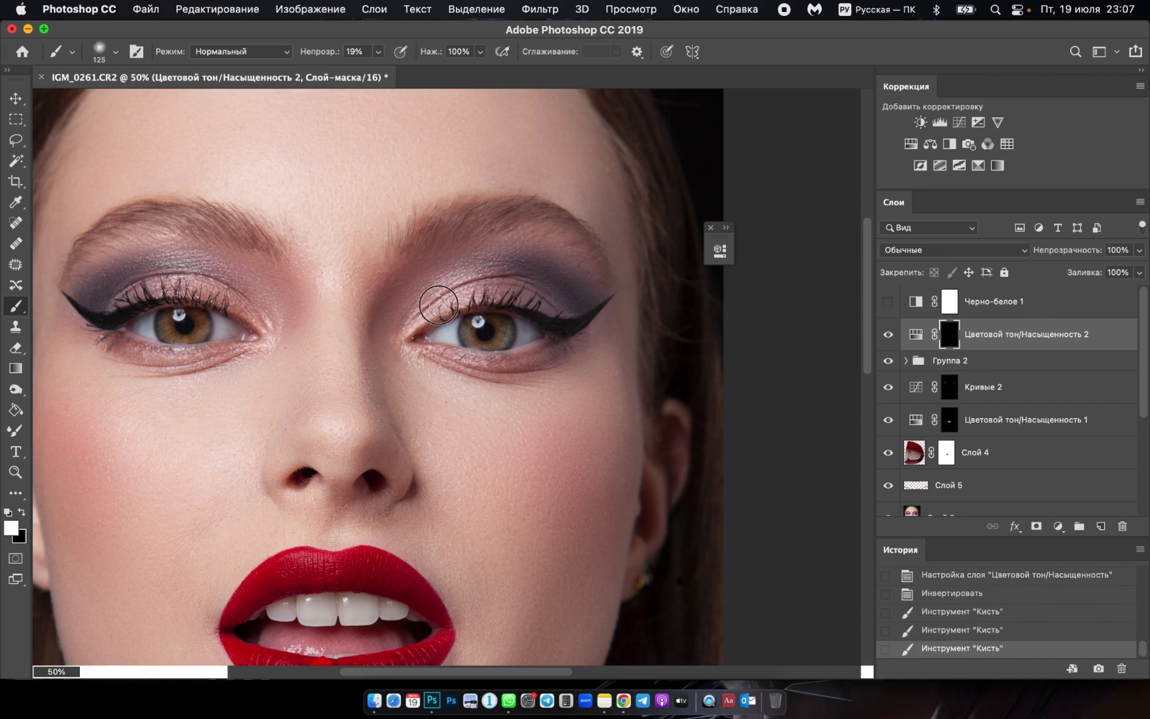
left_click_drag(431, 307, 486, 299)
key("bracketright")
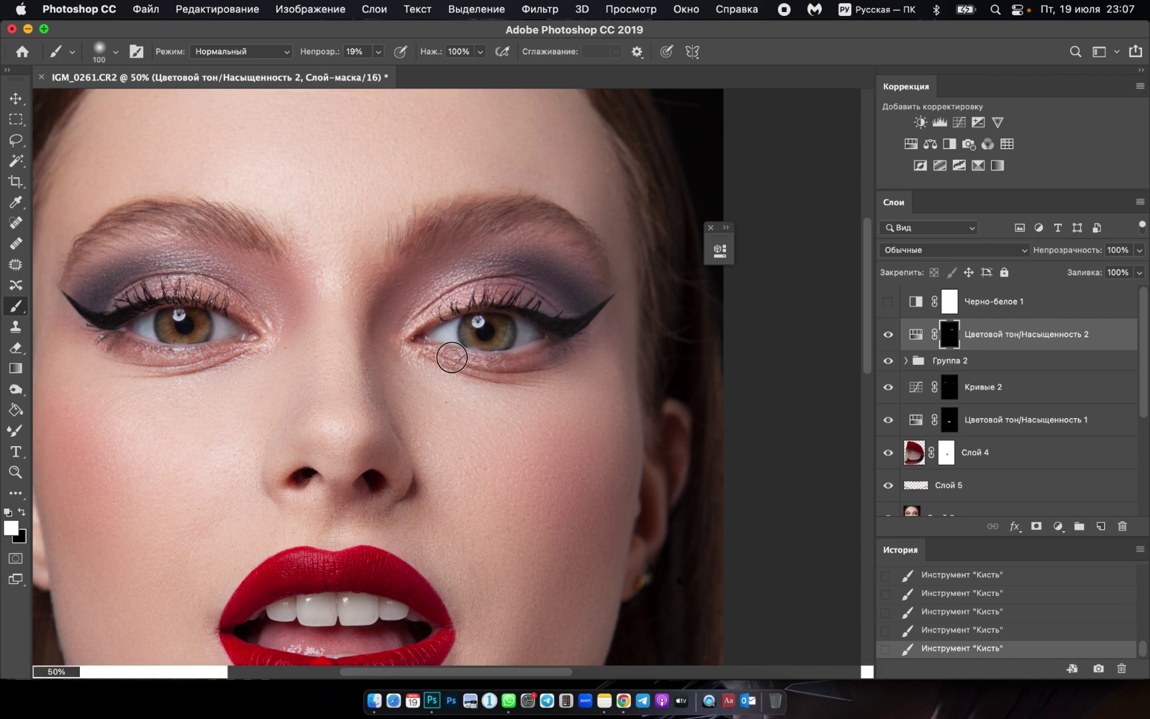
key("bracketright")
key("bracketright")
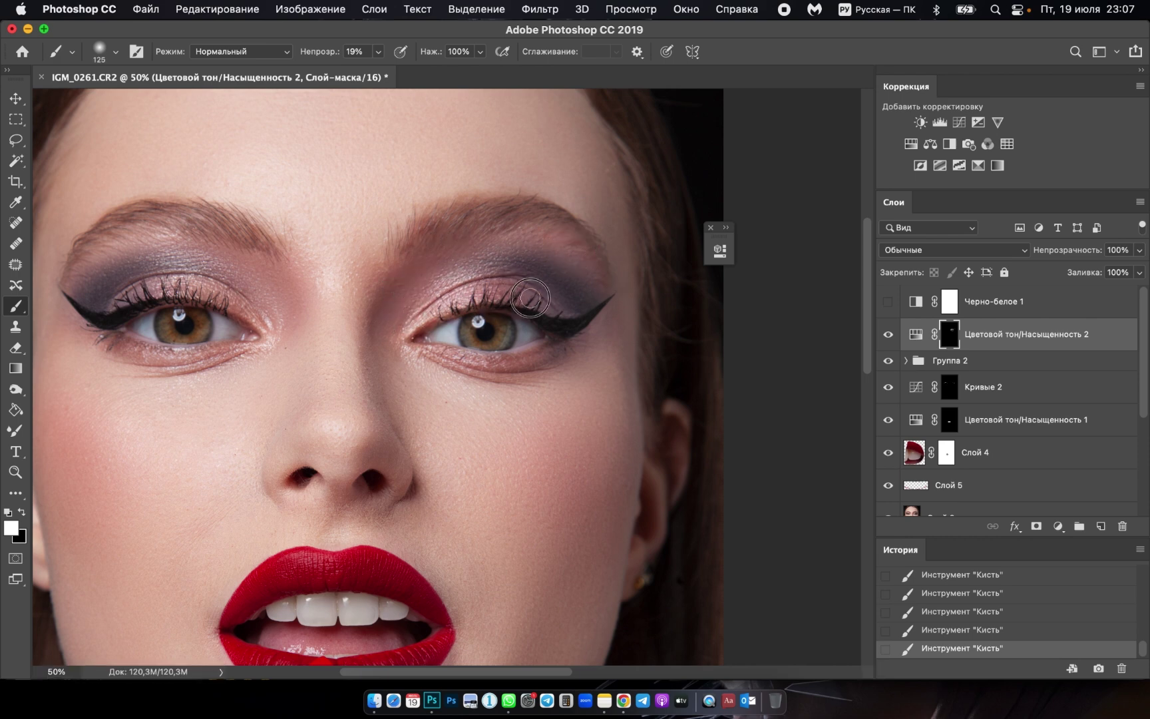
left_click(888, 335)
left_click(889, 336)
left_click(889, 336)
left_click_drag(263, 326, 233, 300)
key("bracketright")
key("bracketright")
key("bracketright")
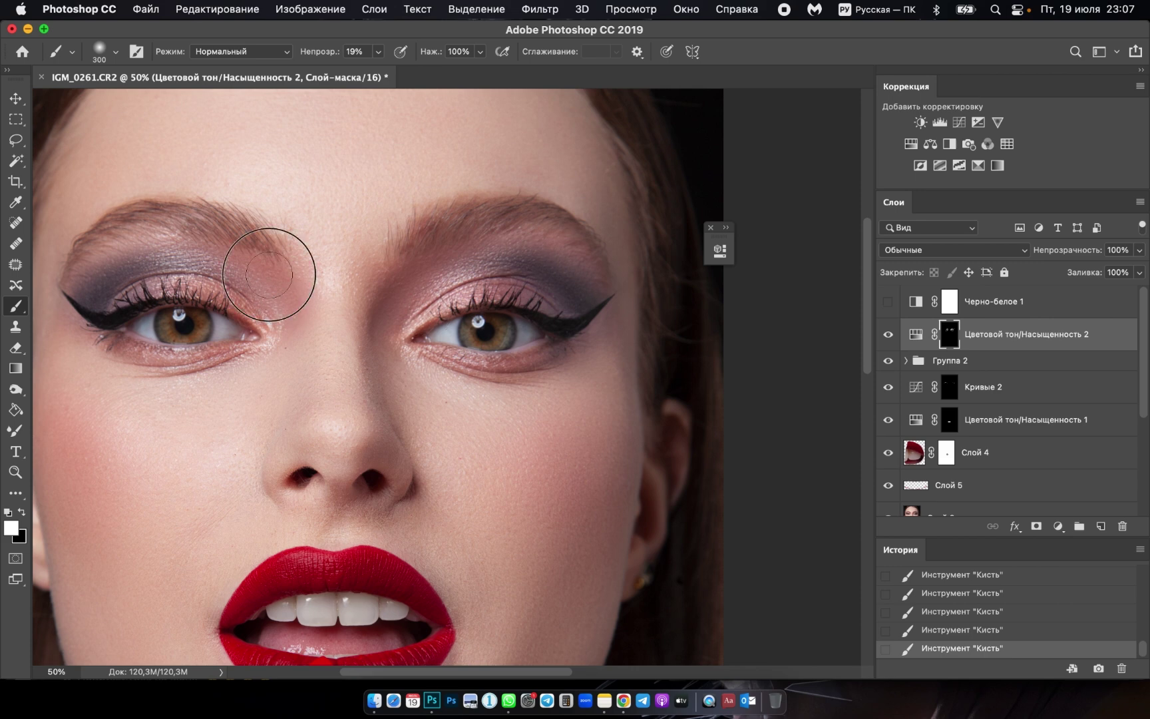
Expand Группа 2, select Слой 6, and undo the last eyelid stroke.
left_click(905, 360)
left_click(965, 419)
key("bracketleft")
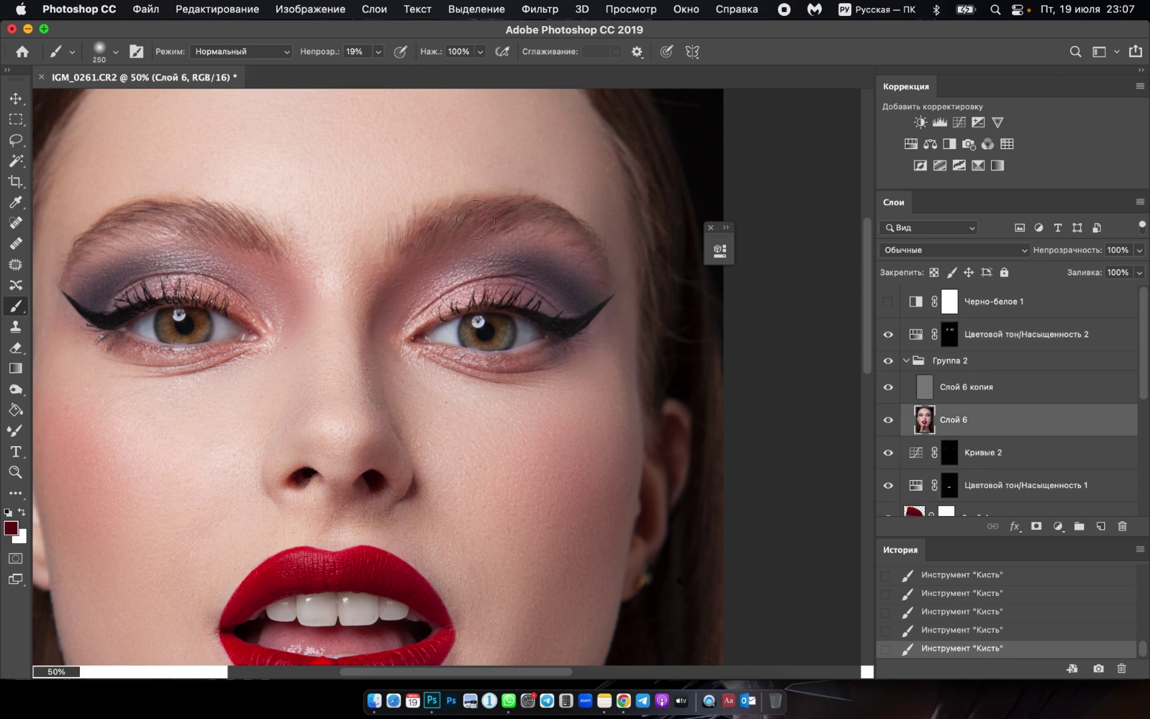
key("super+z")
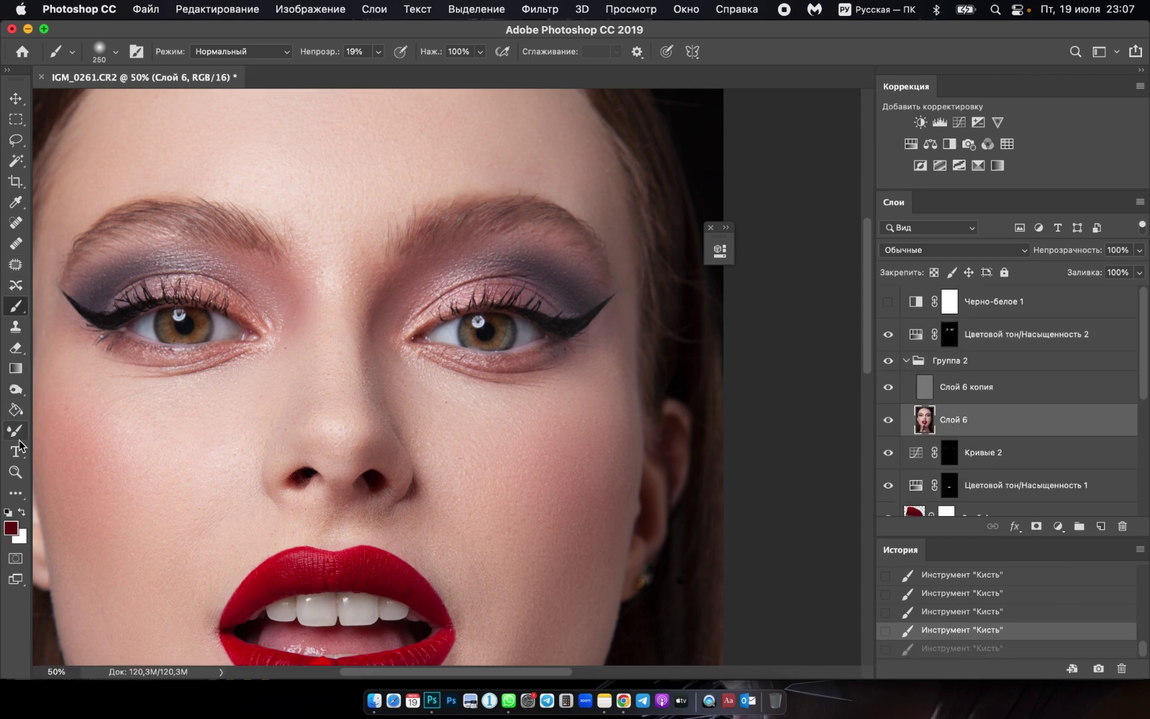
Blend both eyebrows into the skin with Mixer Brush strokes.
mouse_move(562, 236)
left_mouse_down()
mouse_move(479, 240)
mouse_move(452, 219)
mouse_move(511, 221)
left_mouse_up()
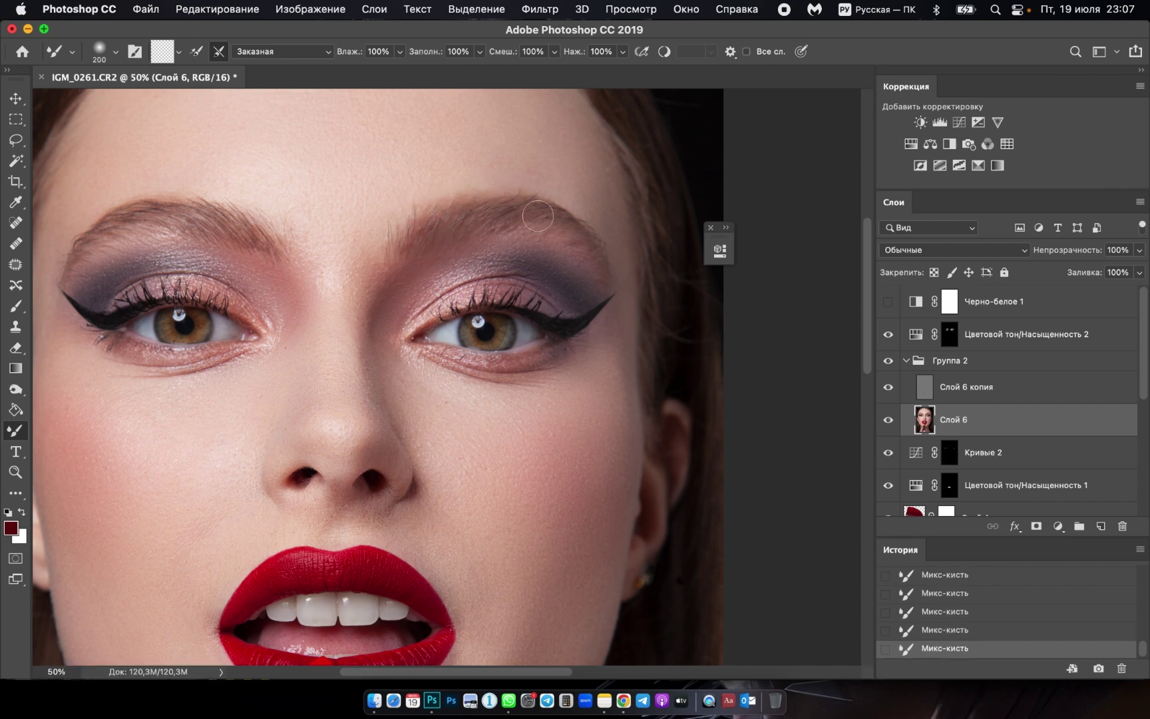
left_click_drag(186, 218, 197, 213)
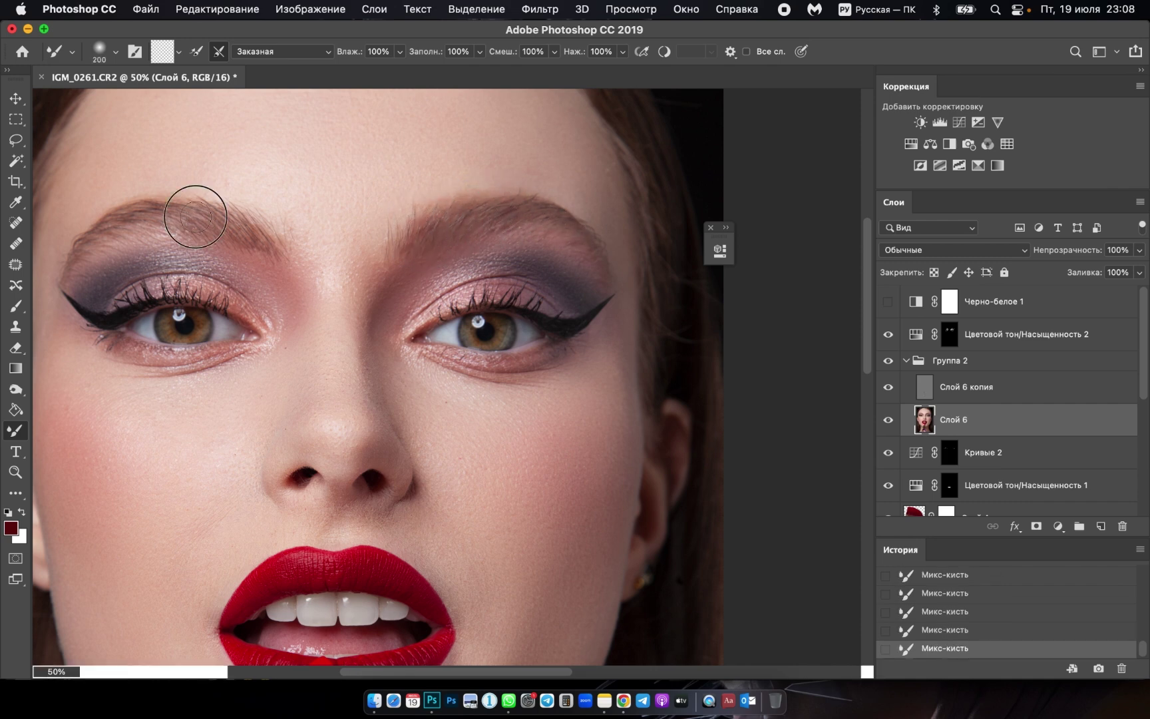
key("bracketleft")
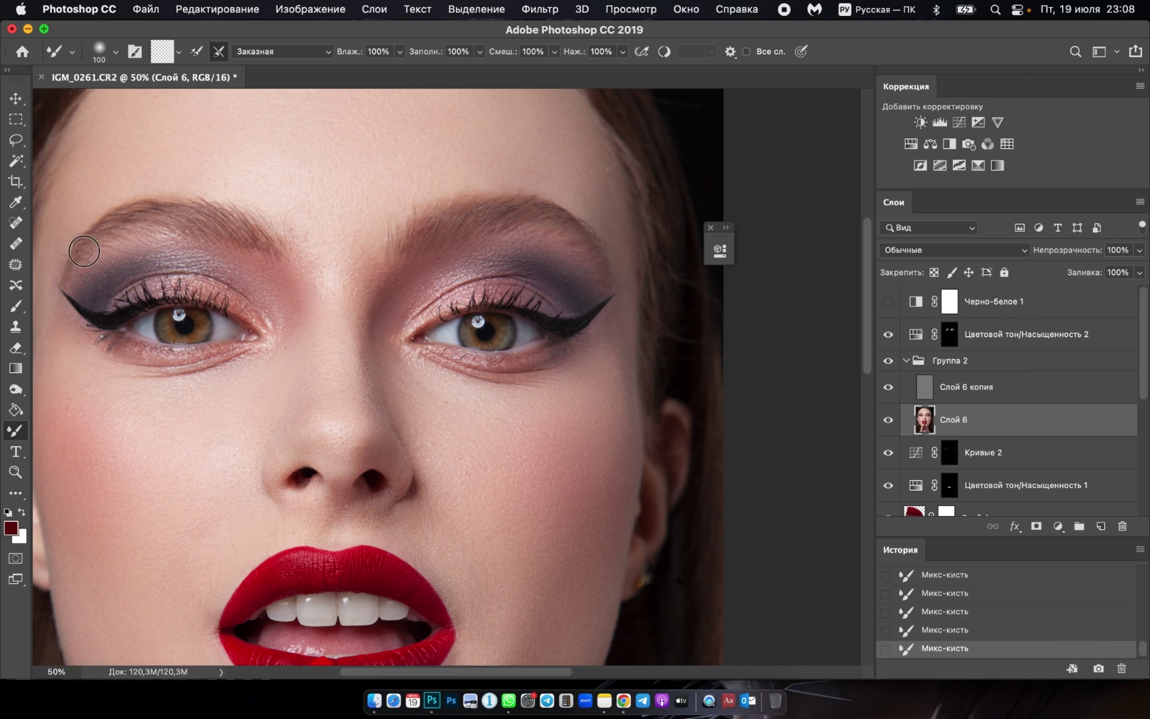
key("bracketright")
key("bracketright")
key("bracketright")
left_click(986, 340)
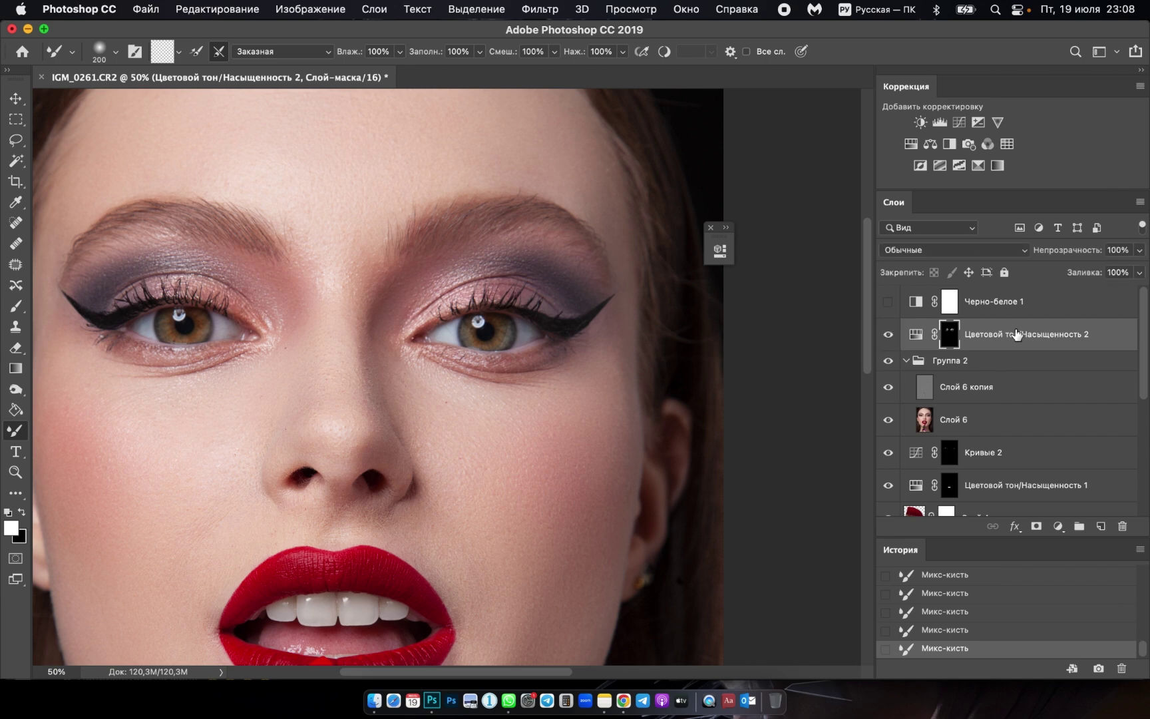
Add a Curves layer with the midpoint pulled down and its mask inverted.
left_click(959, 122)
left_click_drag(609, 400, 603, 423)
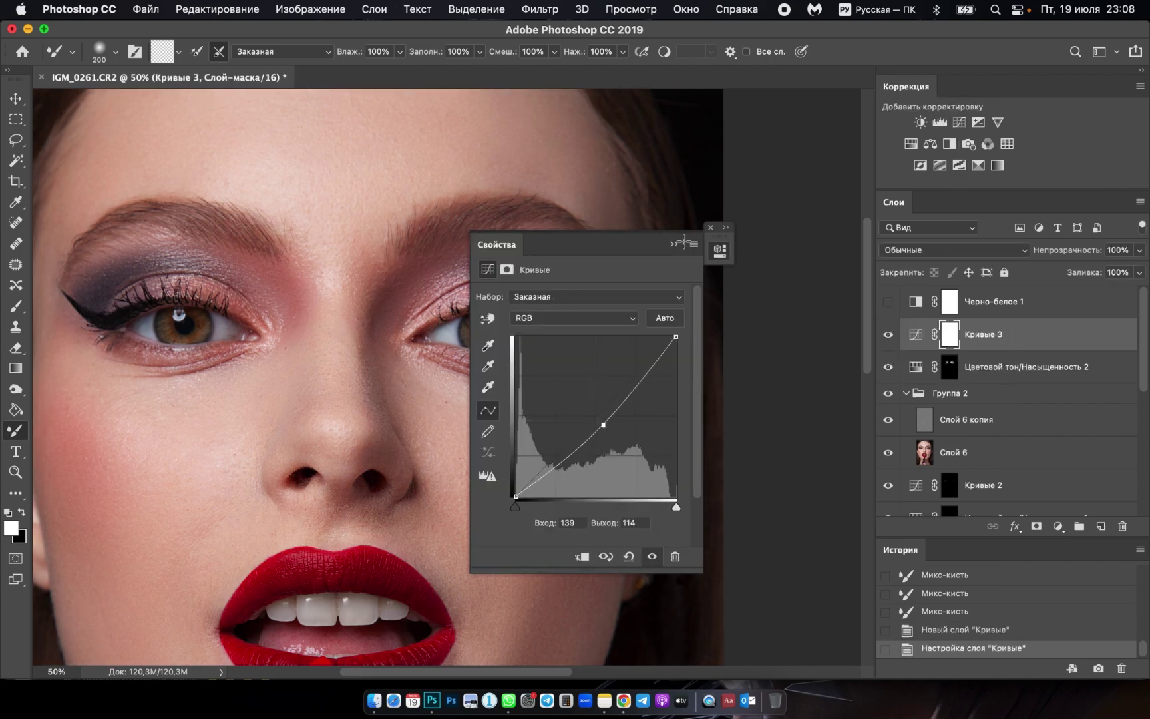
left_click(673, 244)
key("cmd+i")
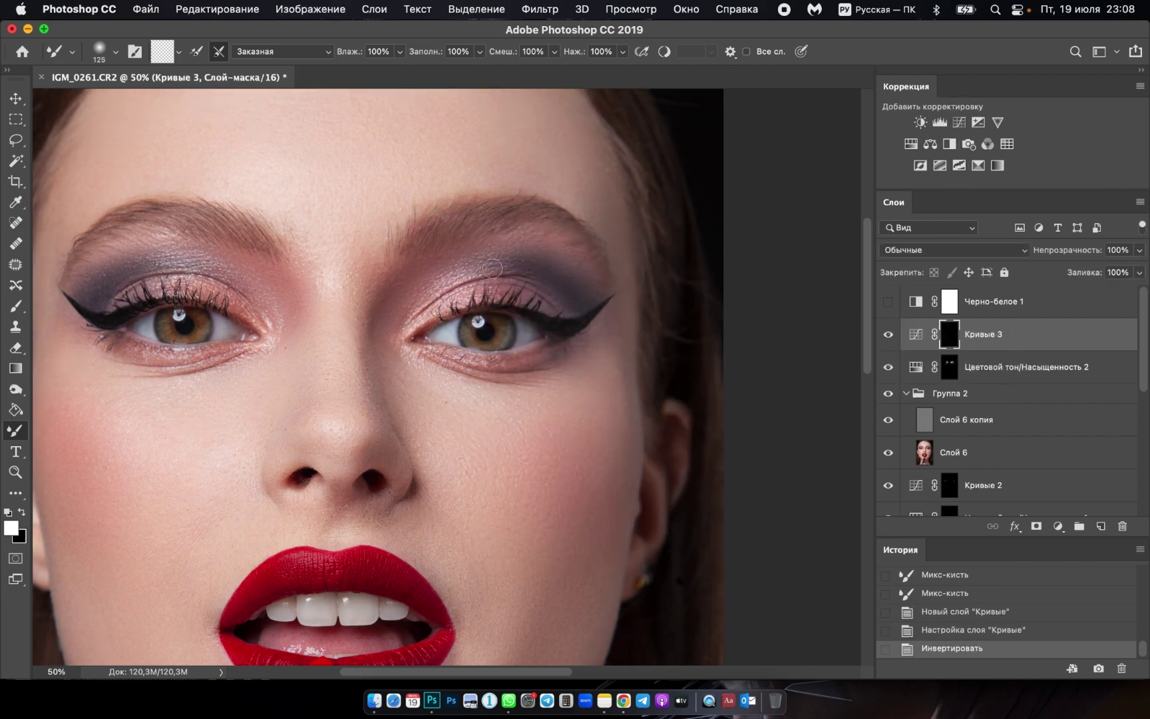
Brush the Curves 3 darkening into the mask around the eyes.
left_click(16, 305)
left_click_drag(331, 57, 320, 57)
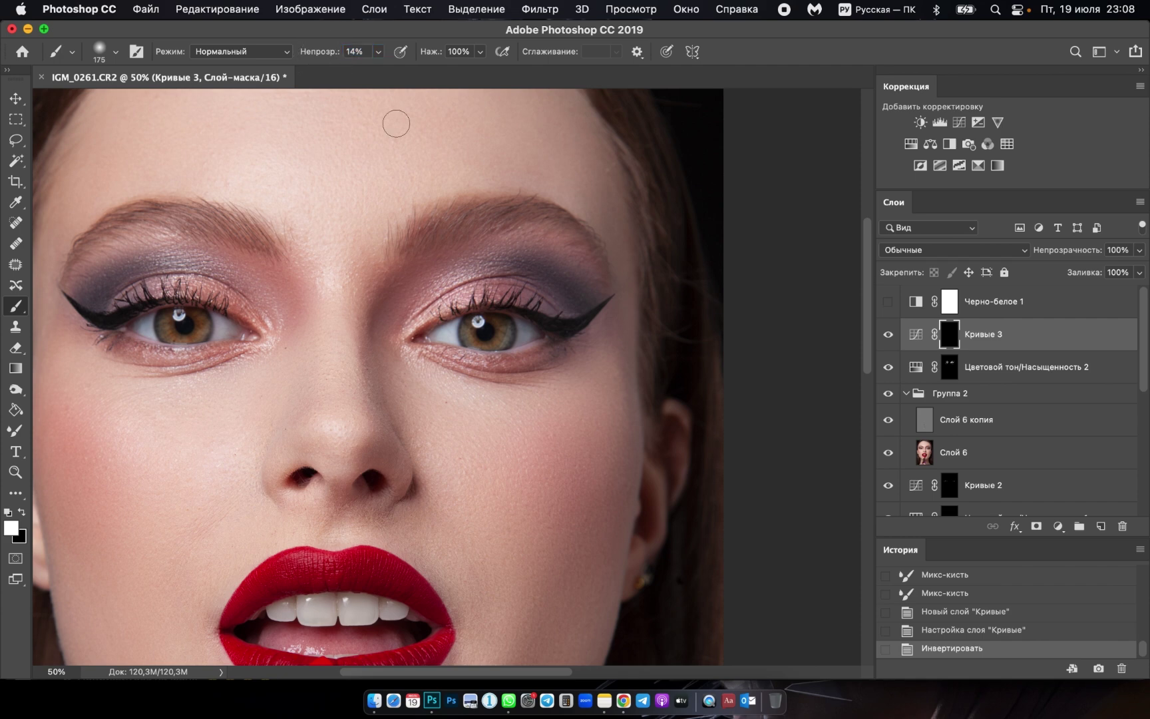
key("bracketleft")
mouse_move(489, 260)
left_mouse_down()
mouse_move(595, 308)
mouse_move(542, 273)
left_mouse_up()
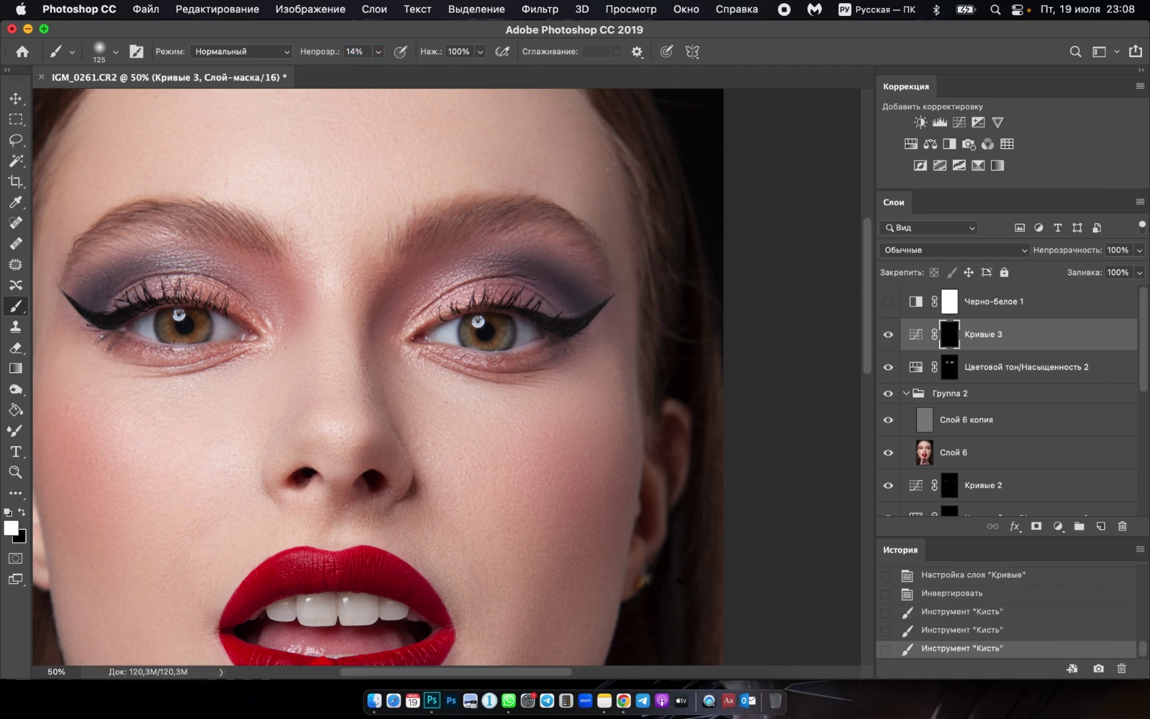
key("bracketleft")
key("bracketleft")
key("bracketleft")
mouse_move(566, 330)
left_mouse_down()
mouse_move(579, 336)
mouse_move(522, 350)
left_mouse_up()
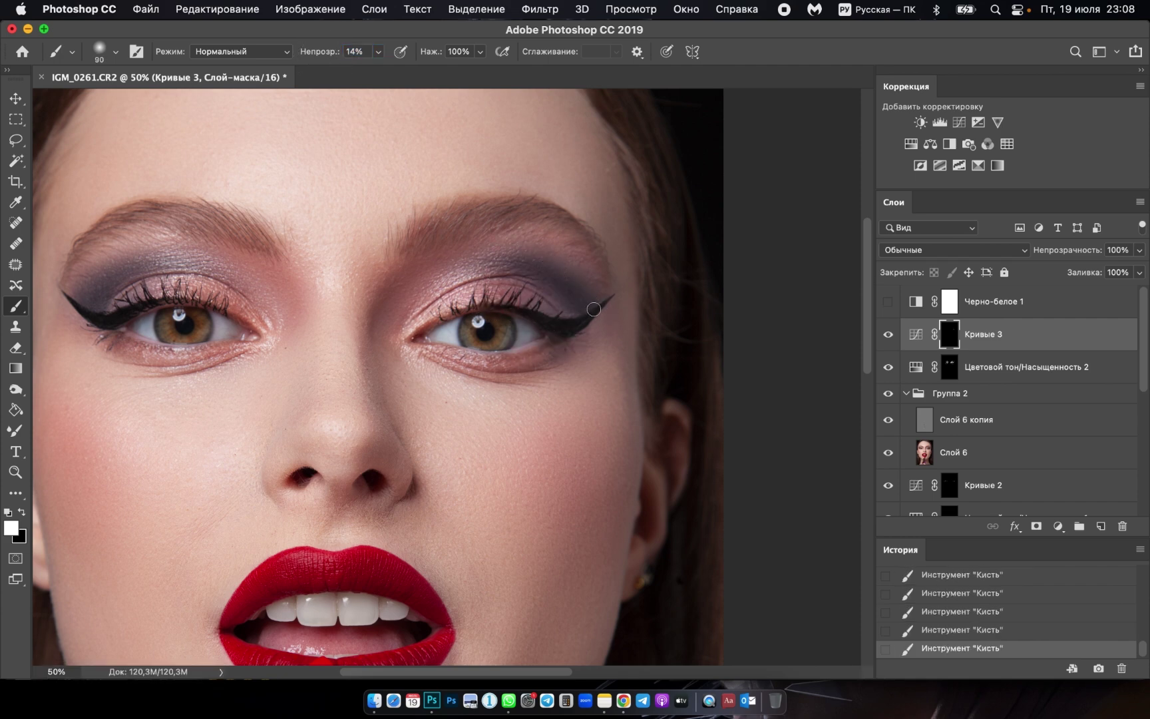
key("bracketright")
key("bracketright")
key("bracketright")
key("bracketright")
key("bracketleft")
key("bracketleft")
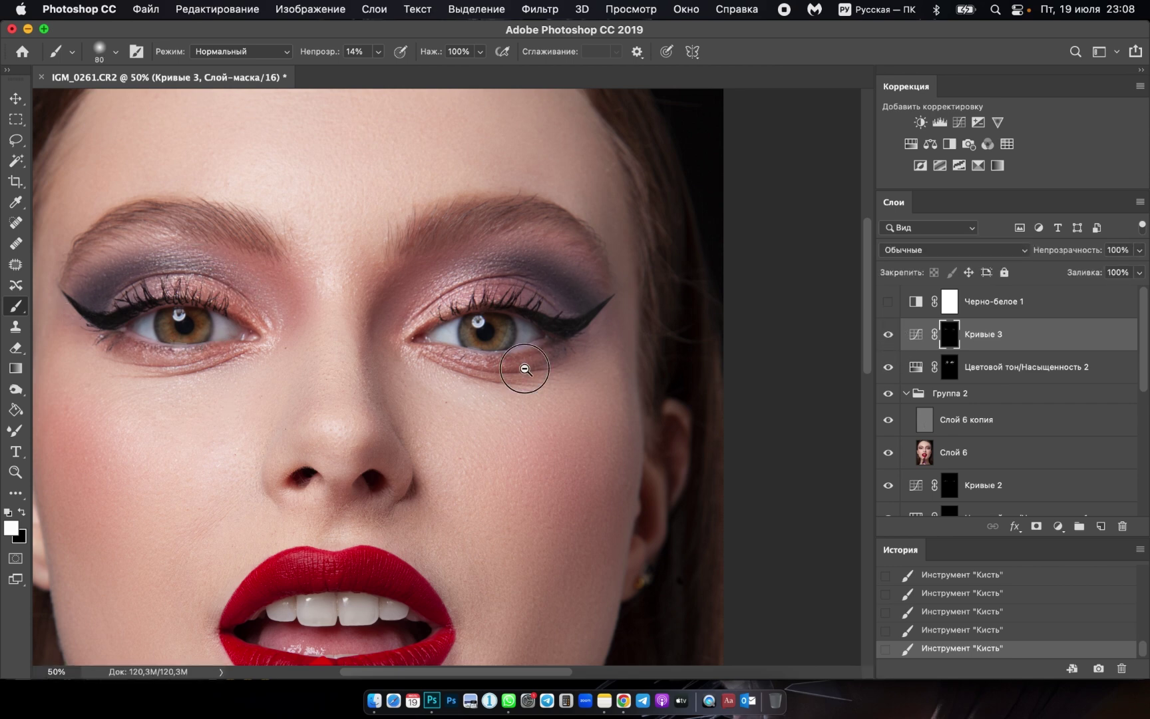
Compare the retouch against the original Фон and add a Brightness/Contrast layer.
key("super+minus")
key("super+minus")
scroll(897, 368, "down", 5)
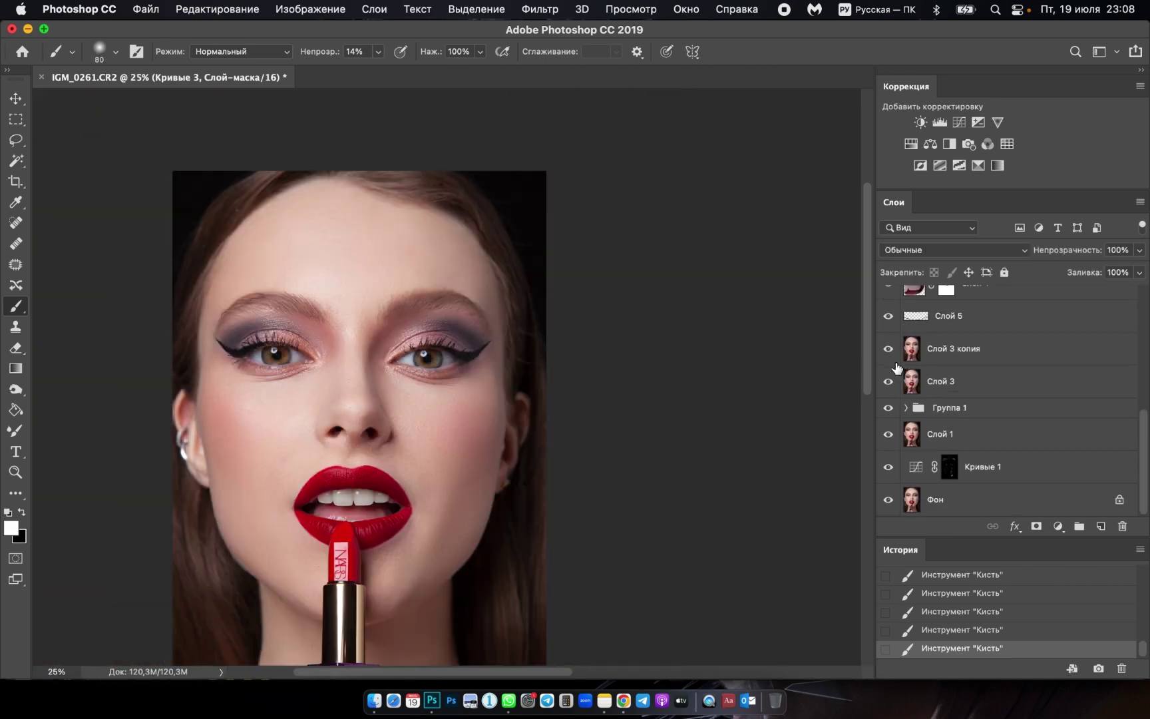
left_click(886, 509)
left_click(886, 509)
left_click(885, 508)
left_click(888, 499)
left_click(889, 499)
scroll(980, 361, "up", 10)
left_click(906, 394)
left_click(889, 335)
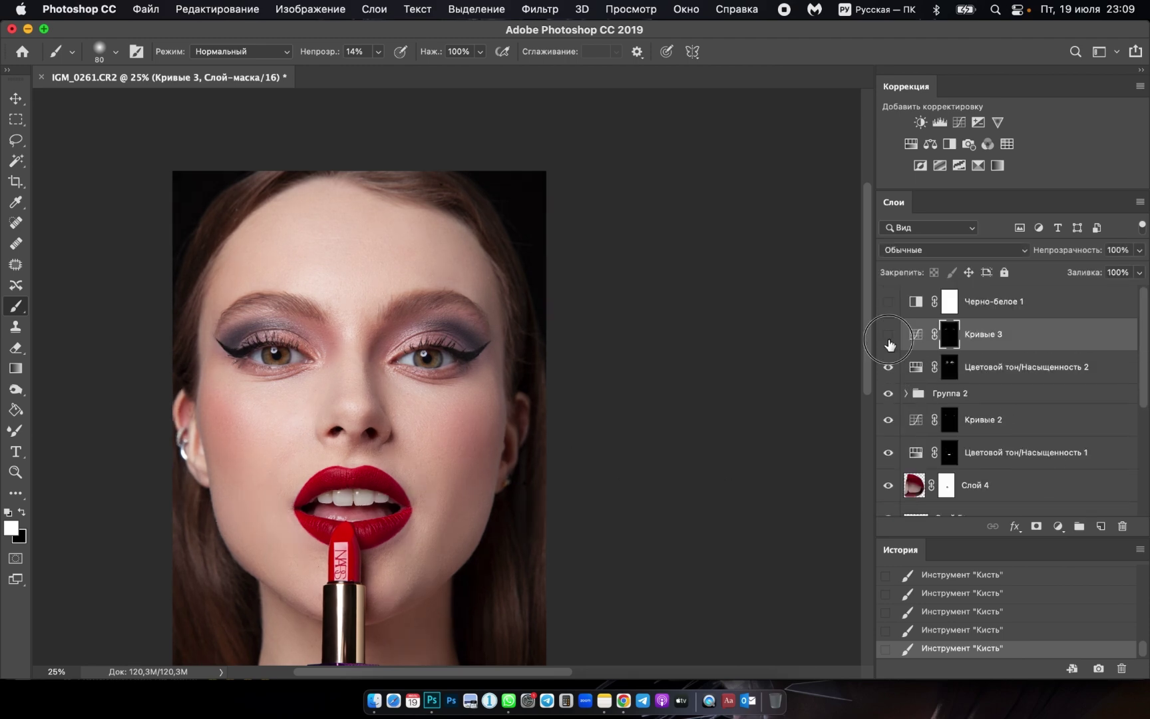
scroll(921, 397, "down", 10)
left_click(889, 499)
left_click(888, 499)
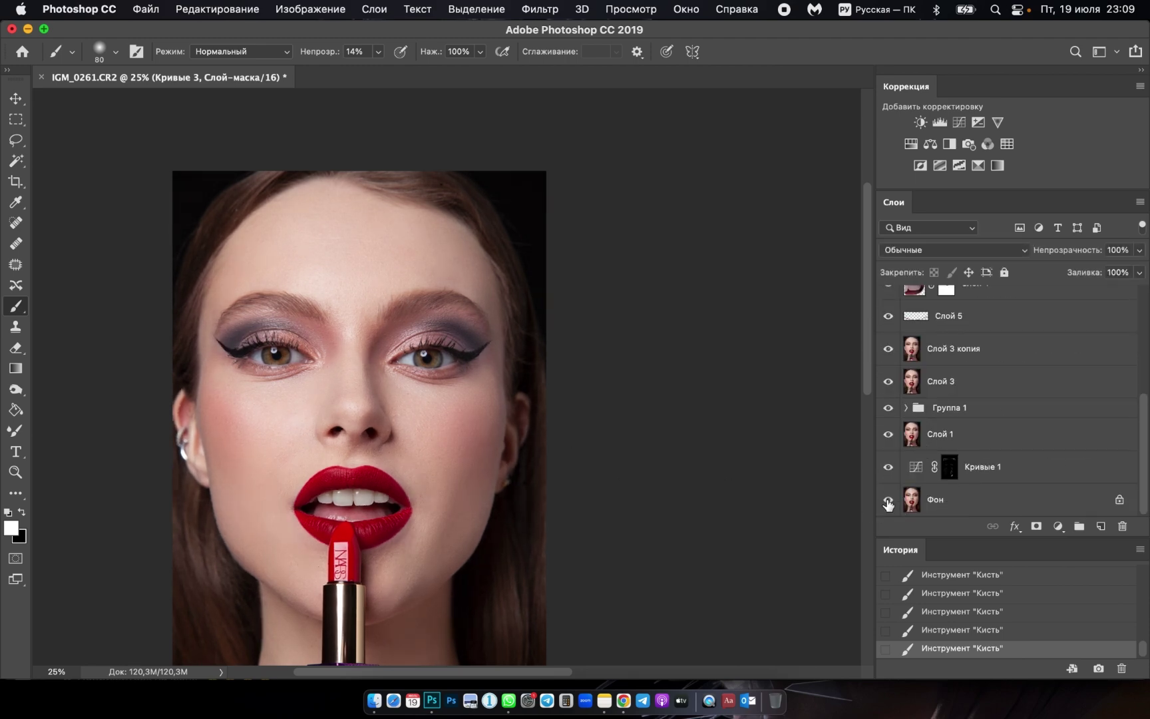
left_click(920, 121)
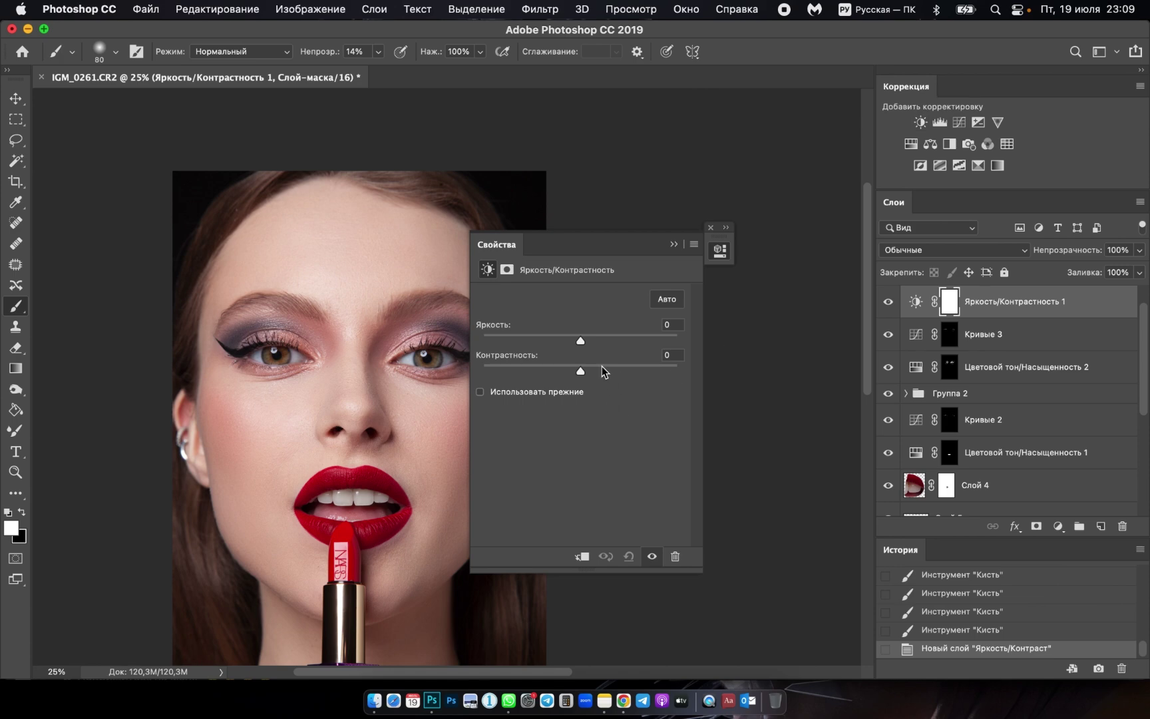
Raise the Brightness/Contrast contrast and invert its mask to black.
left_click_drag(680, 372, 694, 373)
left_click(787, 227)
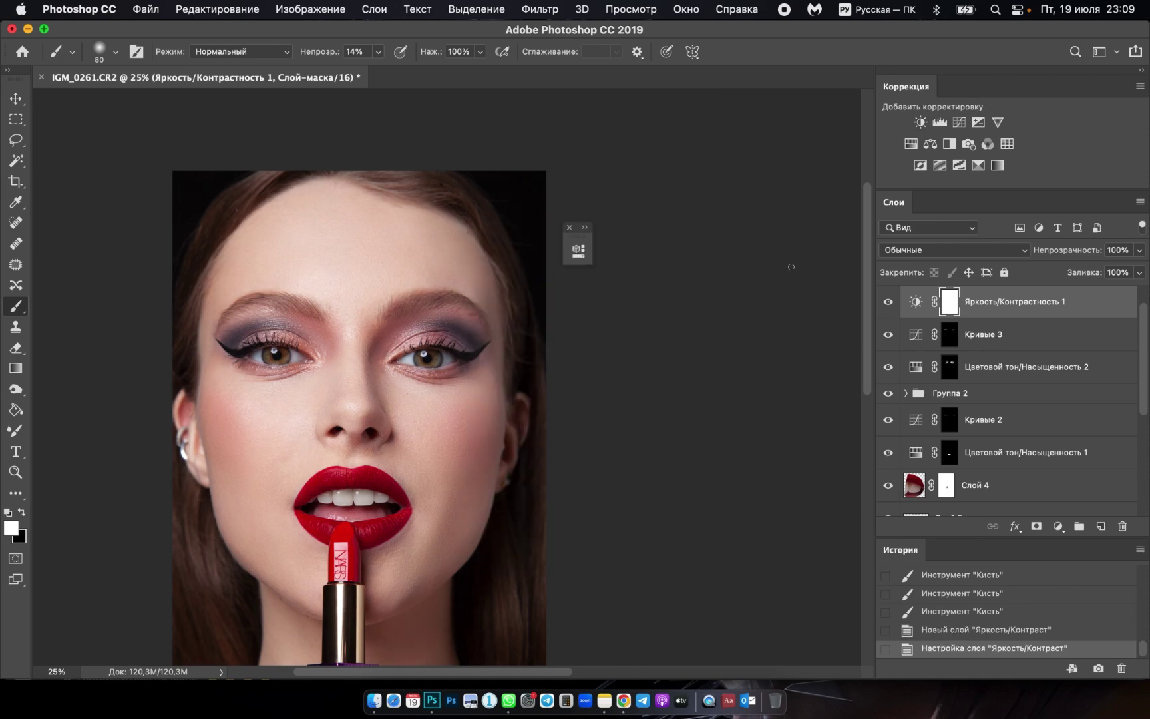
key("super+i")
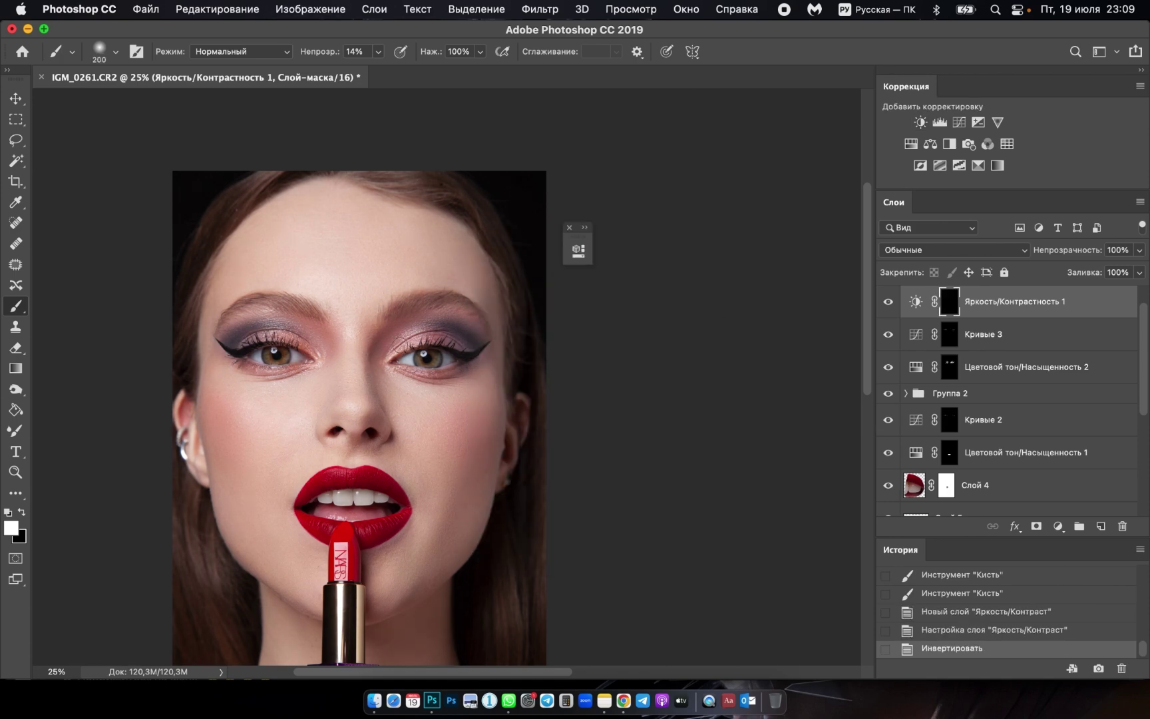
Paint the Яркость/Контрастность 1 mask over the left eyelid area.
key("bracketright")
key("bracketright")
key("bracketright")
left_click(439, 332)
left_click(447, 339)
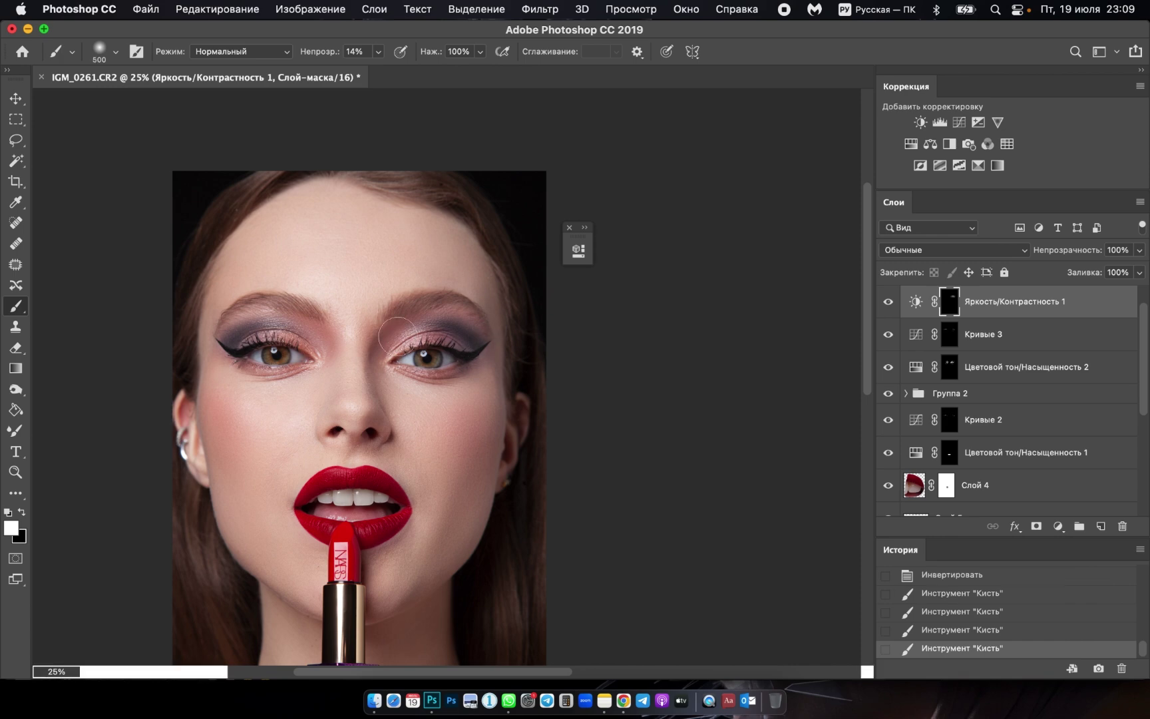
left_click(303, 333)
key("bracketleft")
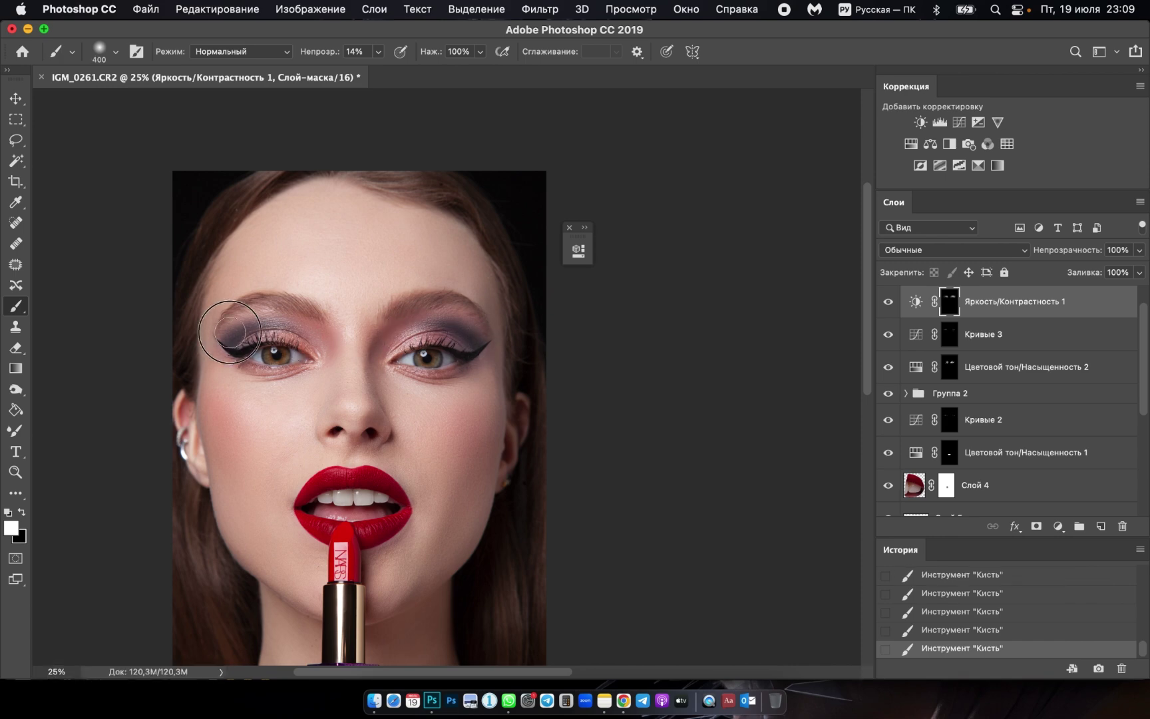
key("bracketleft")
left_click_drag(230, 331, 310, 344)
key("bracketright")
Make Яркость/Контрастность 1 visible again and stamp all visible layers into Слой 7.
left_click(891, 303)
scroll(968, 327, "up", 1)
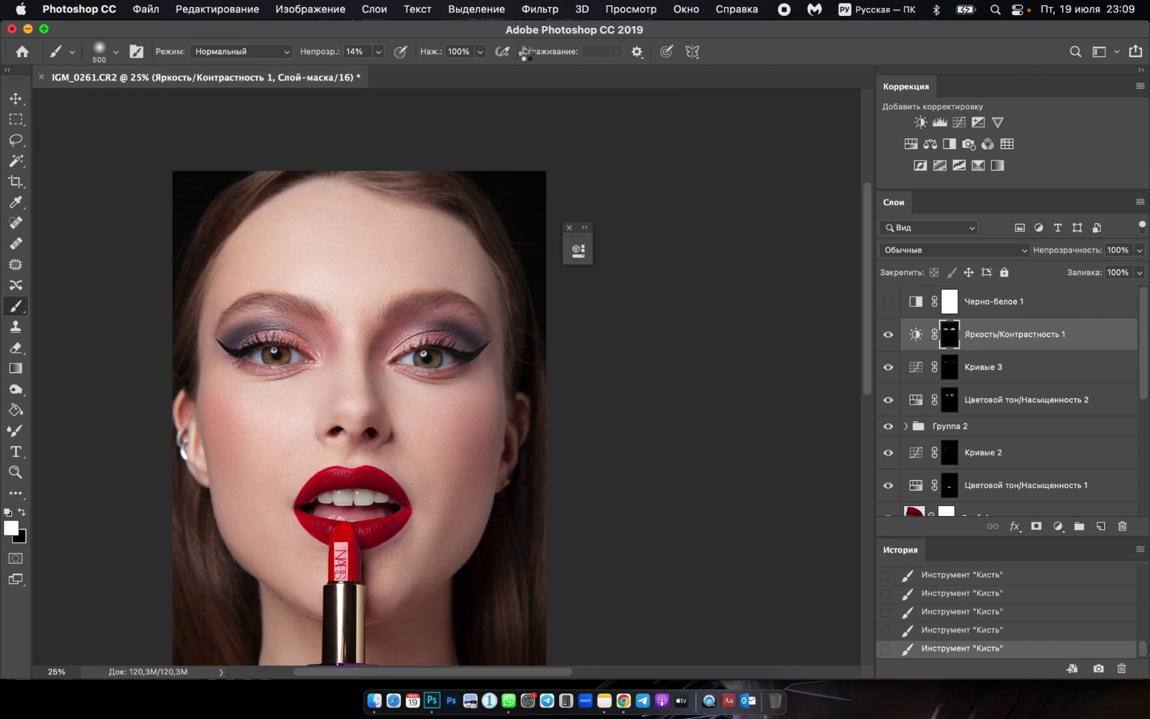
key("ctrl+alt+shift+e")
left_click(540, 10)
In Liquify, enlarge the Forward Warp brush to 2200 and reshape the face contour.
left_click(607, 128)
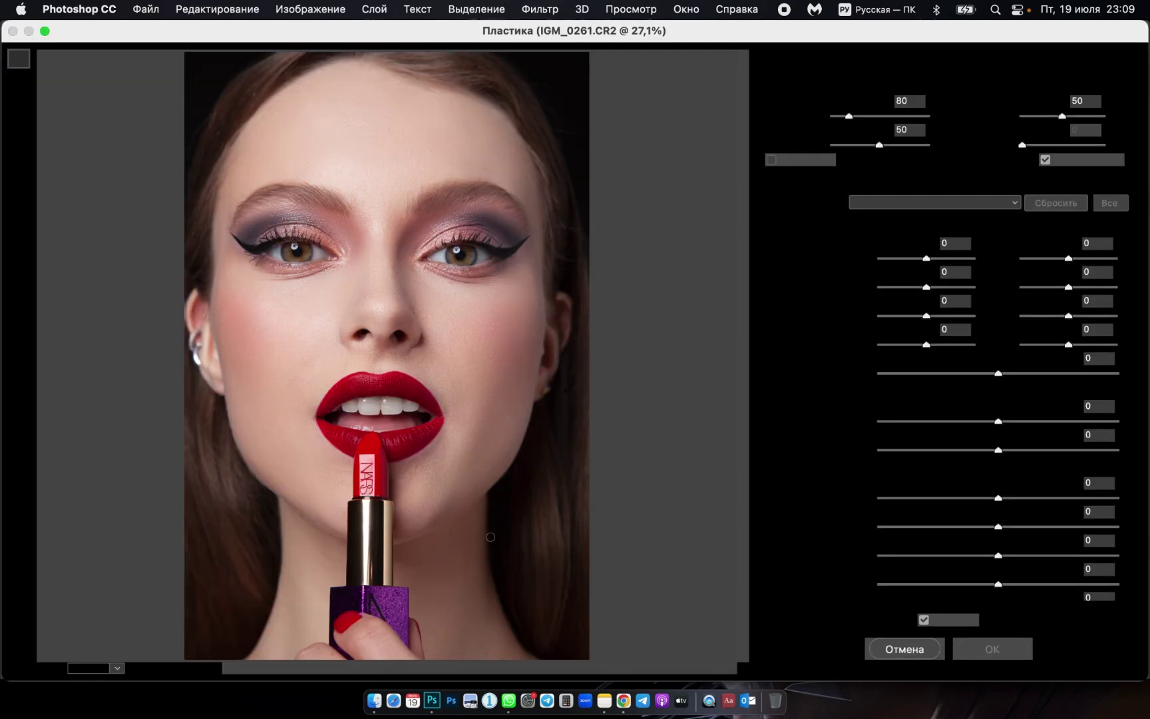
key("bracketright")
key("bracketright")
key("bracketright")
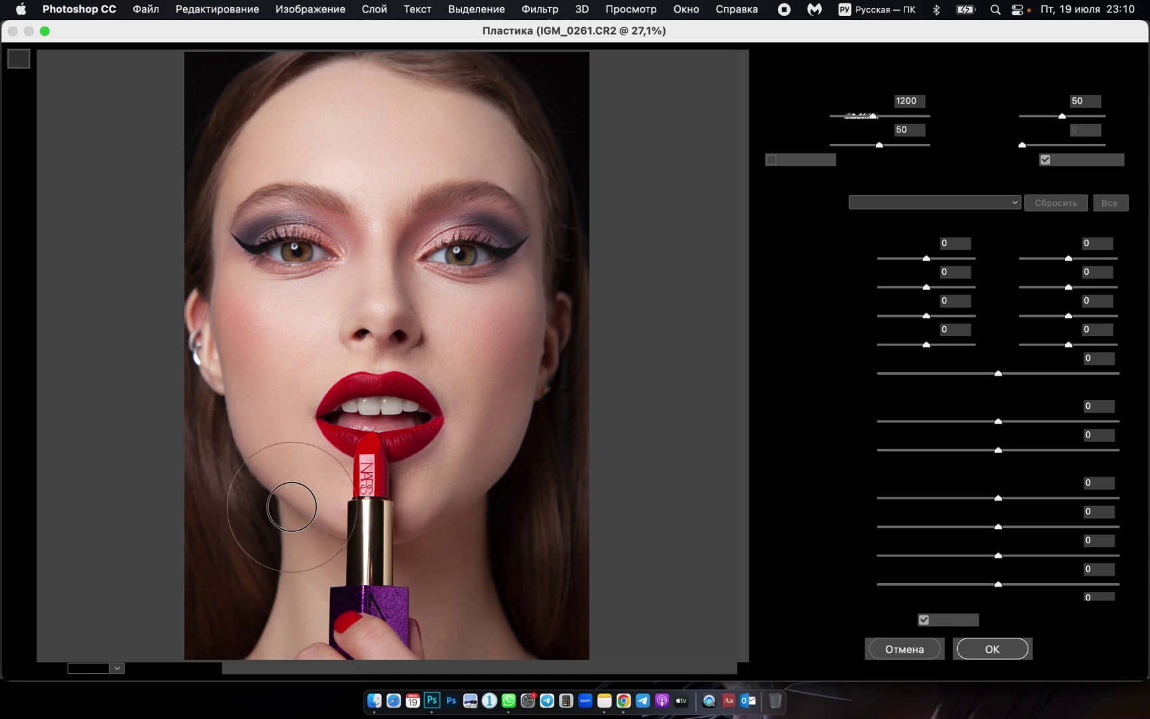
key("bracketright")
key("bracketright")
key("bracketright")
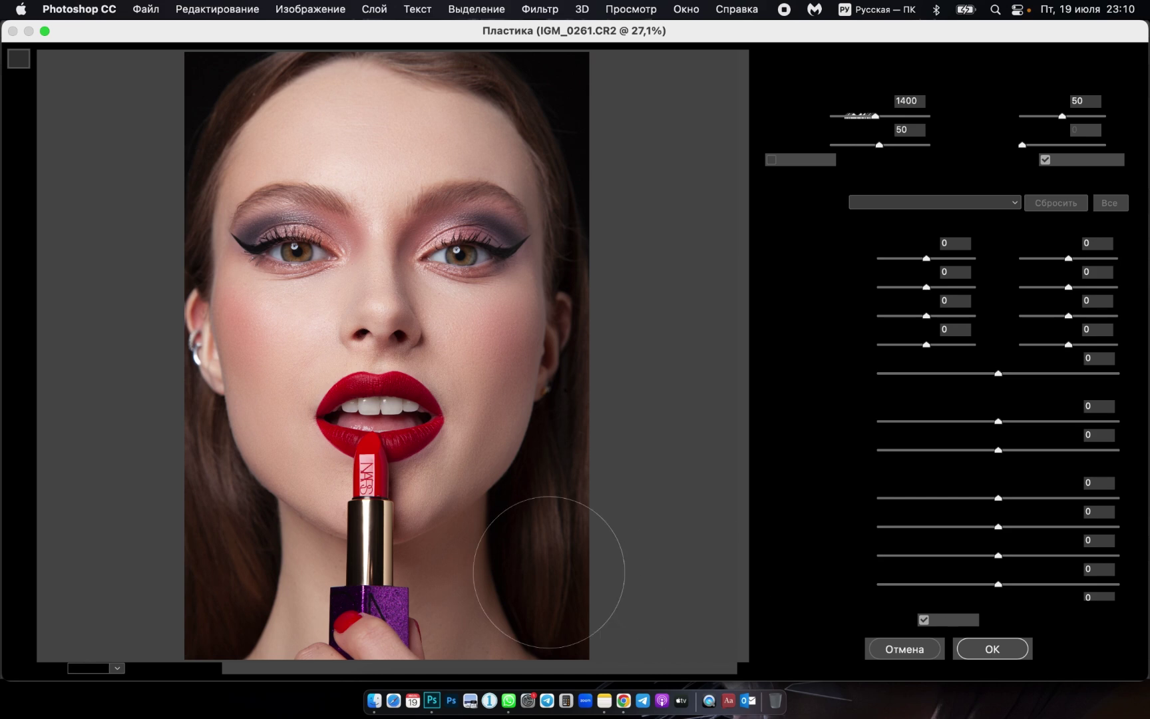
key("bracketright")
key("bracketright")
key("bracketright")
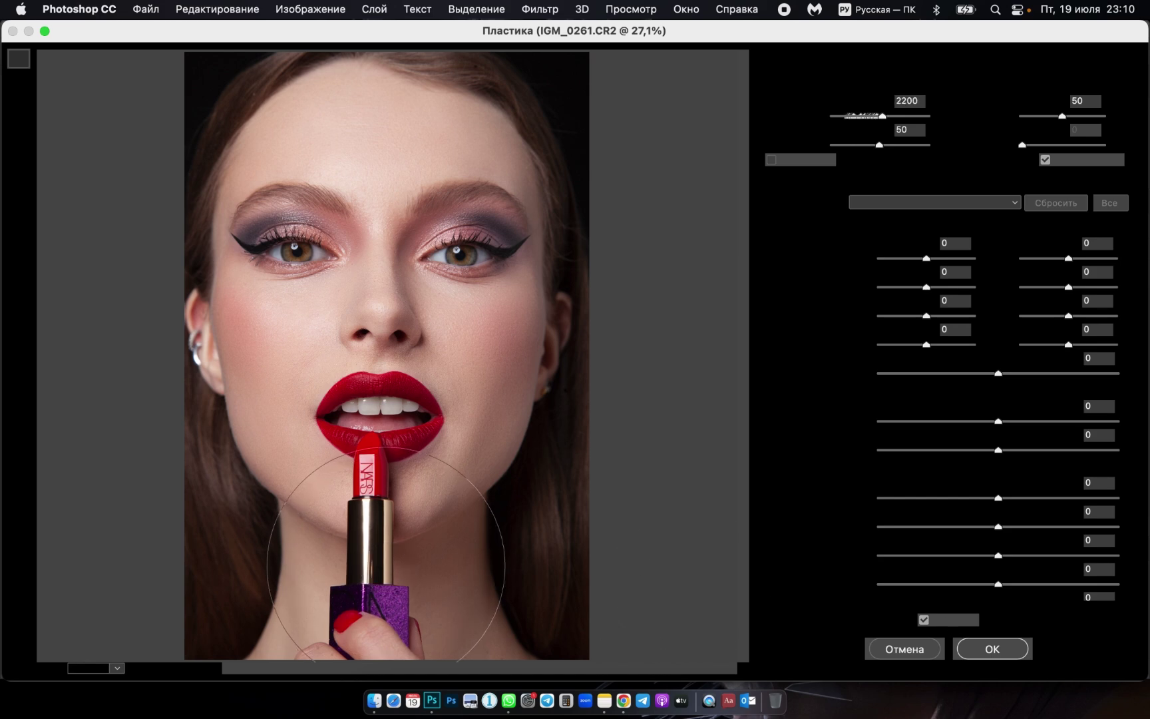
left_click(947, 619)
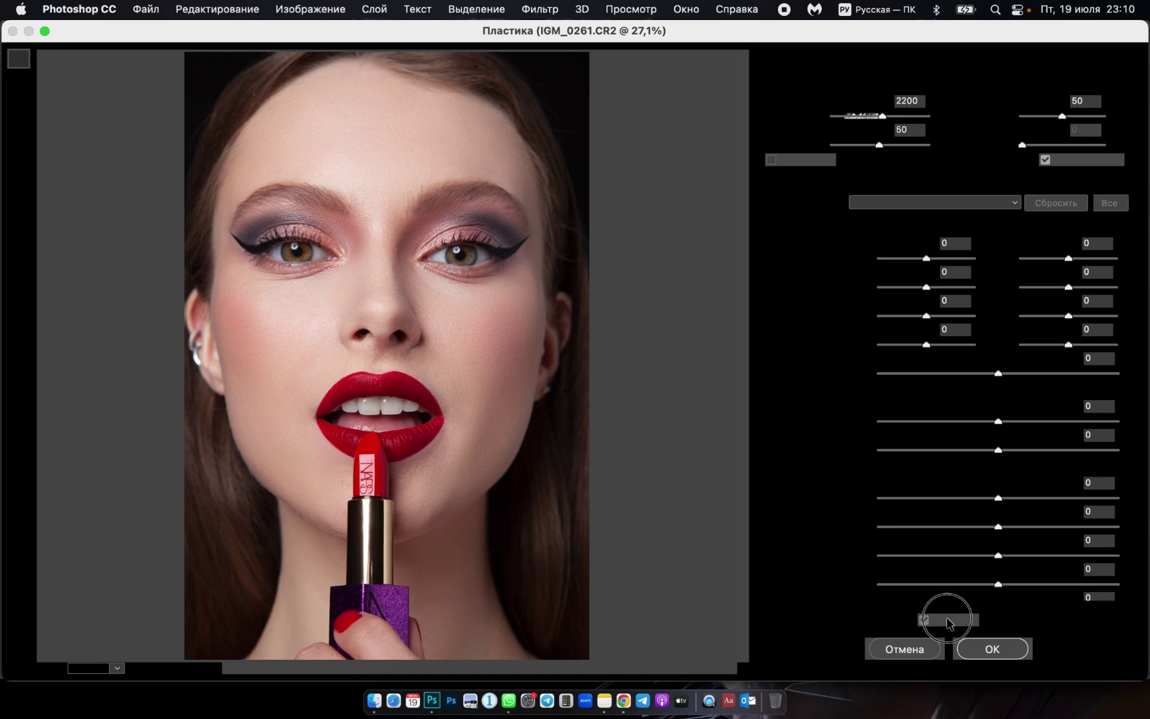
key("bracketleft")
key("bracketleft")
key("bracketleft")
Reshape the upper-lip edge with a smaller brush and apply the Liquify changes.
left_click(352, 374, "super")
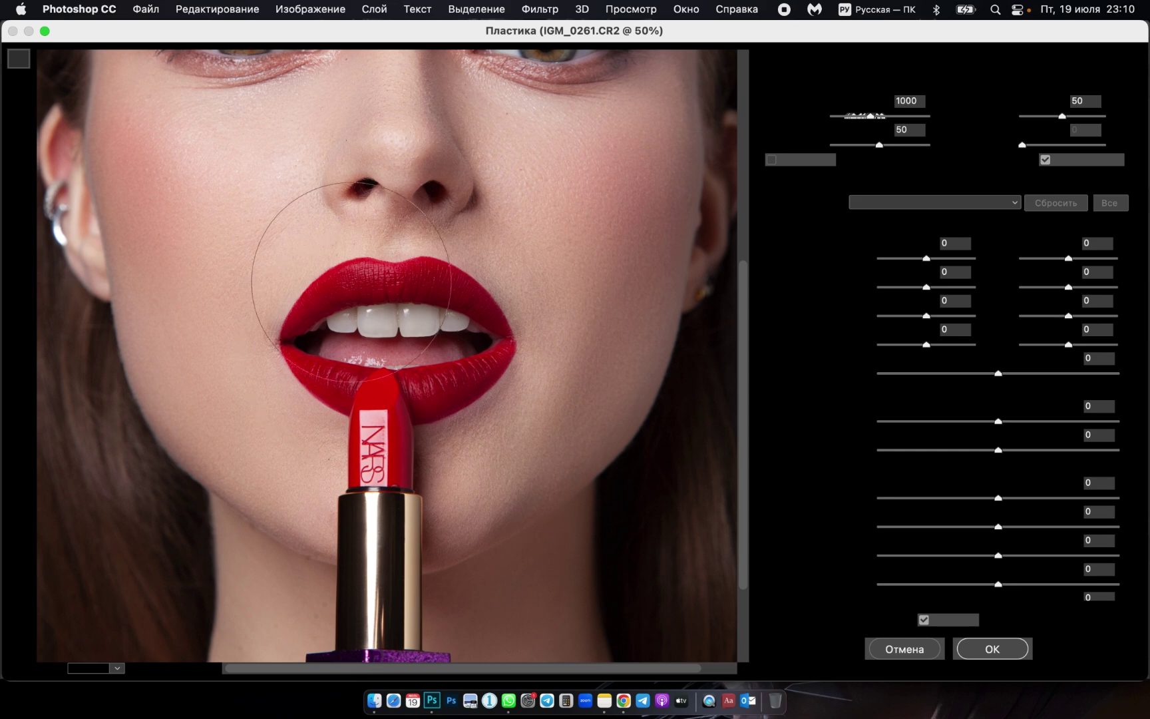
key("bracketleft")
key("bracketleft")
key("bracketleft")
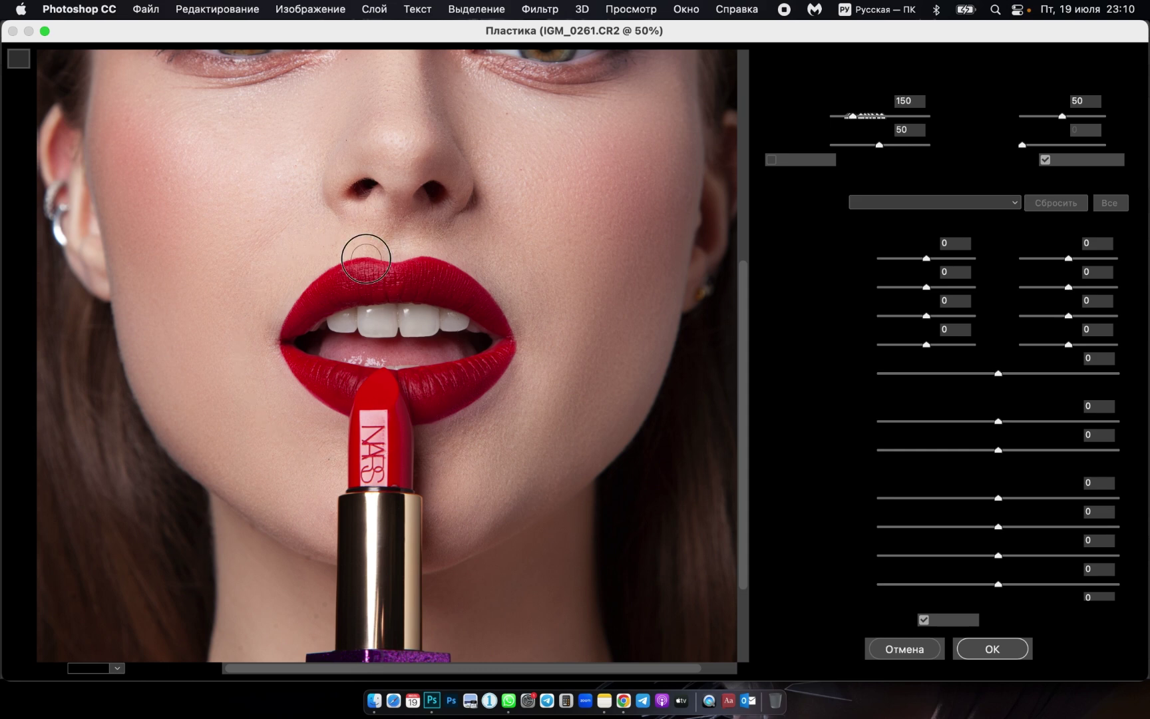
key("bracketleft")
key("bracketleft")
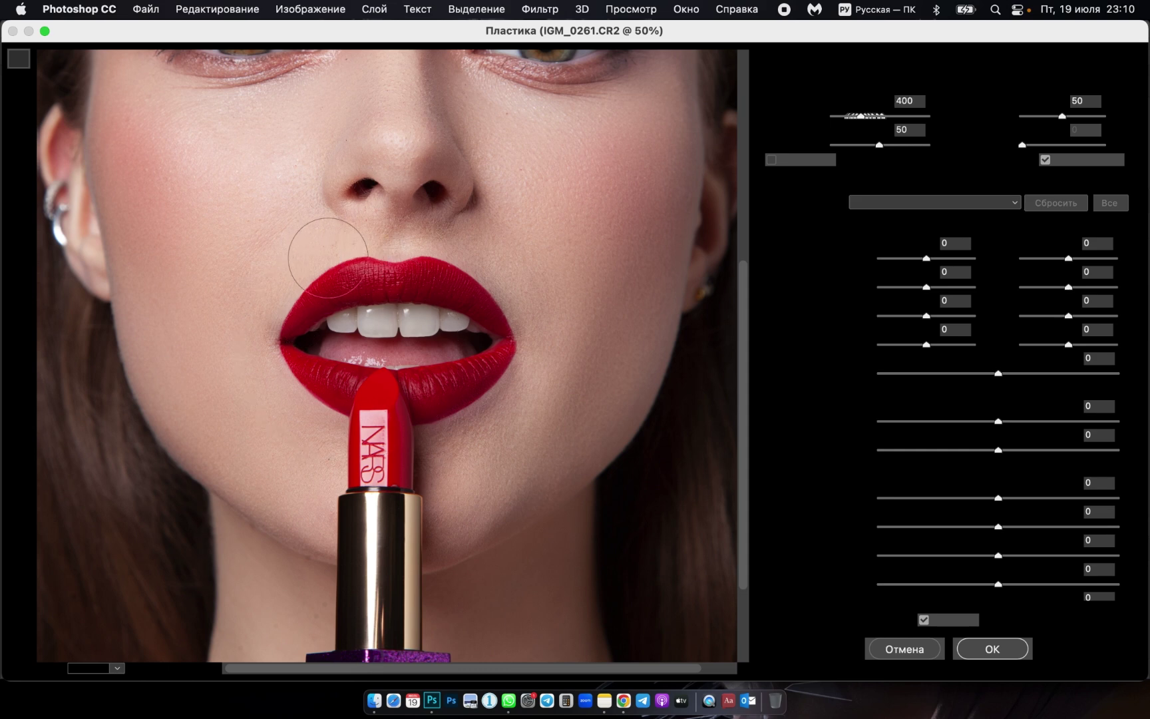
key("bracketright")
key("bracketright")
scroll(546, 426, "up", 5)
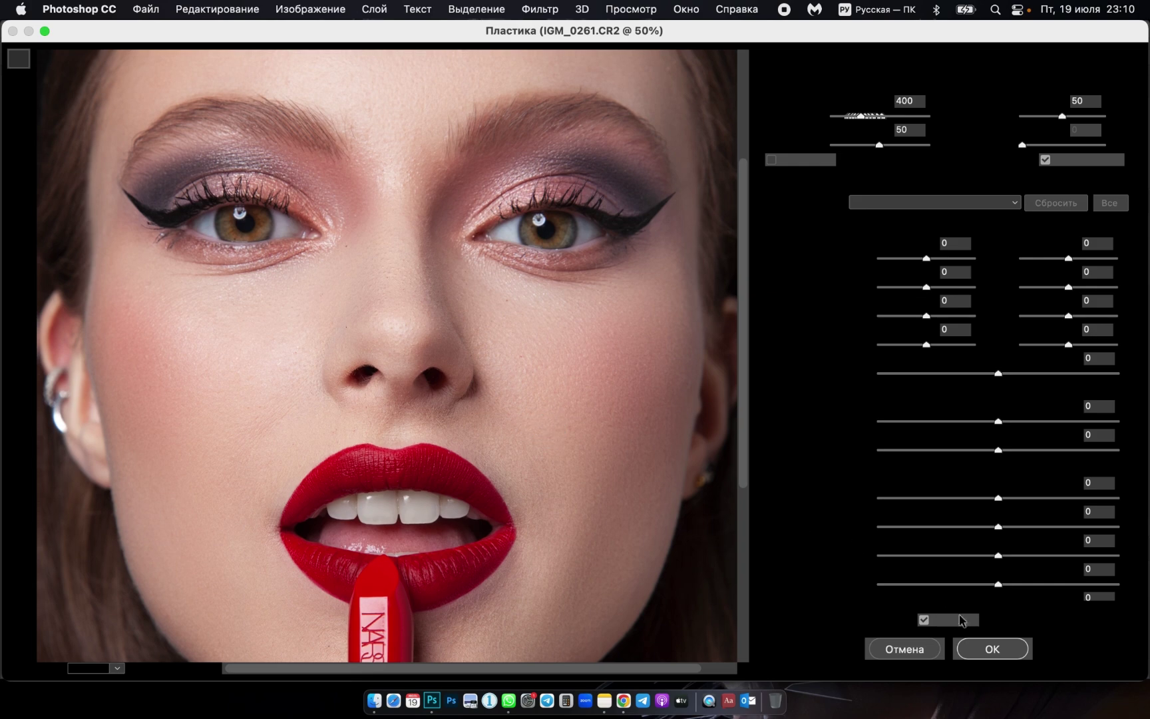
key("super+minus")
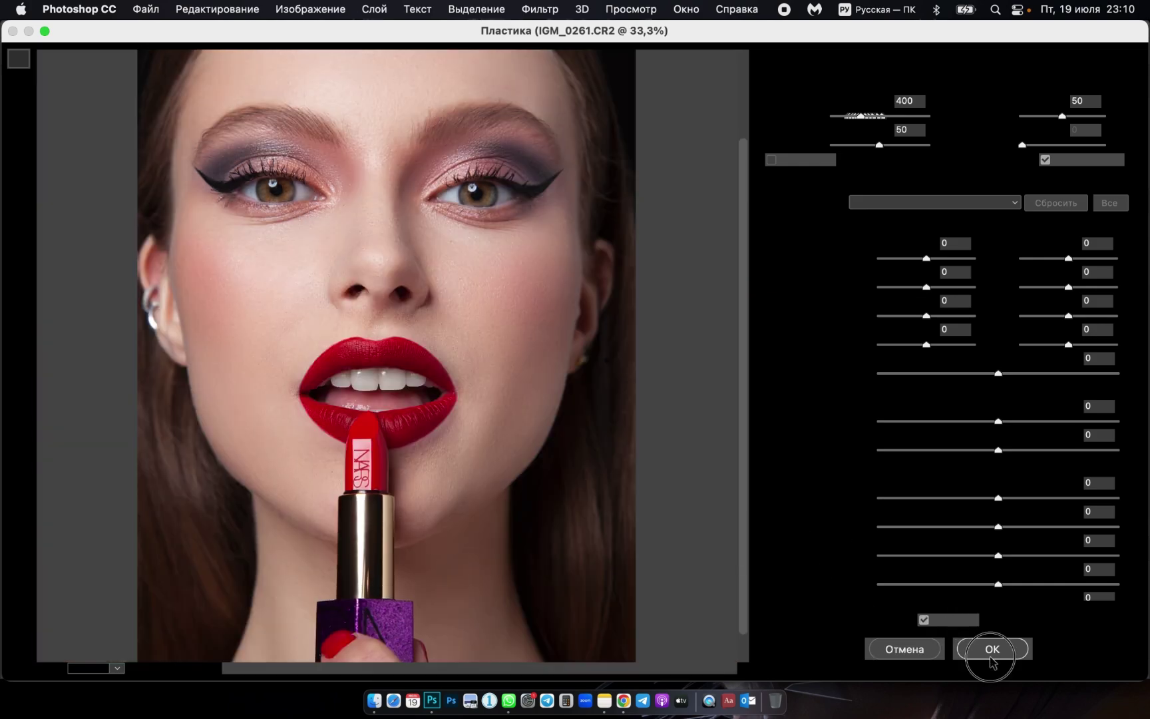
left_click(982, 650)
scroll(684, 550, "down", 2)
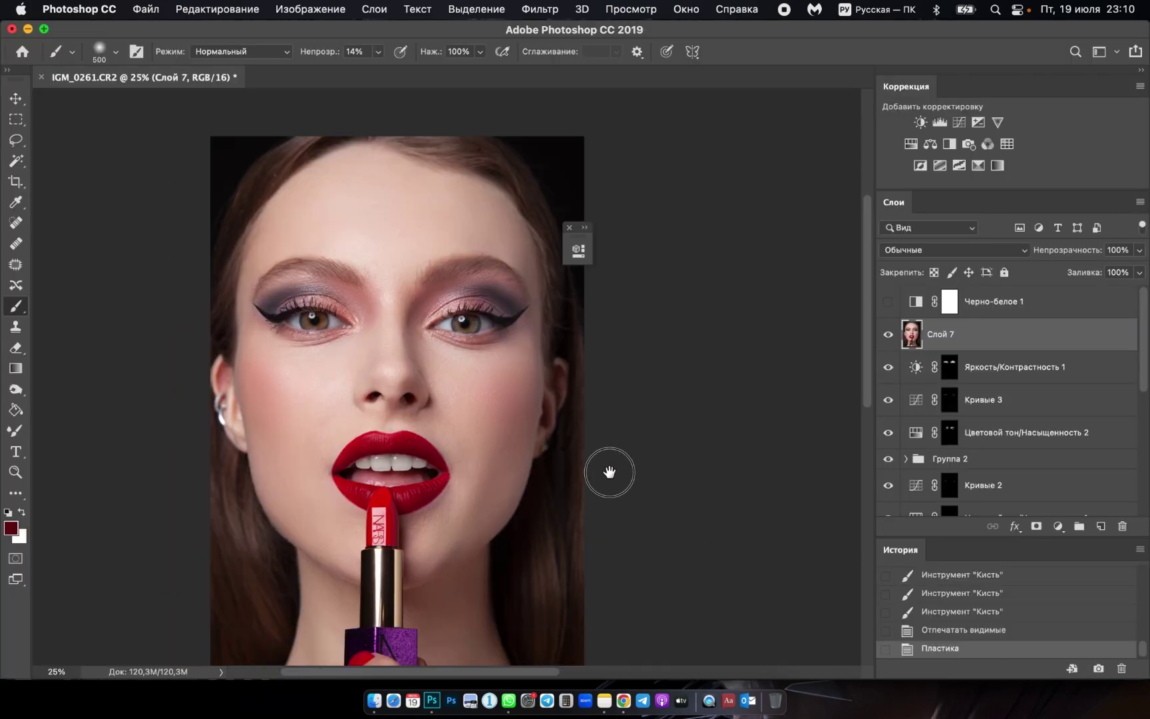
scroll(609, 470, "left", 2)
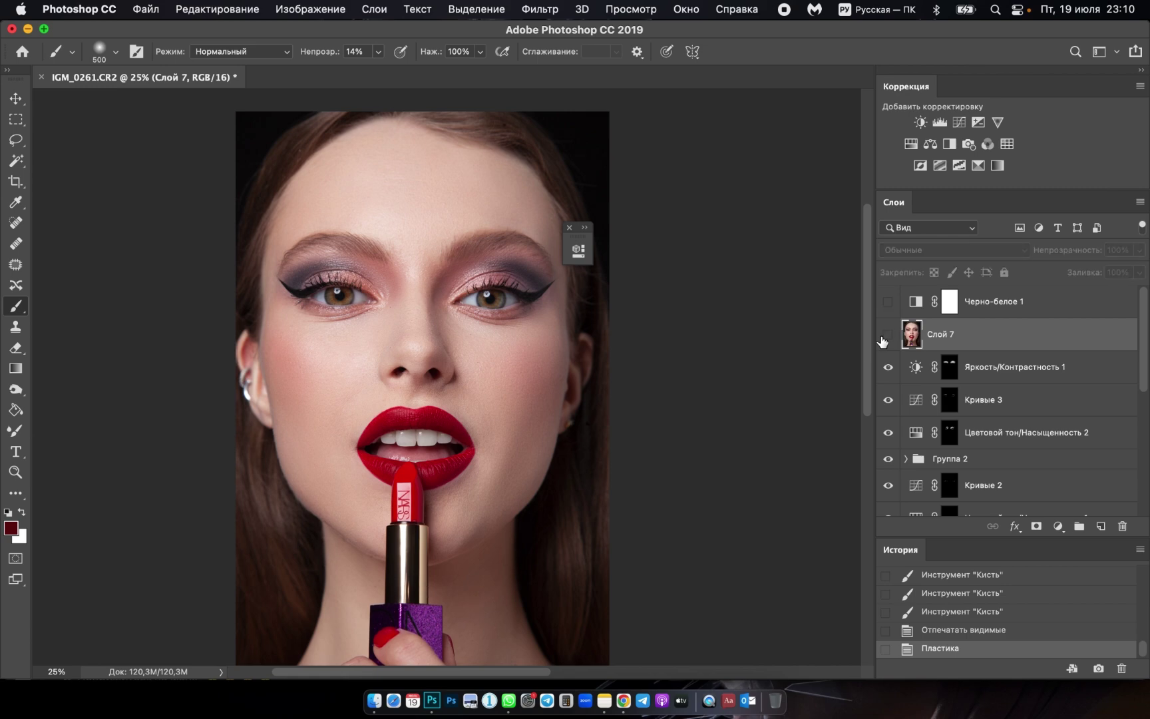
Zoom in on the lipstick label and clone away the blemish on its rim.
left_click(385, 545, "super")
left_click(425, 504, "super")
left_click(460, 493, "super")
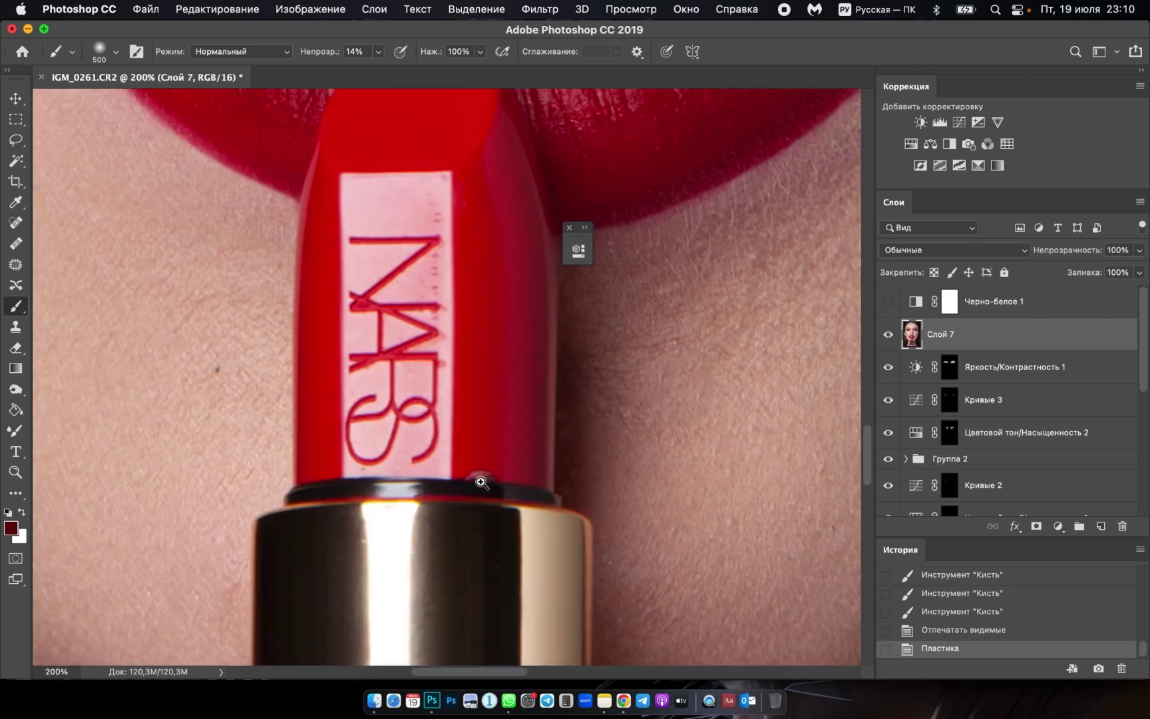
left_click(506, 476, "super")
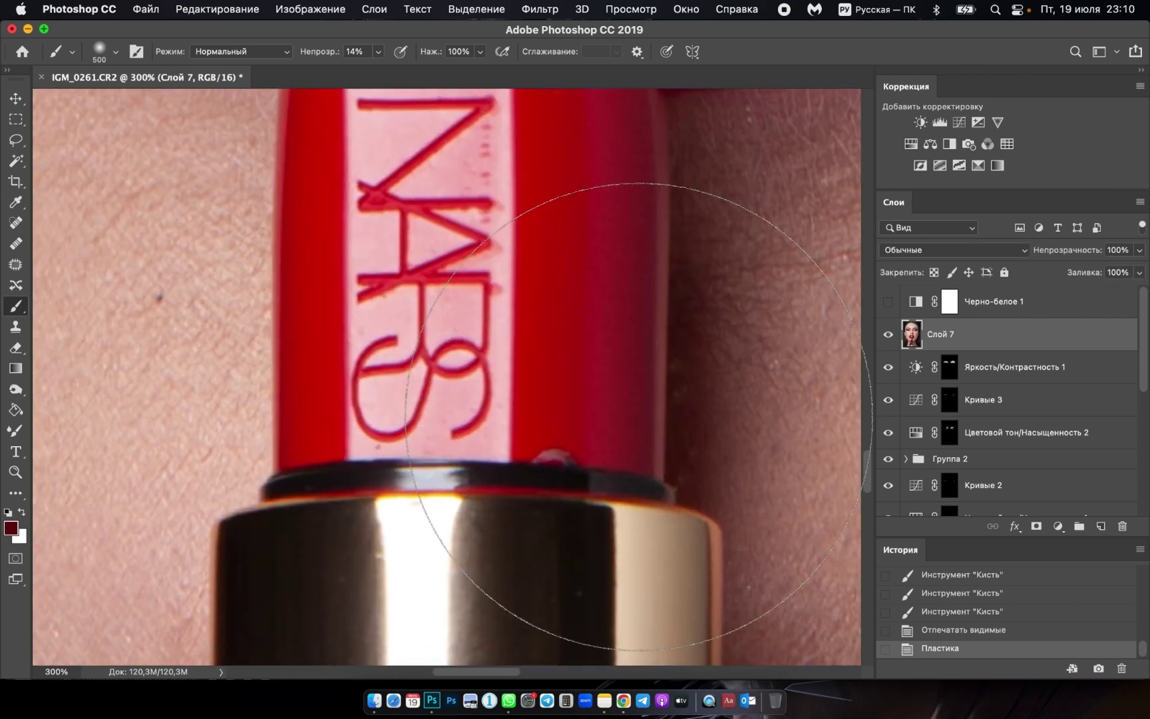
key("s")
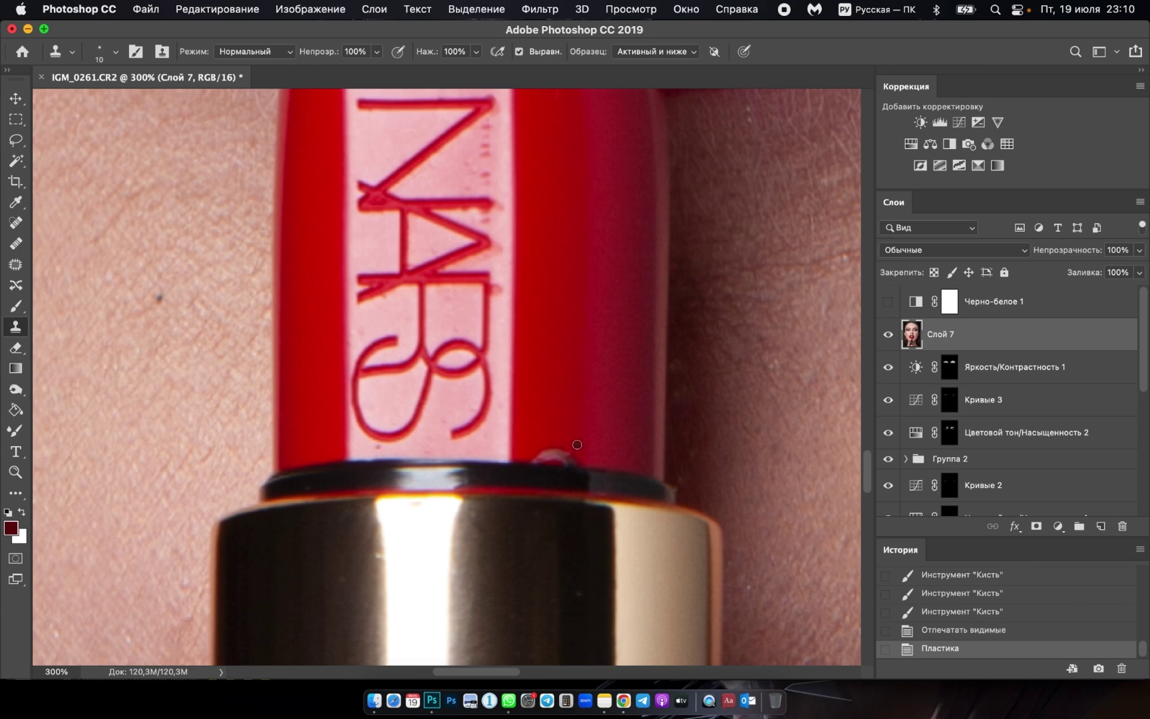
left_click(532, 458)
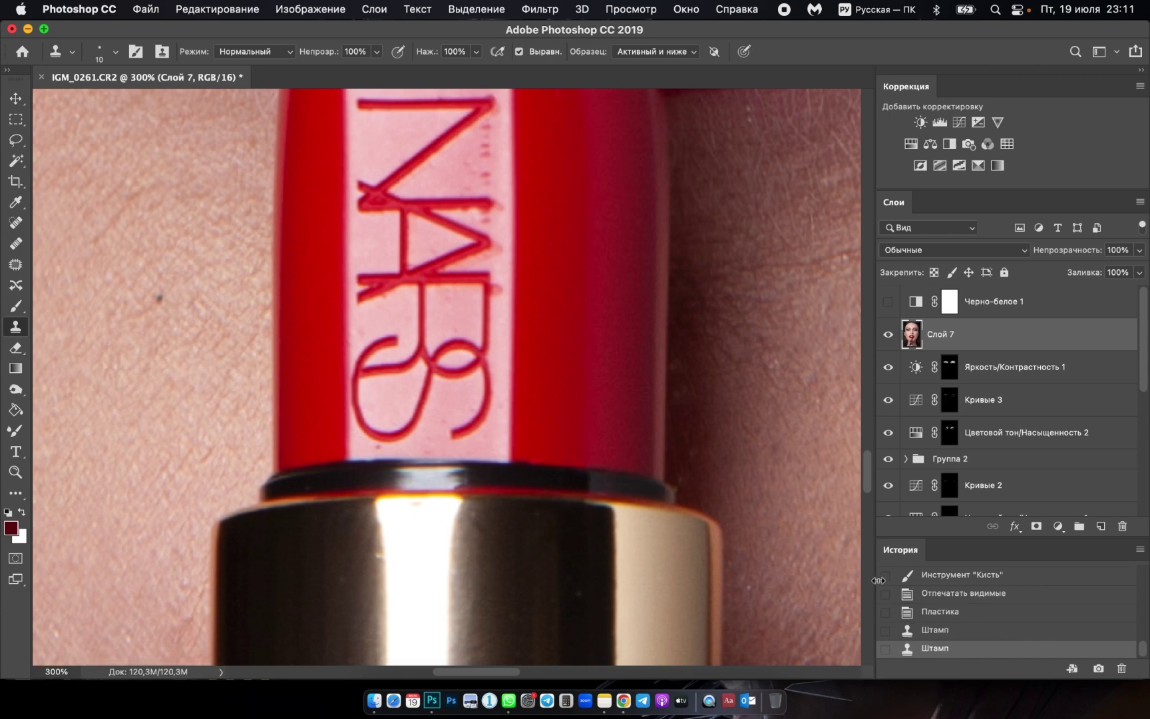
key("super+z")
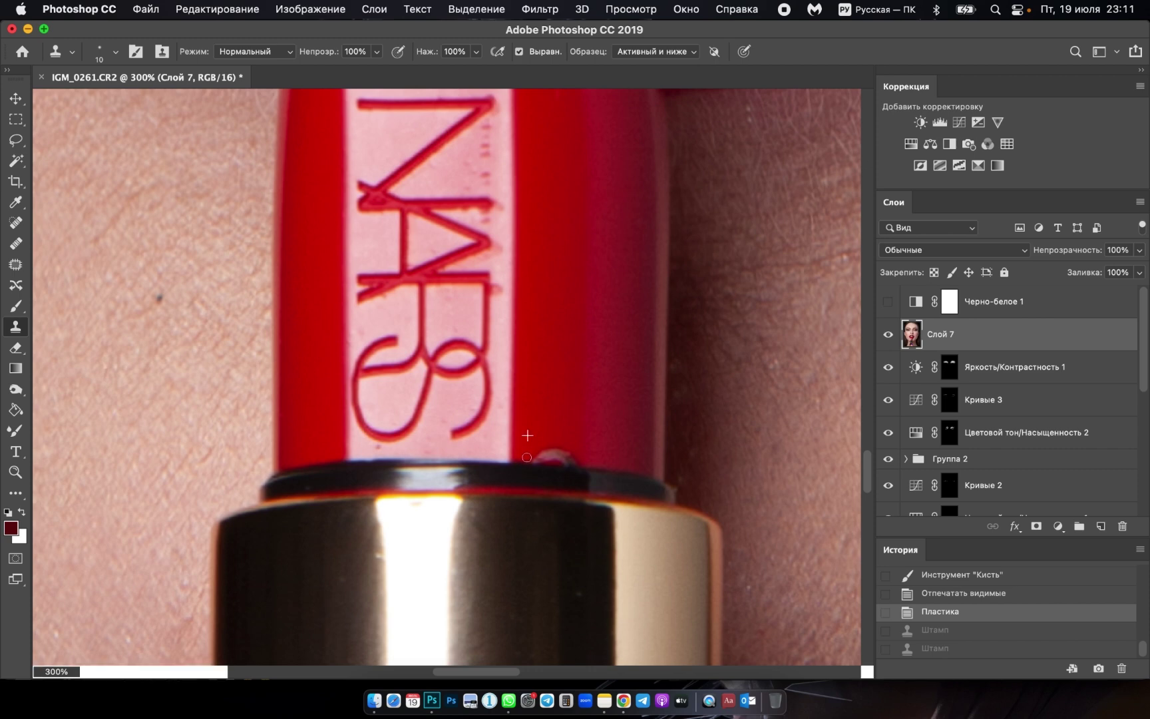
left_click(552, 455)
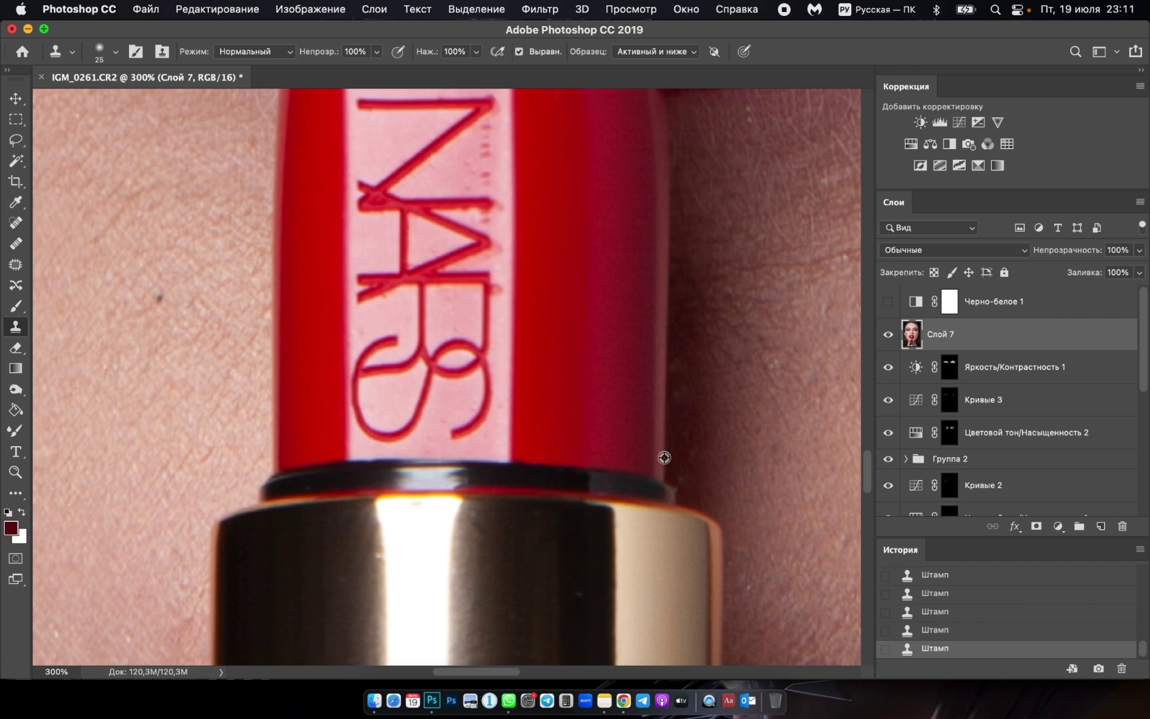
Adjust the Clone Stamp brush and cover the dark lipstick ring with red.
left_click(116, 53)
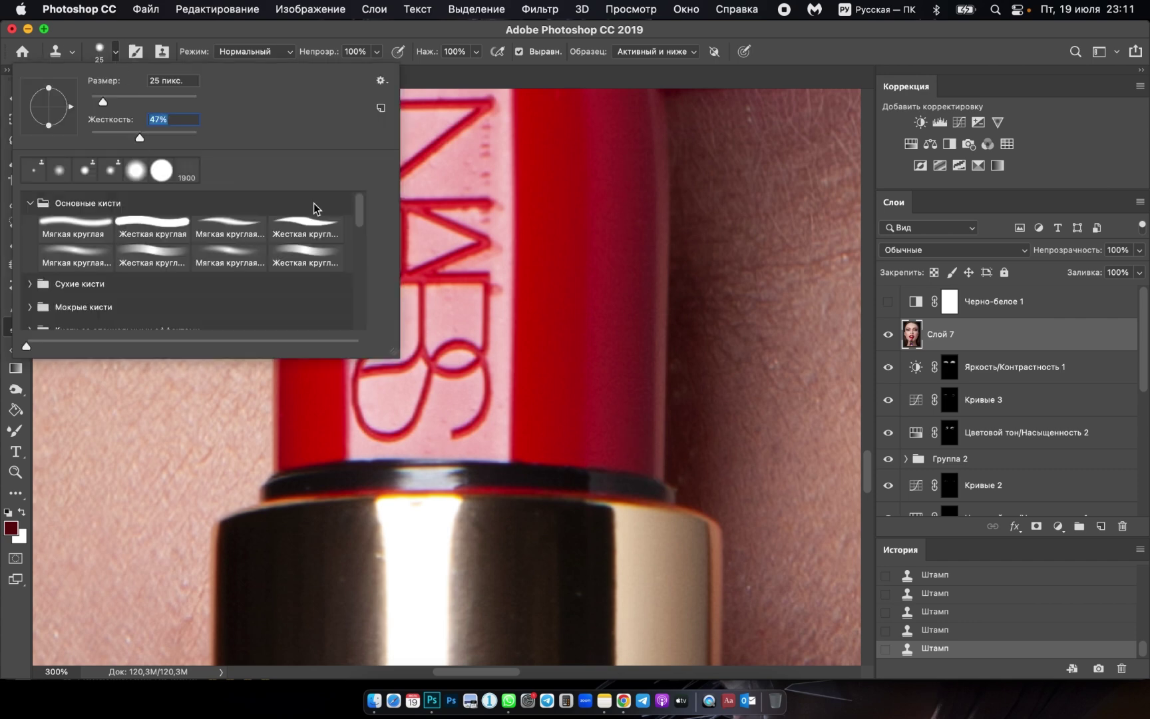
key("Return")
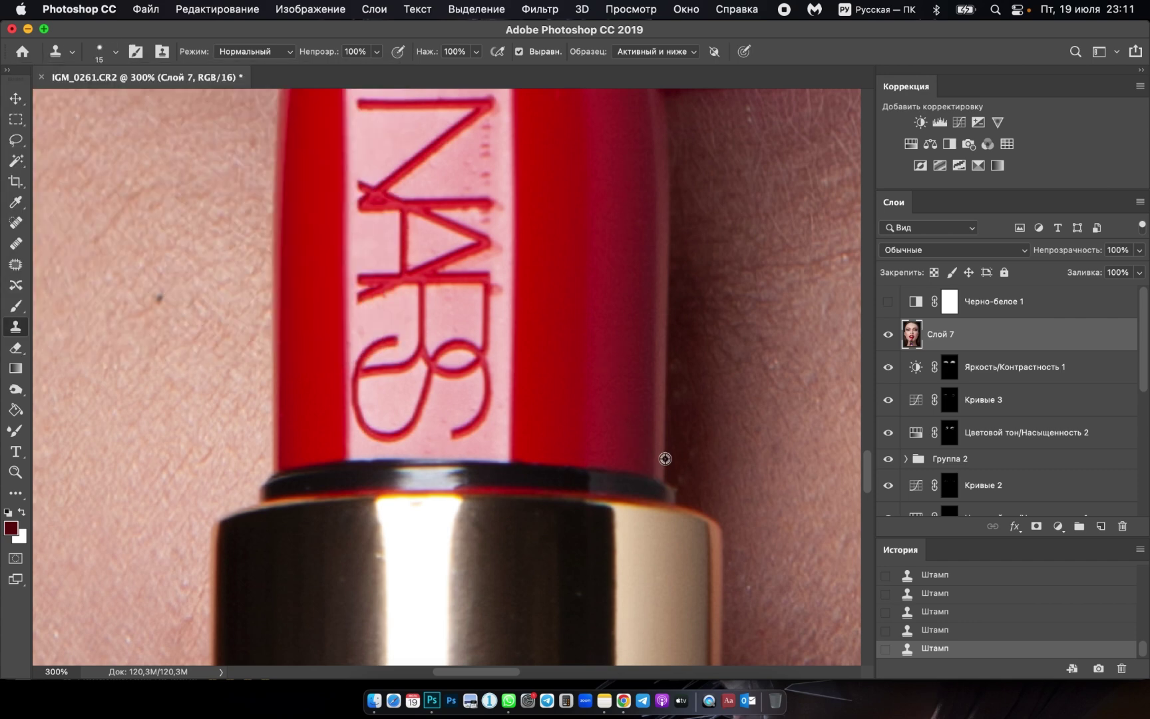
left_click(664, 493)
left_click(637, 488)
left_click(550, 482)
left_click(510, 480)
left_click(447, 480)
left_click(384, 479)
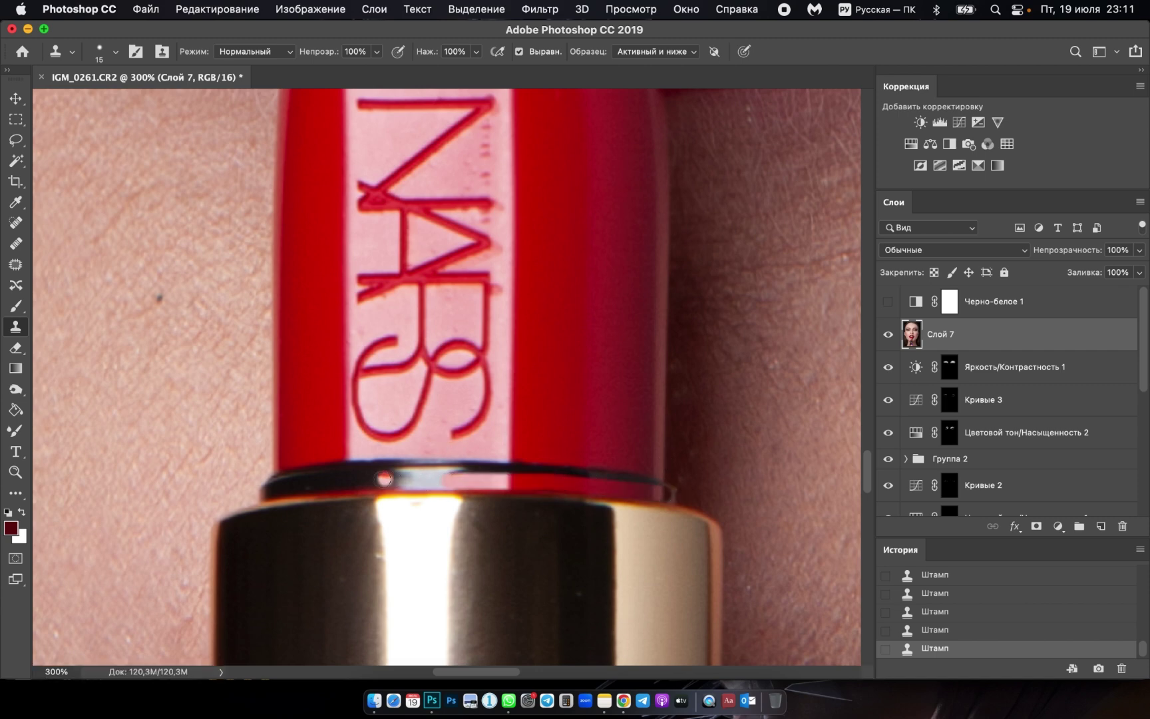
left_click(364, 482)
left_click(335, 487)
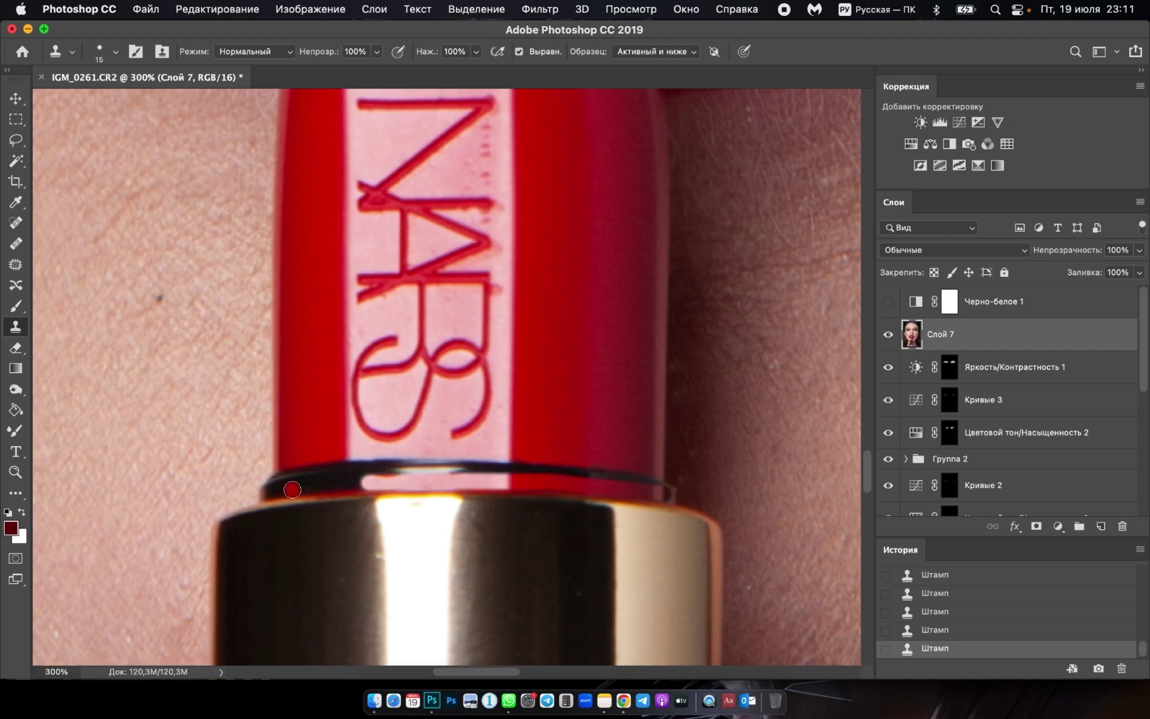
left_click(275, 493)
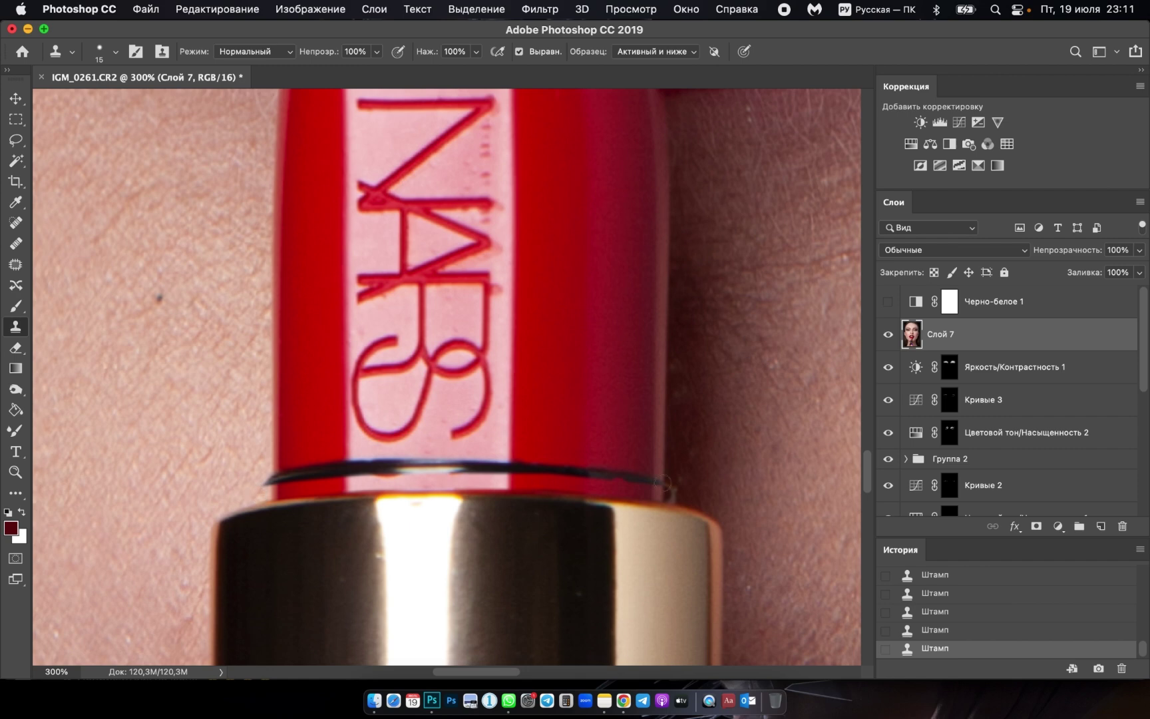
mouse_move(657, 484)
left_mouse_down()
mouse_move(521, 465)
mouse_move(260, 480)
mouse_move(390, 457)
mouse_move(605, 464)
mouse_move(588, 470)
left_mouse_up()
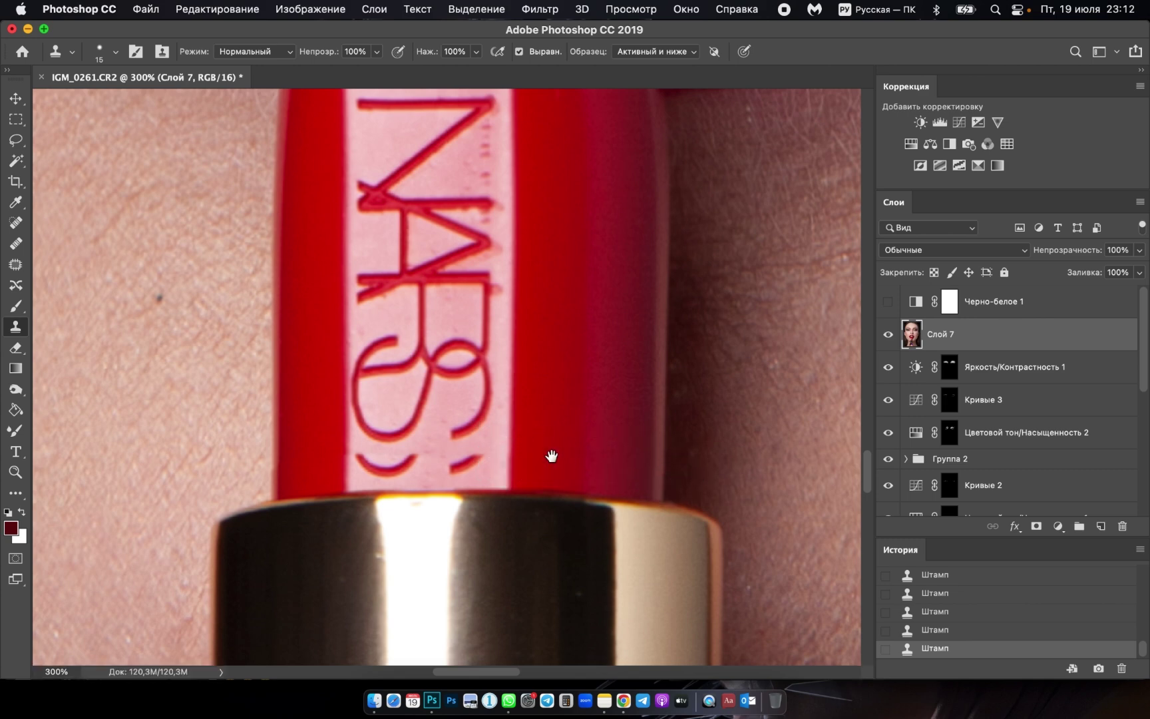
Clone pale pink over the red crescent marks below the S.
left_click(396, 474)
left_click(480, 468)
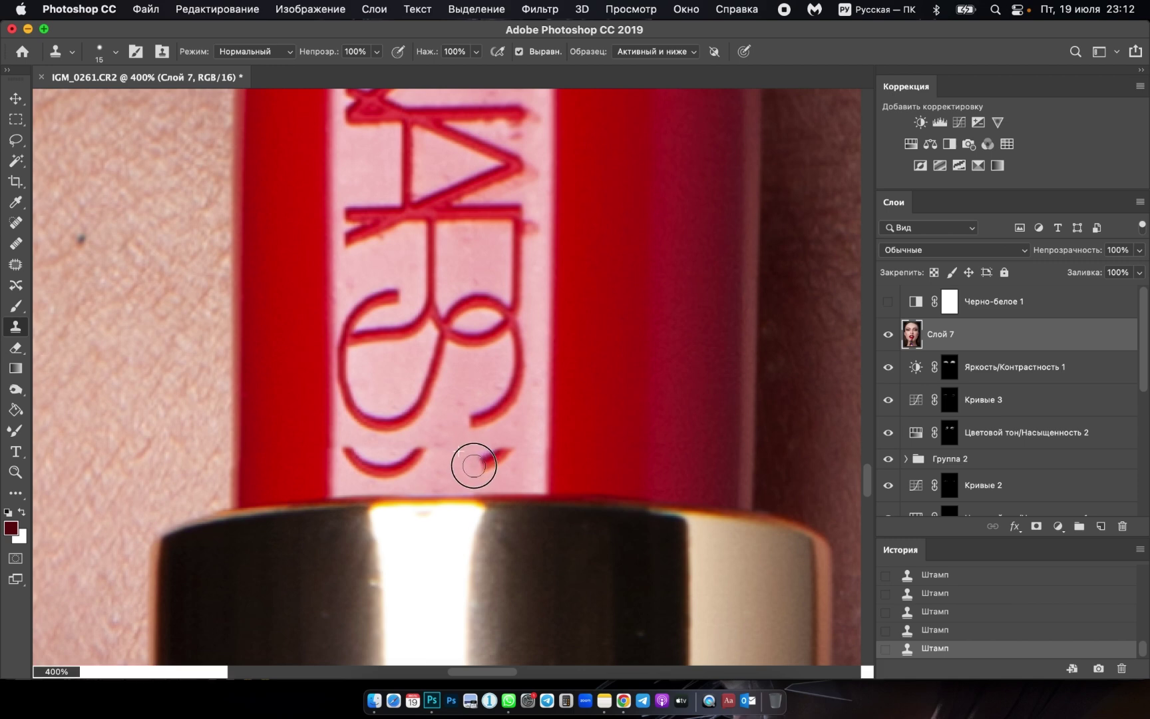
left_click(488, 462)
left_click(503, 452)
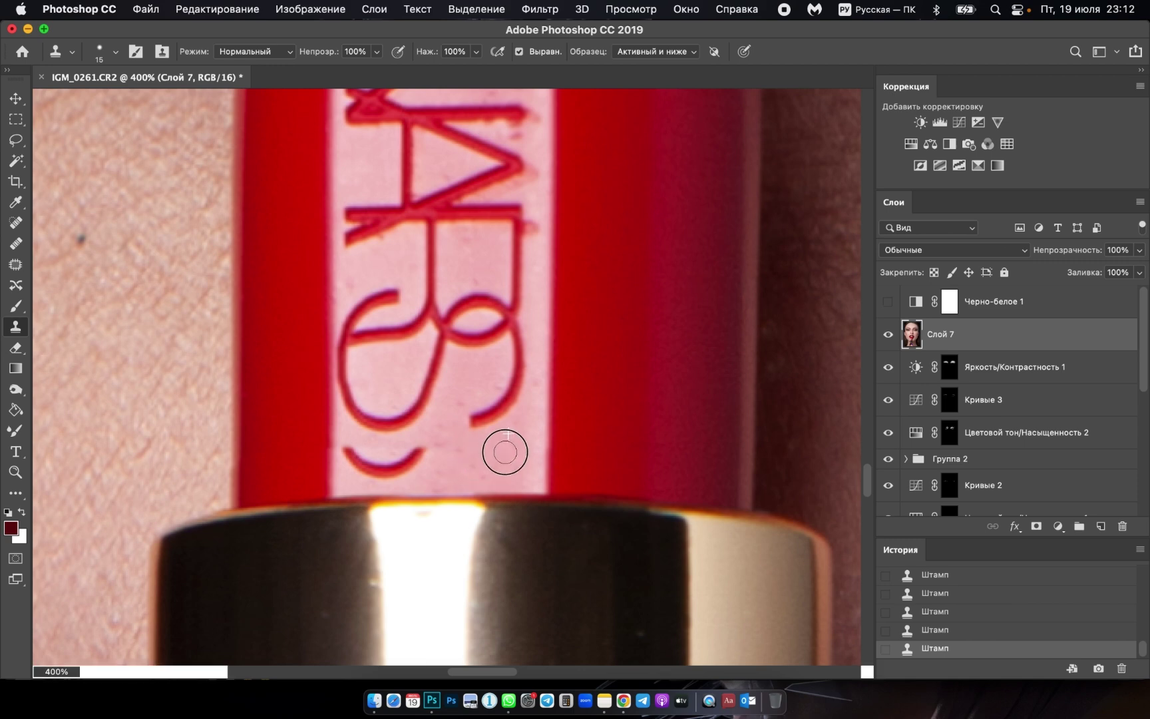
left_click(418, 457)
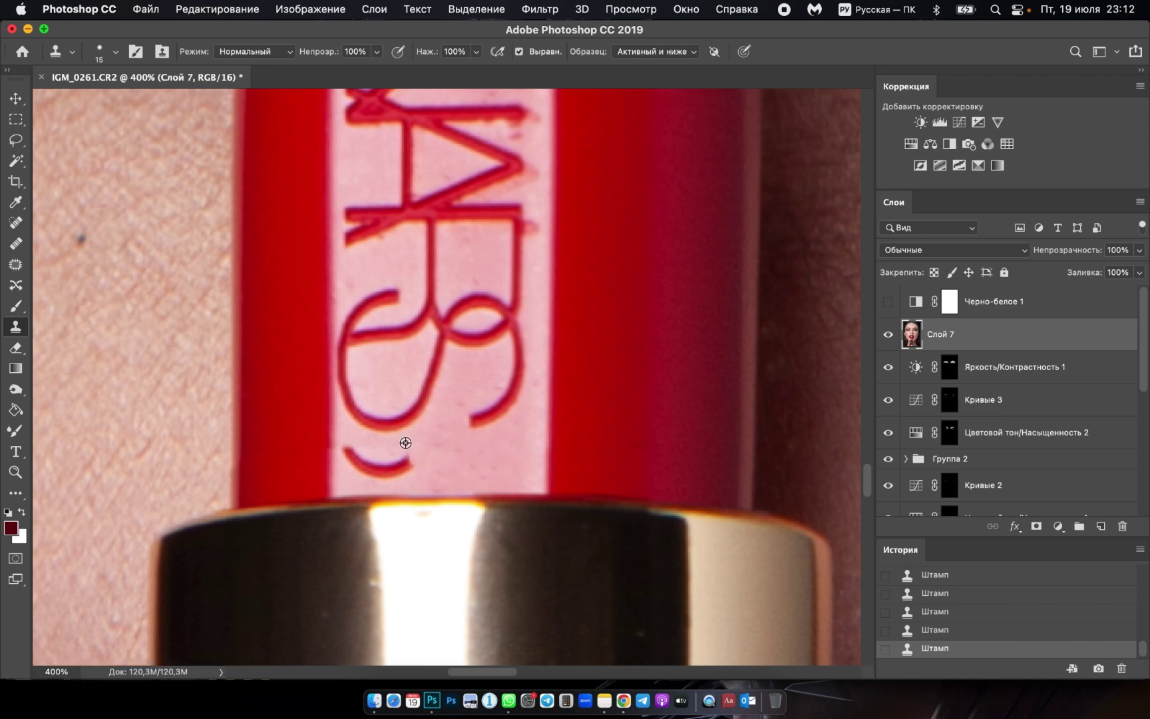
left_click(382, 454)
left_click(403, 467)
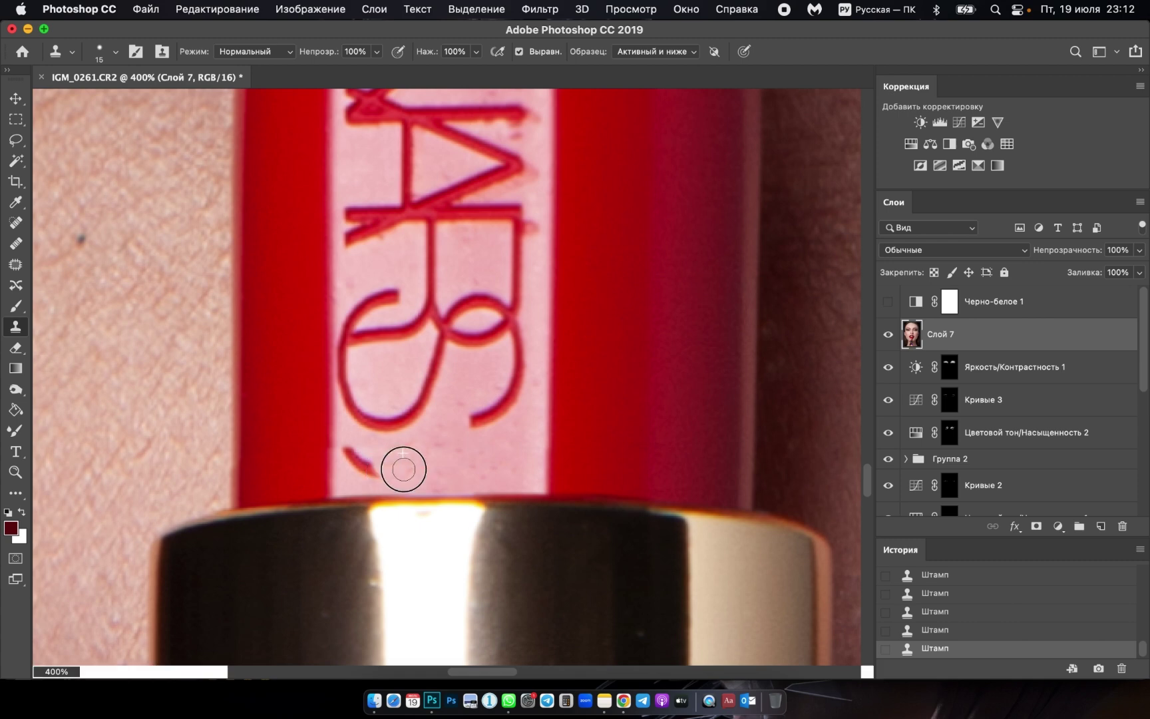
left_click(377, 466)
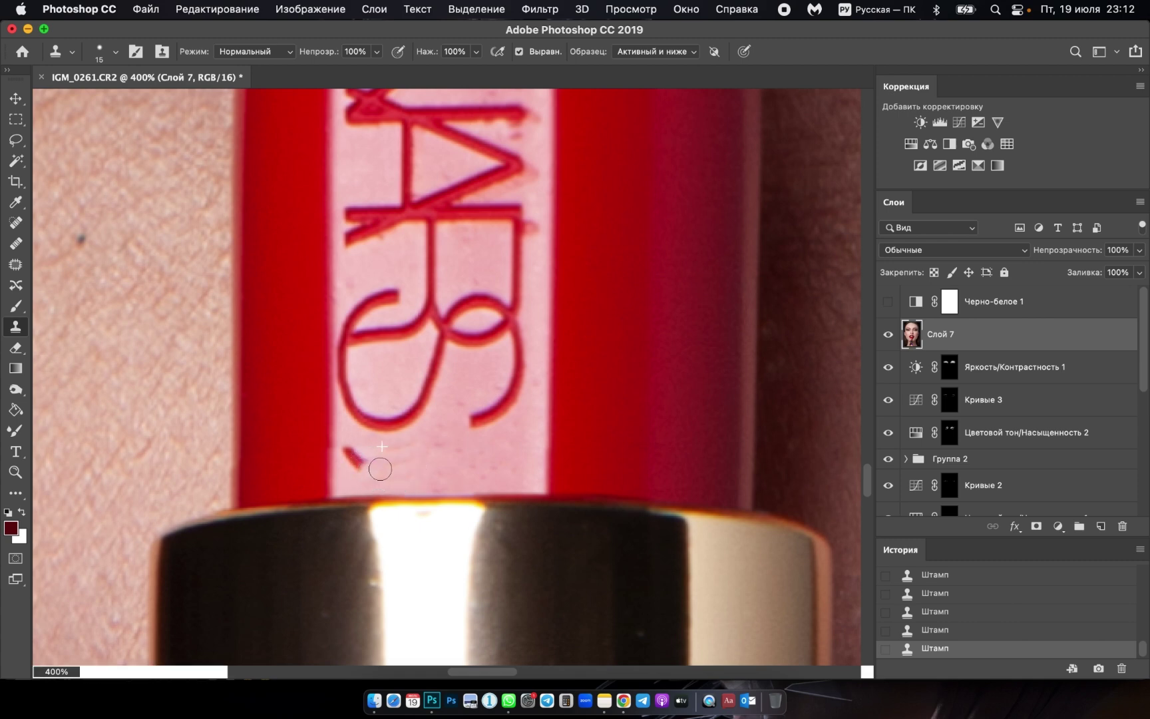
left_click(348, 452)
With the Healing Brush, heal the leftover specks just below the NARS letters.
key("j")
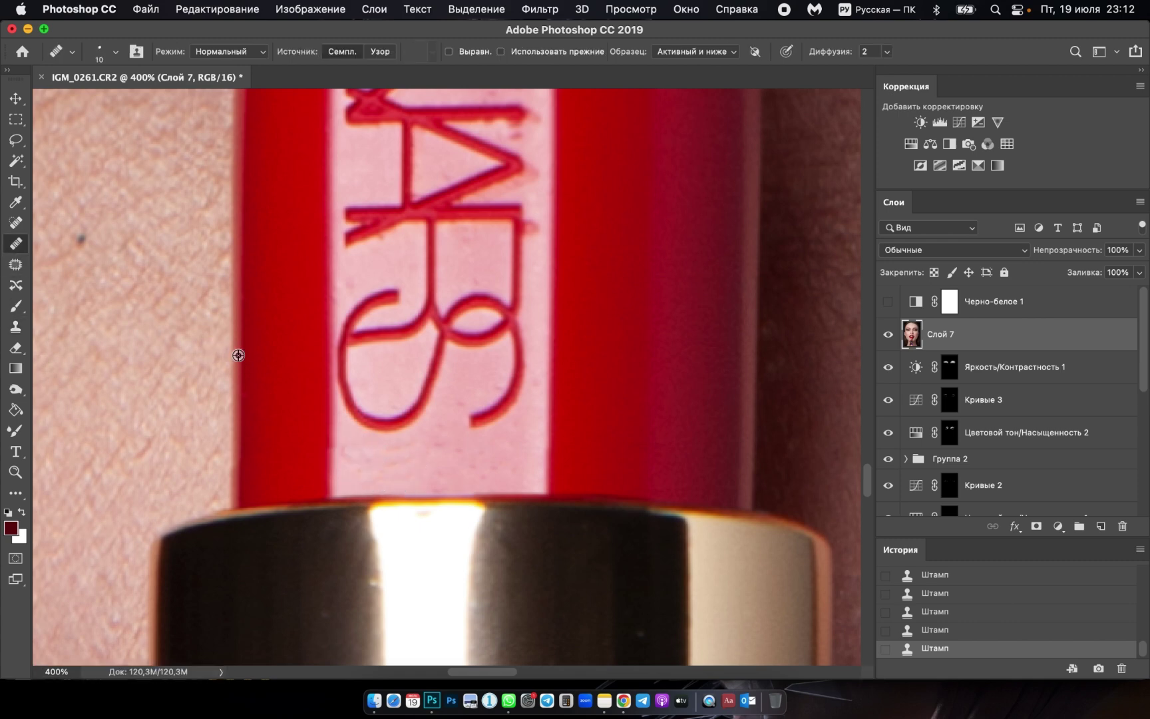
left_click_drag(347, 461, 371, 460)
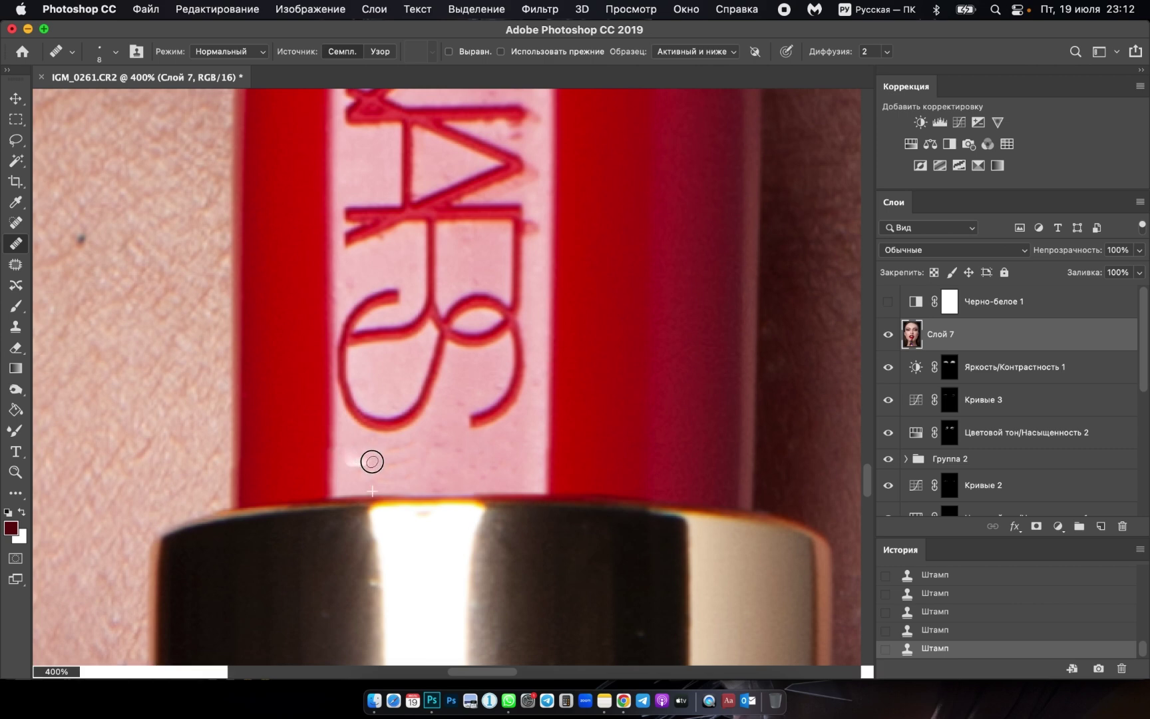
left_click(928, 632)
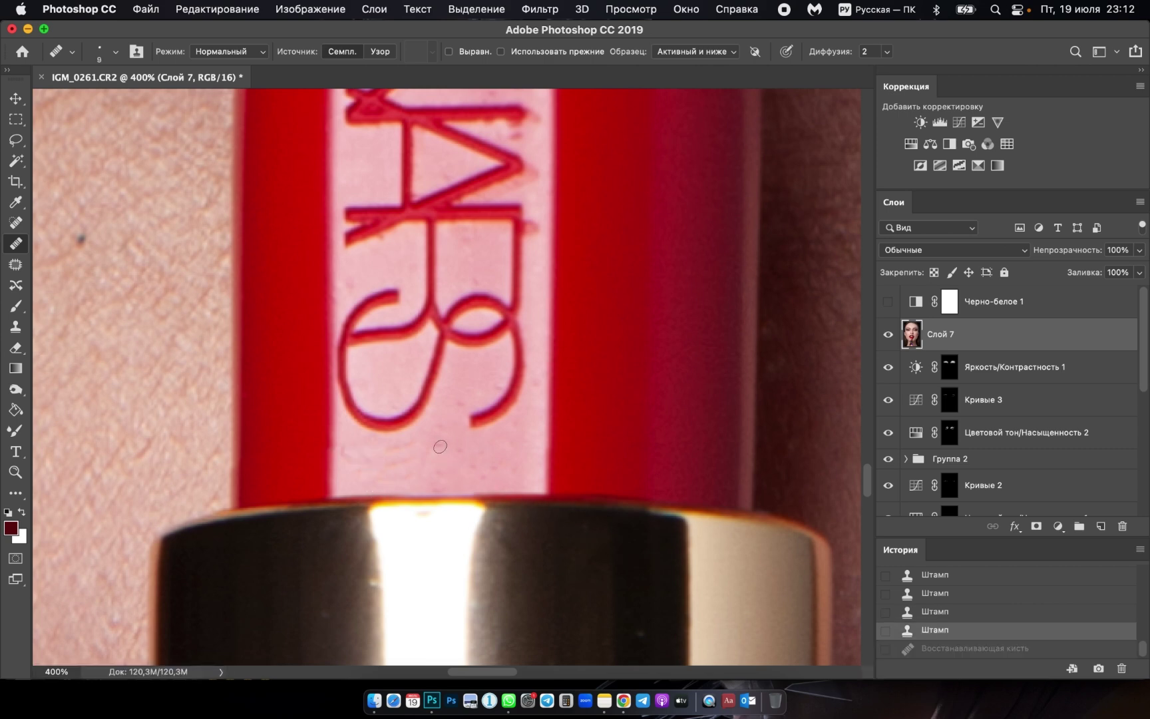
left_click(414, 463)
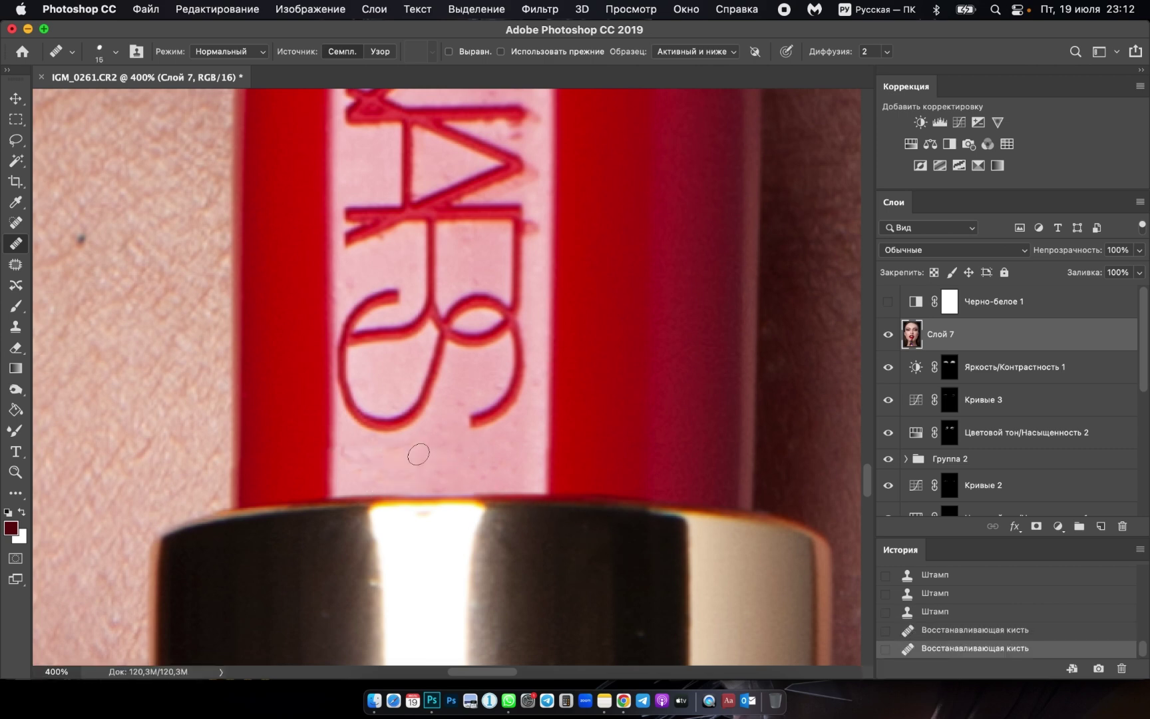
left_click(409, 474)
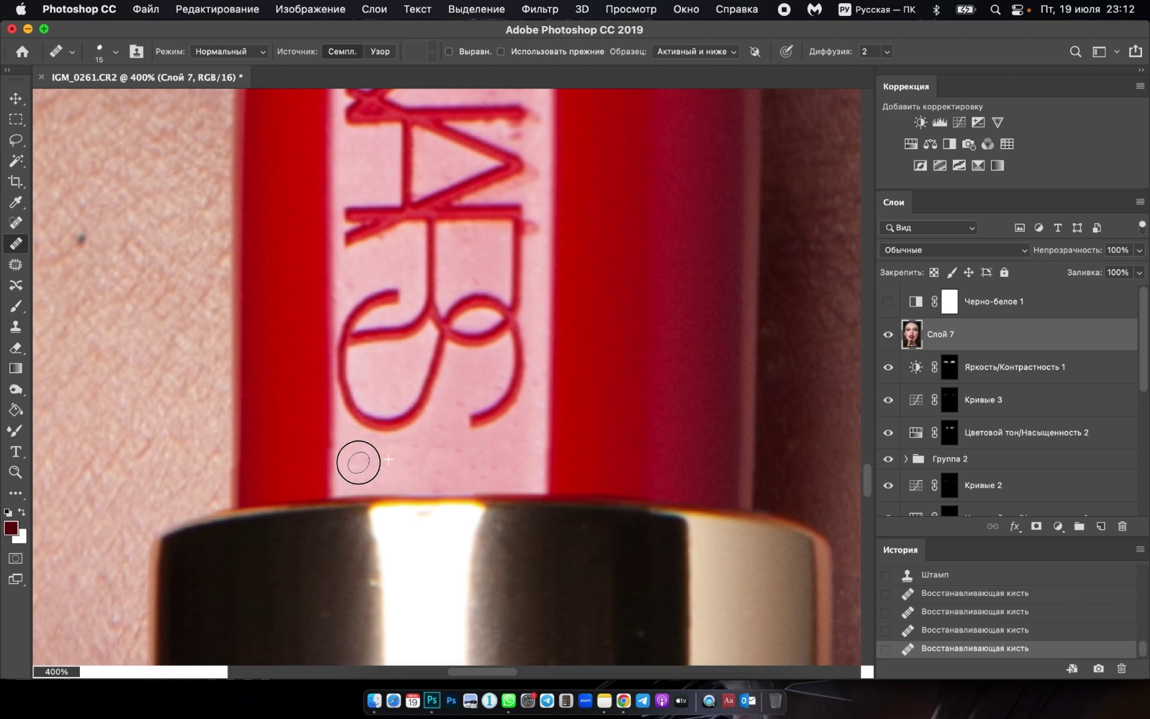
left_click(402, 468)
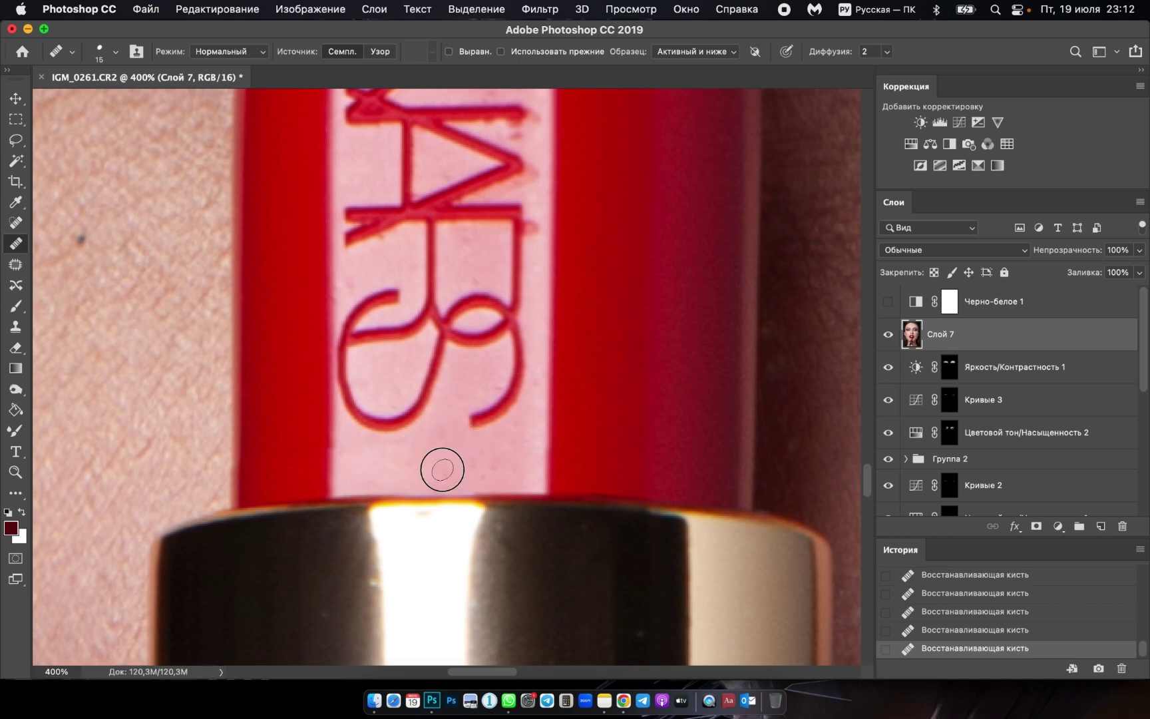
Heal the mark at the R's right edge and a speck beside the lettering.
scroll(442, 469, "down", 2)
scroll(449, 444, "down", 2)
scroll(449, 444, "down", 2)
scroll(452, 331, "up", 3)
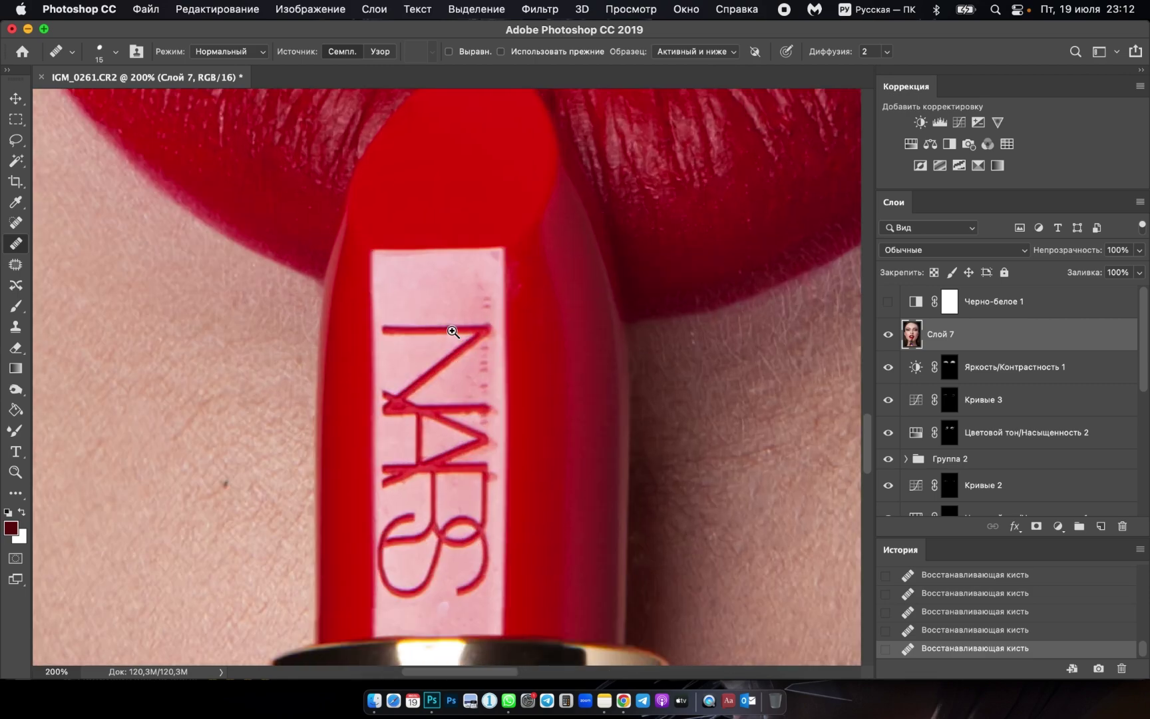
scroll(452, 331, "up", 1)
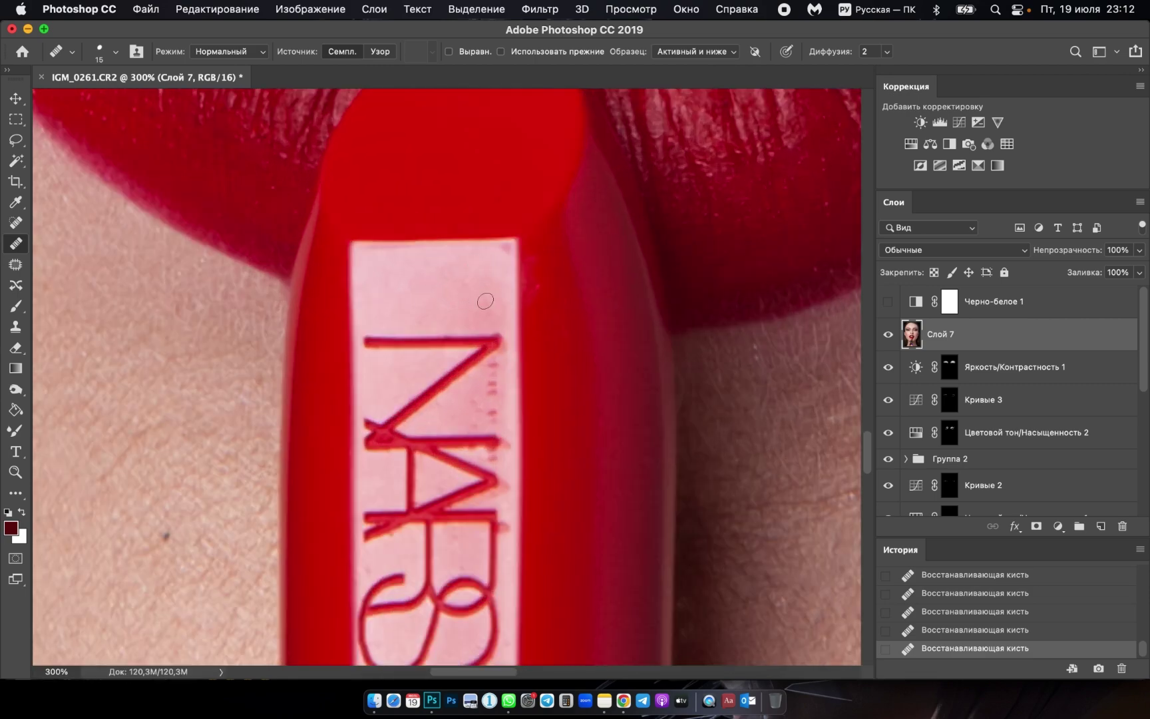
scroll(457, 404, "up", 1)
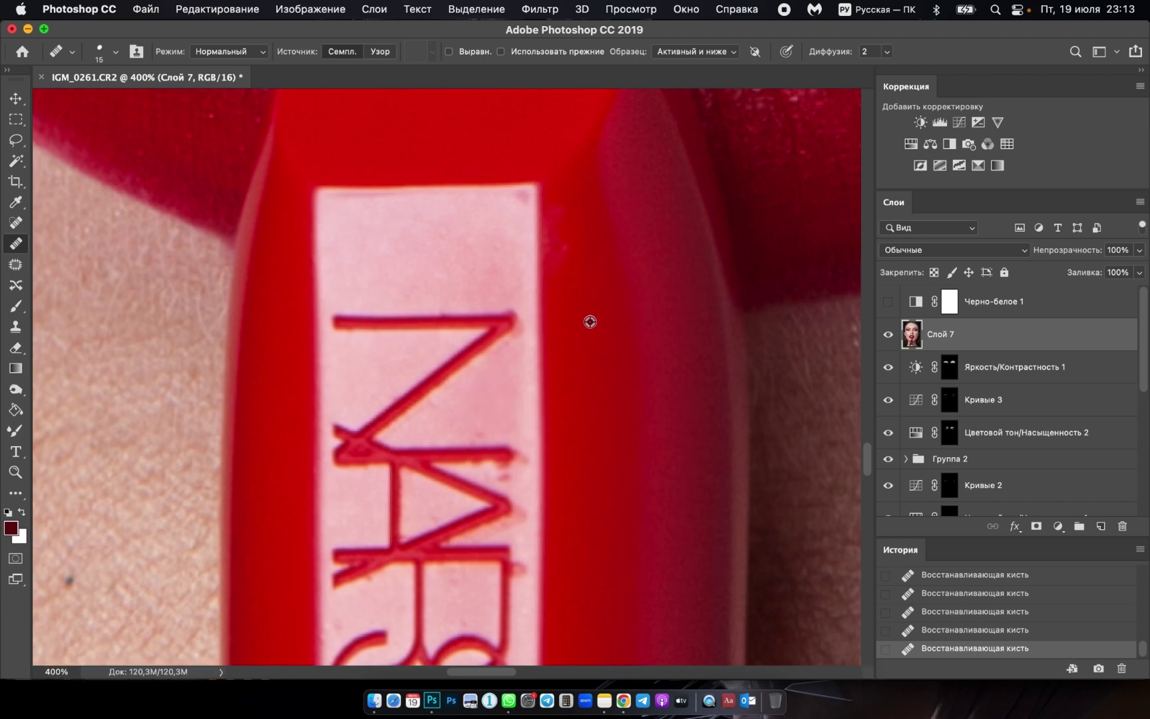
left_click(587, 261)
left_click_drag(496, 478, 516, 341)
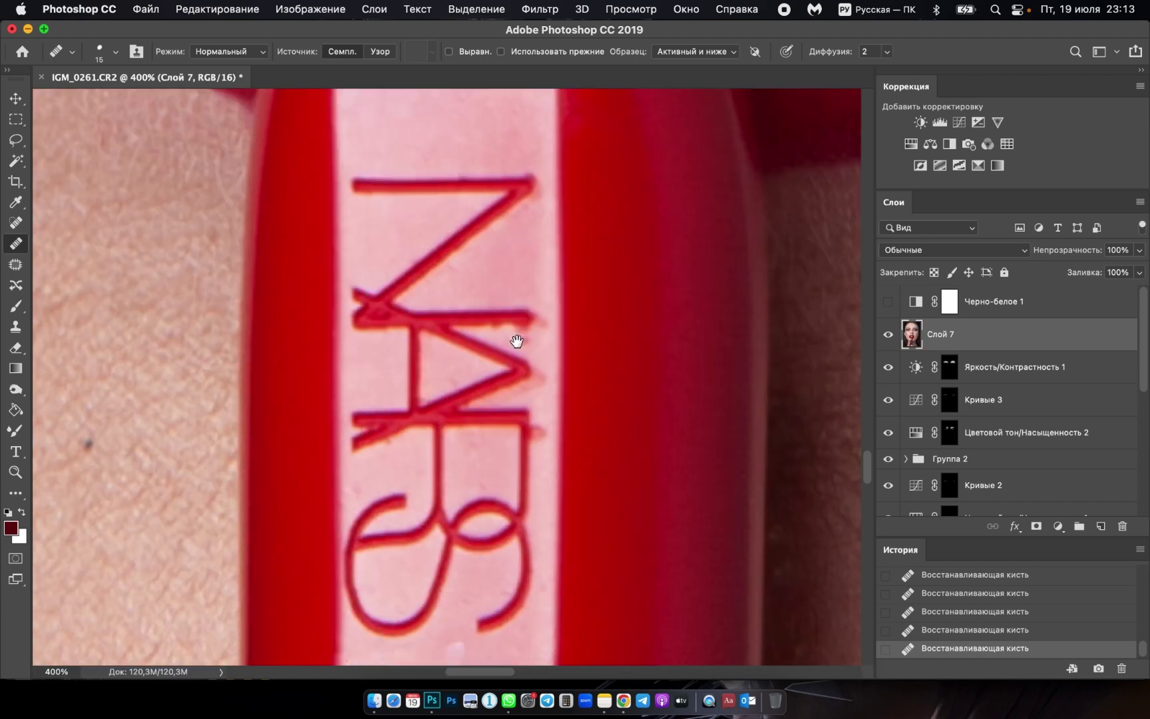
left_click(529, 431)
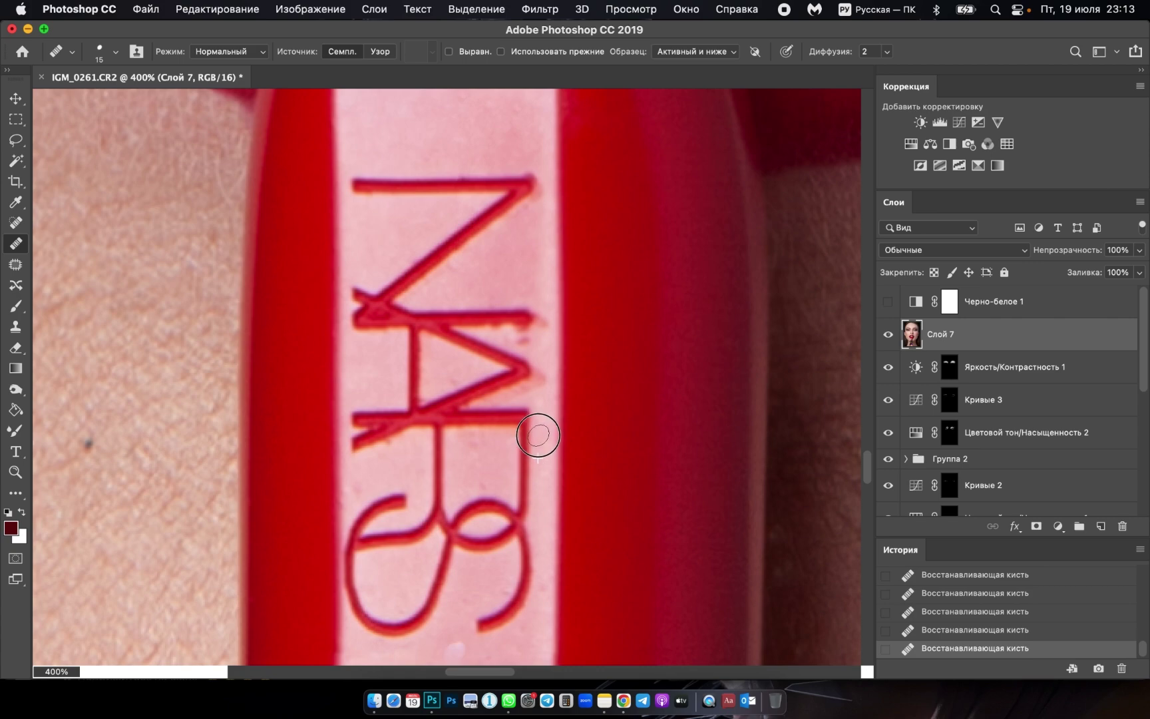
left_click(529, 343)
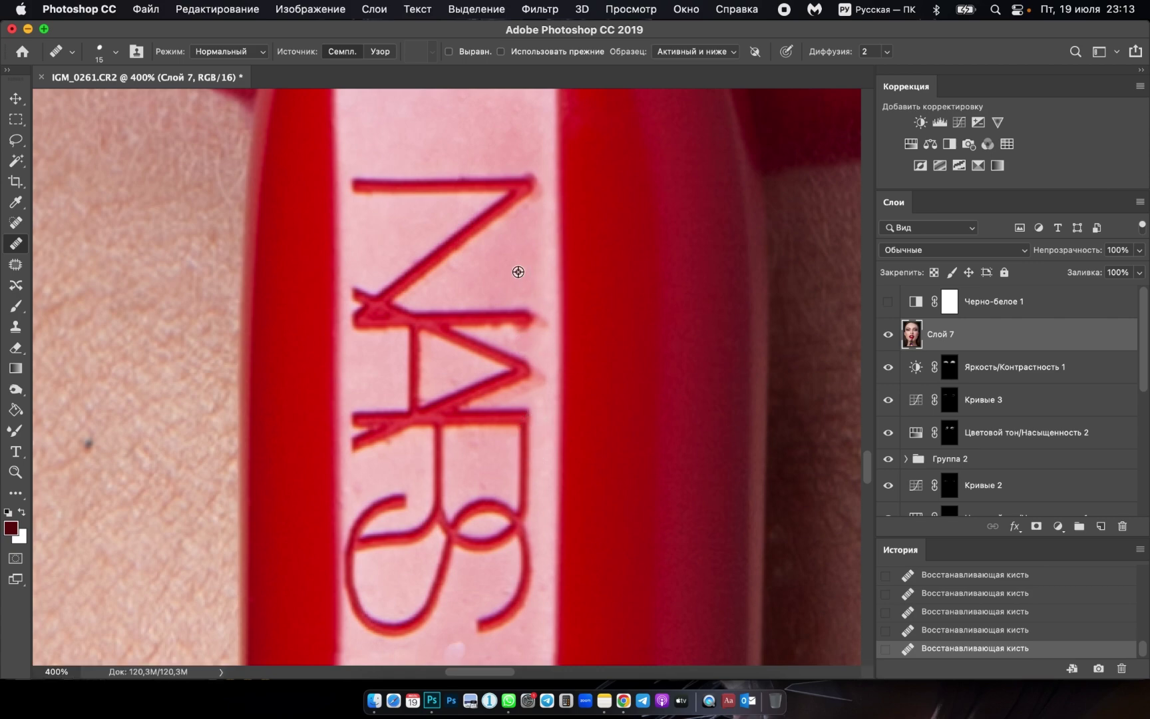
Zoom out to review the healed label, lips and lipstick.
left_click(464, 480, "alt")
left_click(464, 480, "alt")
left_click(457, 532, "super")
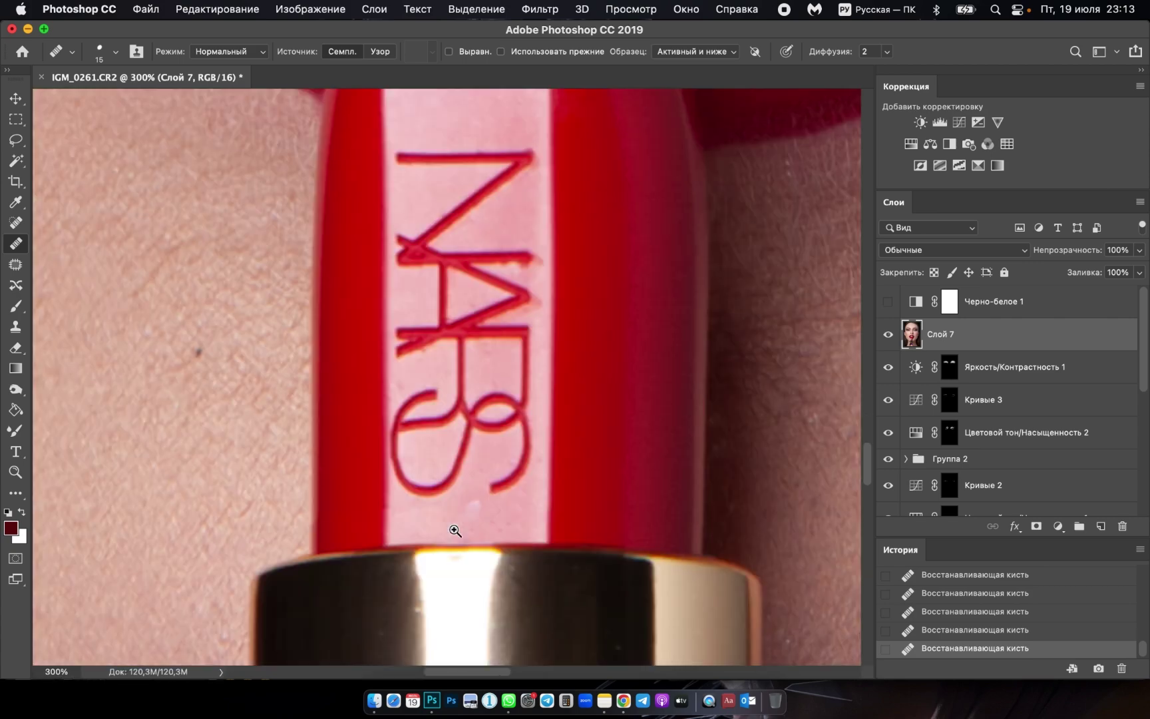
left_click(478, 482, "super")
left_click(482, 509, "alt")
left_click(483, 509, "alt")
left_click(483, 510, "alt")
left_click(484, 510, "alt")
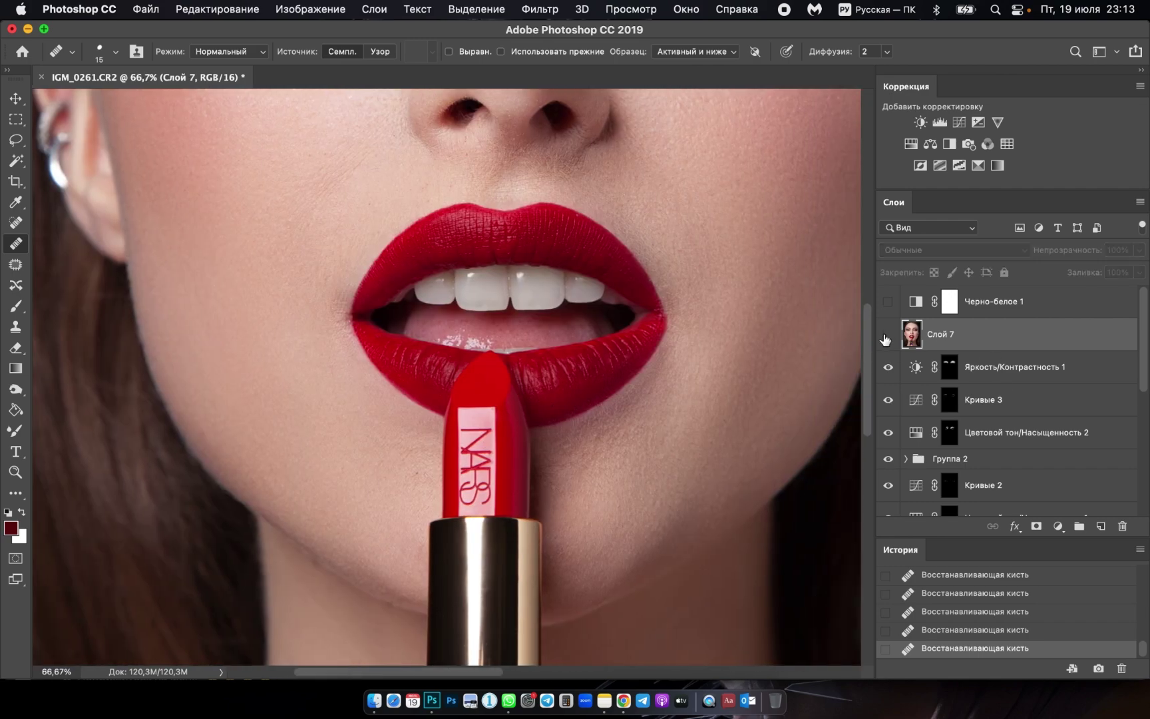
Hide Слой 7 and view the lips at 100% to compare with the original.
left_click(888, 335)
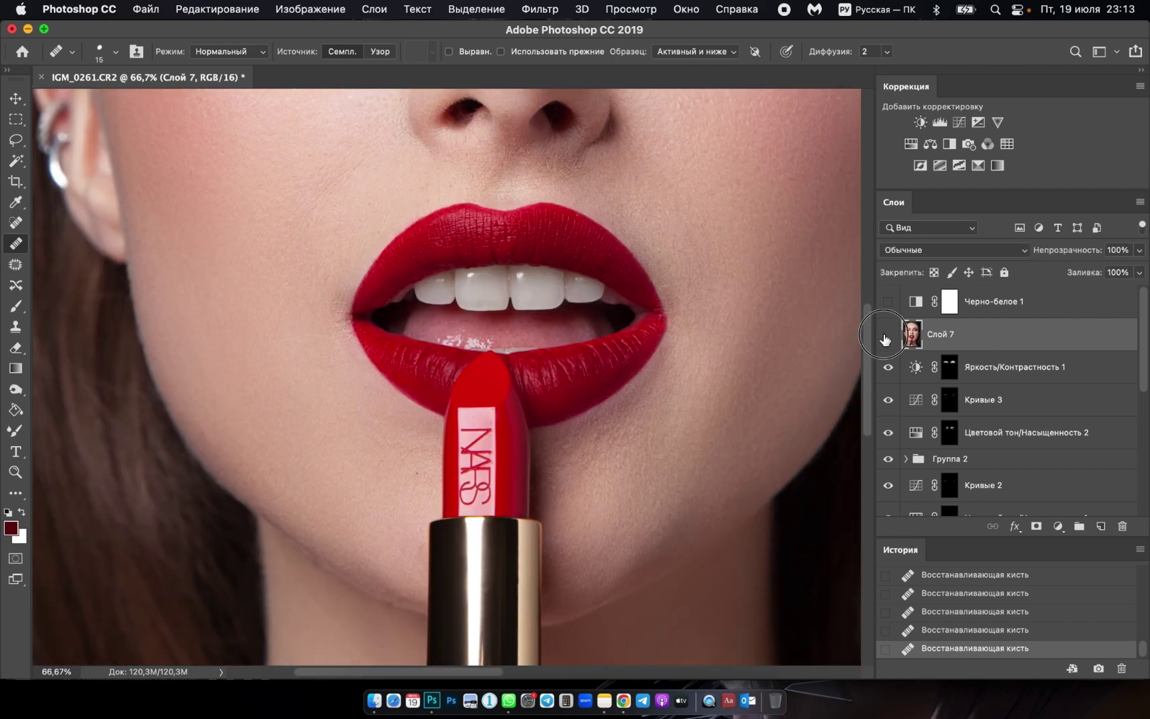
scroll(885, 399, "down", 5)
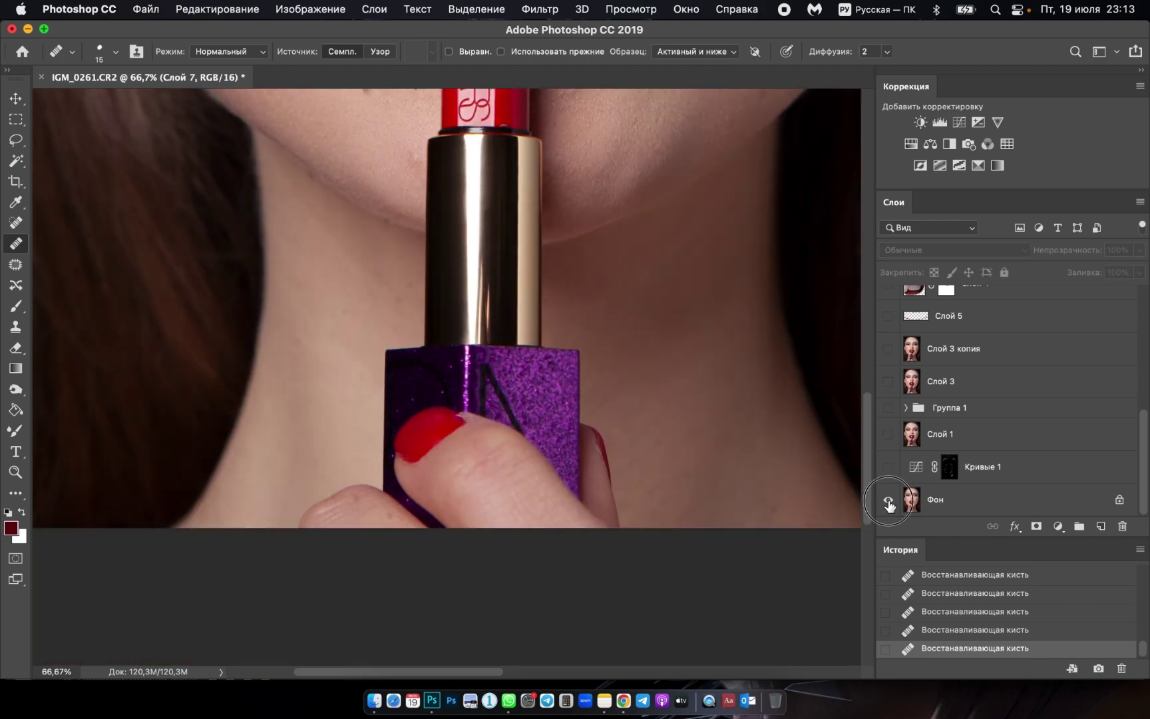
scroll(609, 534, "up", 5)
key("super+1")
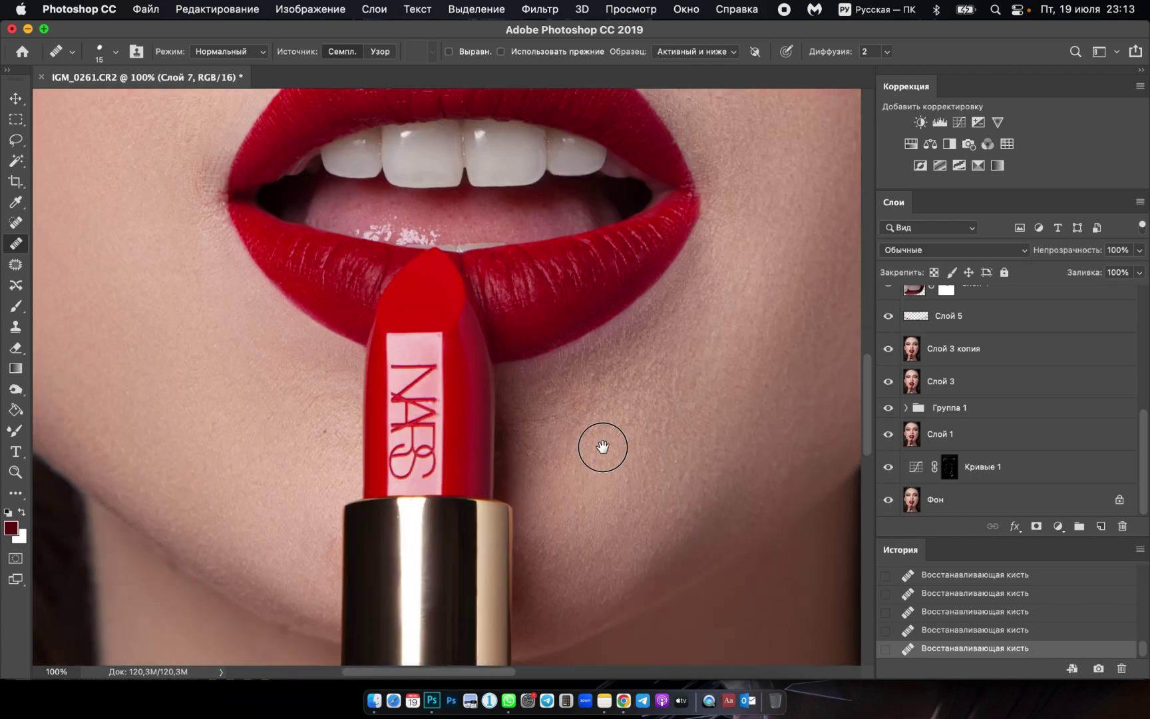
scroll(605, 495, "up", 2)
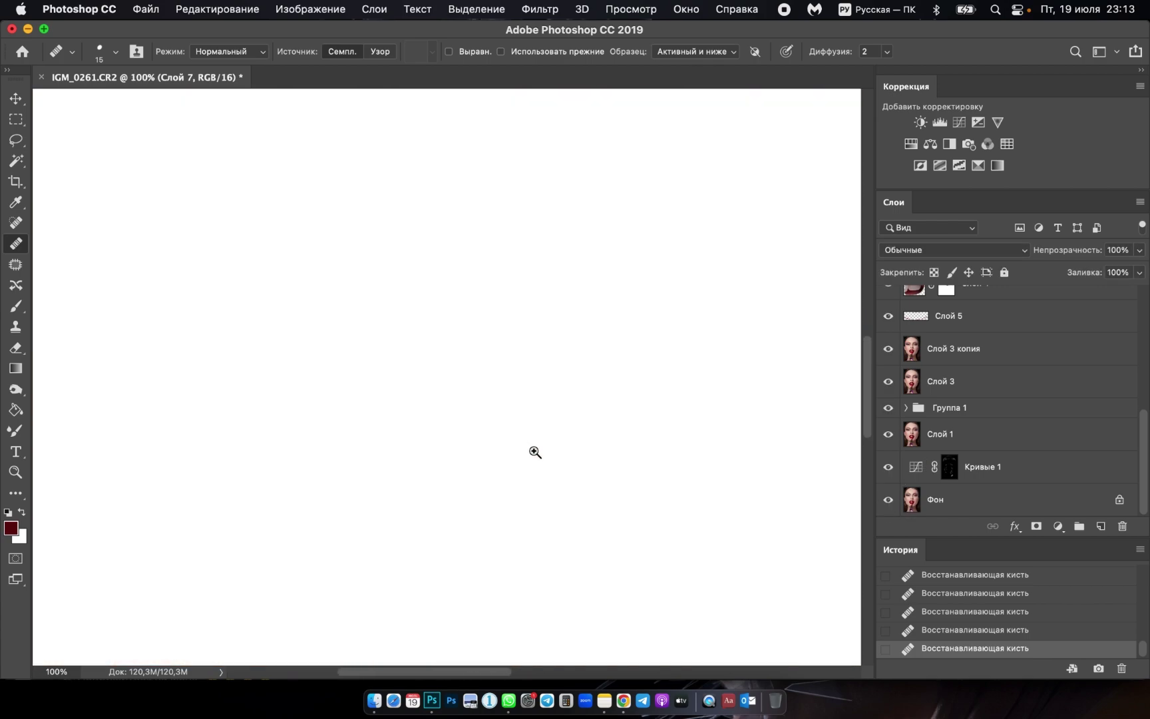
scroll(534, 451, "down", 2)
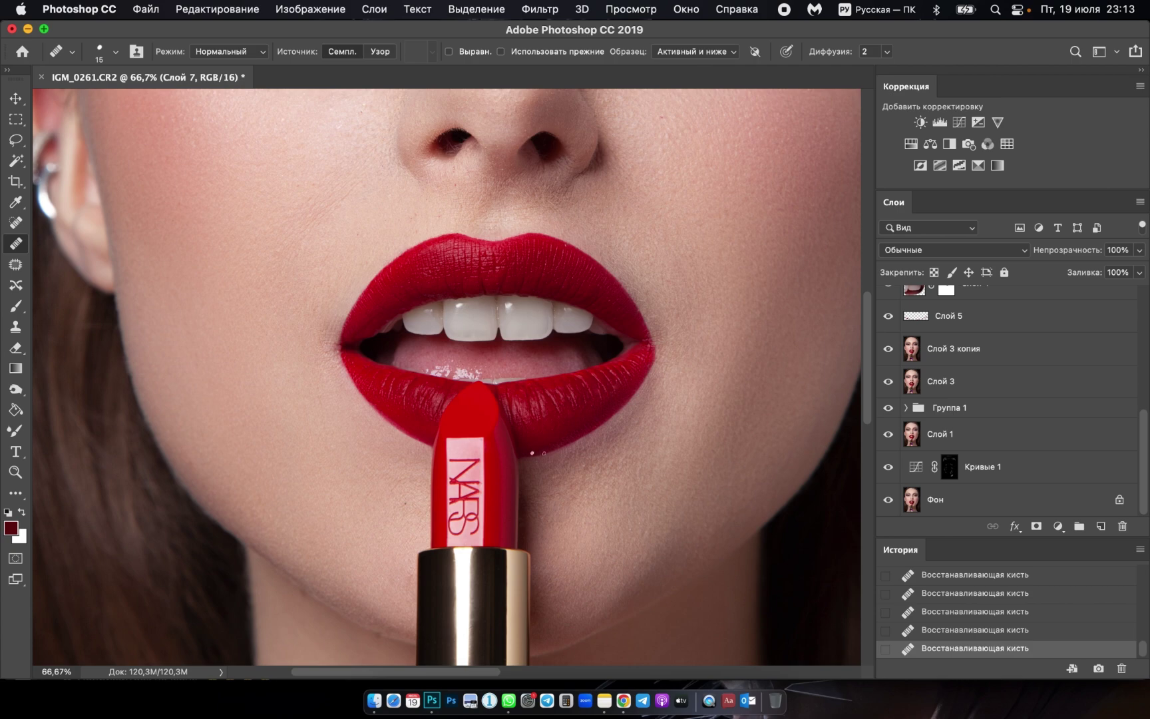
Alt-toggle the Фон visibility repeatedly, ending with only the original layer shown.
left_click(889, 501, "alt")
left_click(889, 501, "alt")
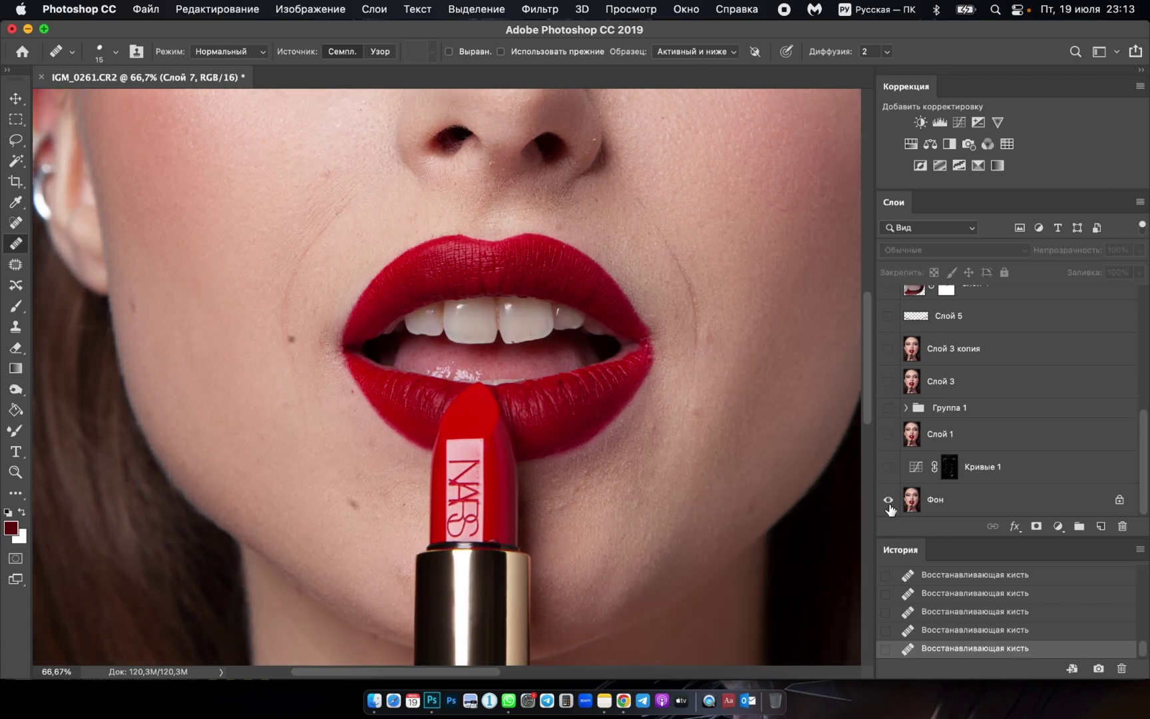
left_click(889, 500, "alt")
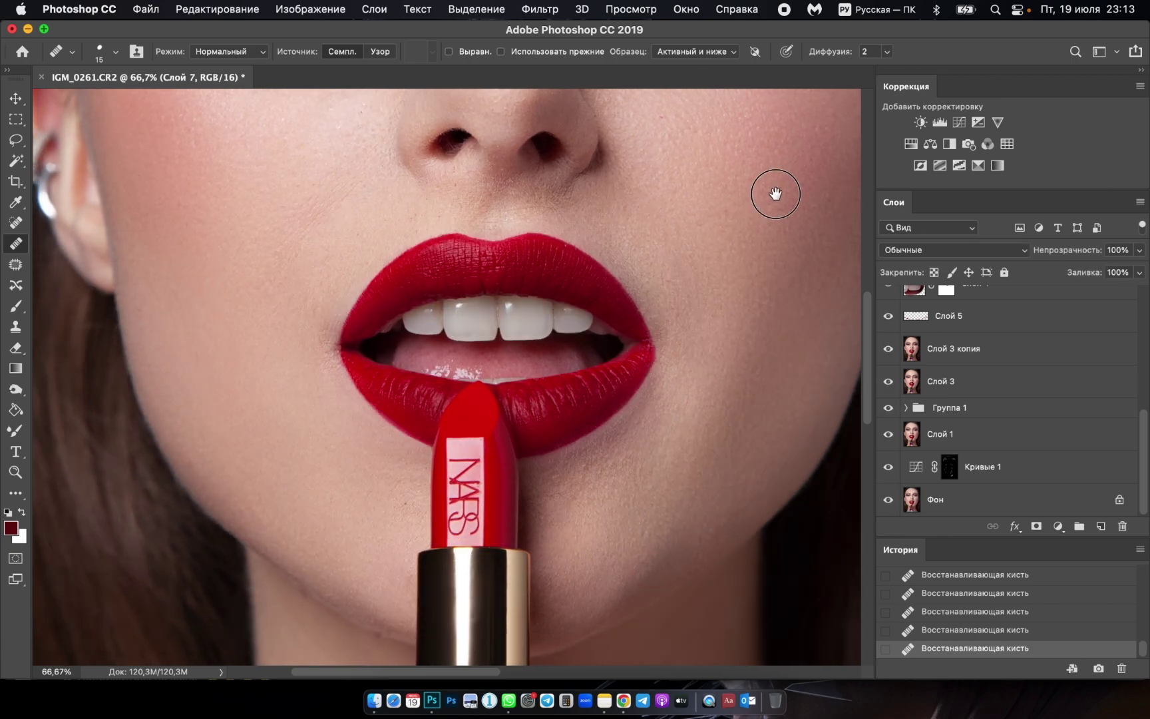
left_click_drag(776, 194, 596, 653)
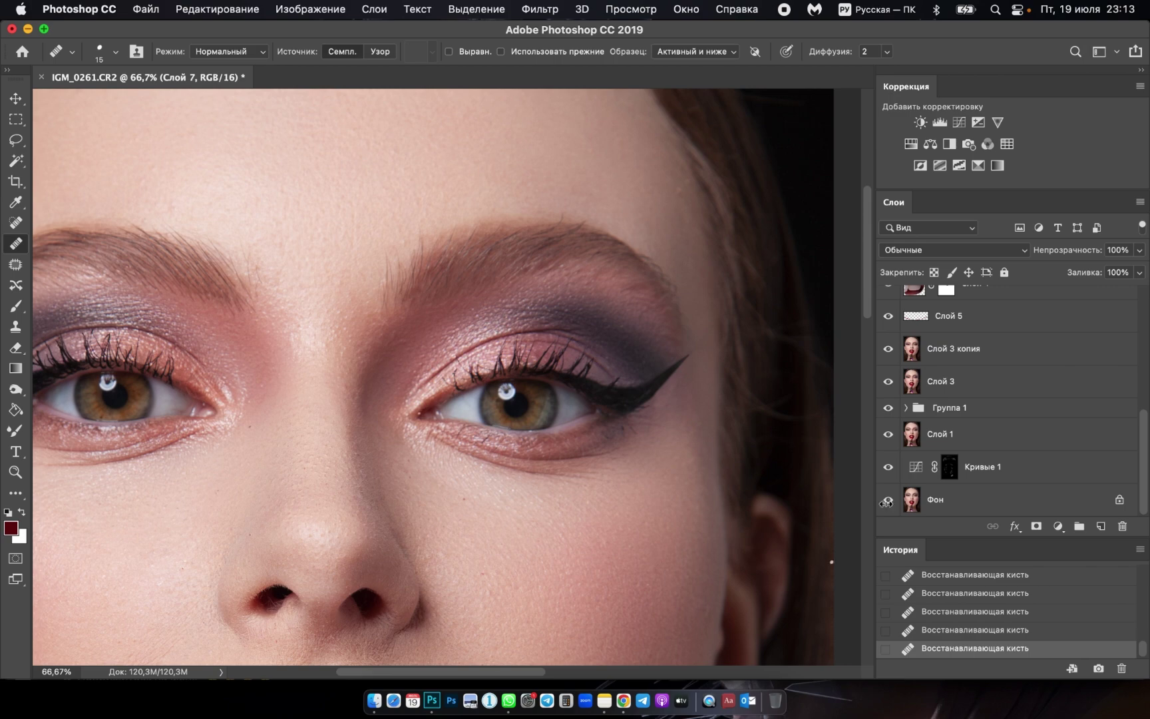
right_click(889, 500)
left_click(890, 501)
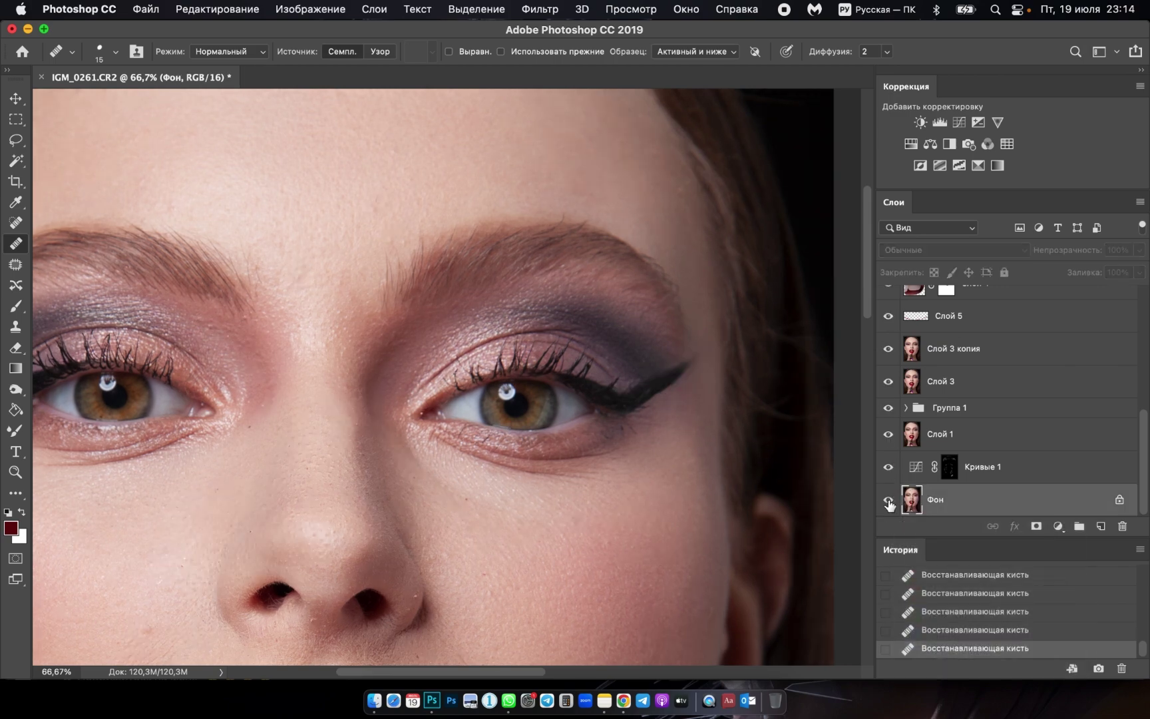
left_click(889, 501, "alt")
left_click(888, 501, "alt")
left_click(889, 500, "alt")
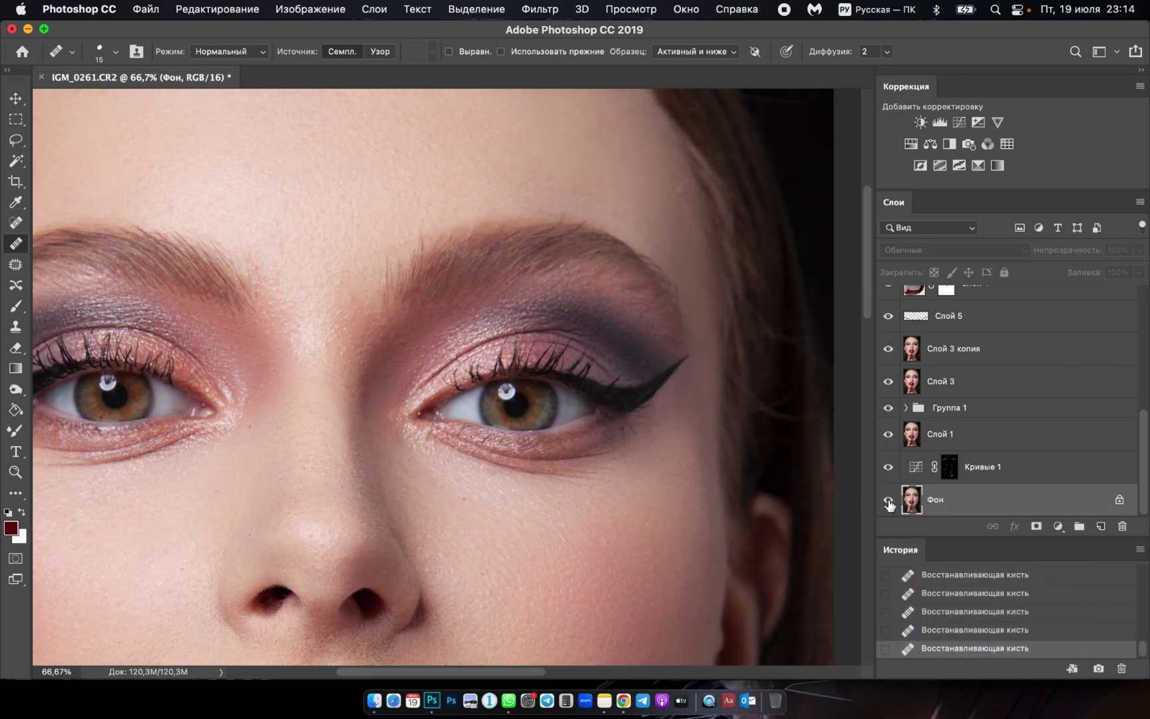
left_click(889, 501, "alt")
left_click_drag(439, 456, 649, 451)
left_click(888, 500, "alt")
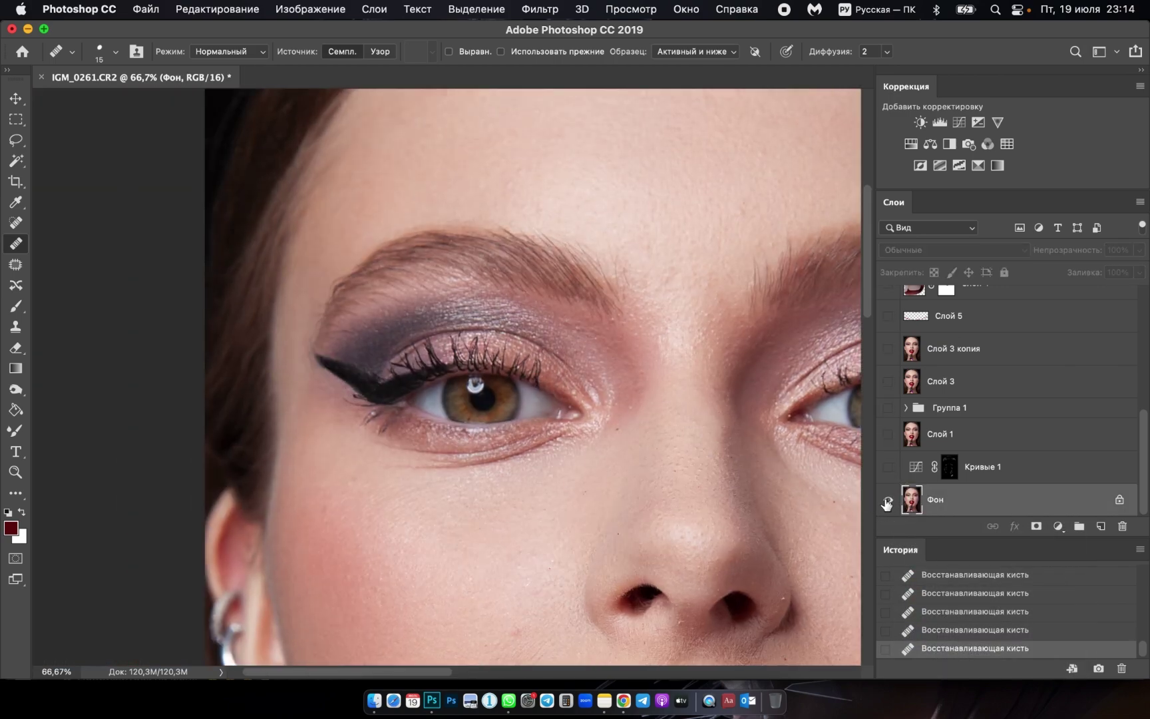